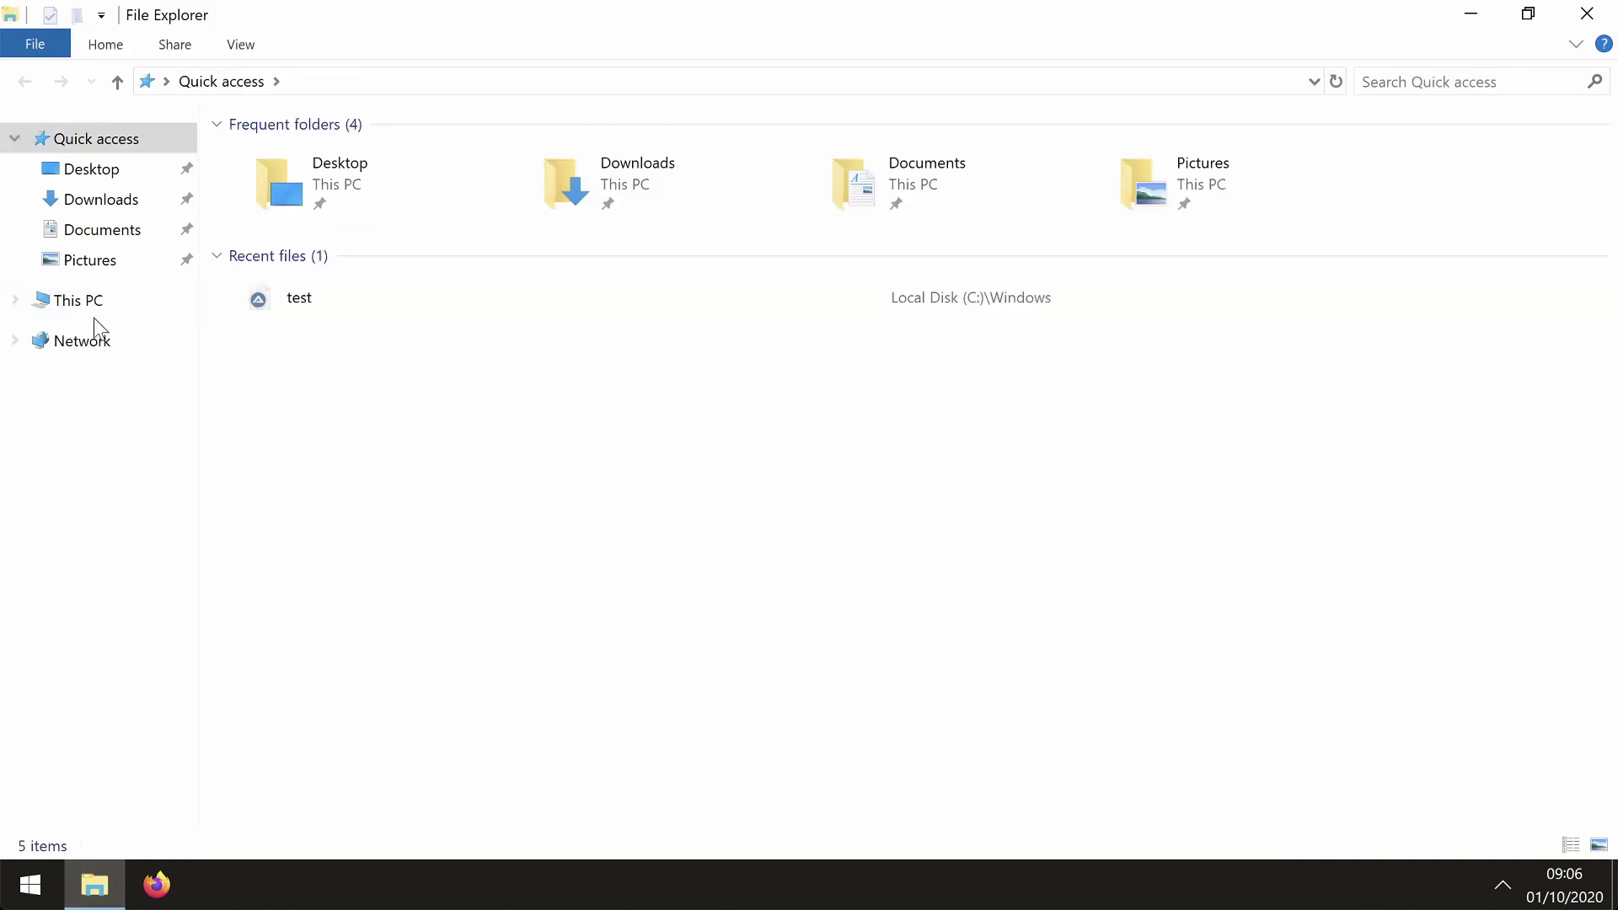
Create an empty 'Ghidra' folder on Local Disk (C:) and snap its window to the left half
left_click(78, 300)
double_click(373, 335)
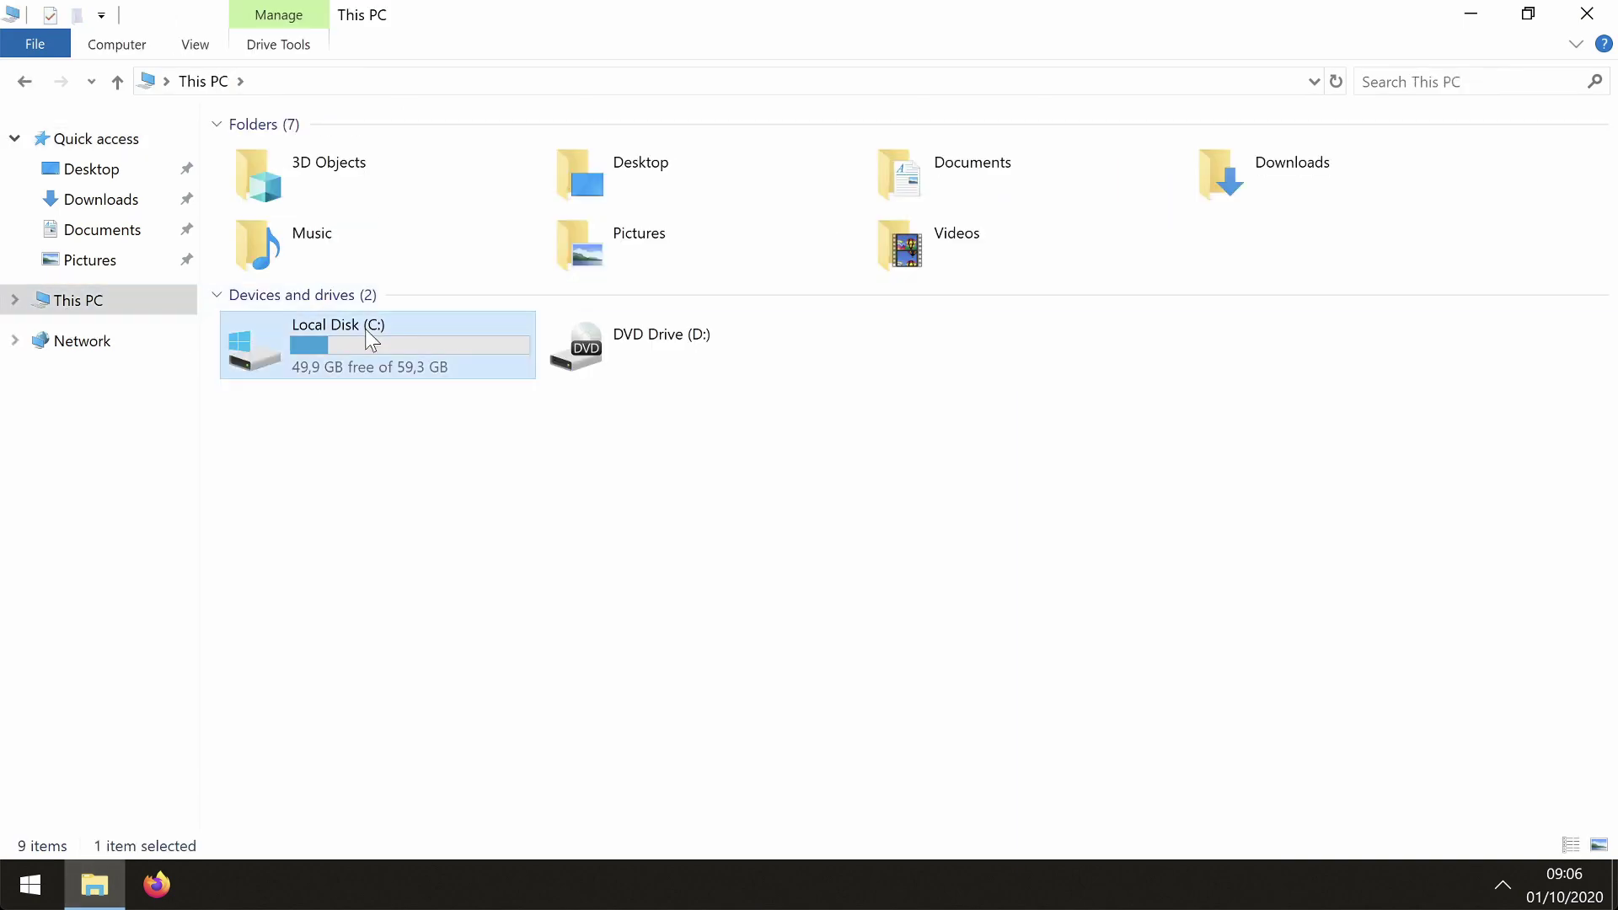
right_click(319, 368)
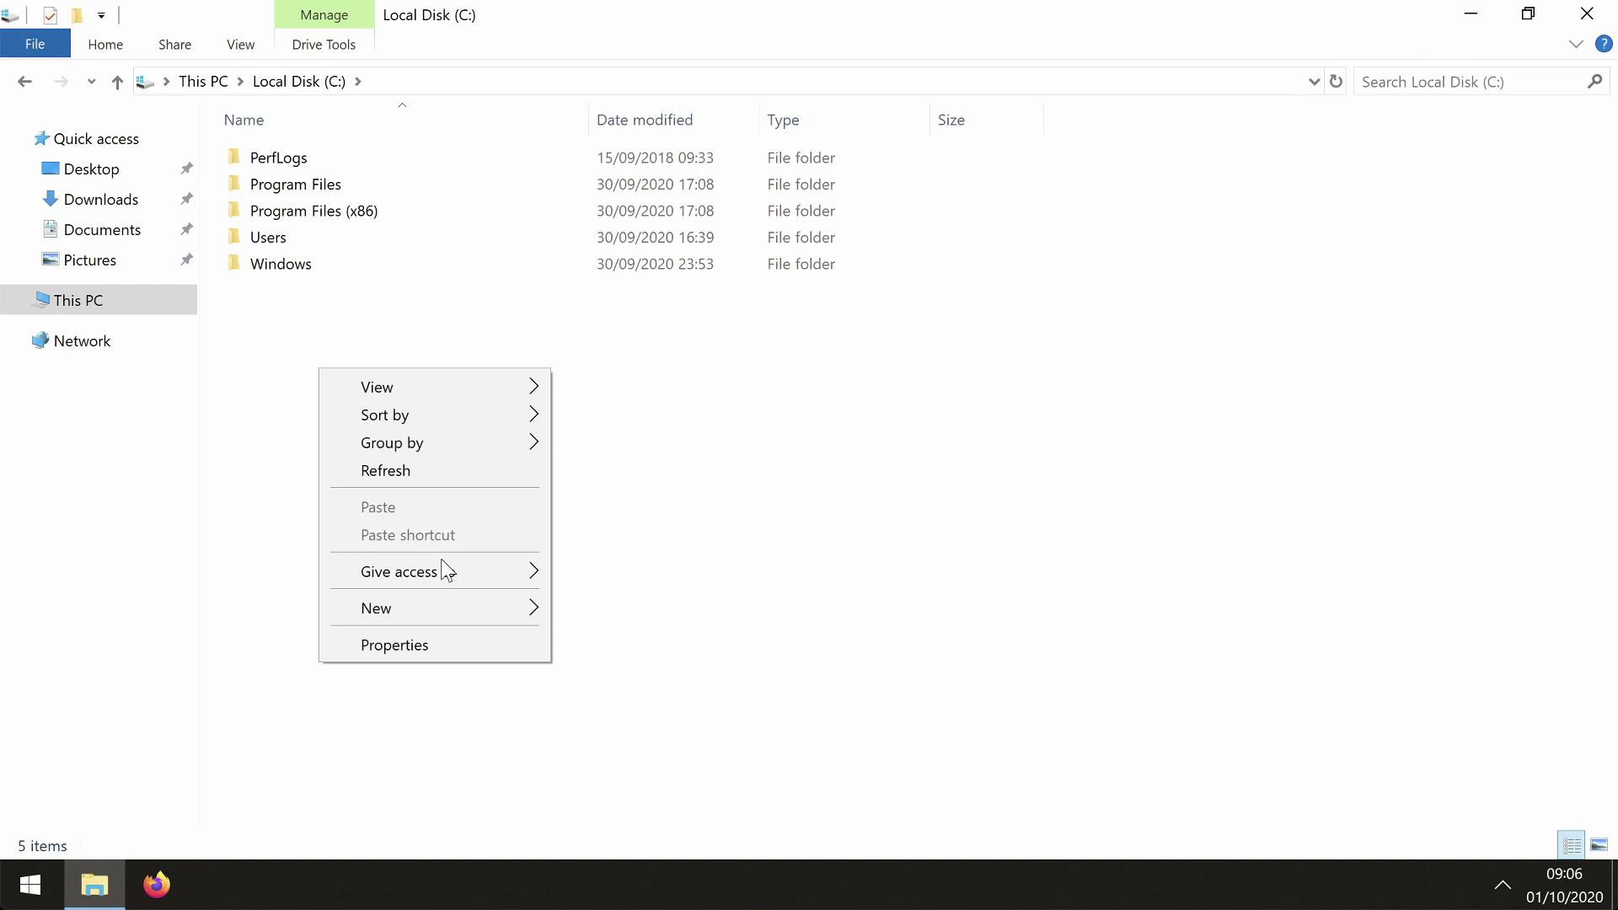
mouse_move(430, 608)
left_click(601, 612)
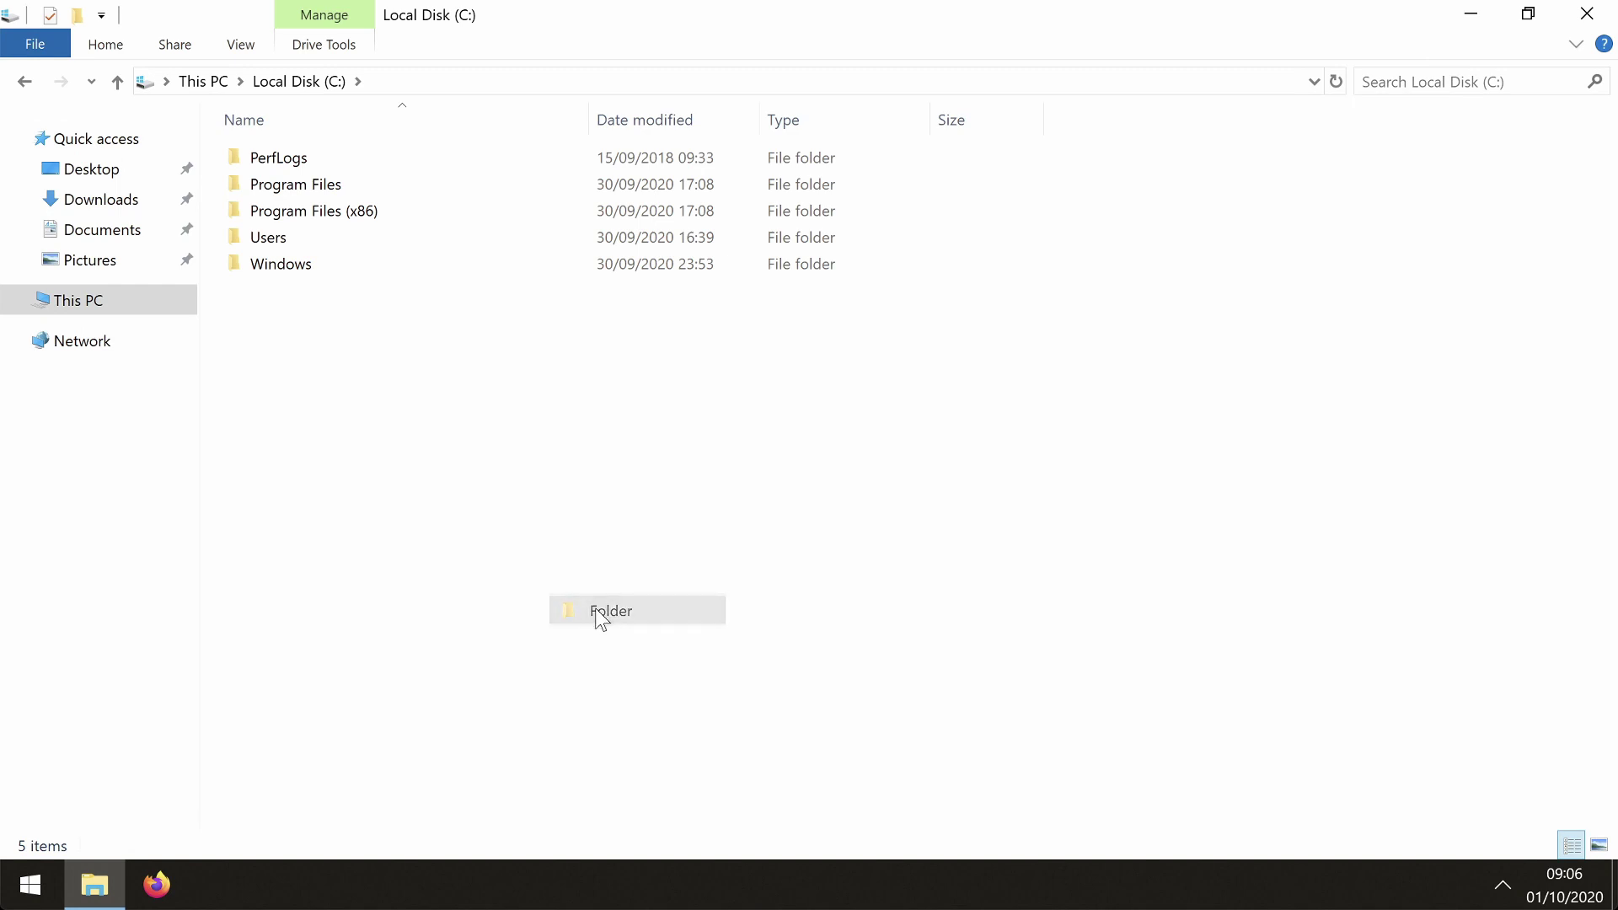
type("Ghidra")
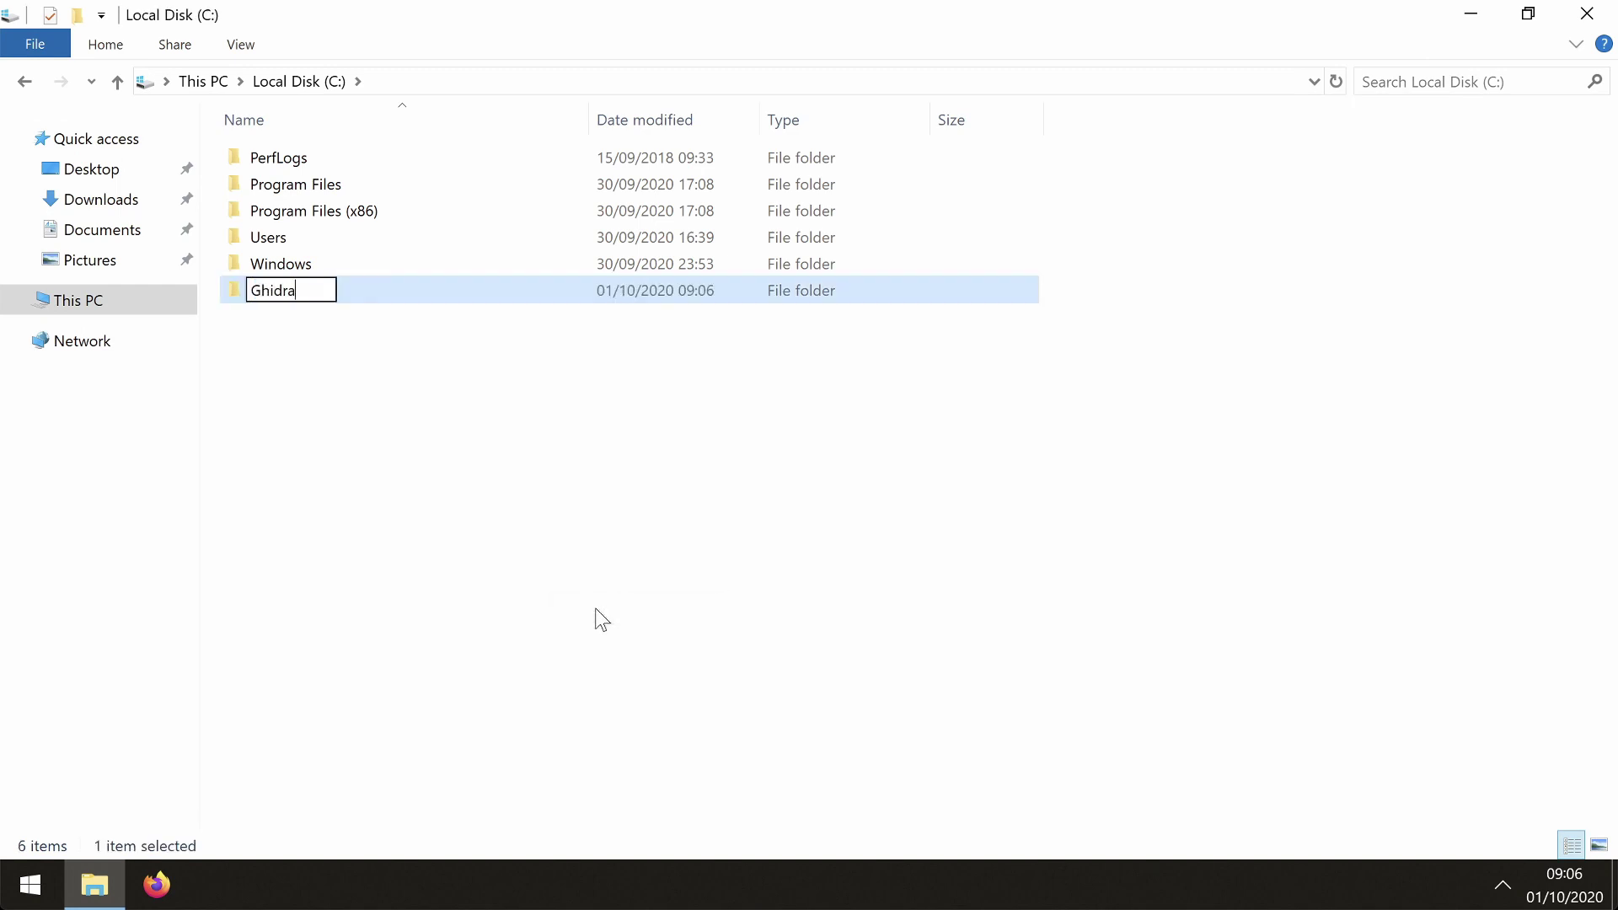
key("Return")
key("Return")
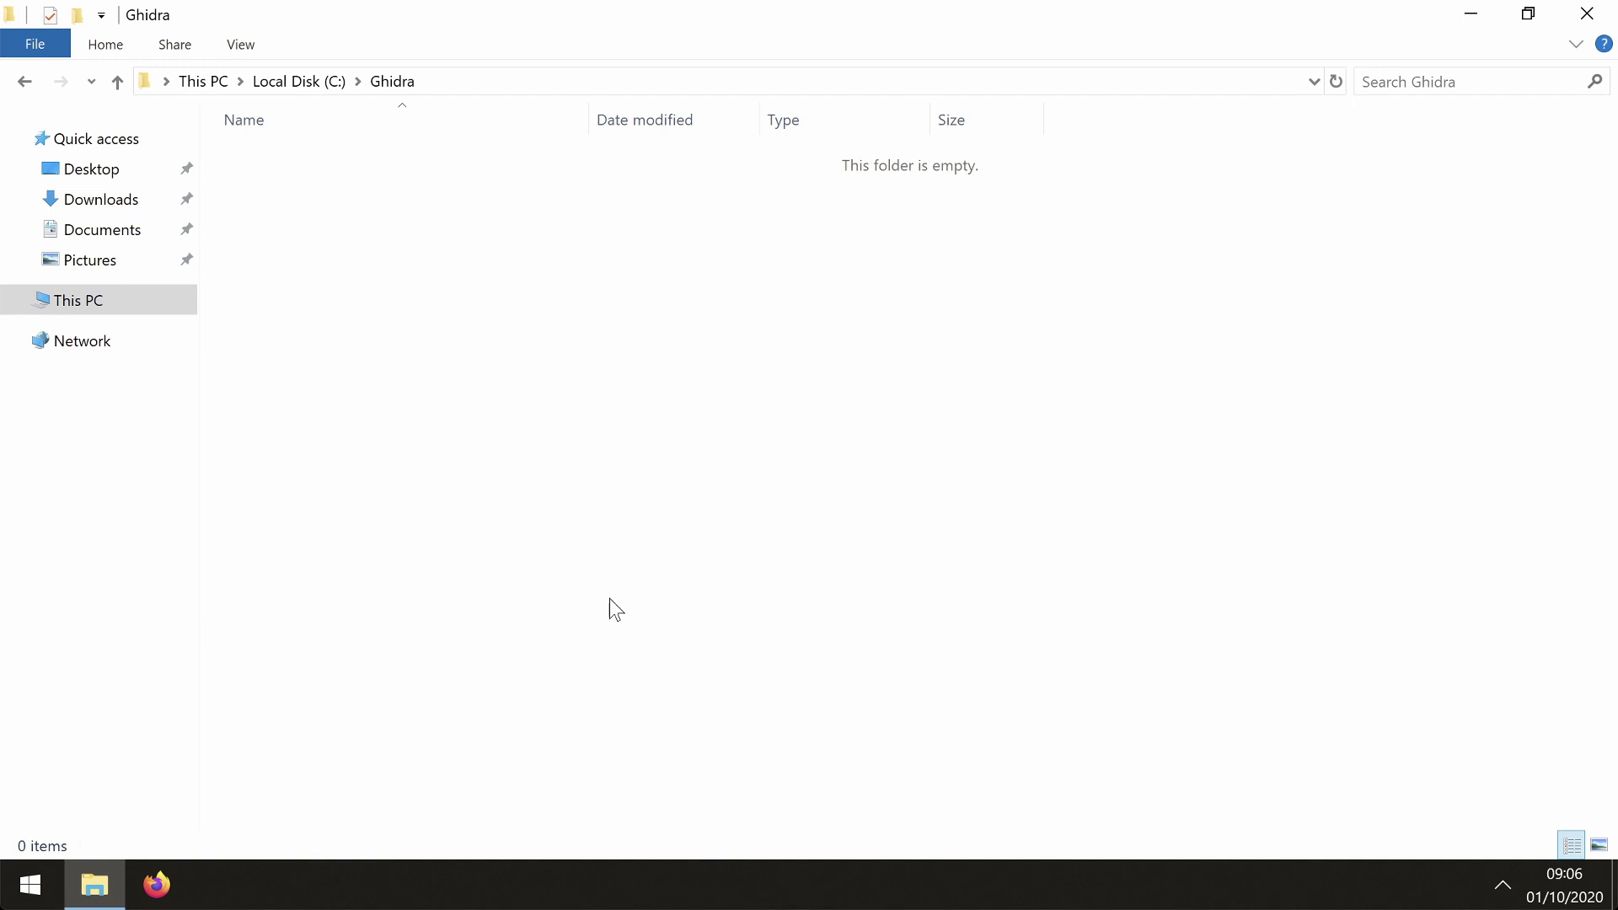
key("super+Left")
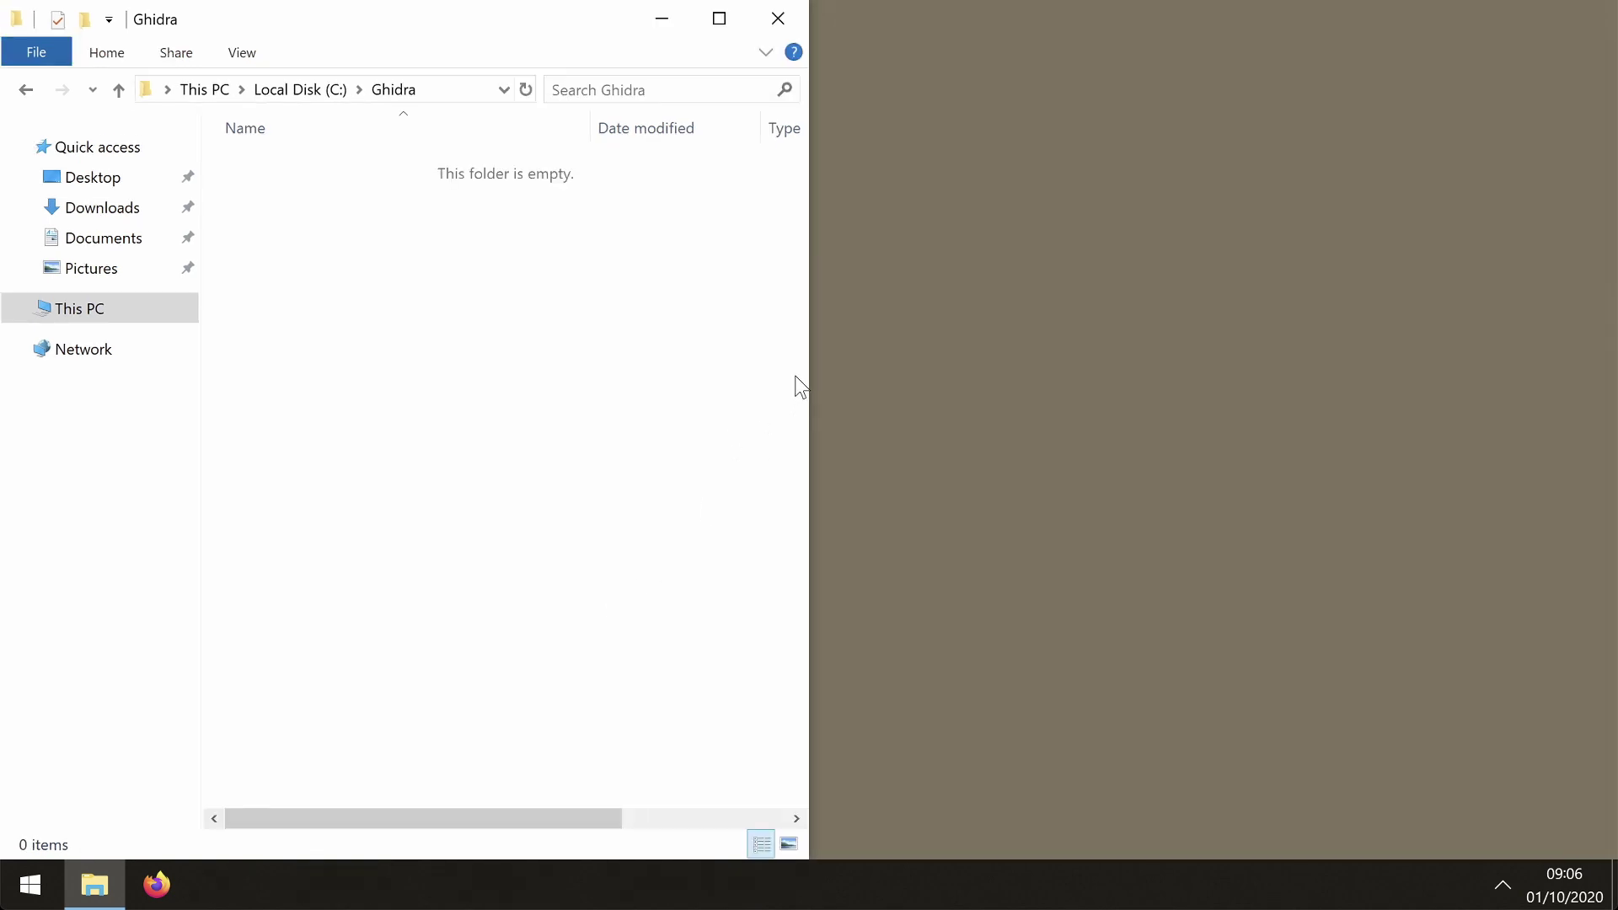
left_click(155, 884)
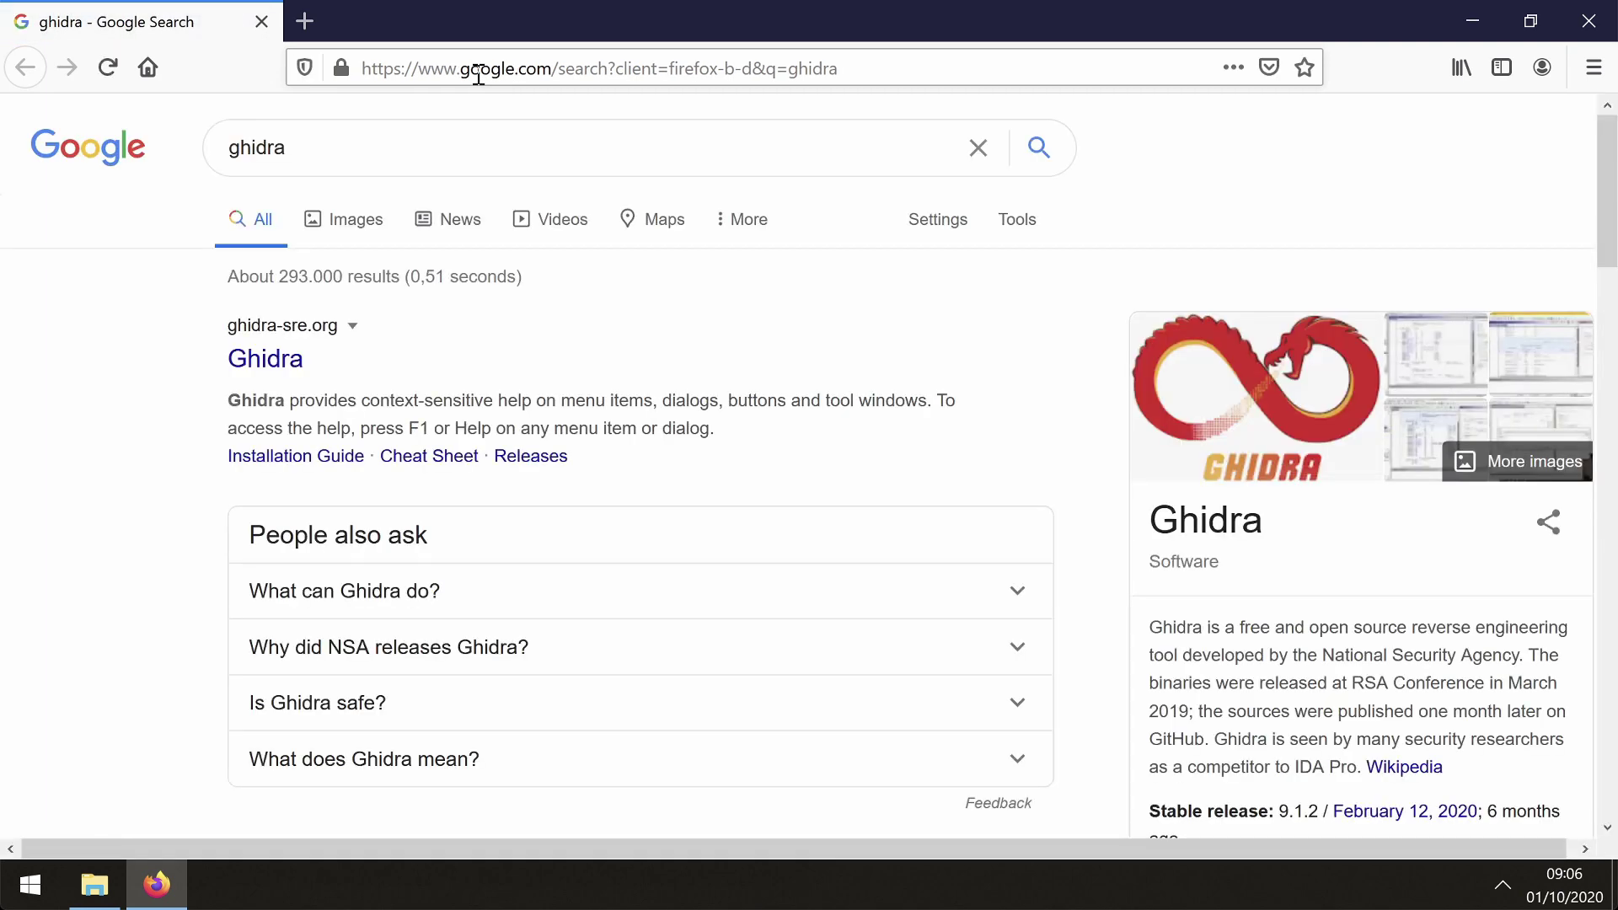
Download Ghidra v9.1.2 from ghidra-sre.org, open its Installation Guide, and view the zip's contents
left_click(269, 359)
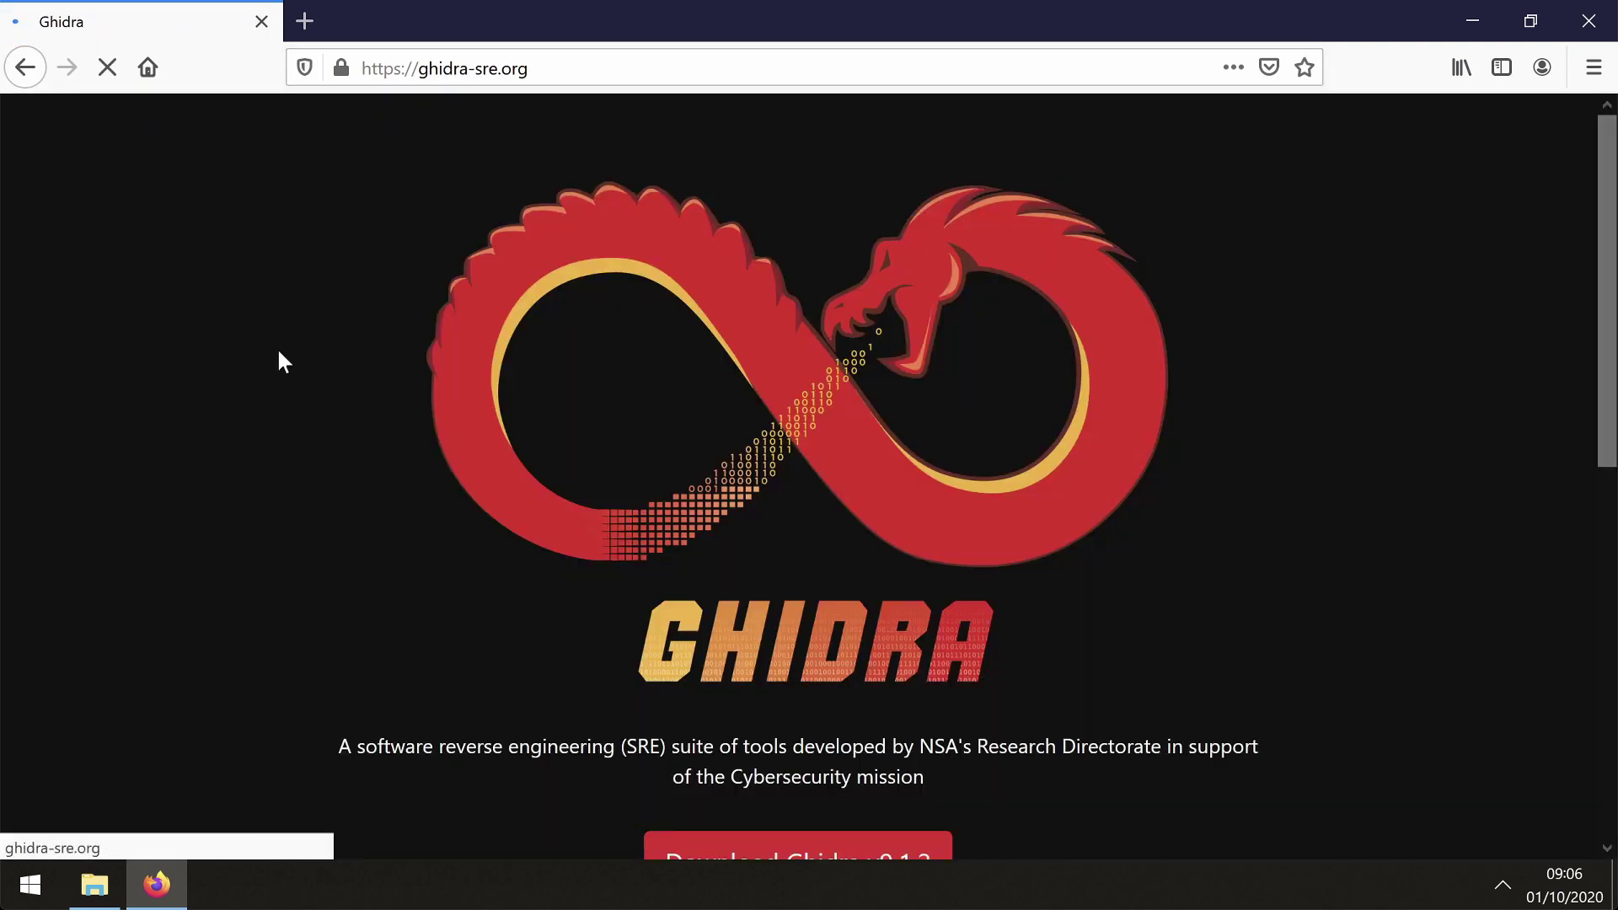
scroll(656, 472, "down", 2)
scroll(657, 471, "down", 2)
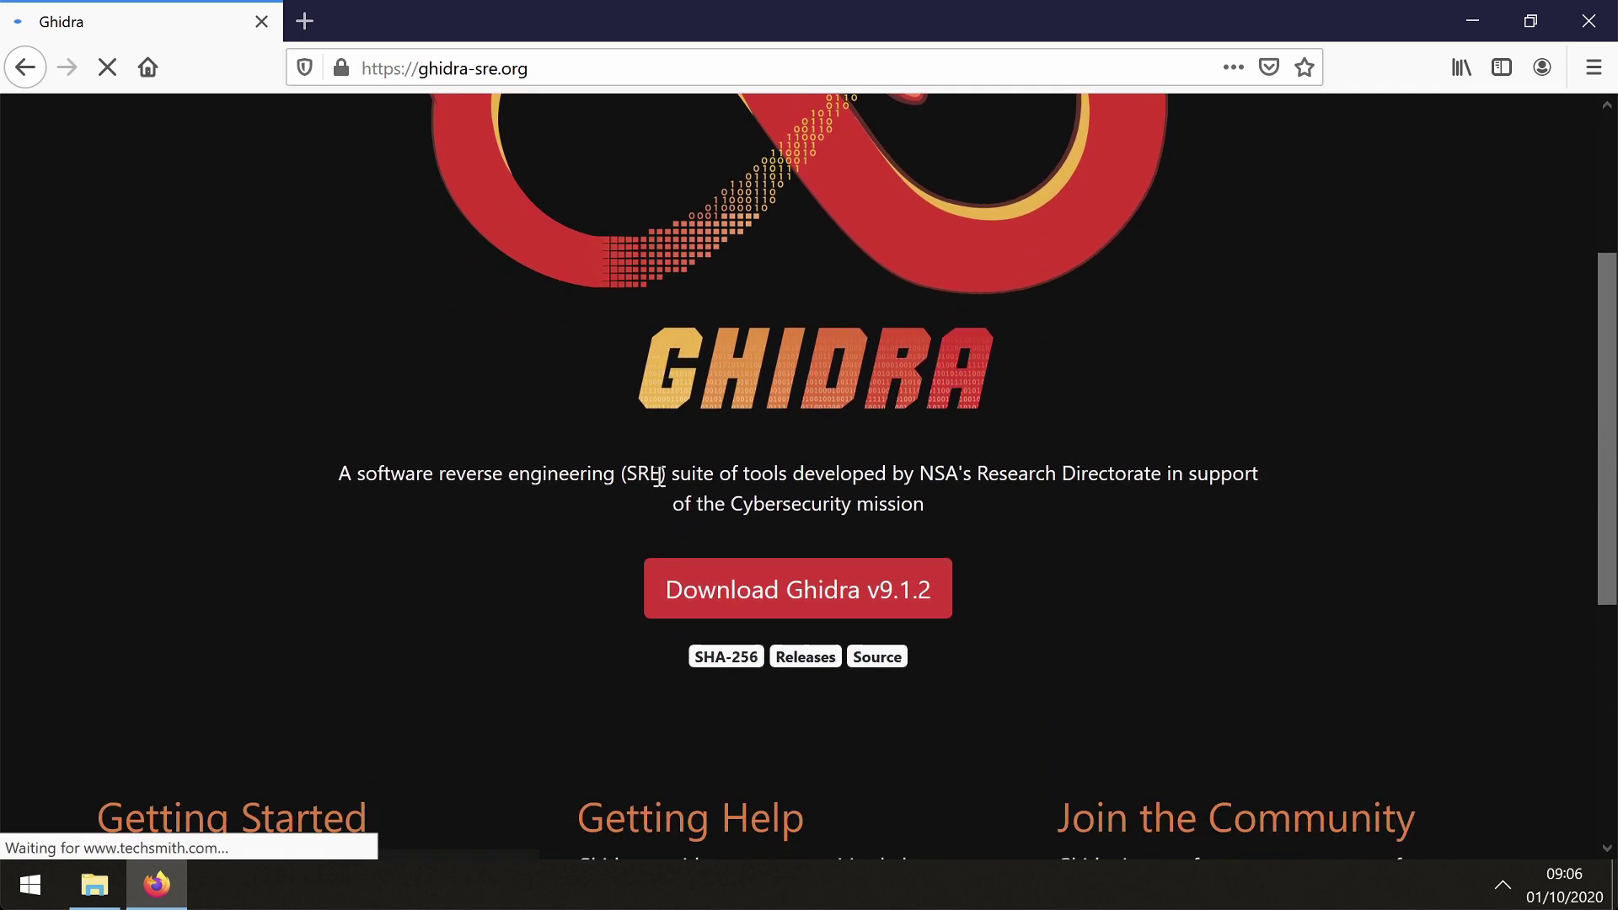
left_click(718, 589)
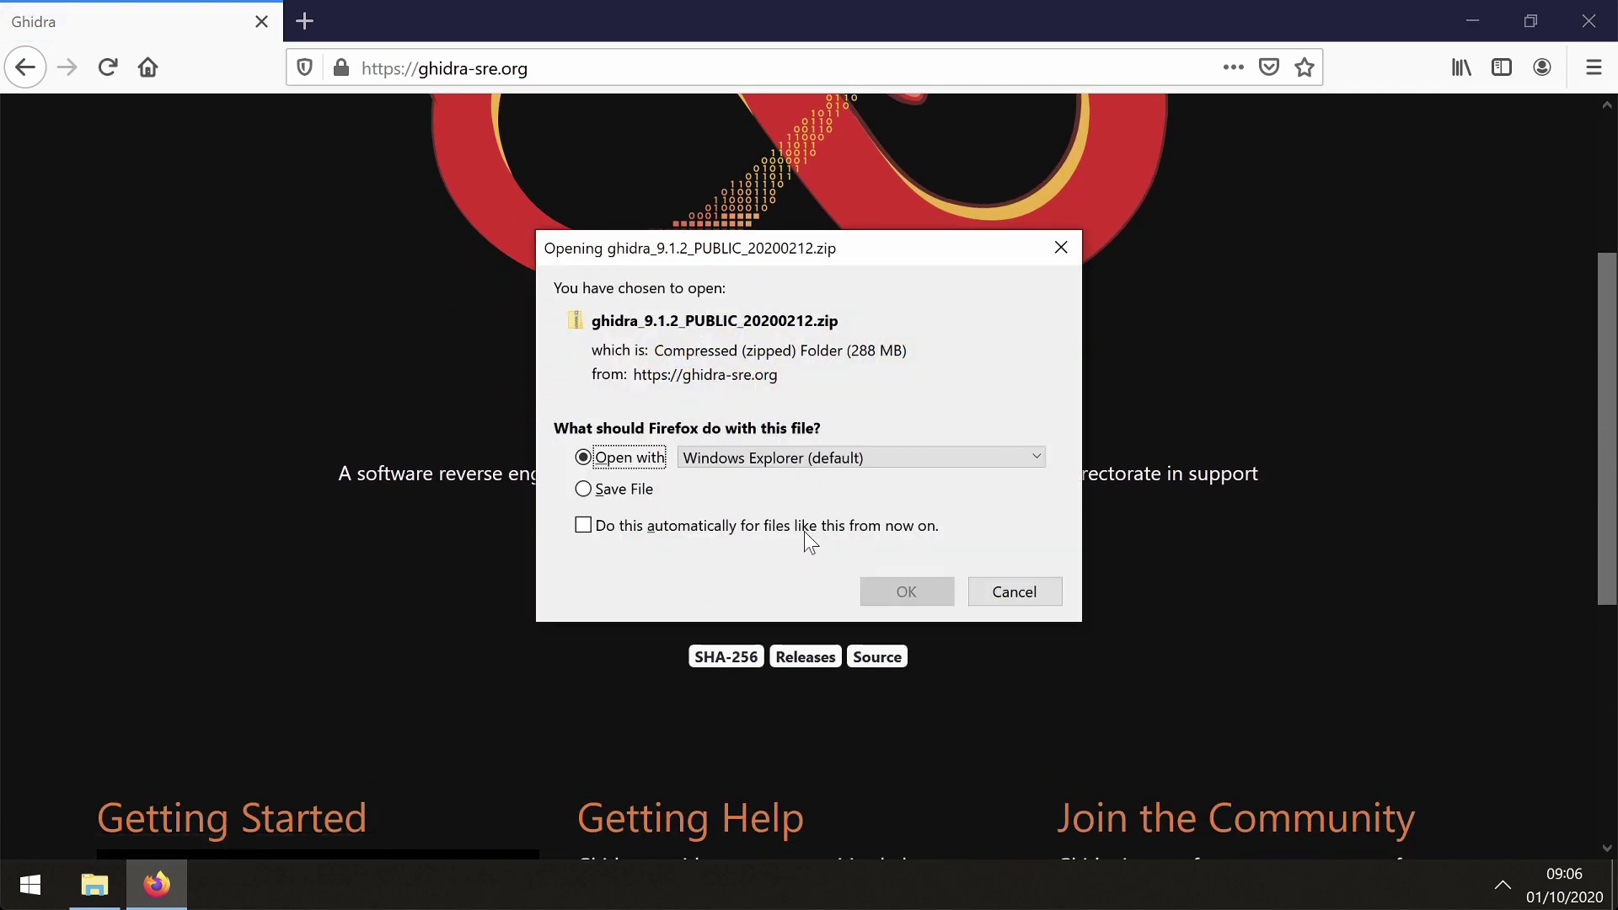
left_click(895, 595)
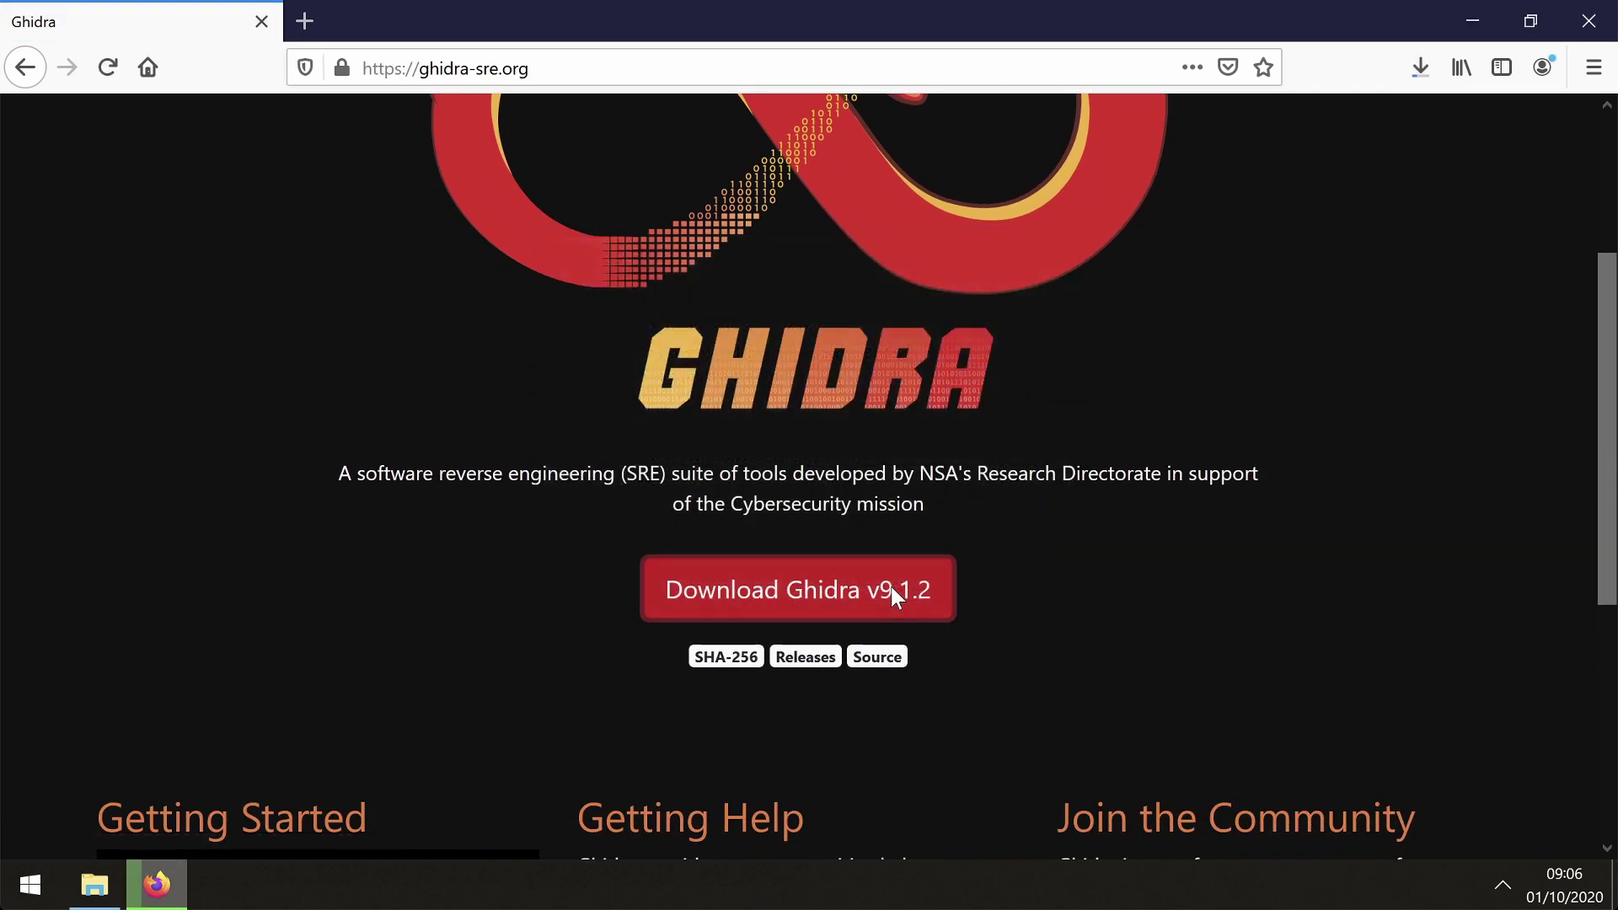
scroll(594, 523, "down", 2)
scroll(593, 520, "down", 3)
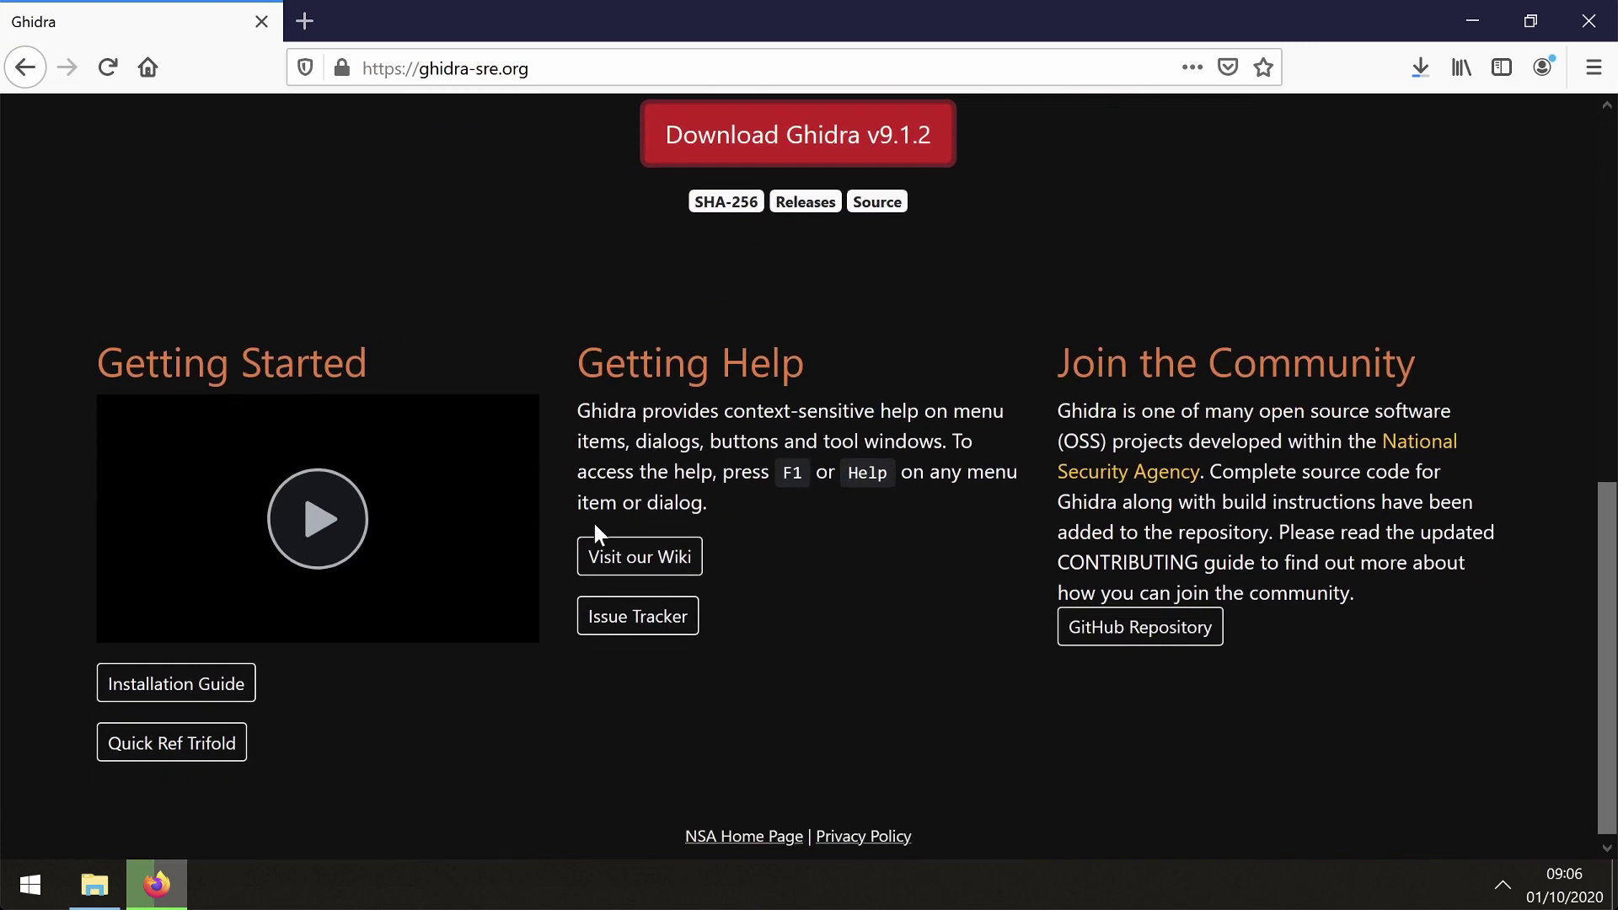
scroll(593, 520, "down", 1)
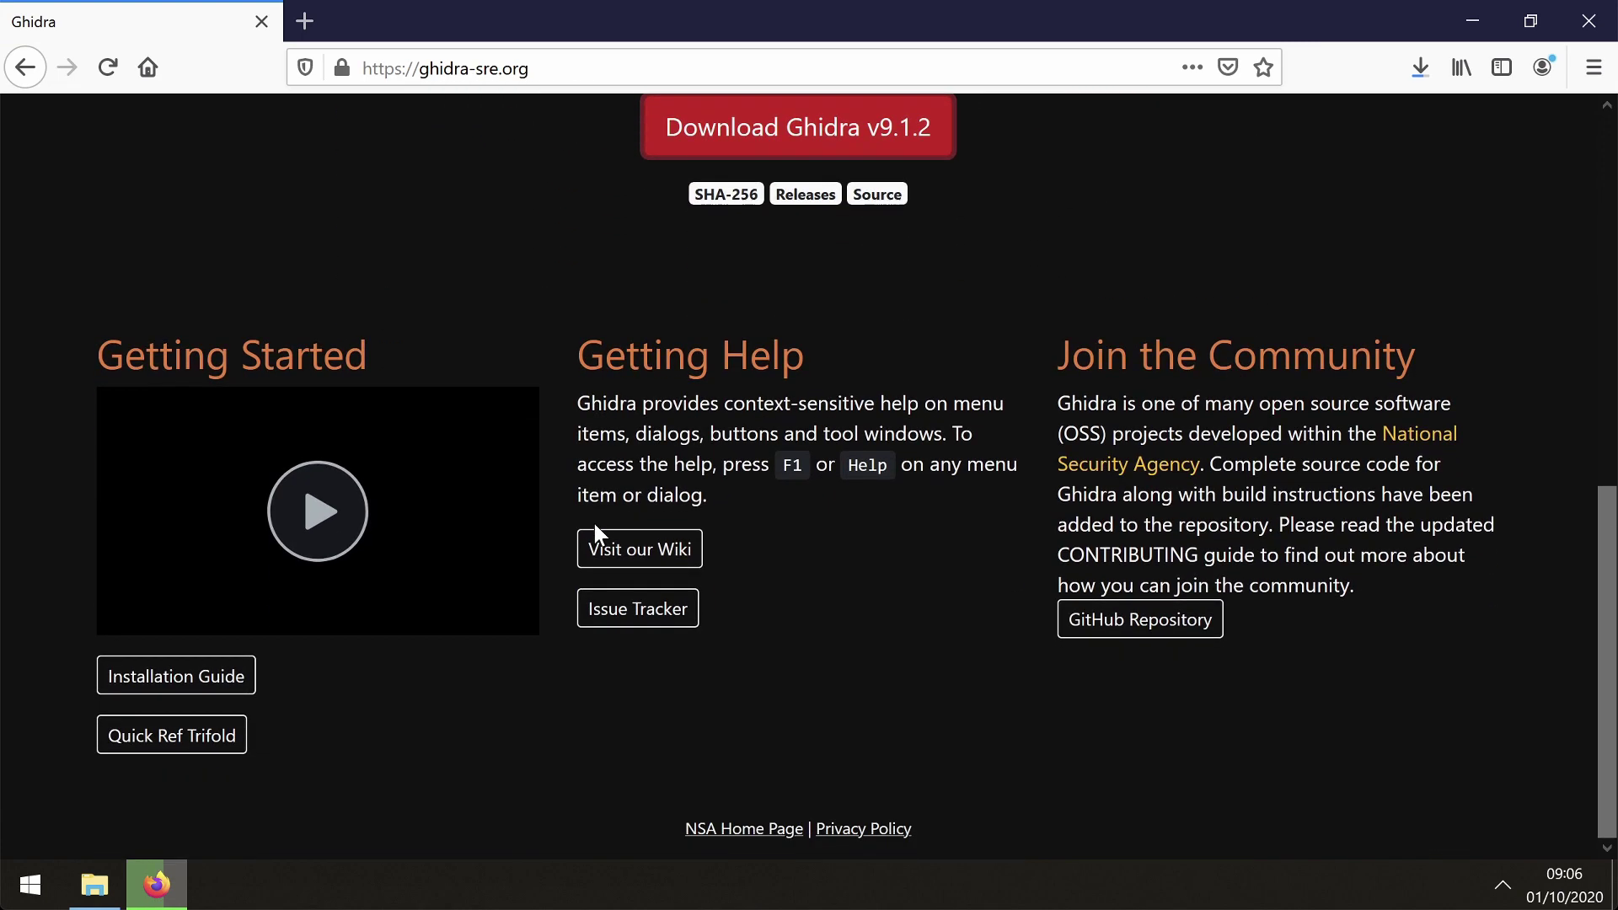
left_click(202, 676)
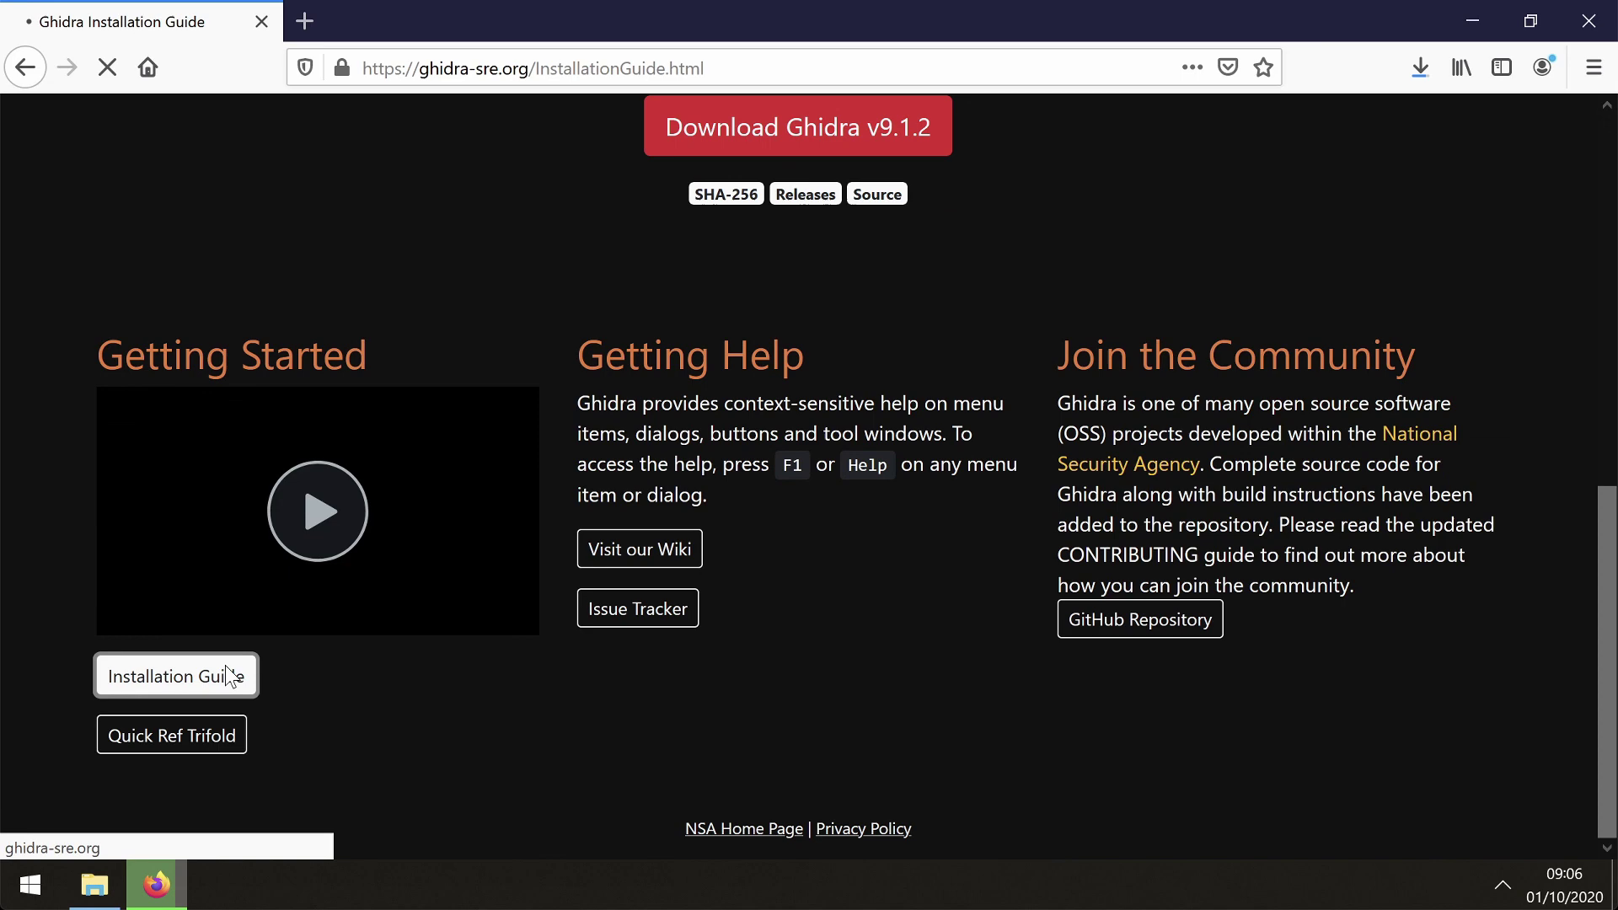
scroll(569, 477, "down", 3)
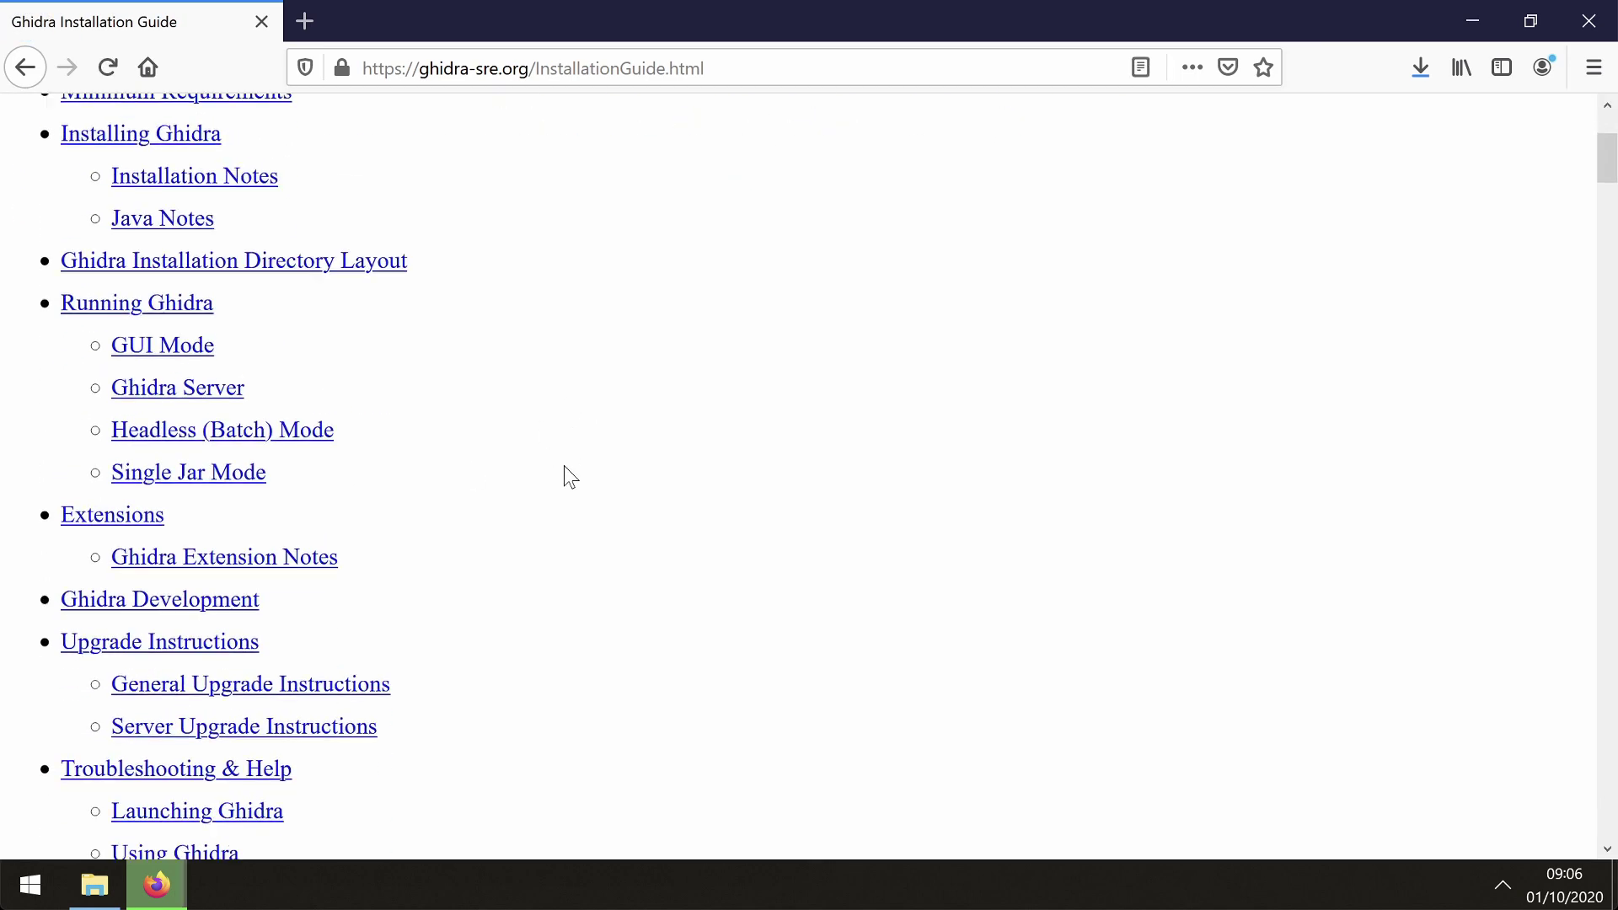
scroll(570, 477, "down", 1)
key("alt+Tab")
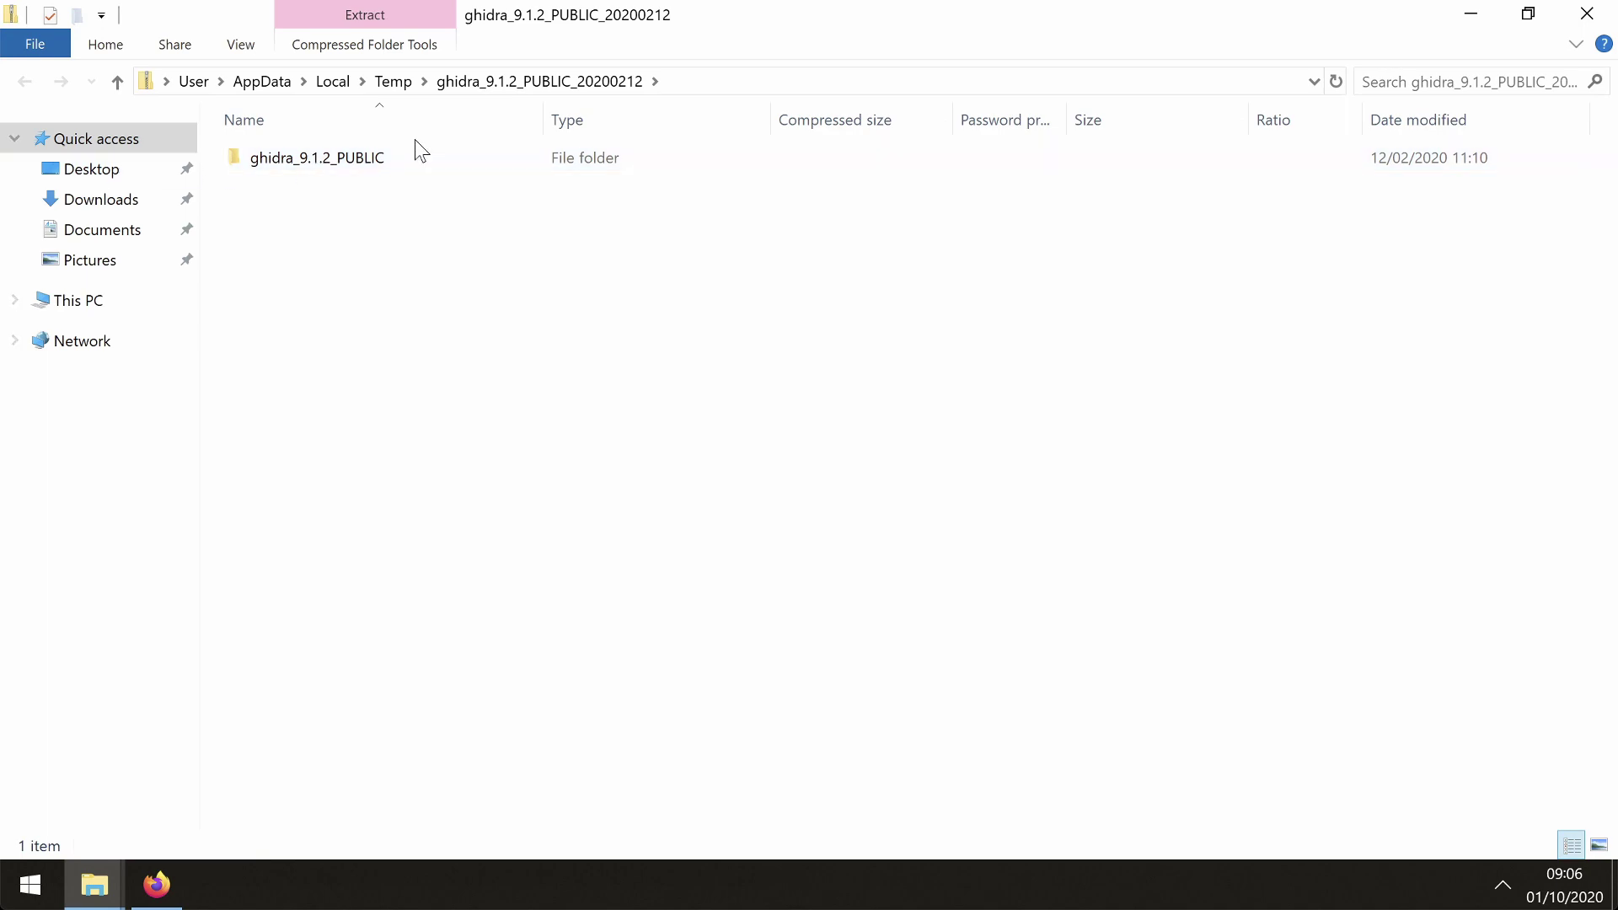
Snap the zip window right and drag ghidra_9.1.2_PUBLIC into the C:\Ghidra window
key("super+Right")
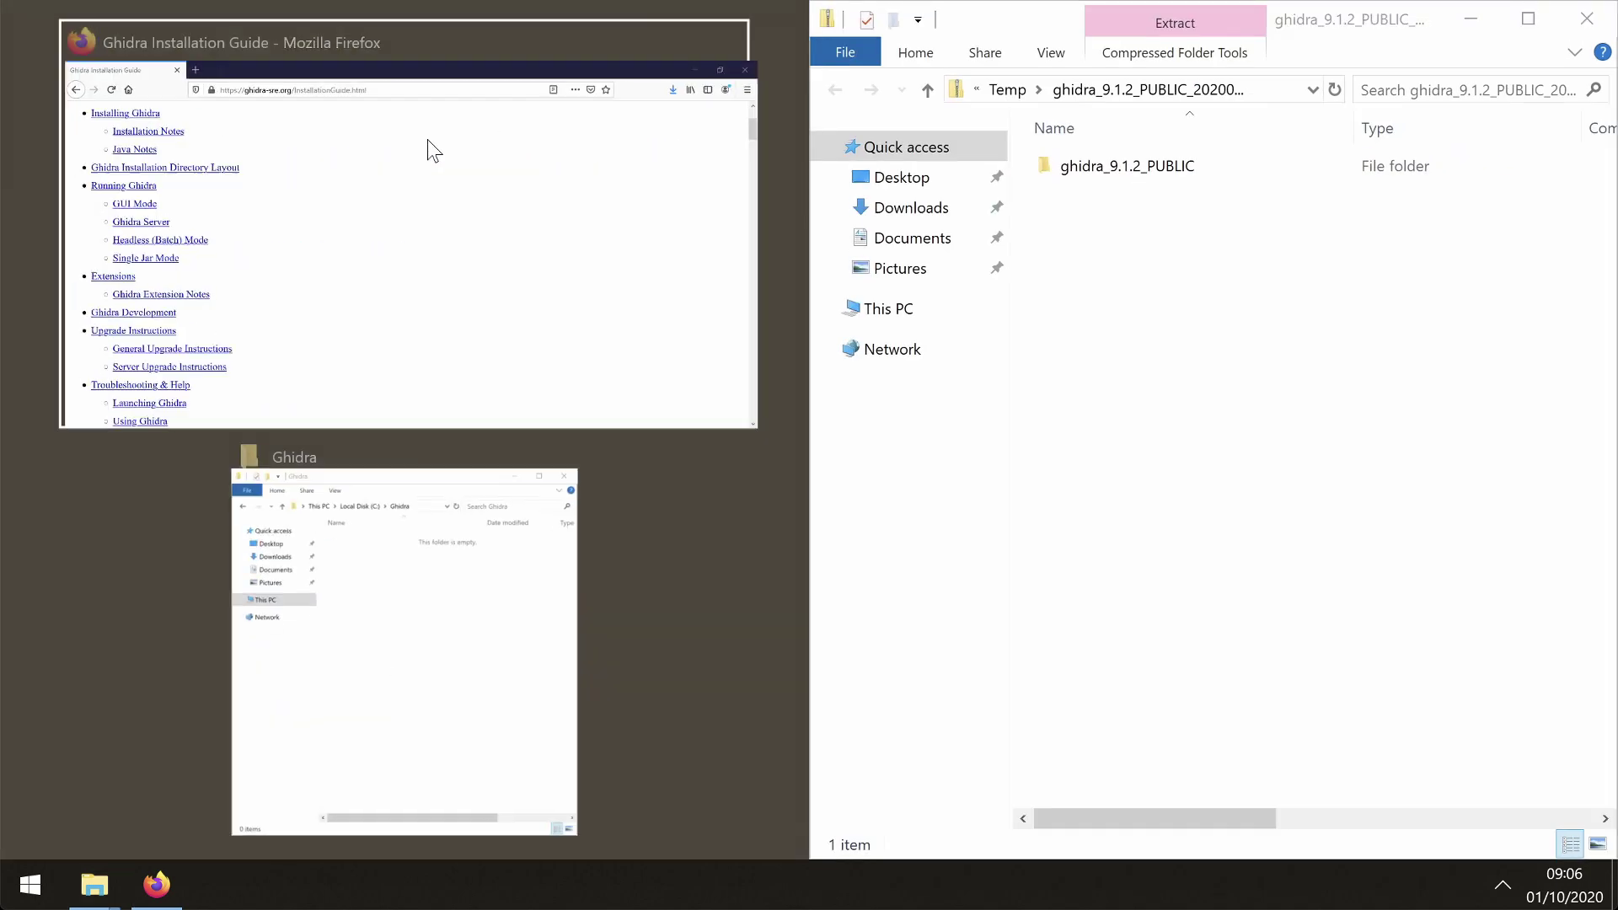
left_click(413, 604)
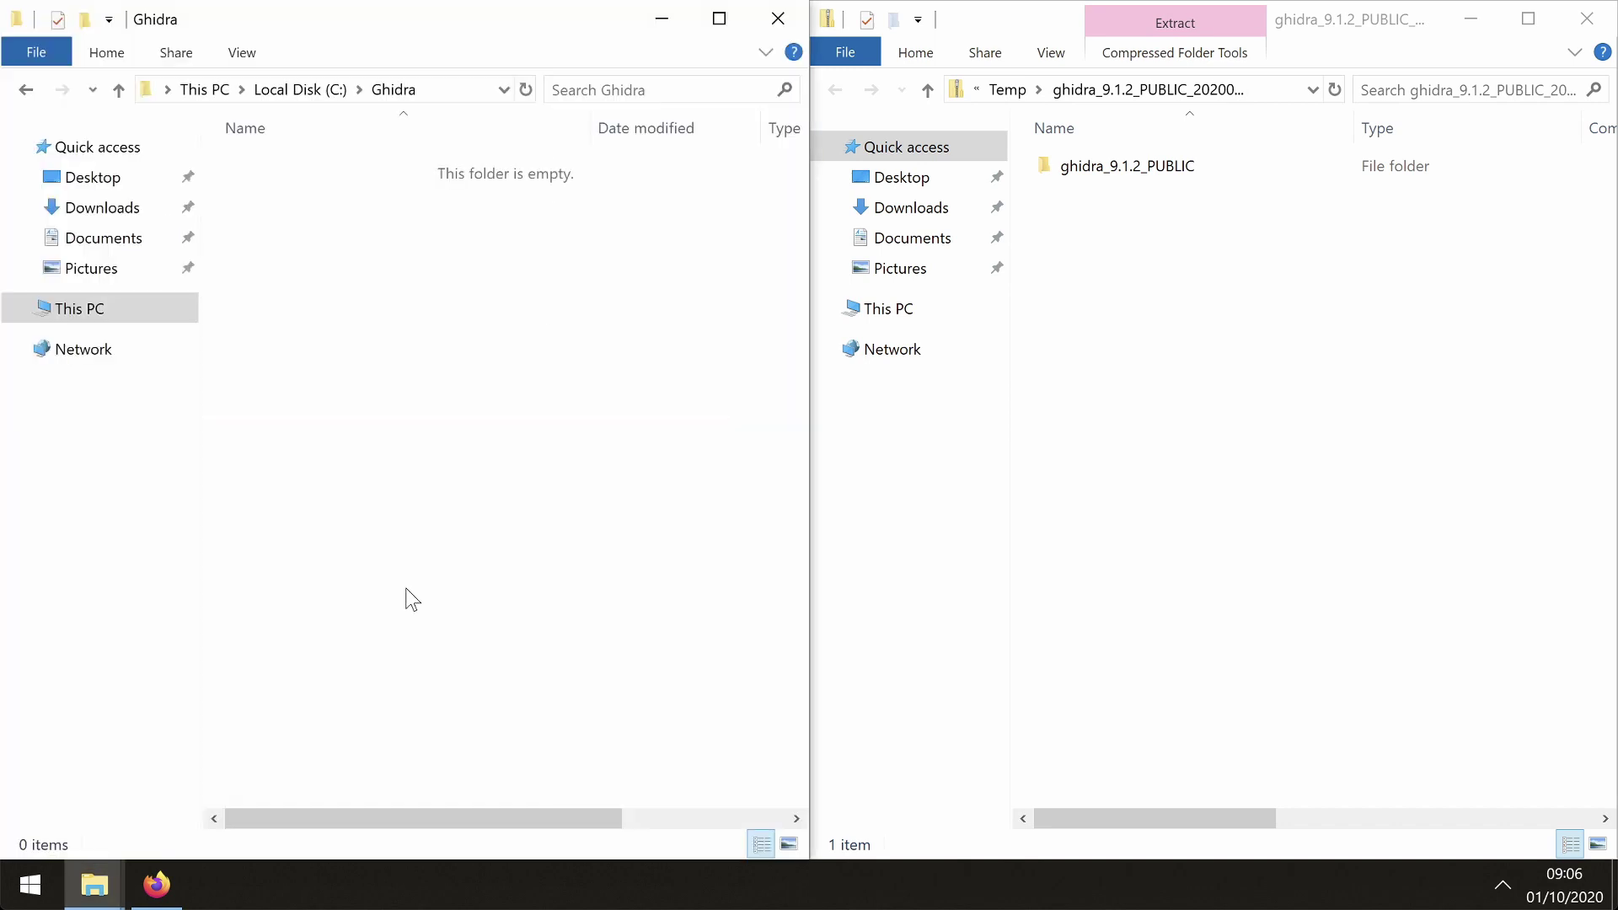
left_click_drag(1163, 167, 396, 303)
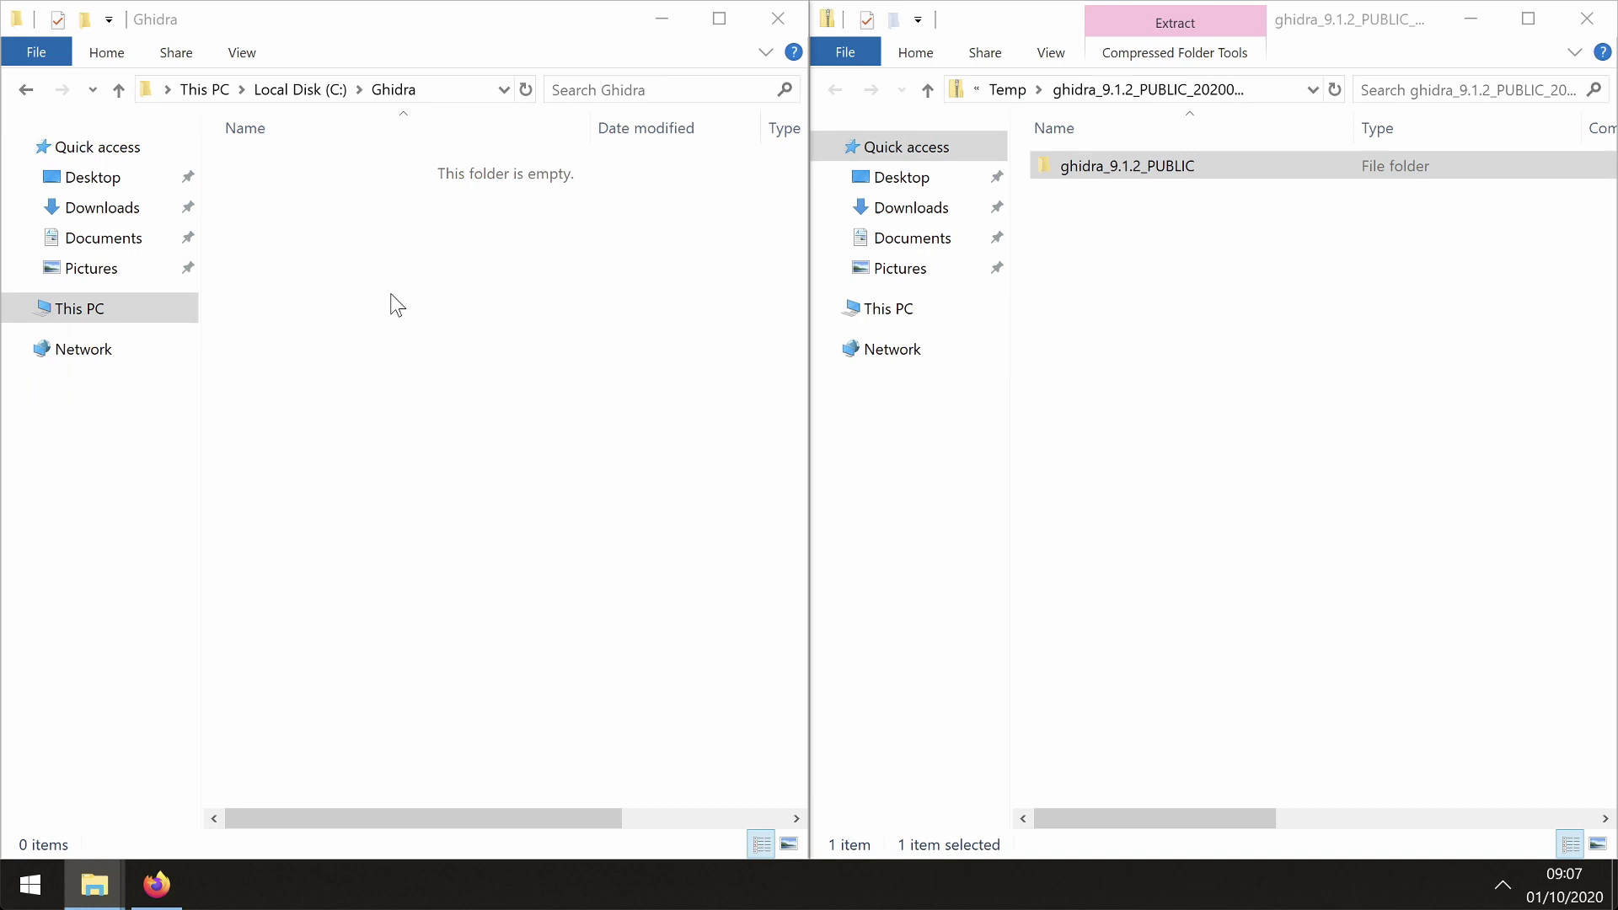
In the Installation Guide, go to Installing Ghidra and follow the supported Java kit link
left_click(156, 882)
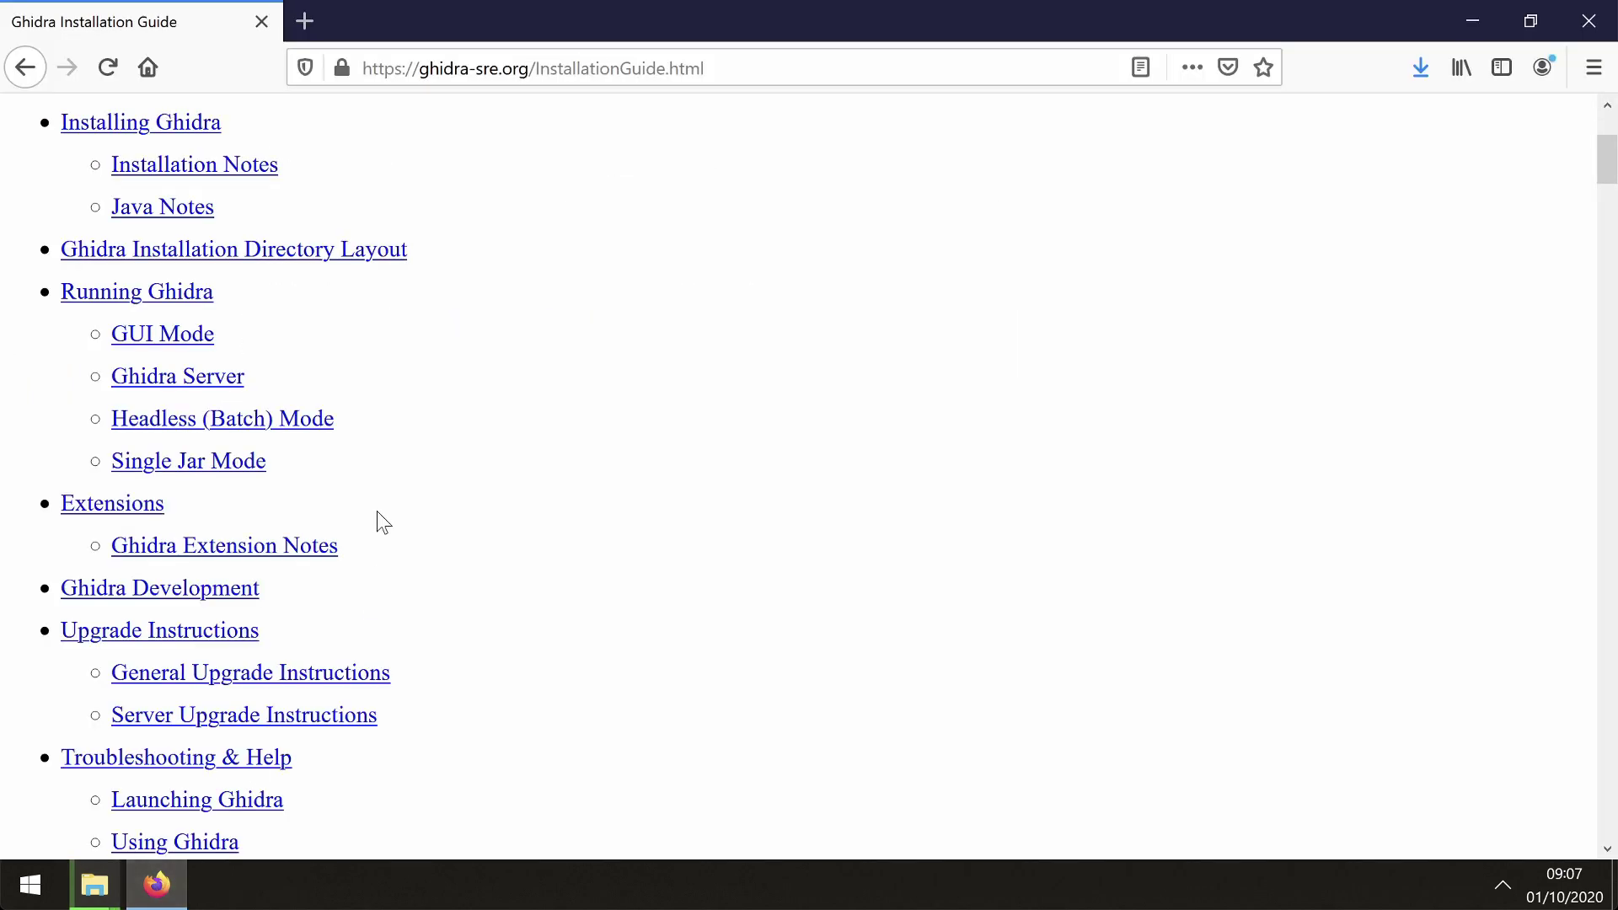
left_click(190, 127)
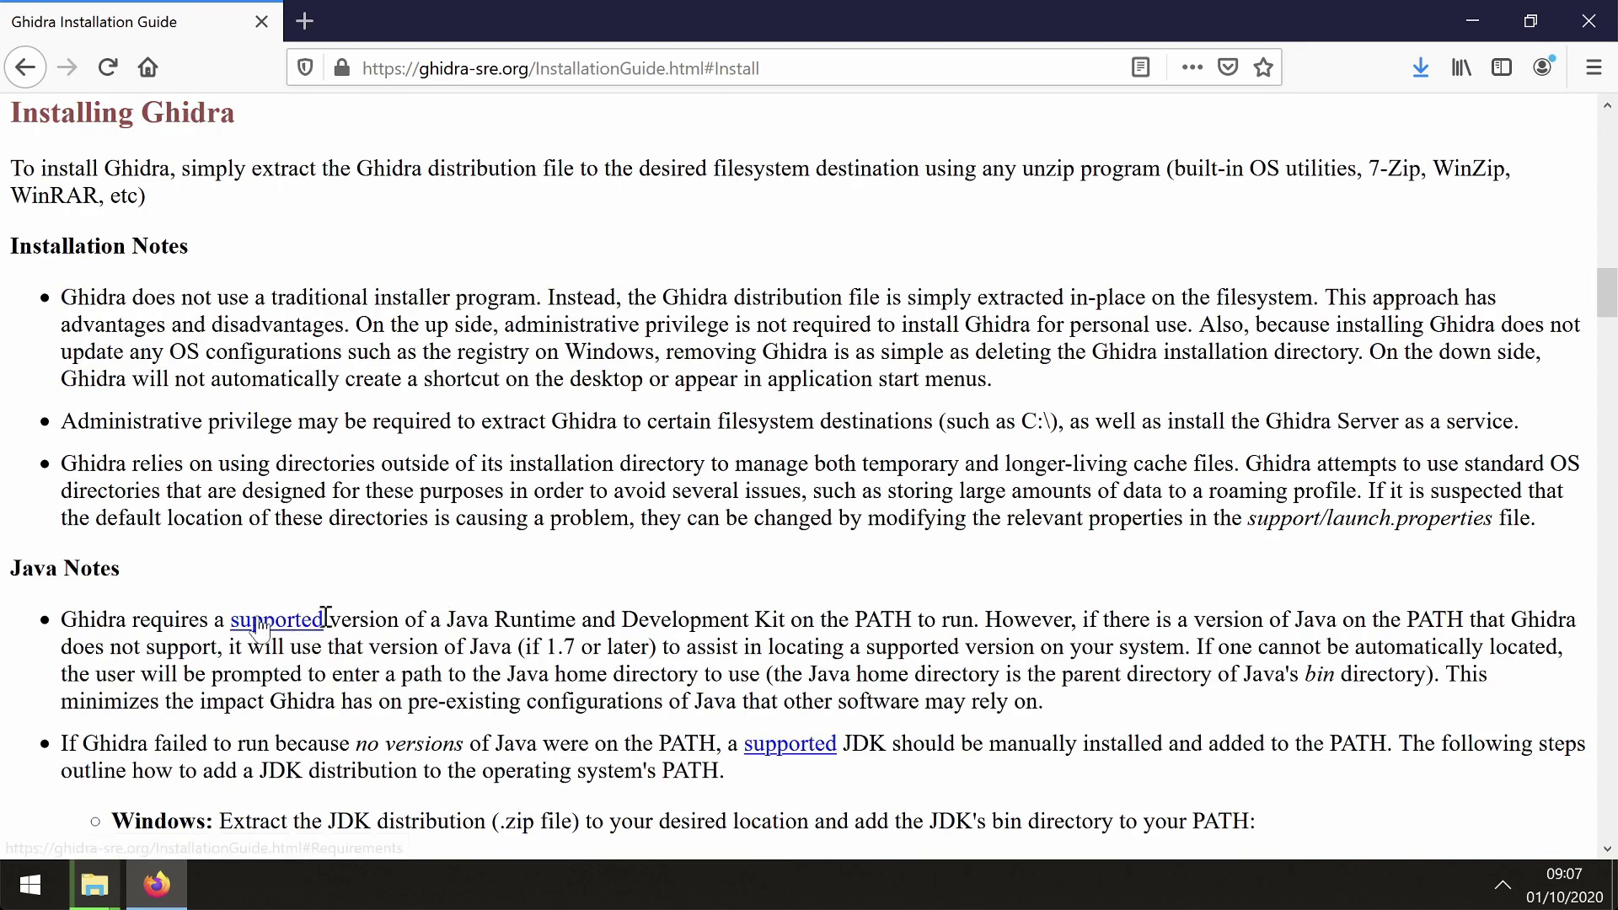
left_click_drag(64, 620, 988, 620)
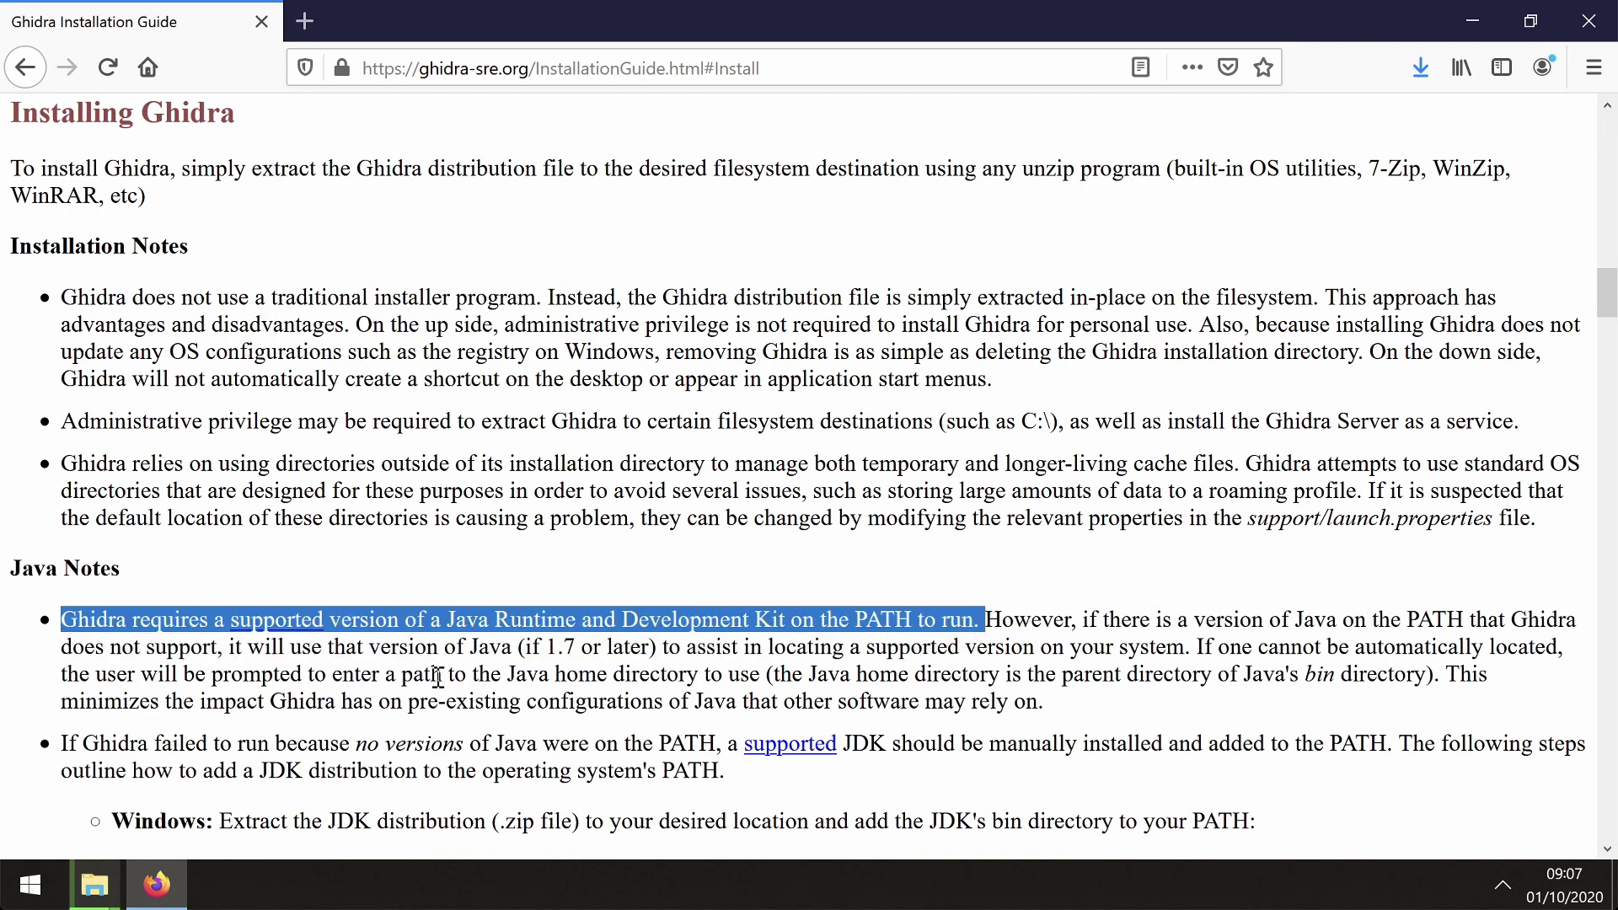
left_click(354, 654)
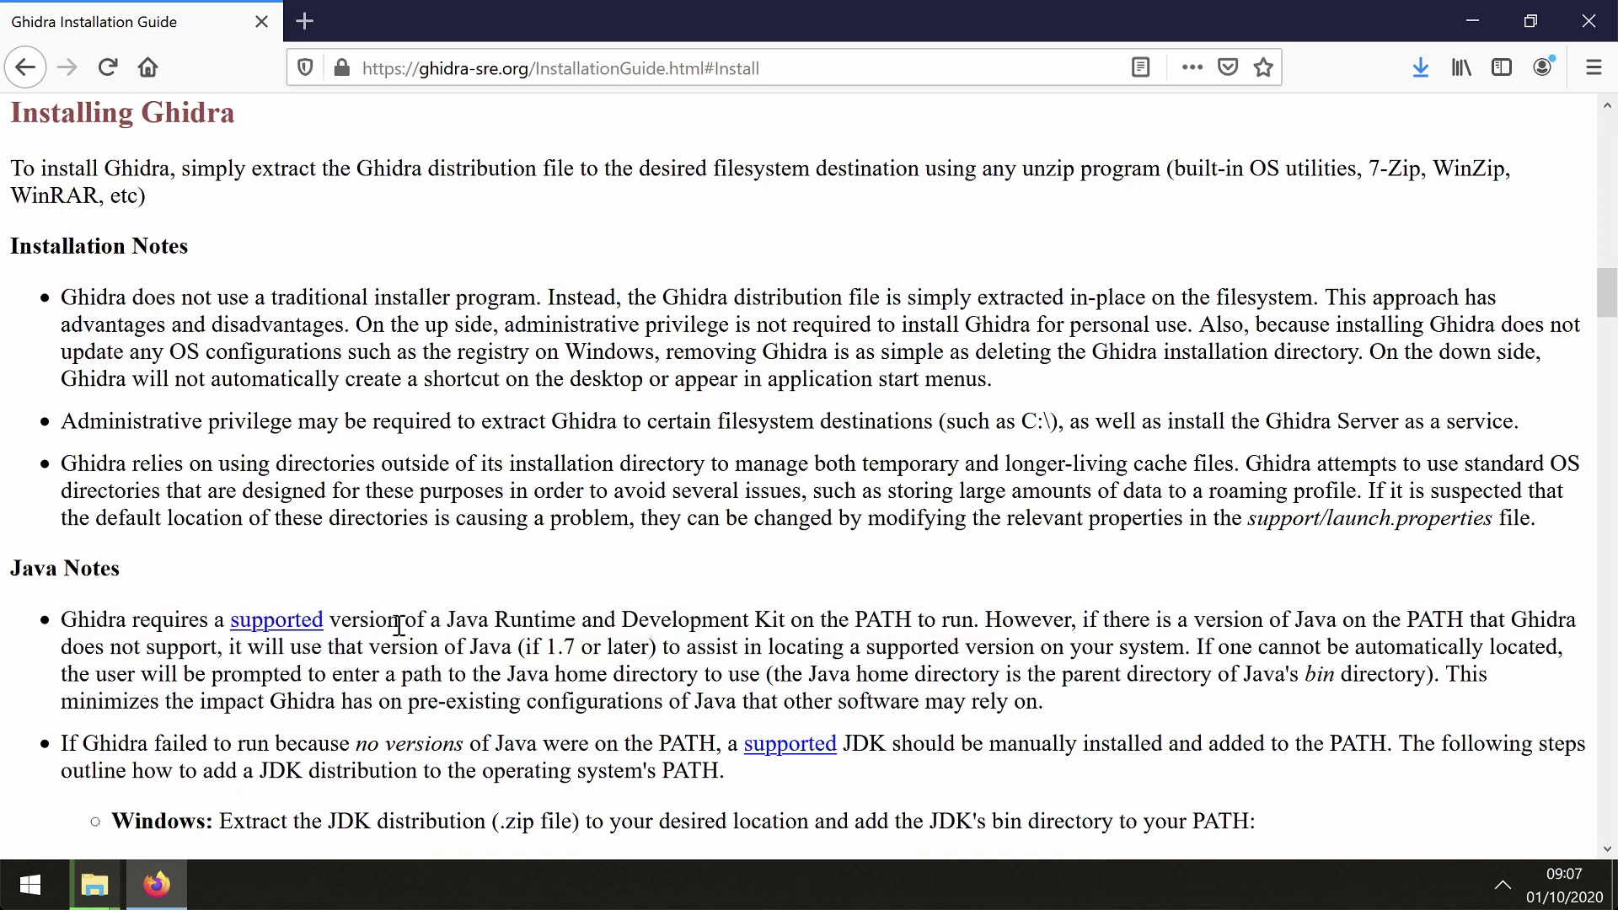
left_click(275, 620)
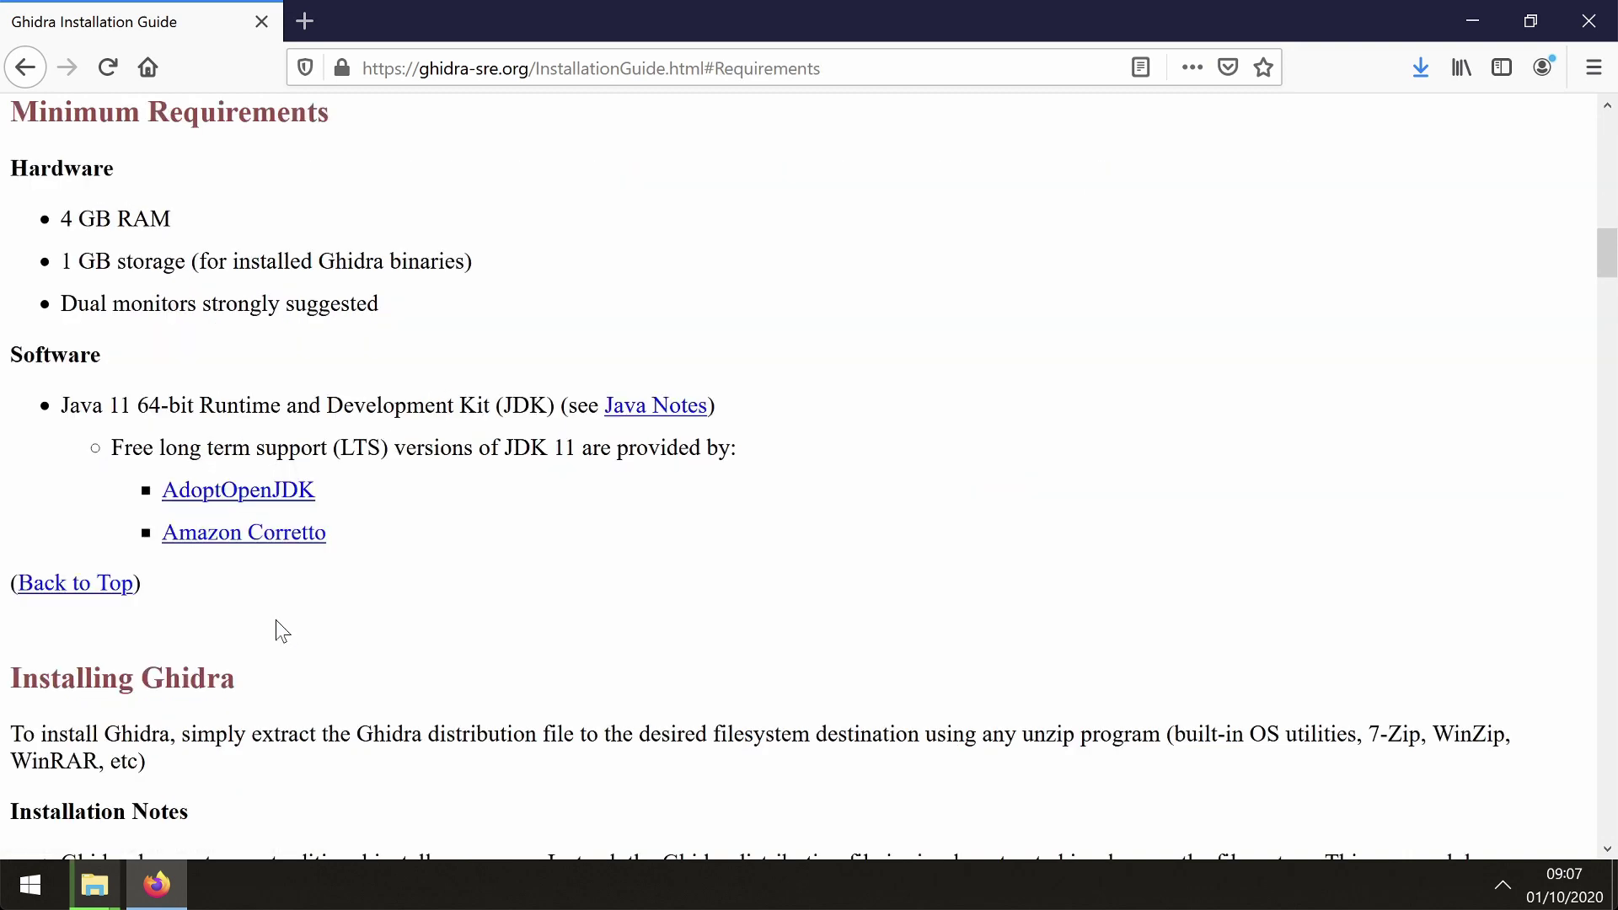
Open the AdoptOpenJDK and Amazon Corretto links in new tabs and view the AdoptOpenJDK page
right_click(282, 503)
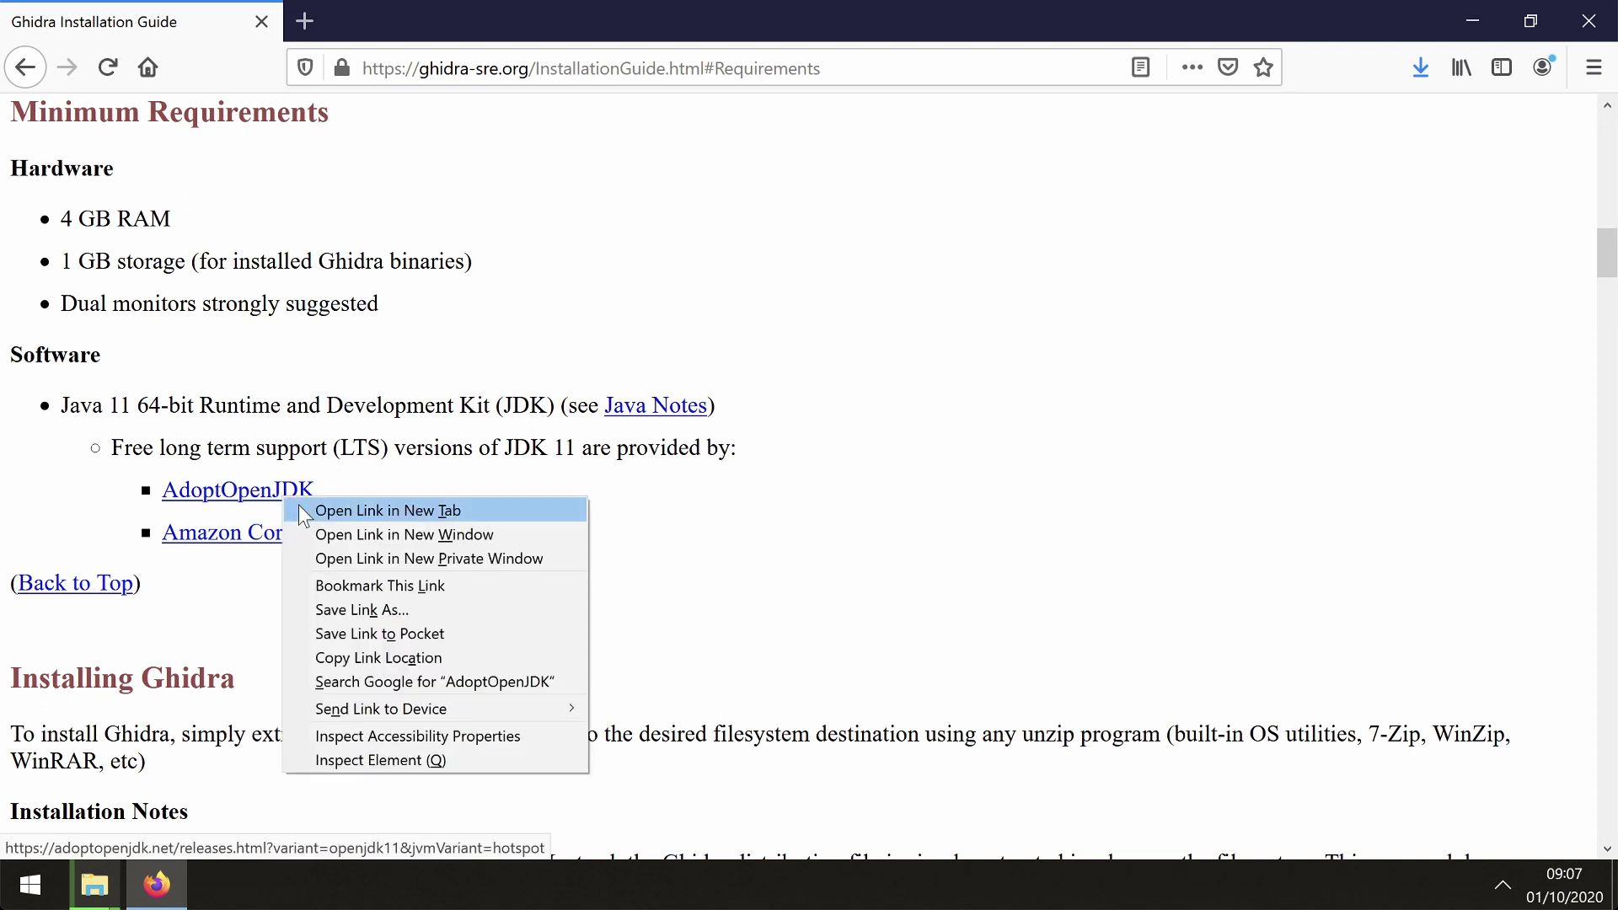
left_click(387, 511)
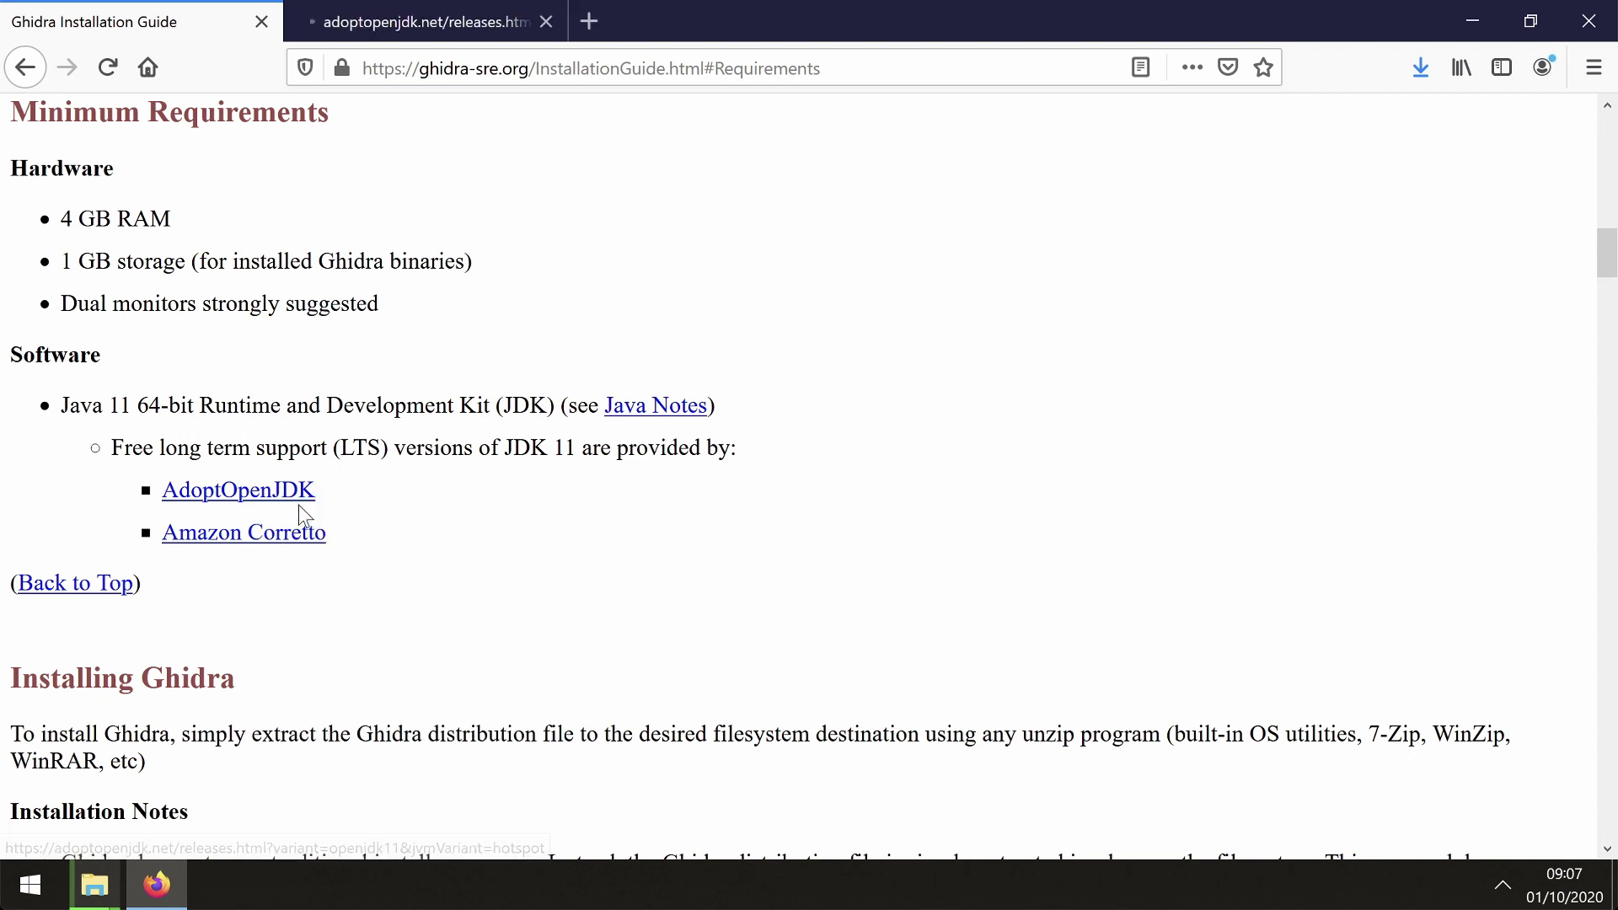
right_click(225, 546)
left_click(332, 556)
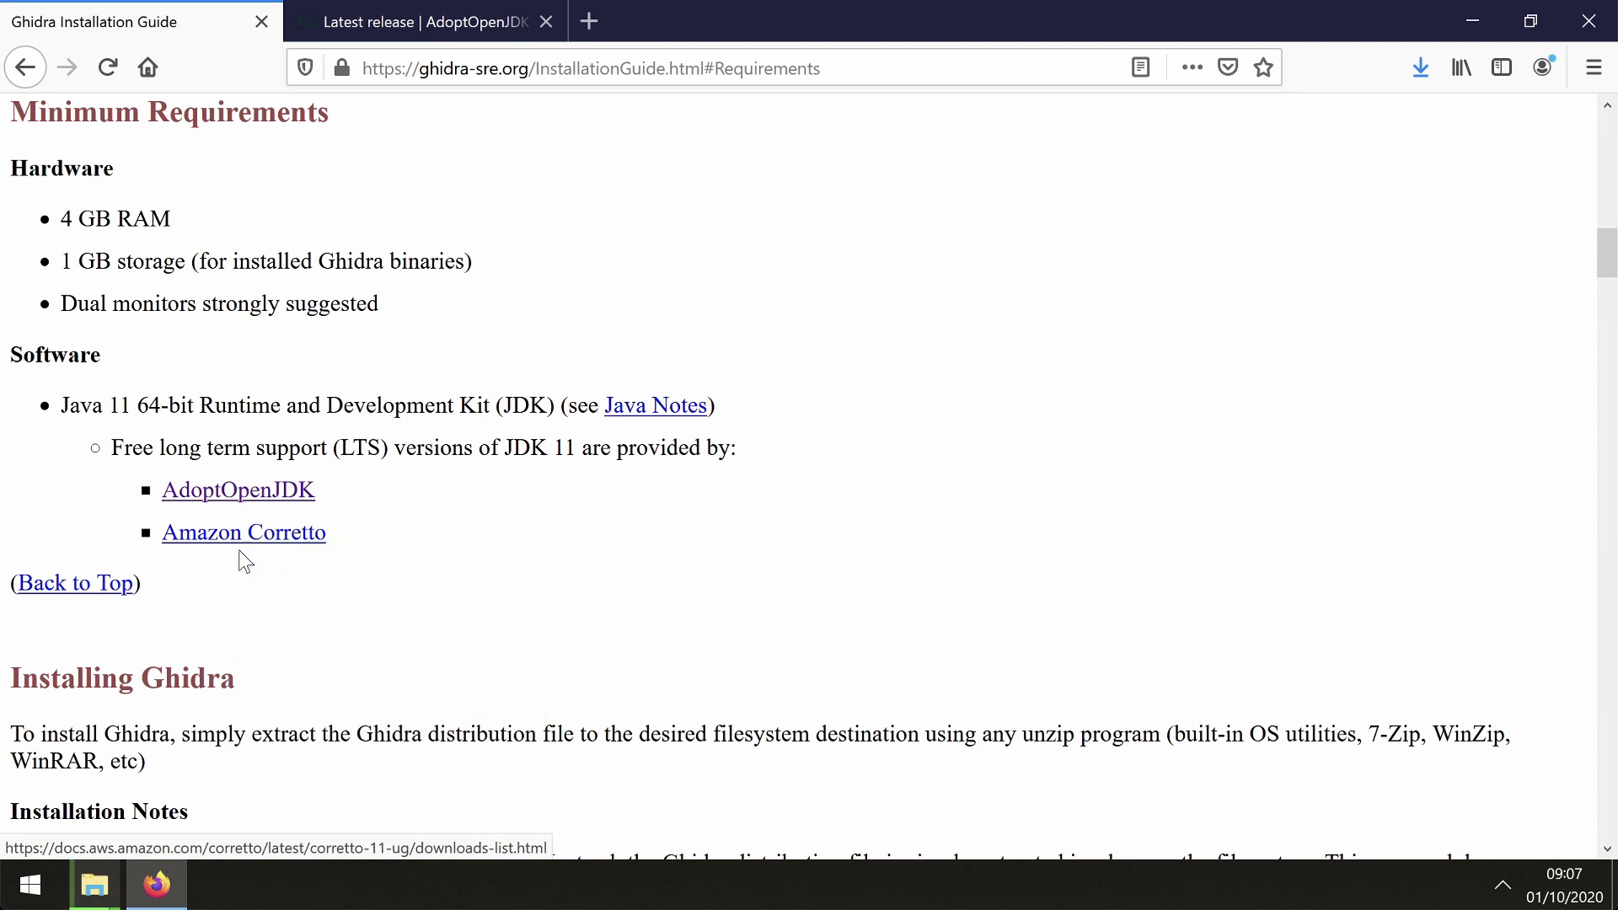
left_click(455, 20)
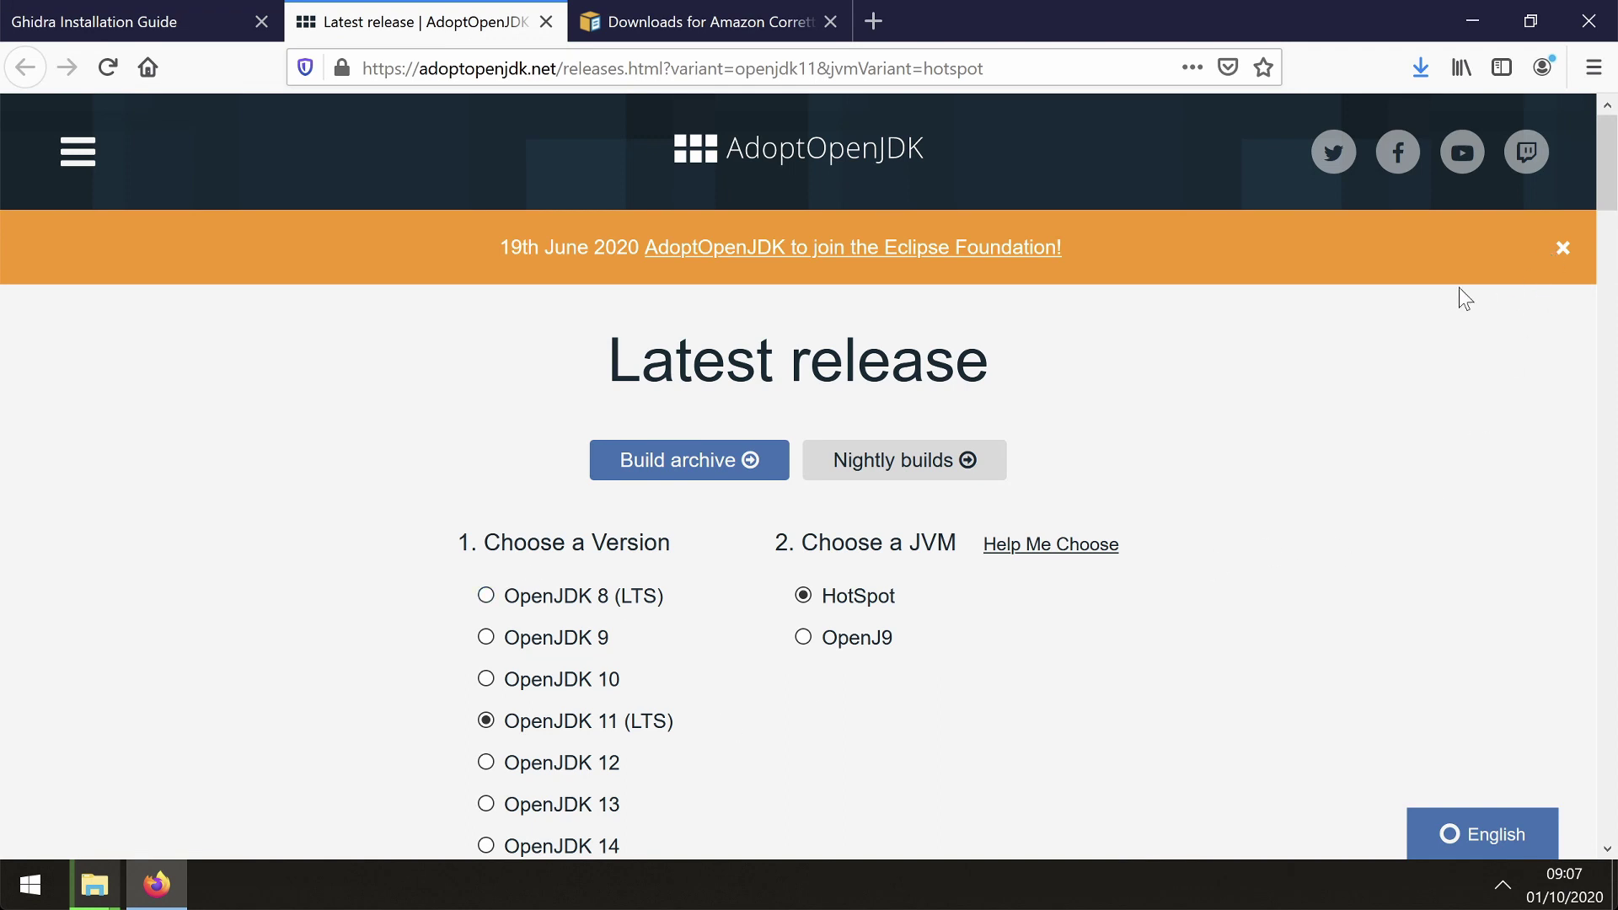
left_click_drag(1605, 165, 1603, 265)
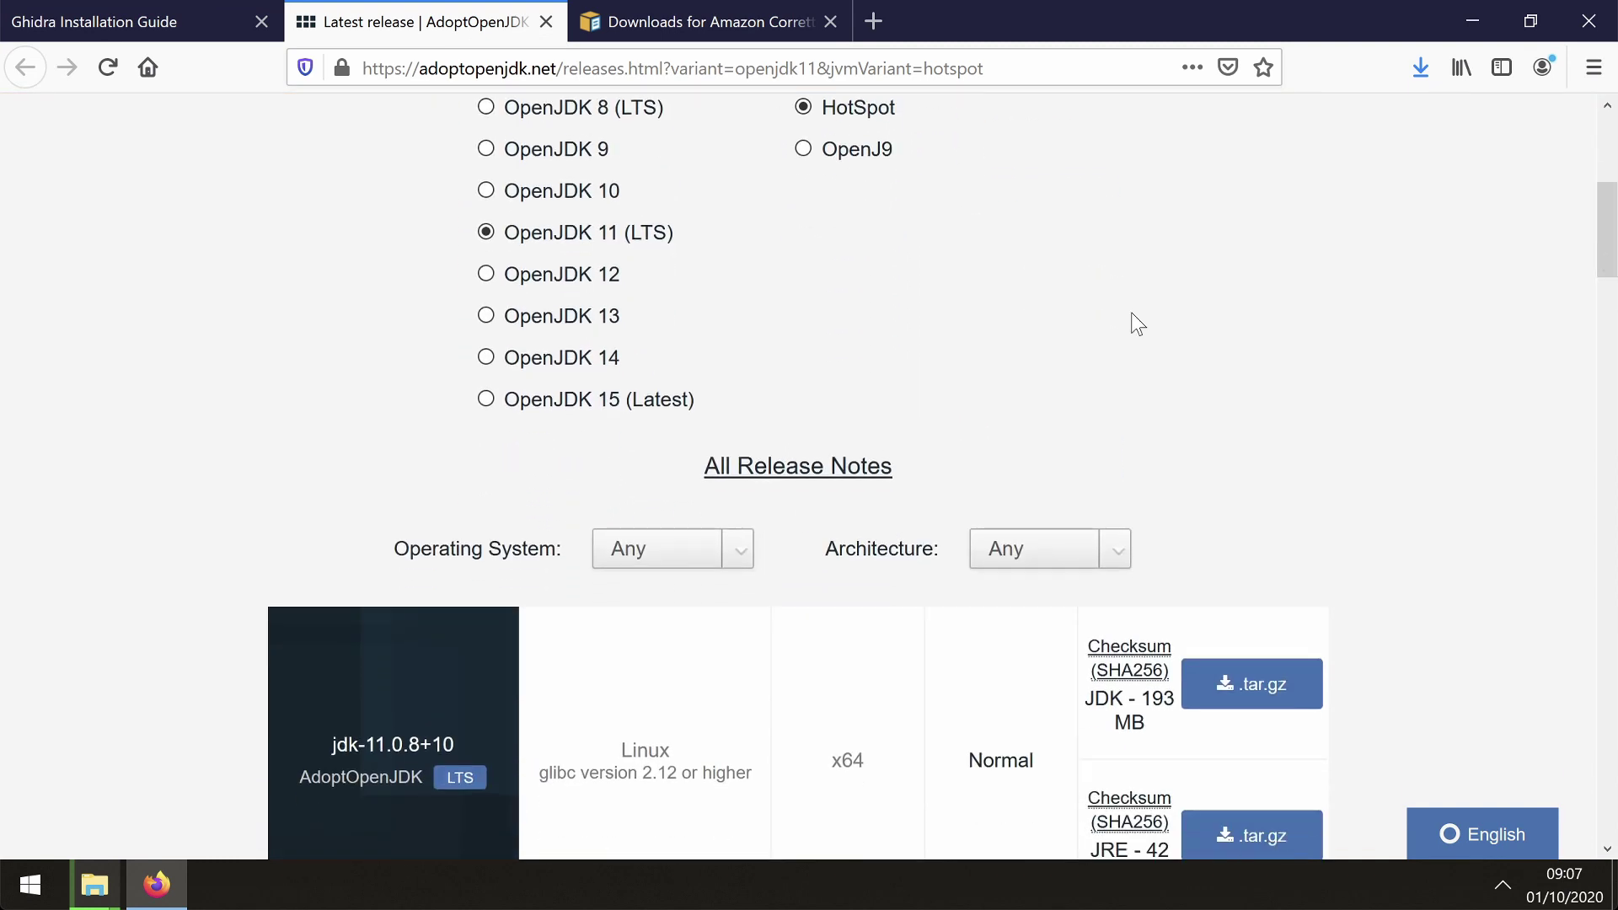
Filter AdoptOpenJDK builds to Windows x64 and save the OpenJDK 11 JDK .zip package
left_click(735, 544)
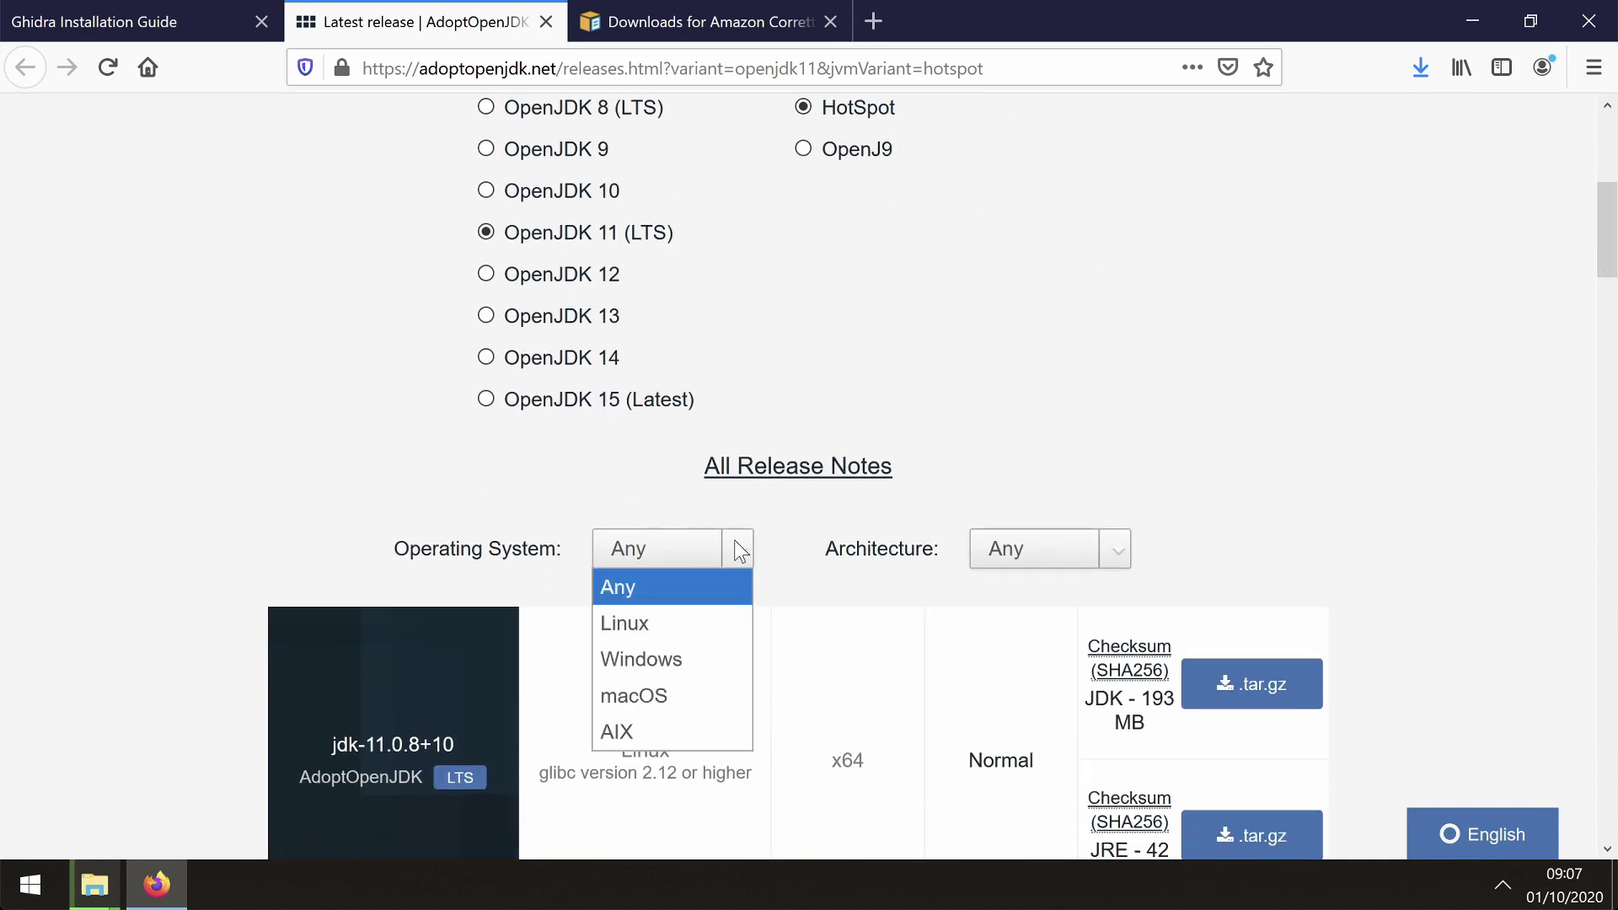
left_click(676, 647)
left_click(1119, 552)
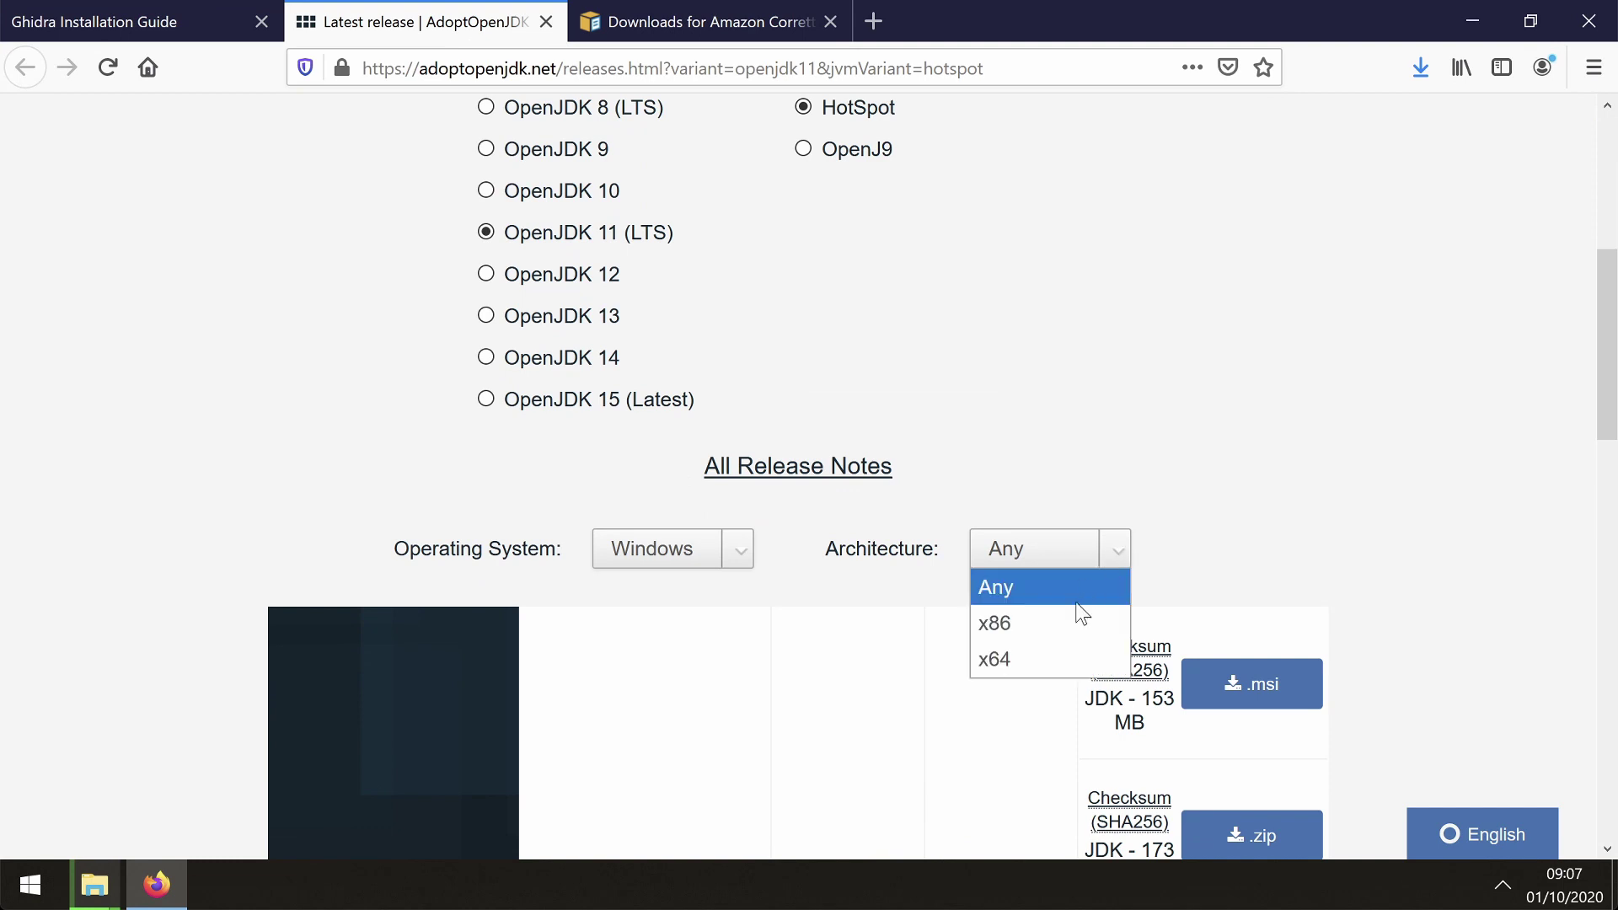
left_click(1051, 656)
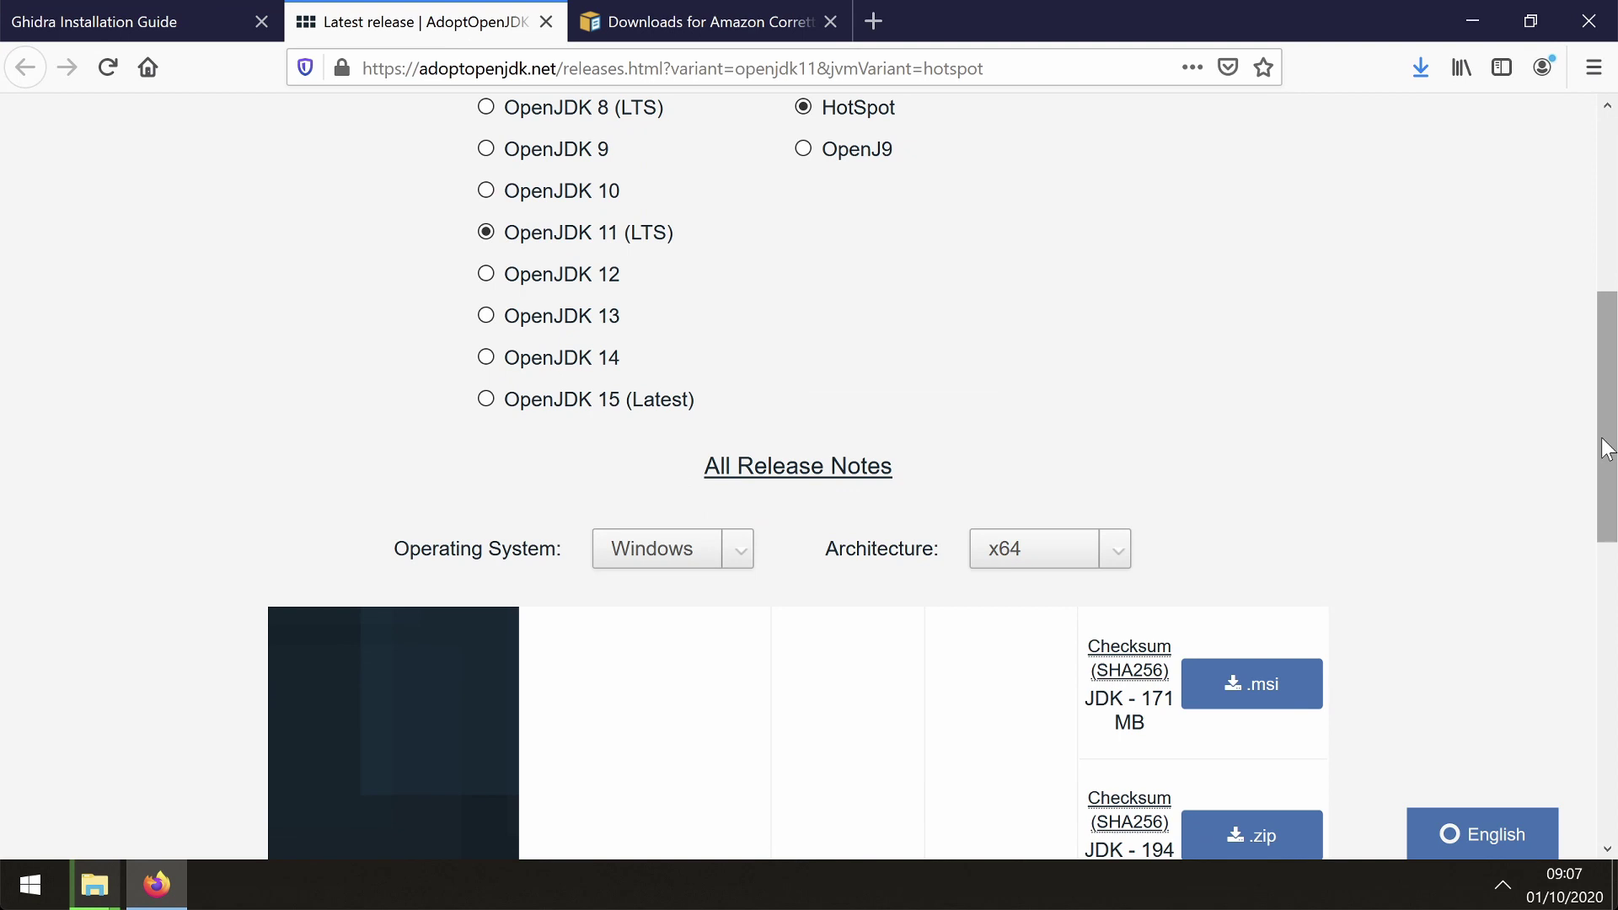
left_click_drag(1607, 455, 1588, 593)
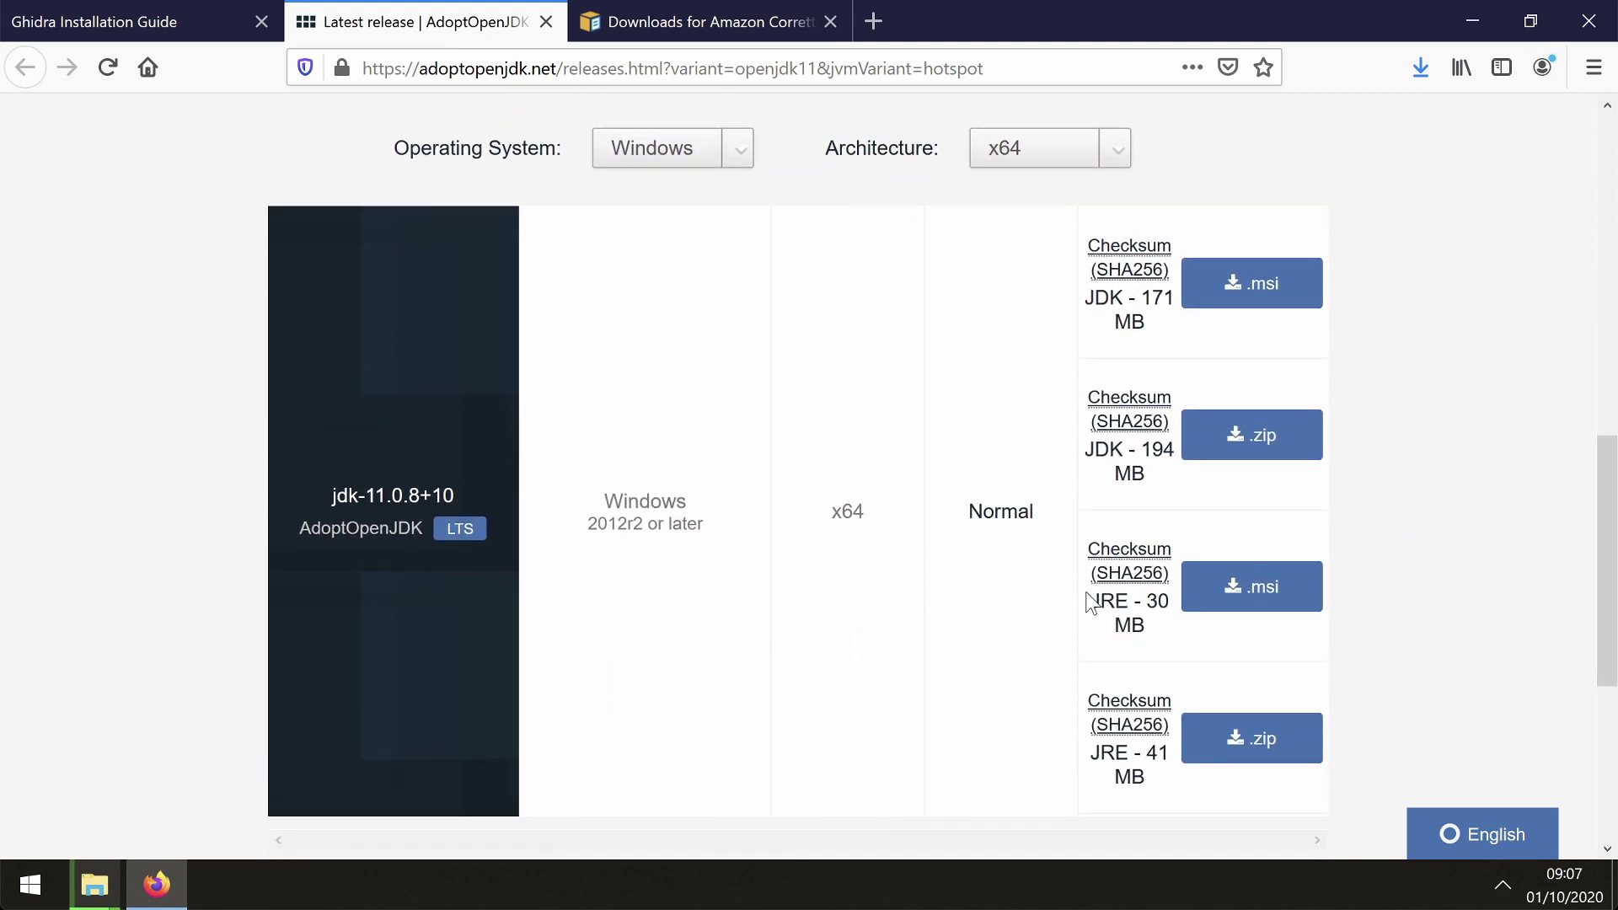
left_click_drag(1086, 453, 1114, 449)
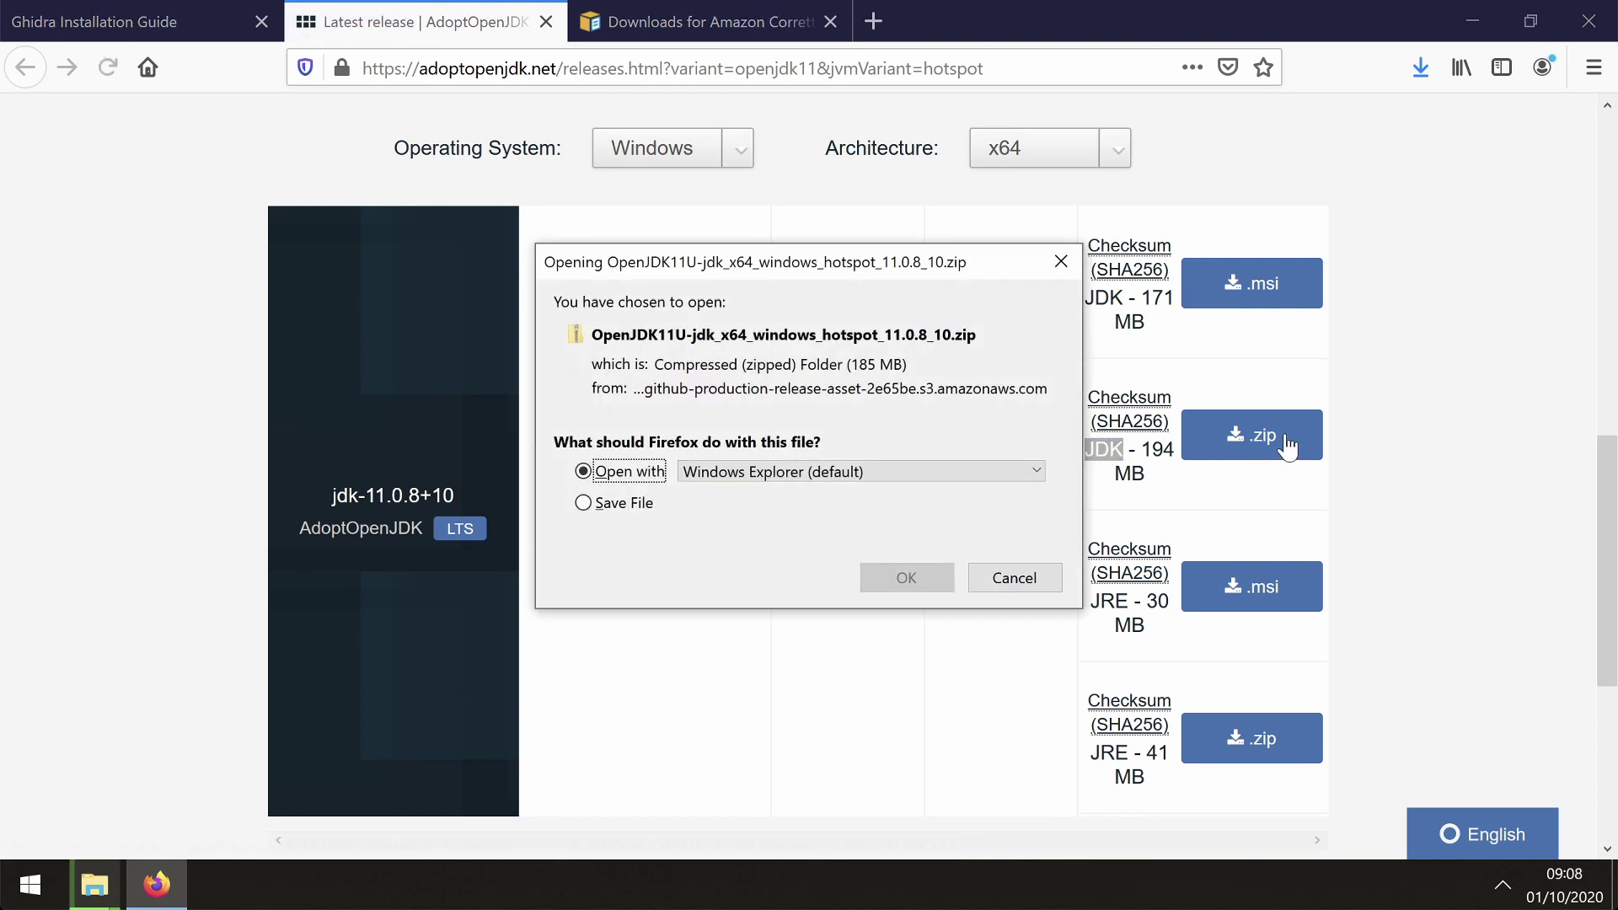
left_click(617, 506)
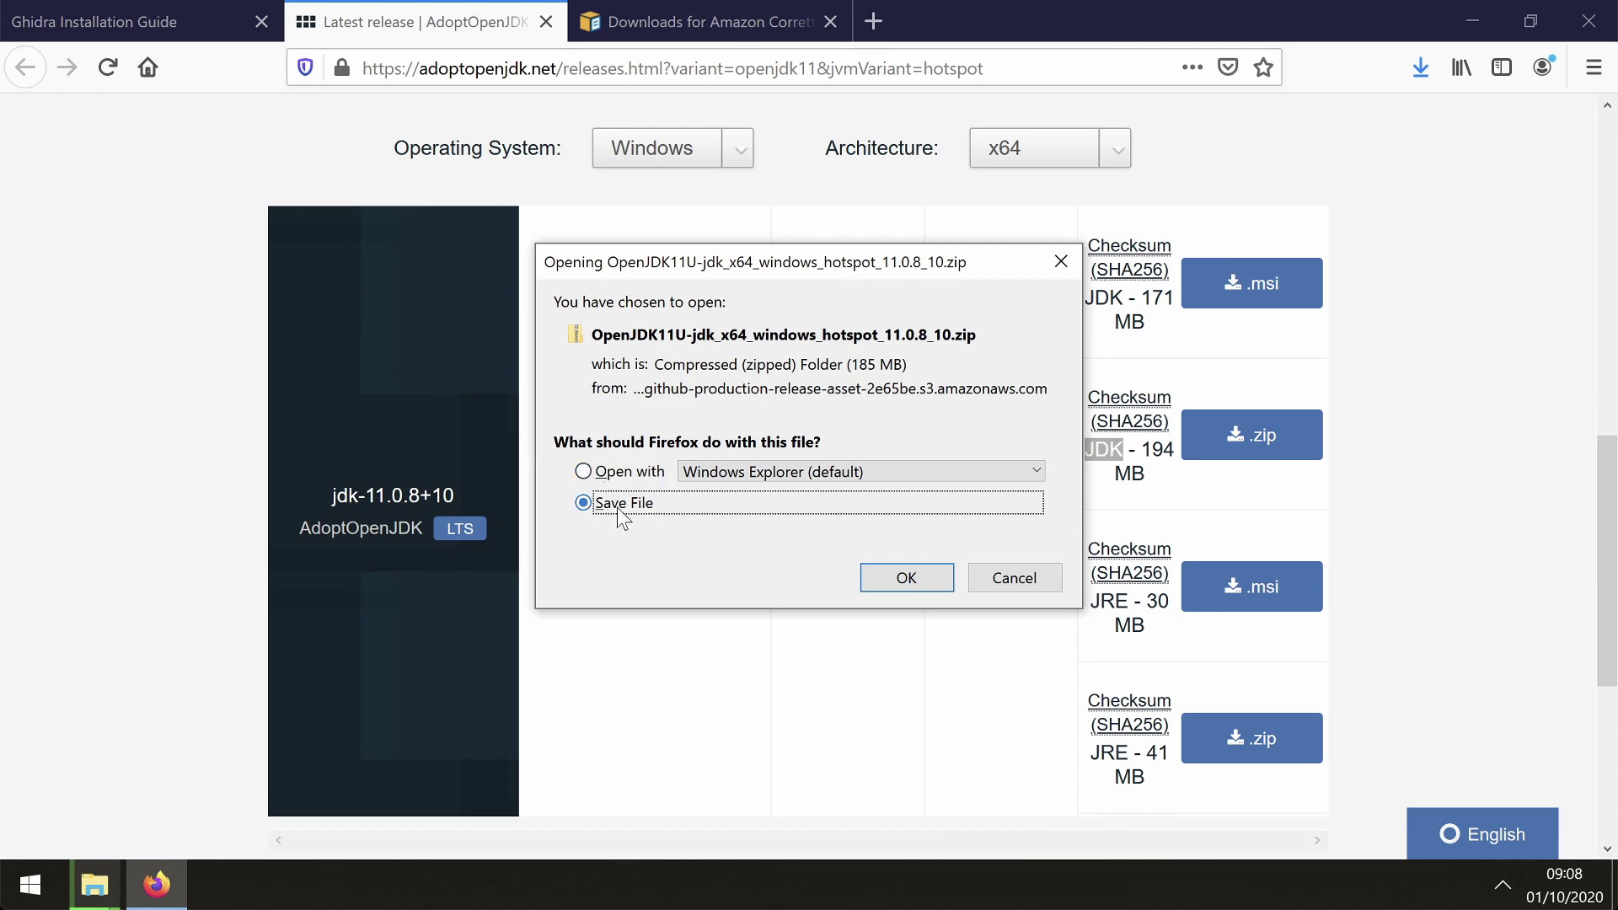
left_click(905, 578)
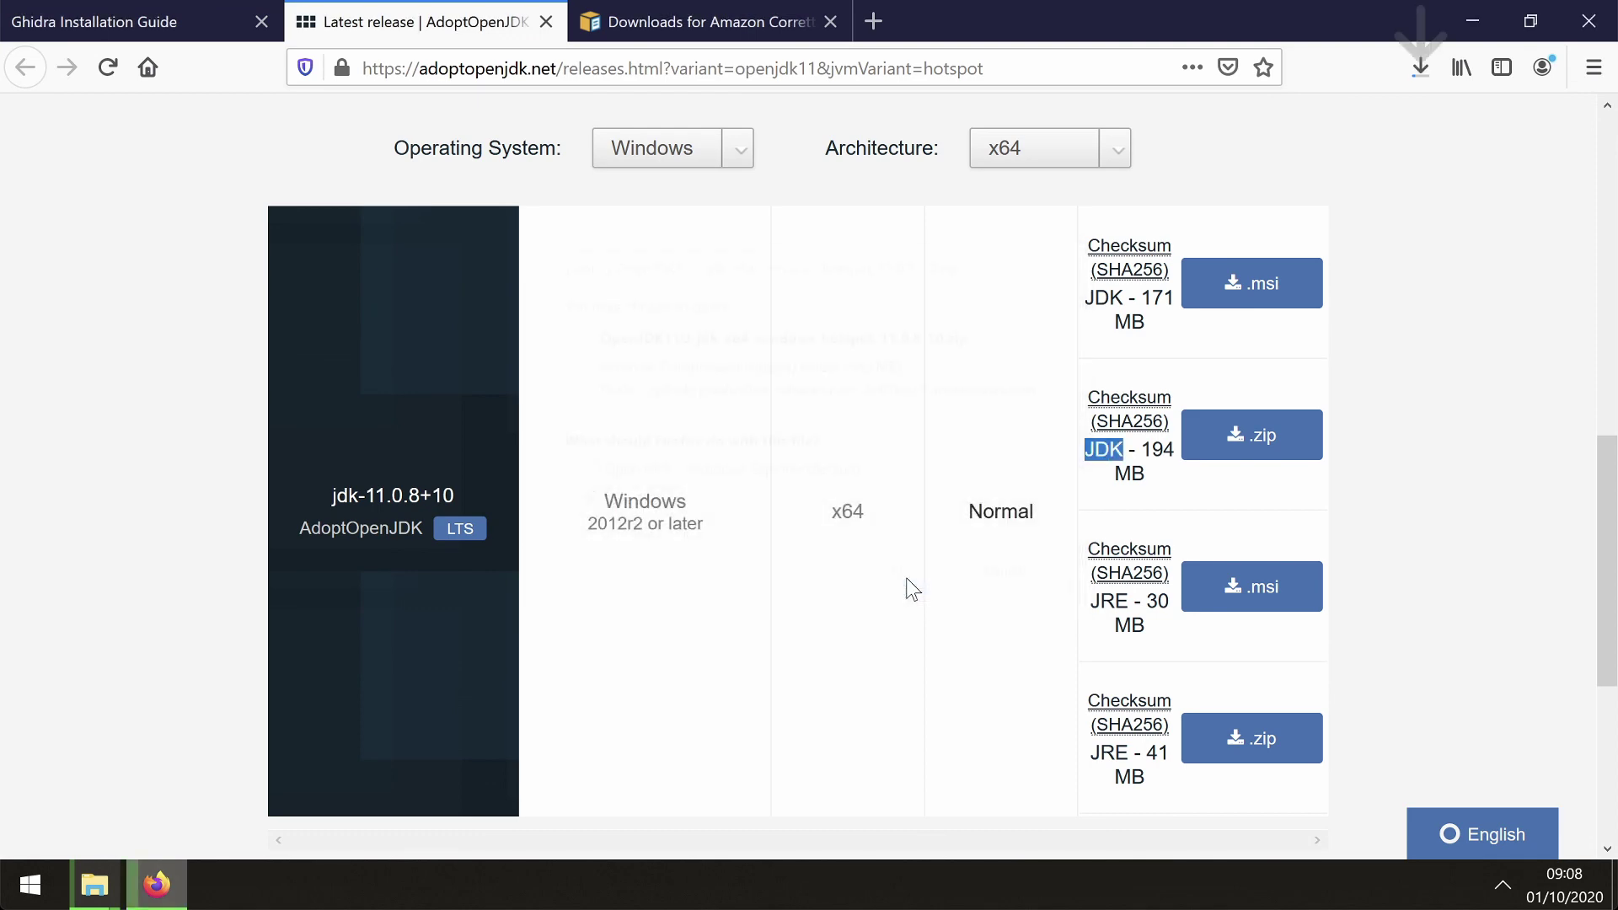
Save the Amazon Corretto 11 Windows x64 jdk.zip (177 MB) from the Corretto downloads page
left_click(728, 22)
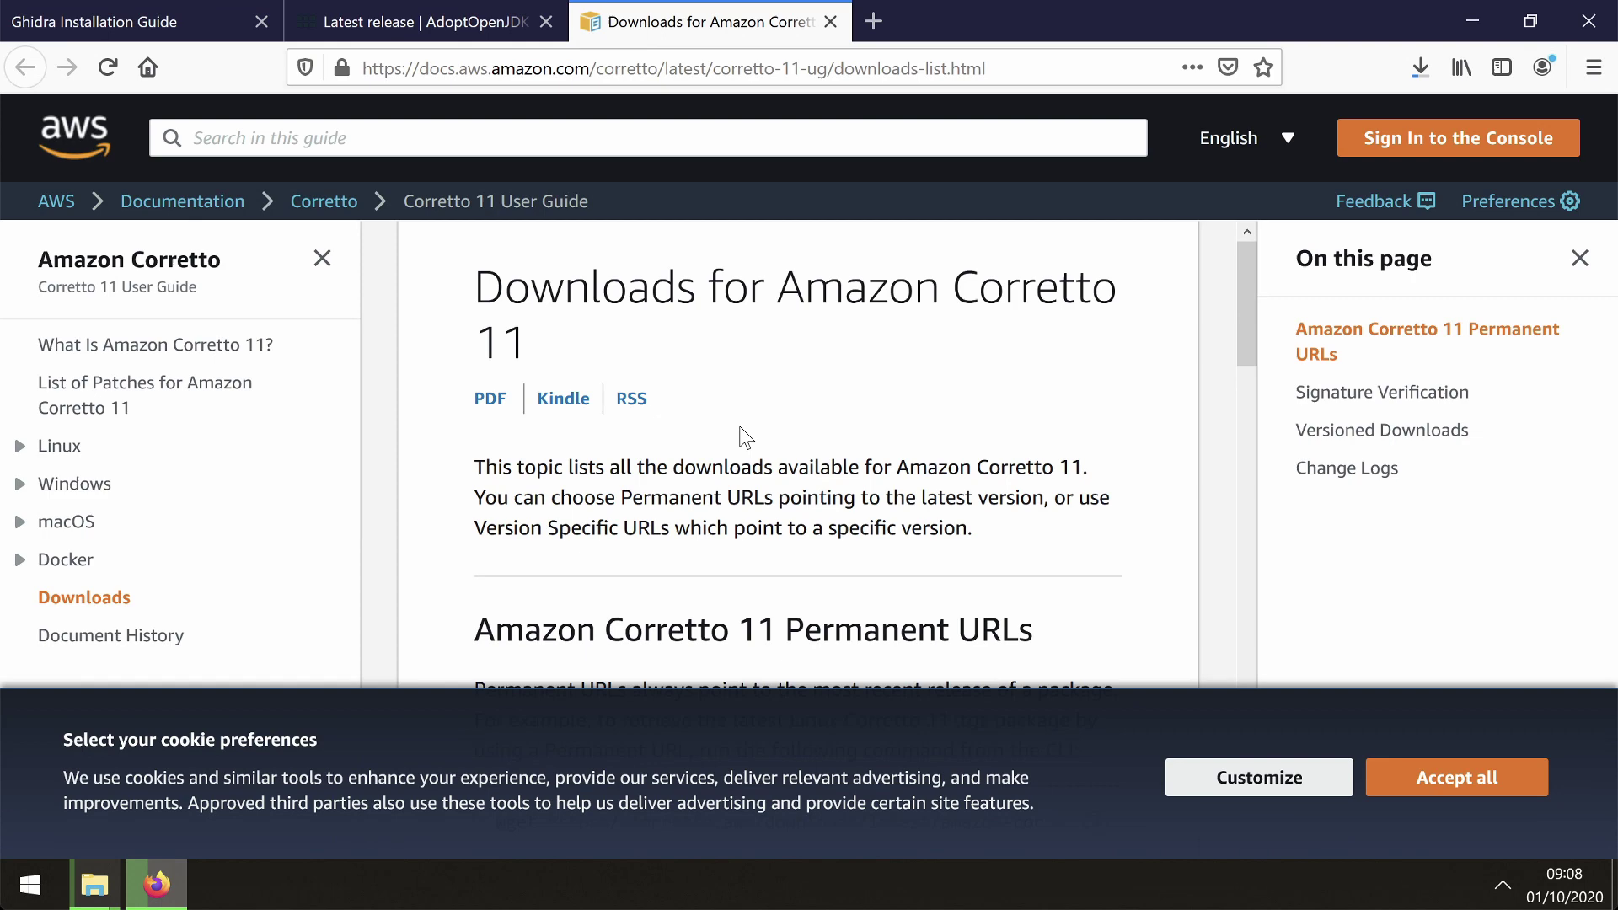
scroll(746, 437, "down", 2)
scroll(771, 440, "down", 1)
scroll(780, 442, "down", 3)
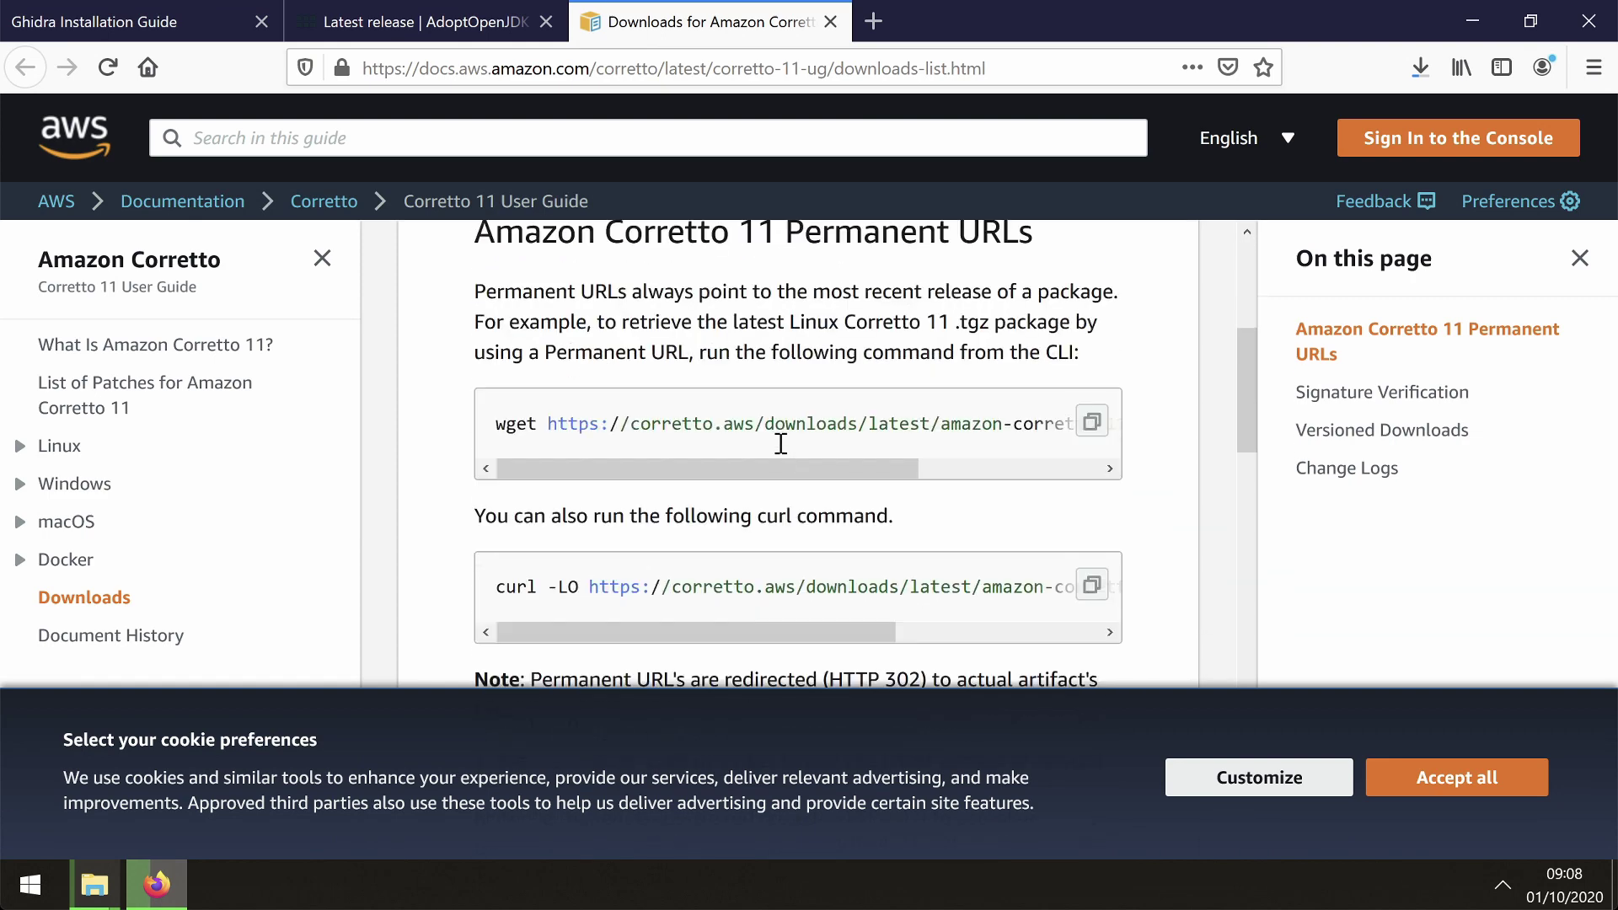
scroll(779, 444, "down", 2)
scroll(779, 442, "down", 1)
scroll(779, 443, "down", 2)
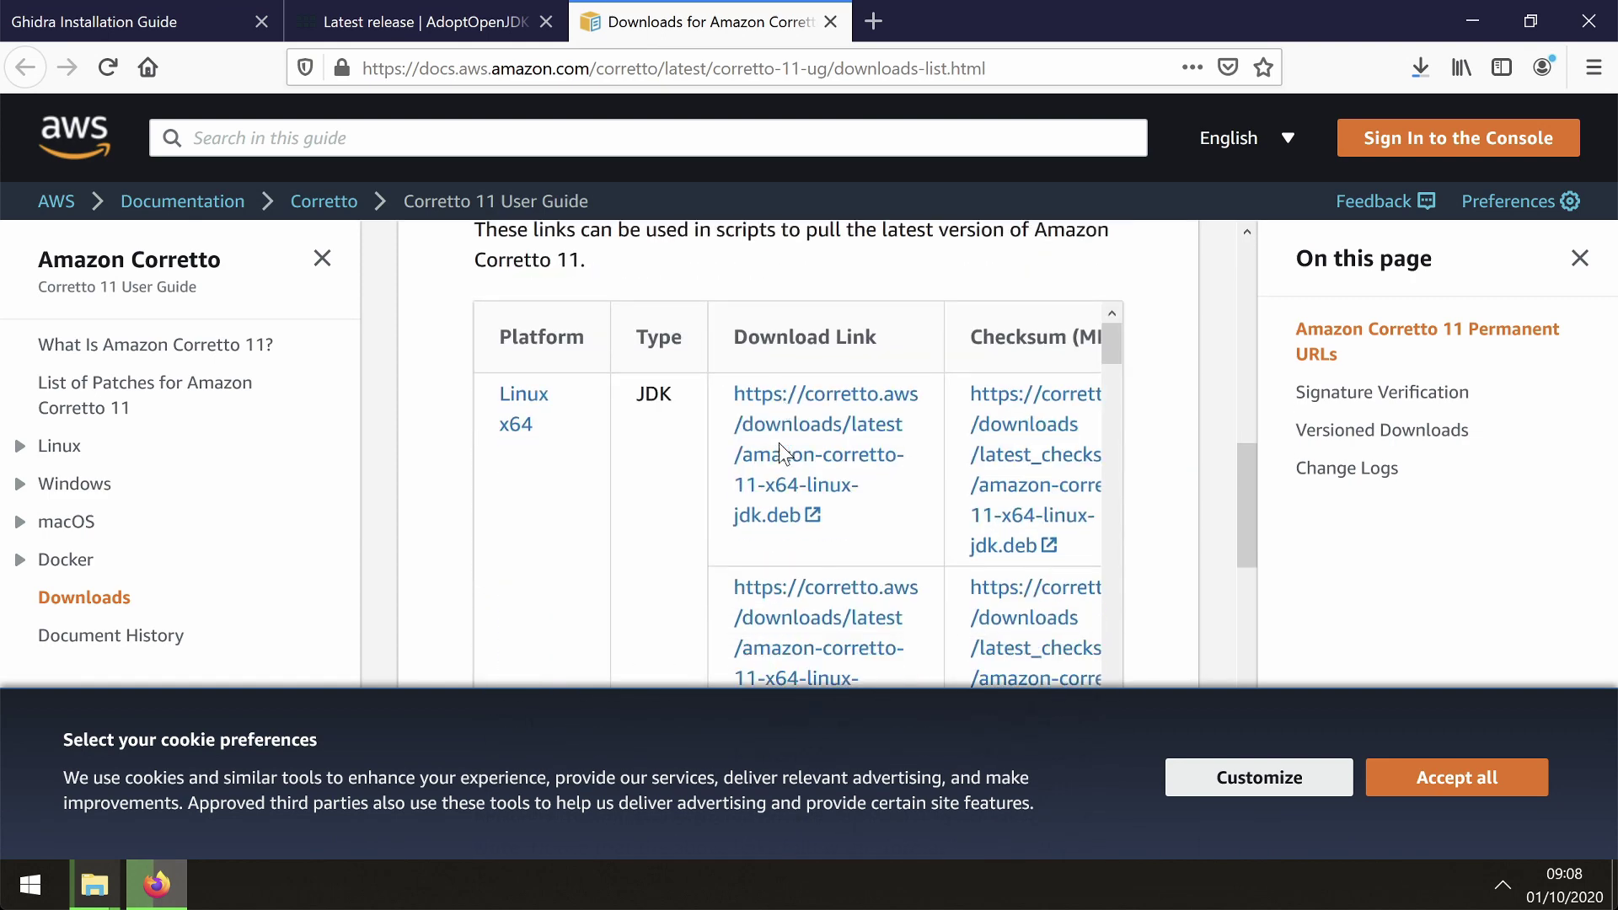
scroll(779, 442, "down", 2)
scroll(779, 442, "down", 2)
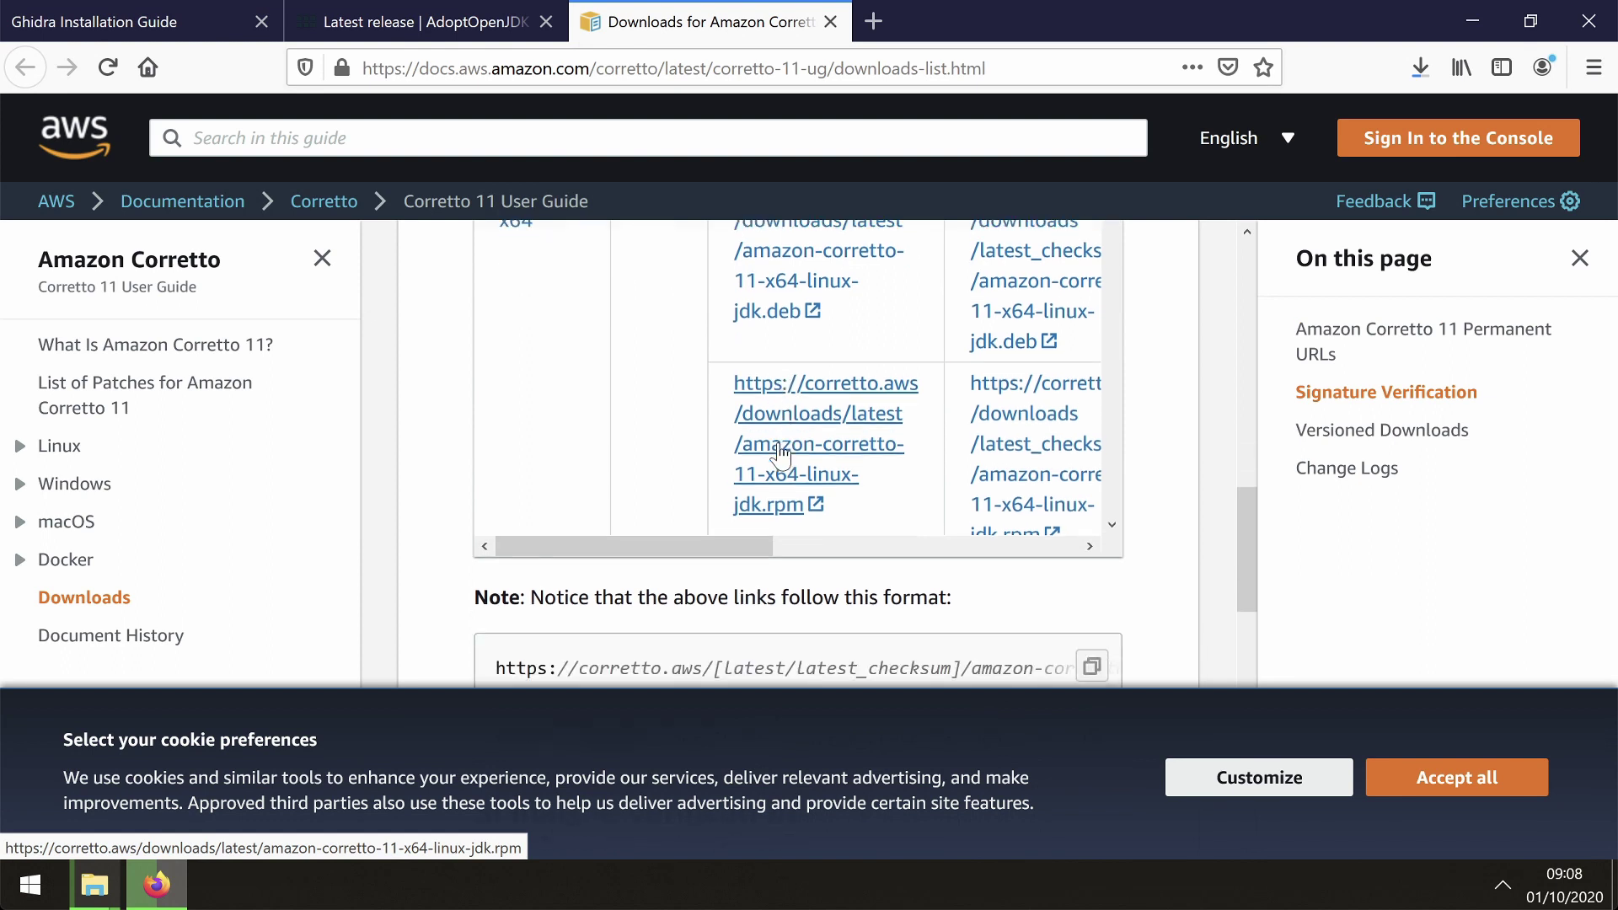
scroll(885, 430, "down", 1)
left_click(1112, 463)
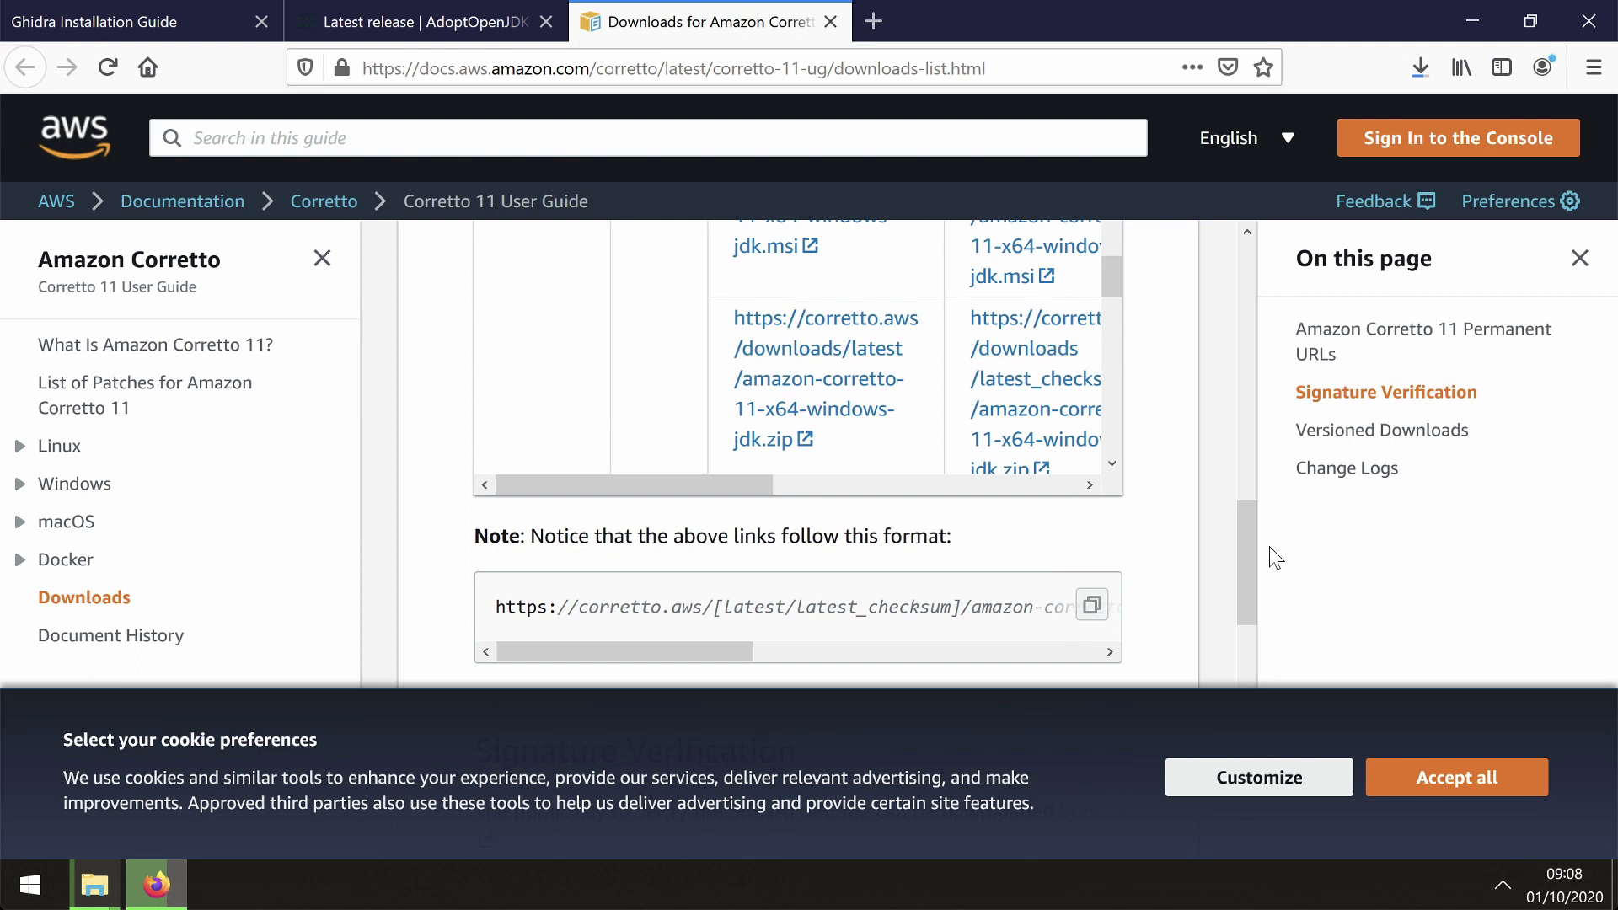
left_click_drag(1255, 560, 1256, 522)
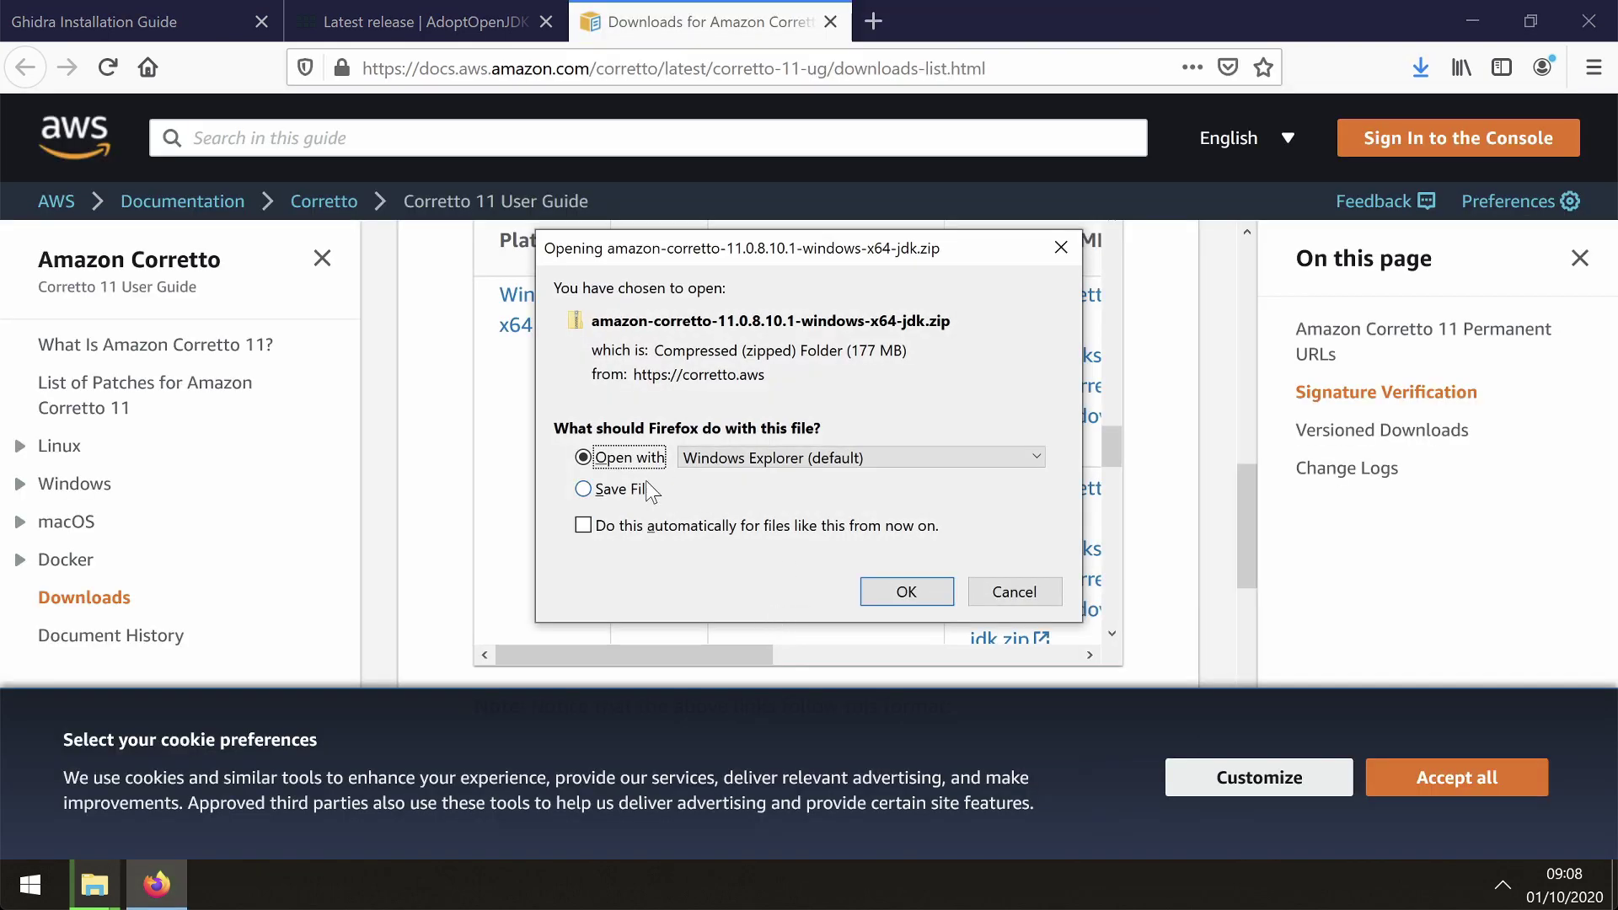
left_click(632, 490)
left_click(906, 591)
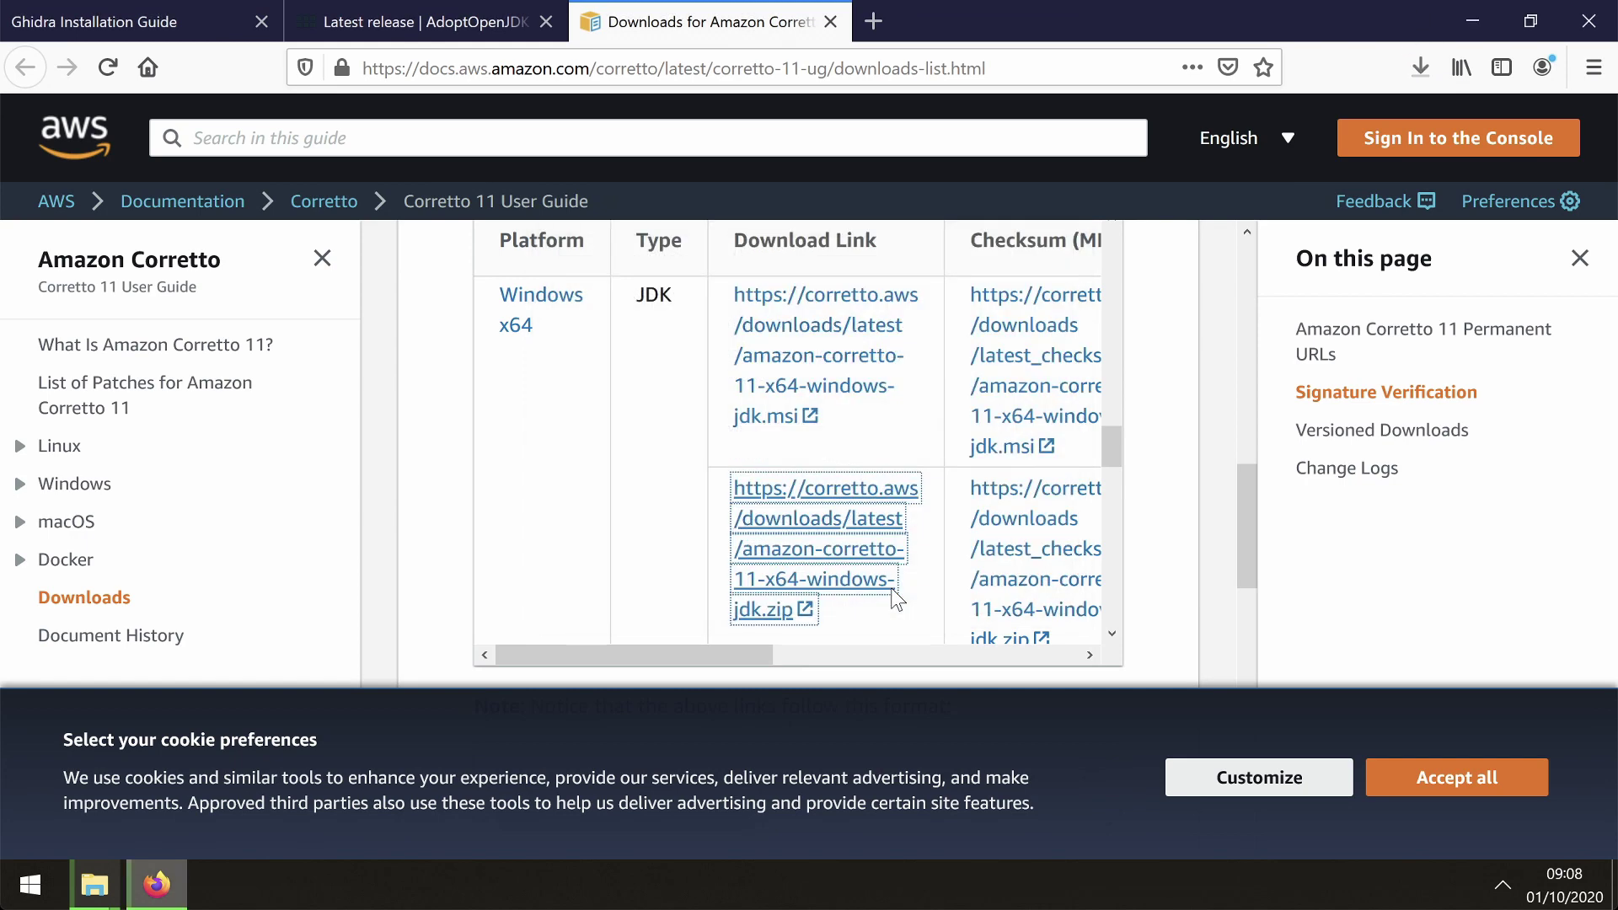
Close the Corretto and AdoptOpenJDK tabs and search Google for 'oracle jdk 15'
left_click(830, 21)
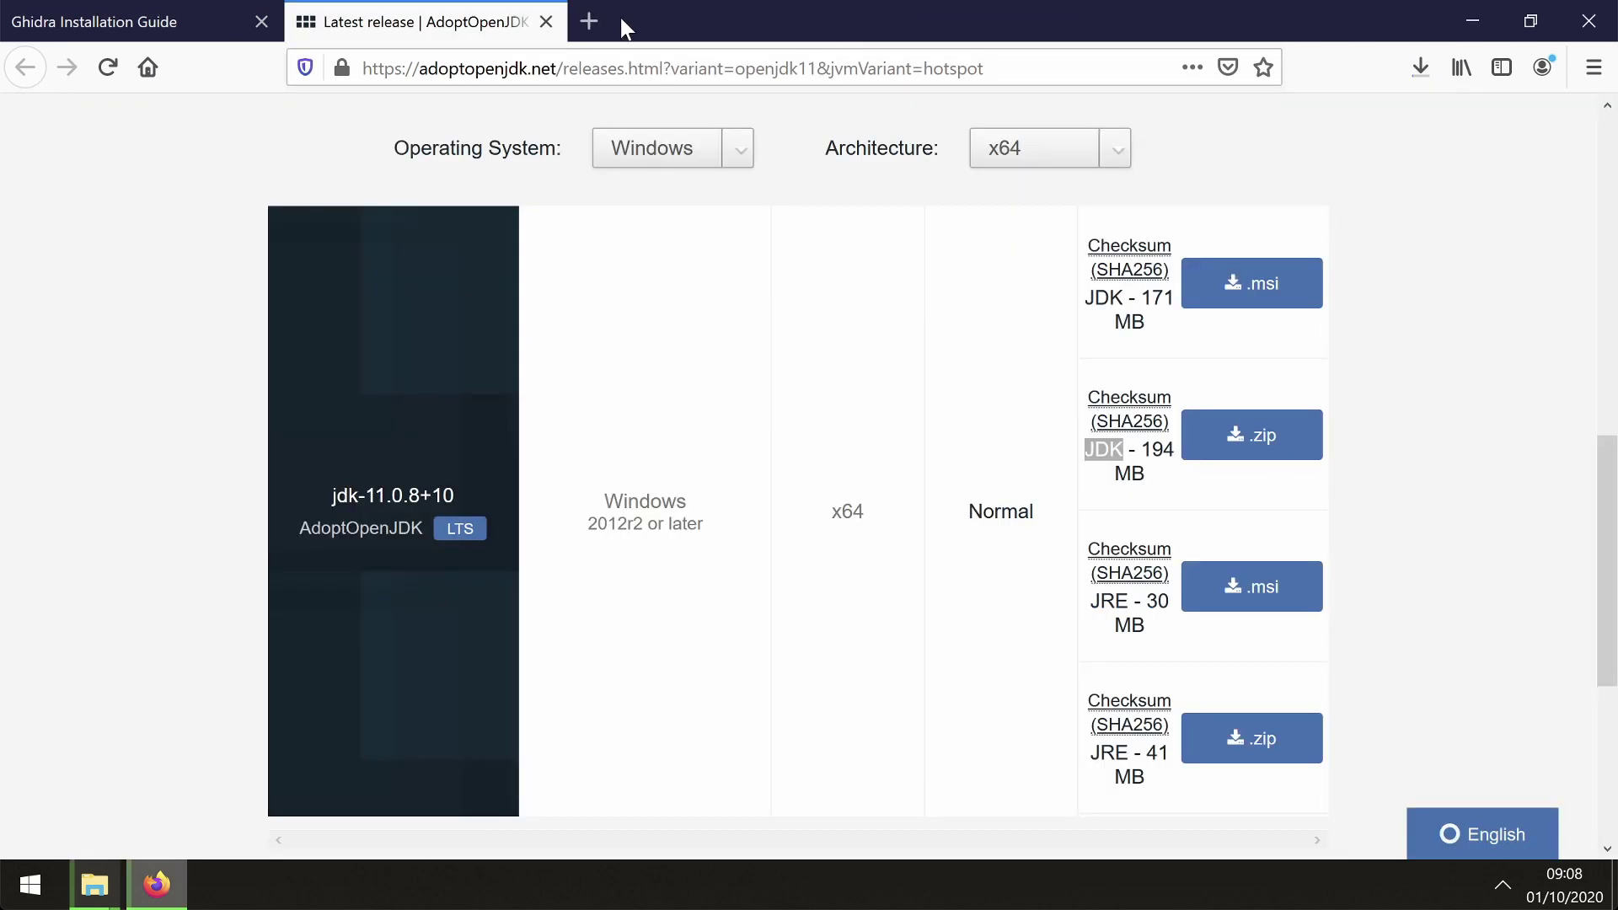
left_click(545, 21)
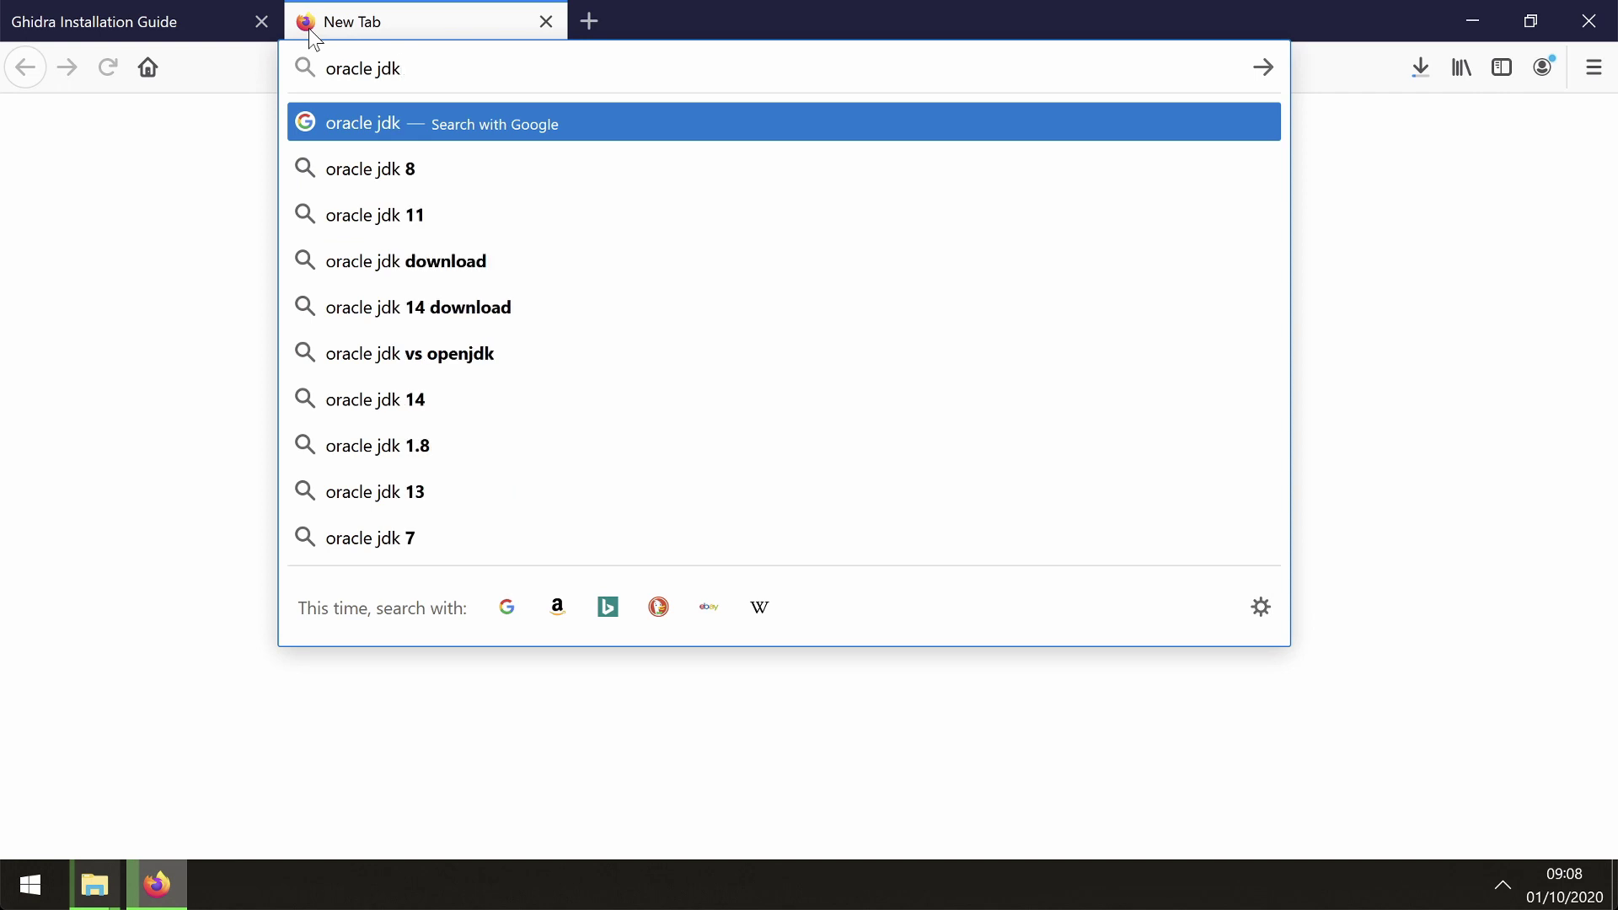
type(" 15")
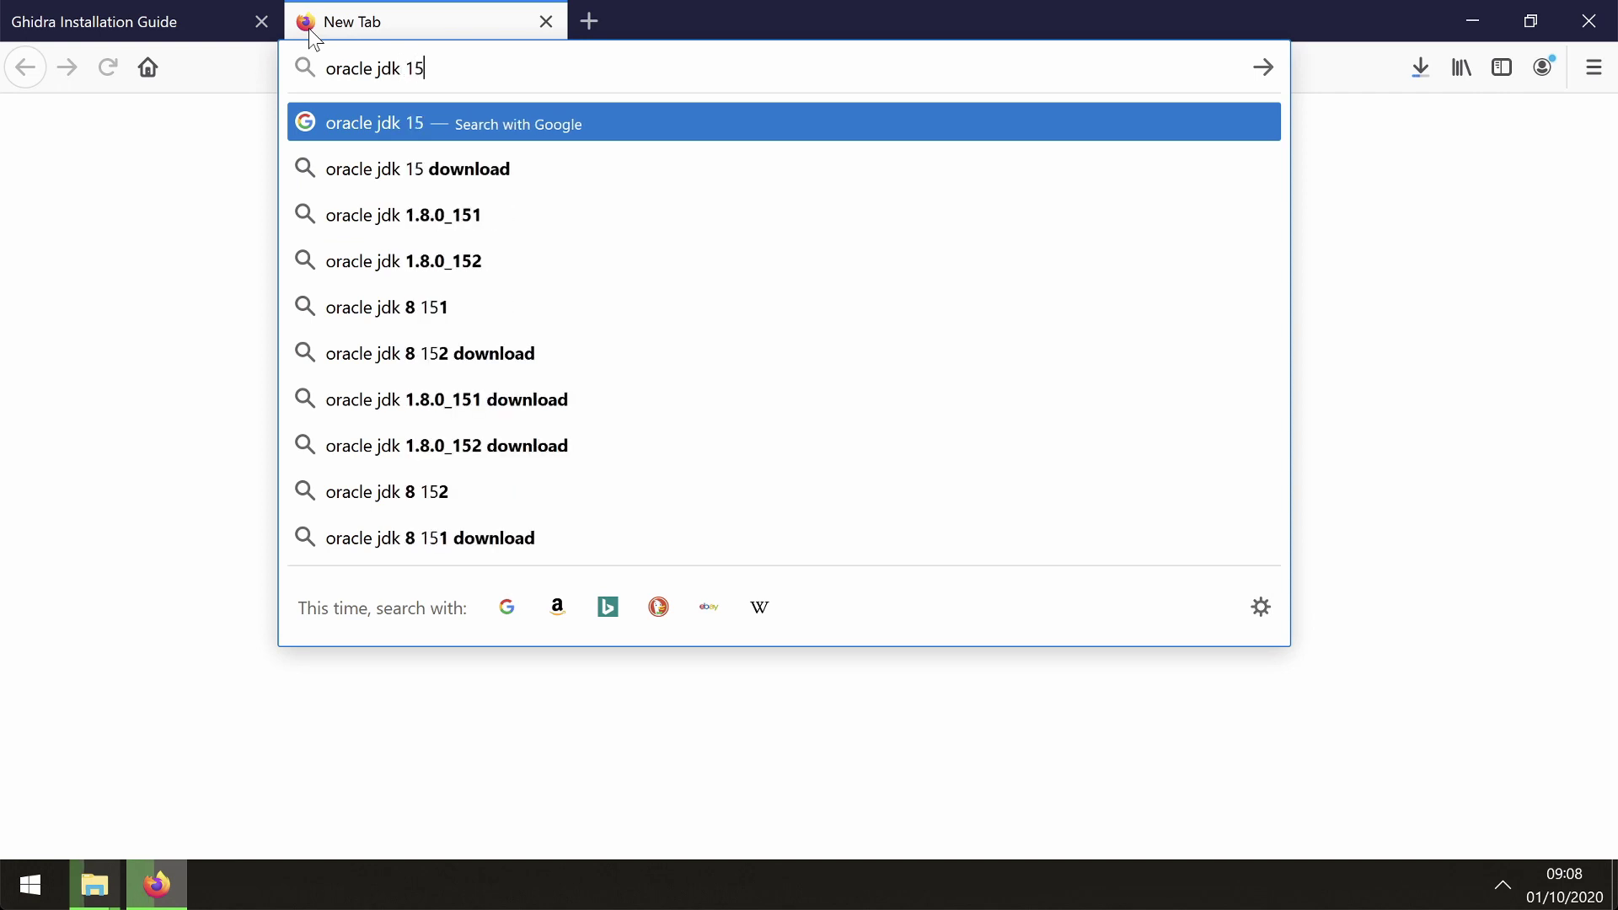
key("Return")
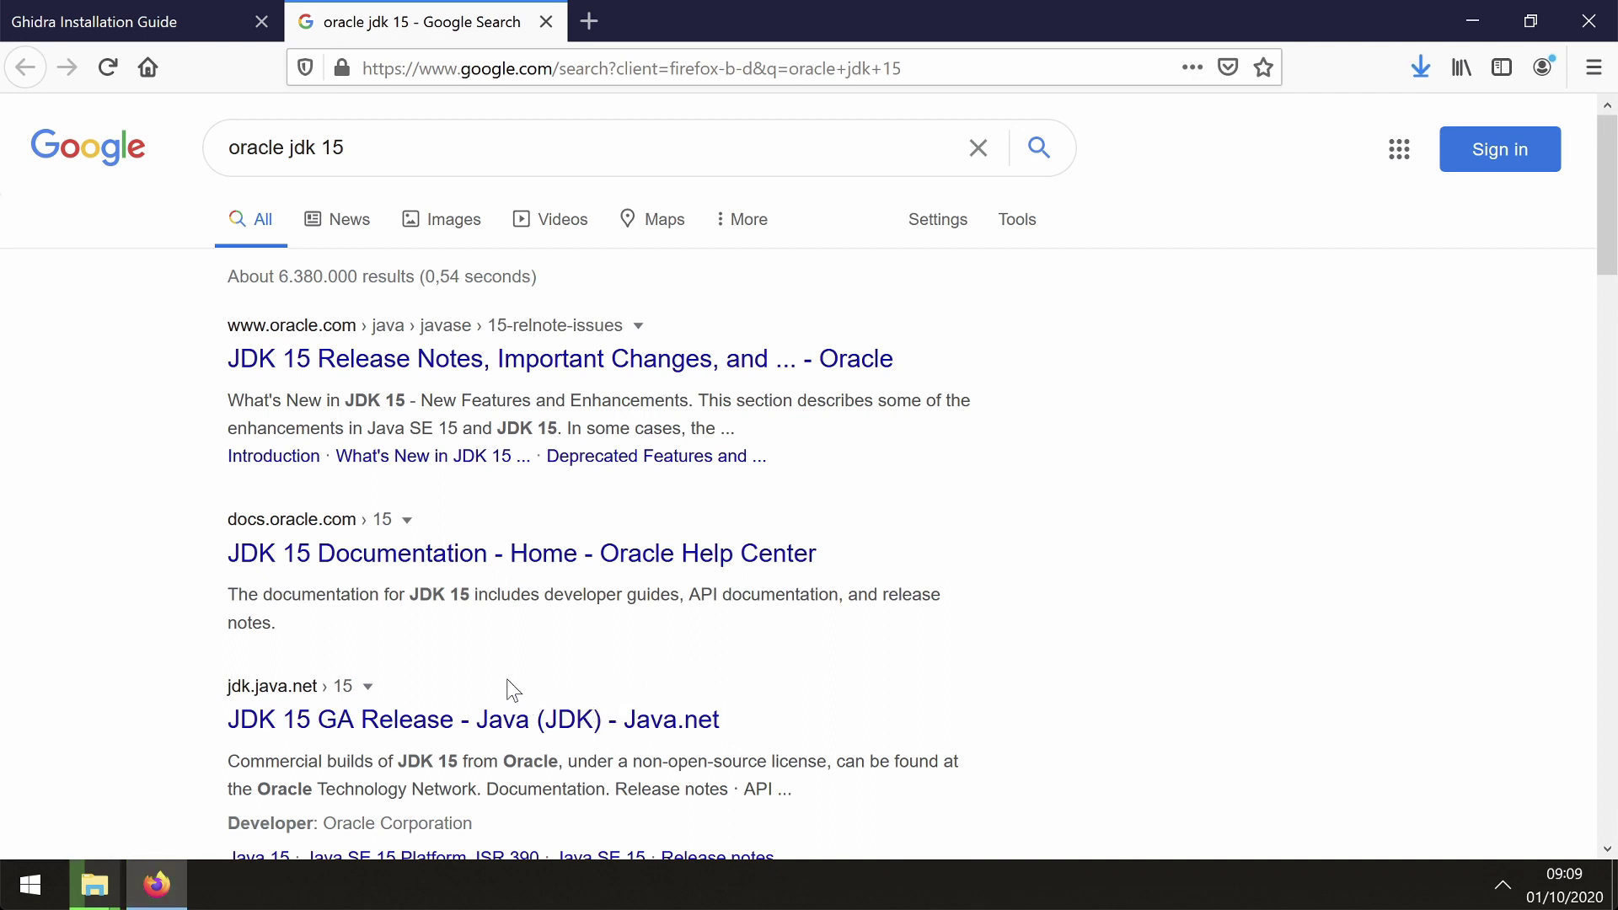
Save the OpenJDK 15 Windows x64 zip (187 MB) from the jdk.java.net JDK 15 GA page
left_click(455, 720)
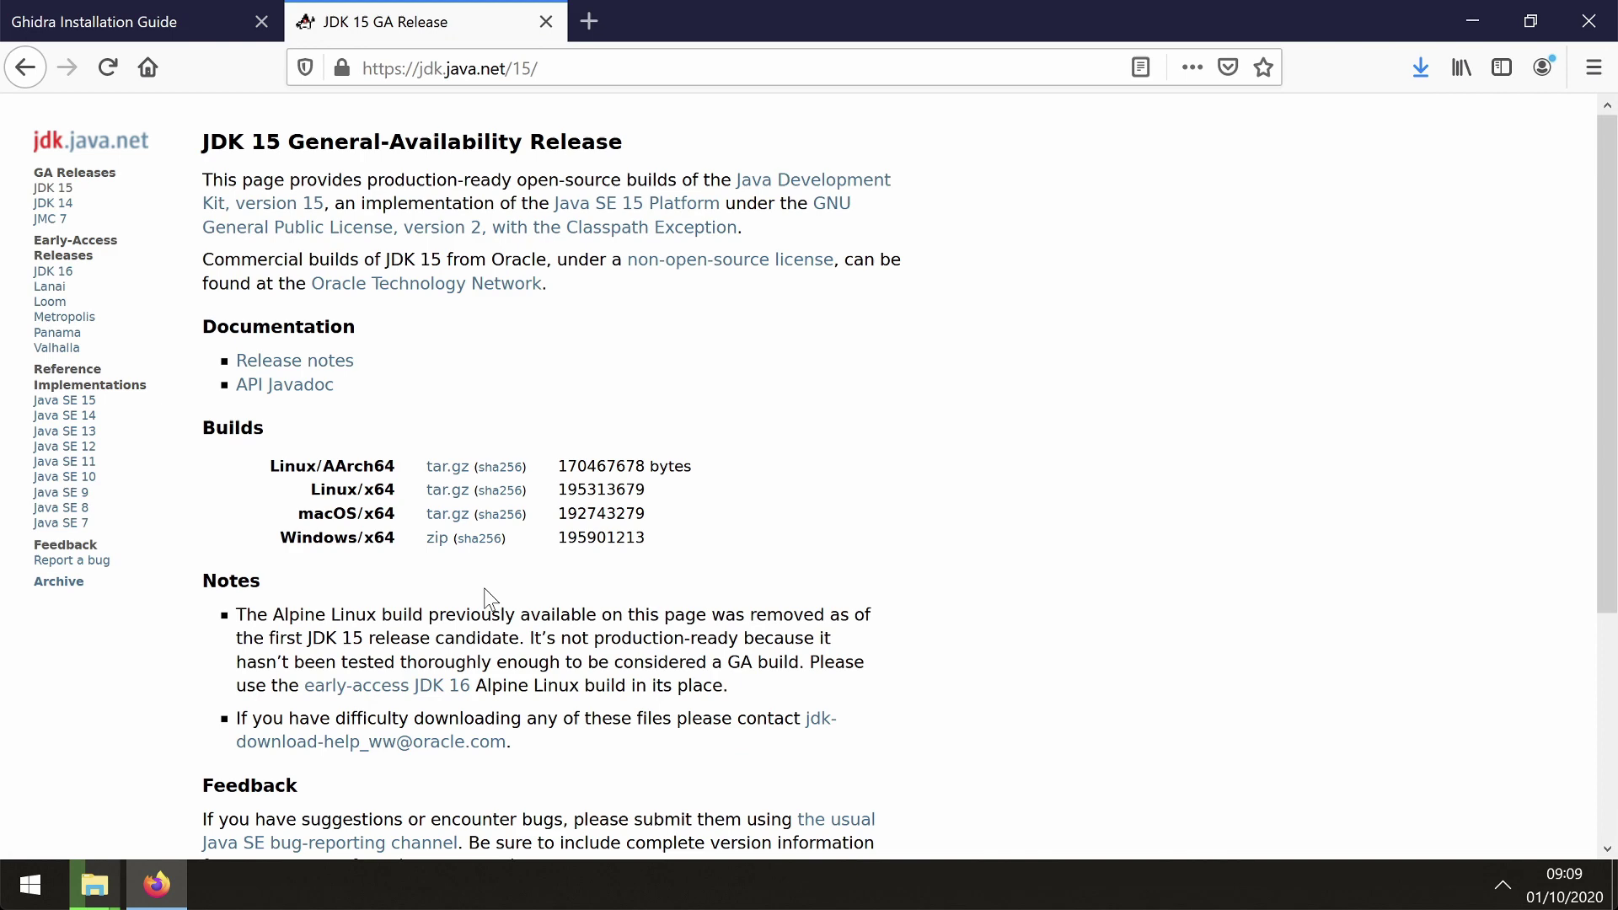
left_click(437, 537)
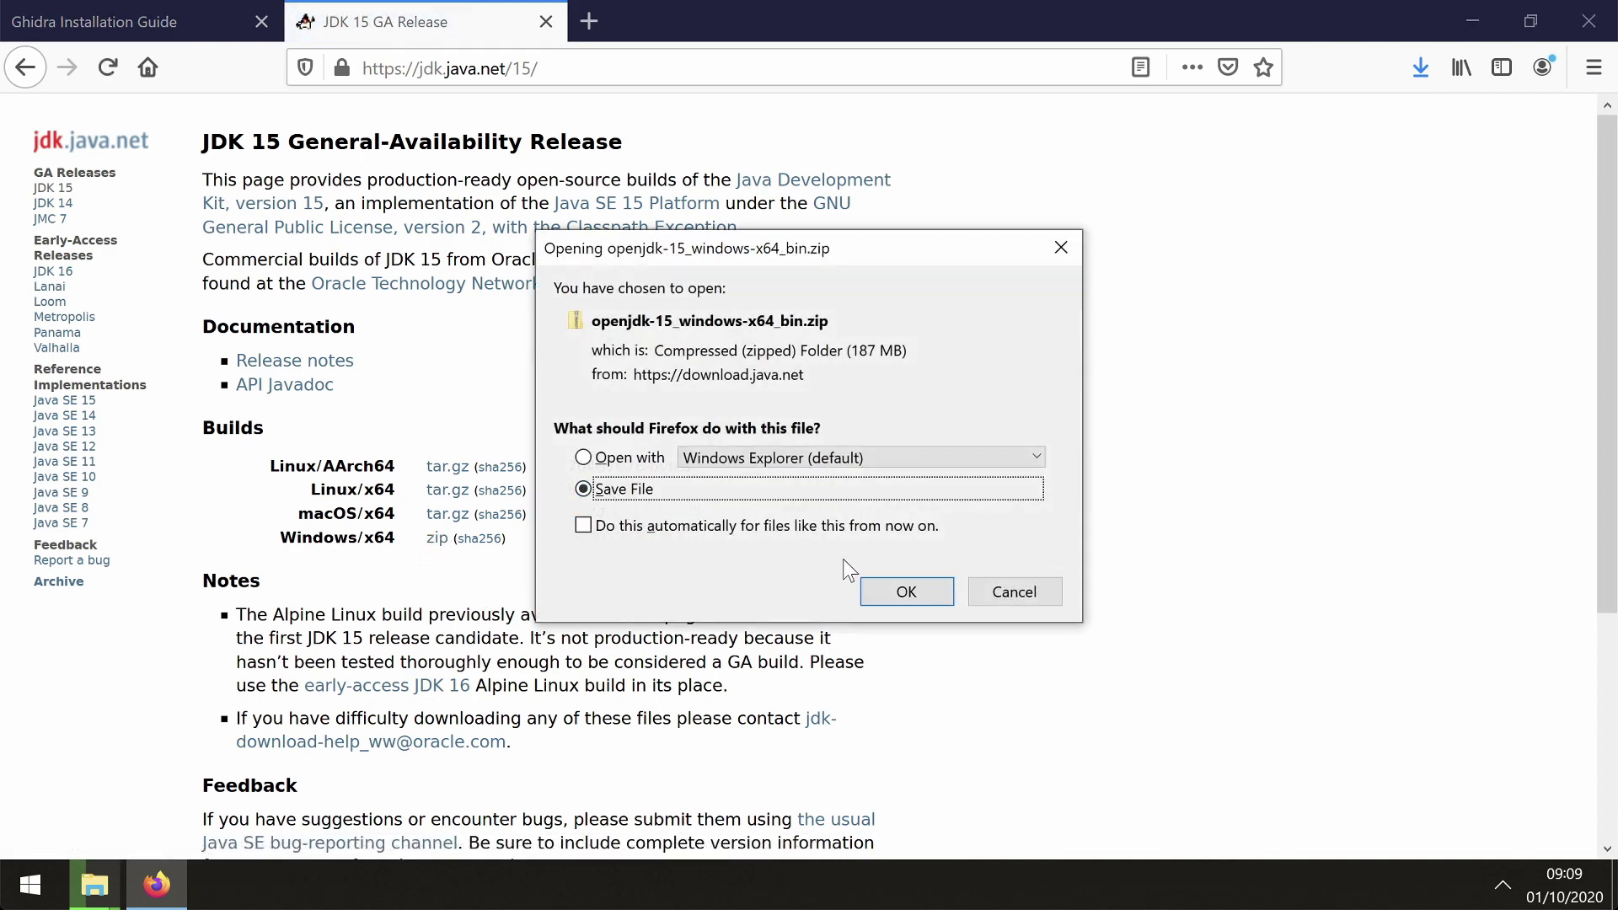
left_click(906, 589)
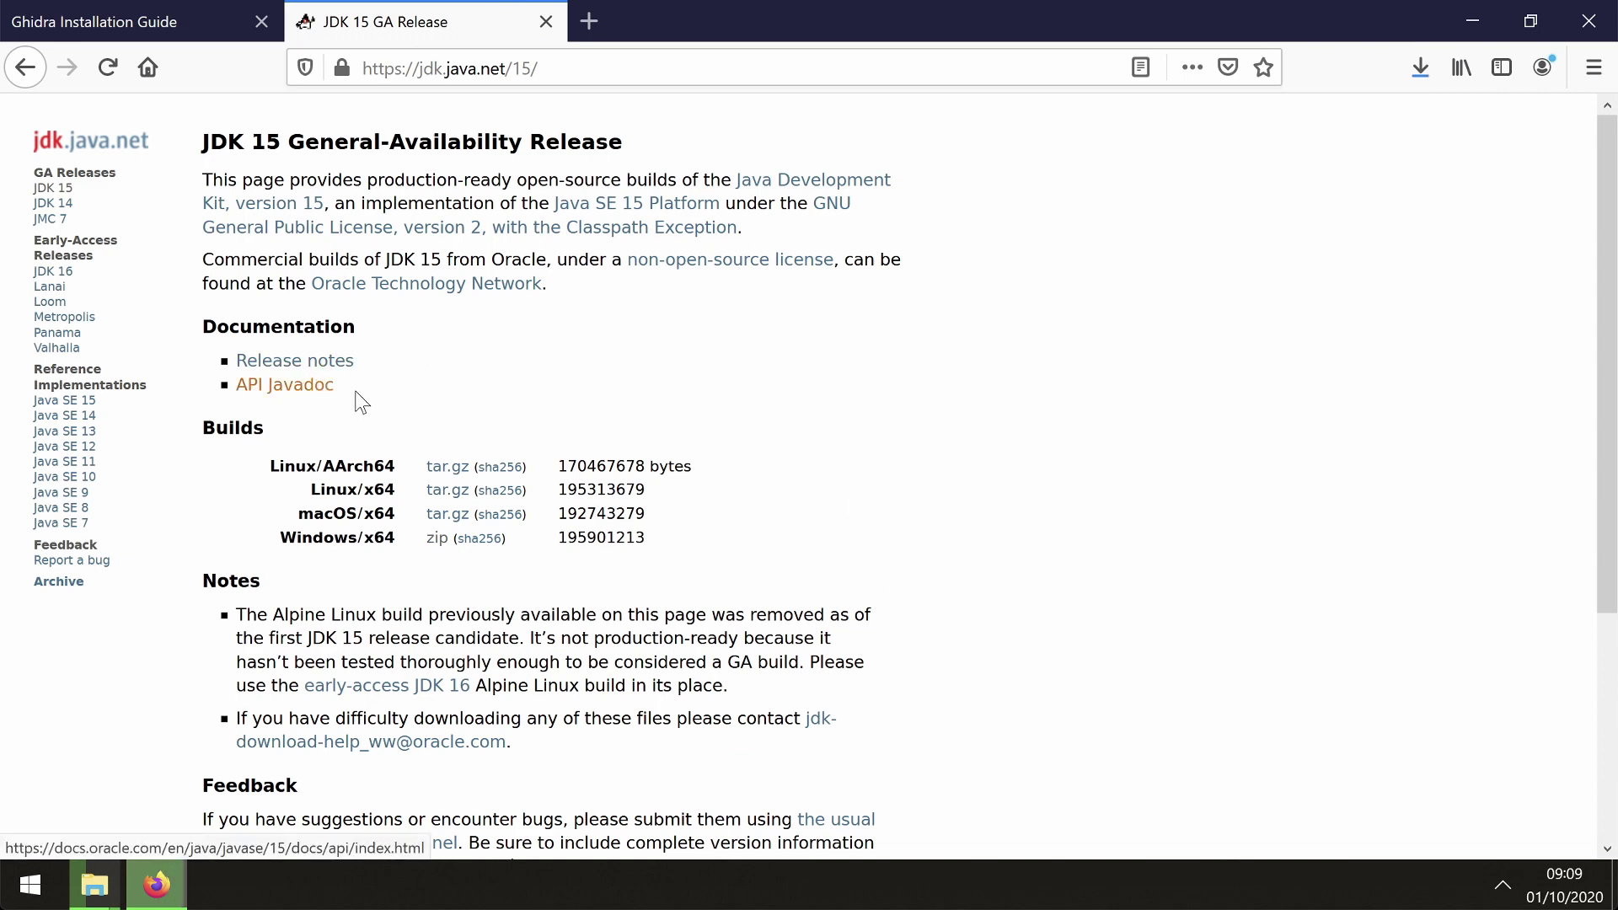
Go back to Google and change the search to 'oracle jdk 11 download'
left_click(26, 67)
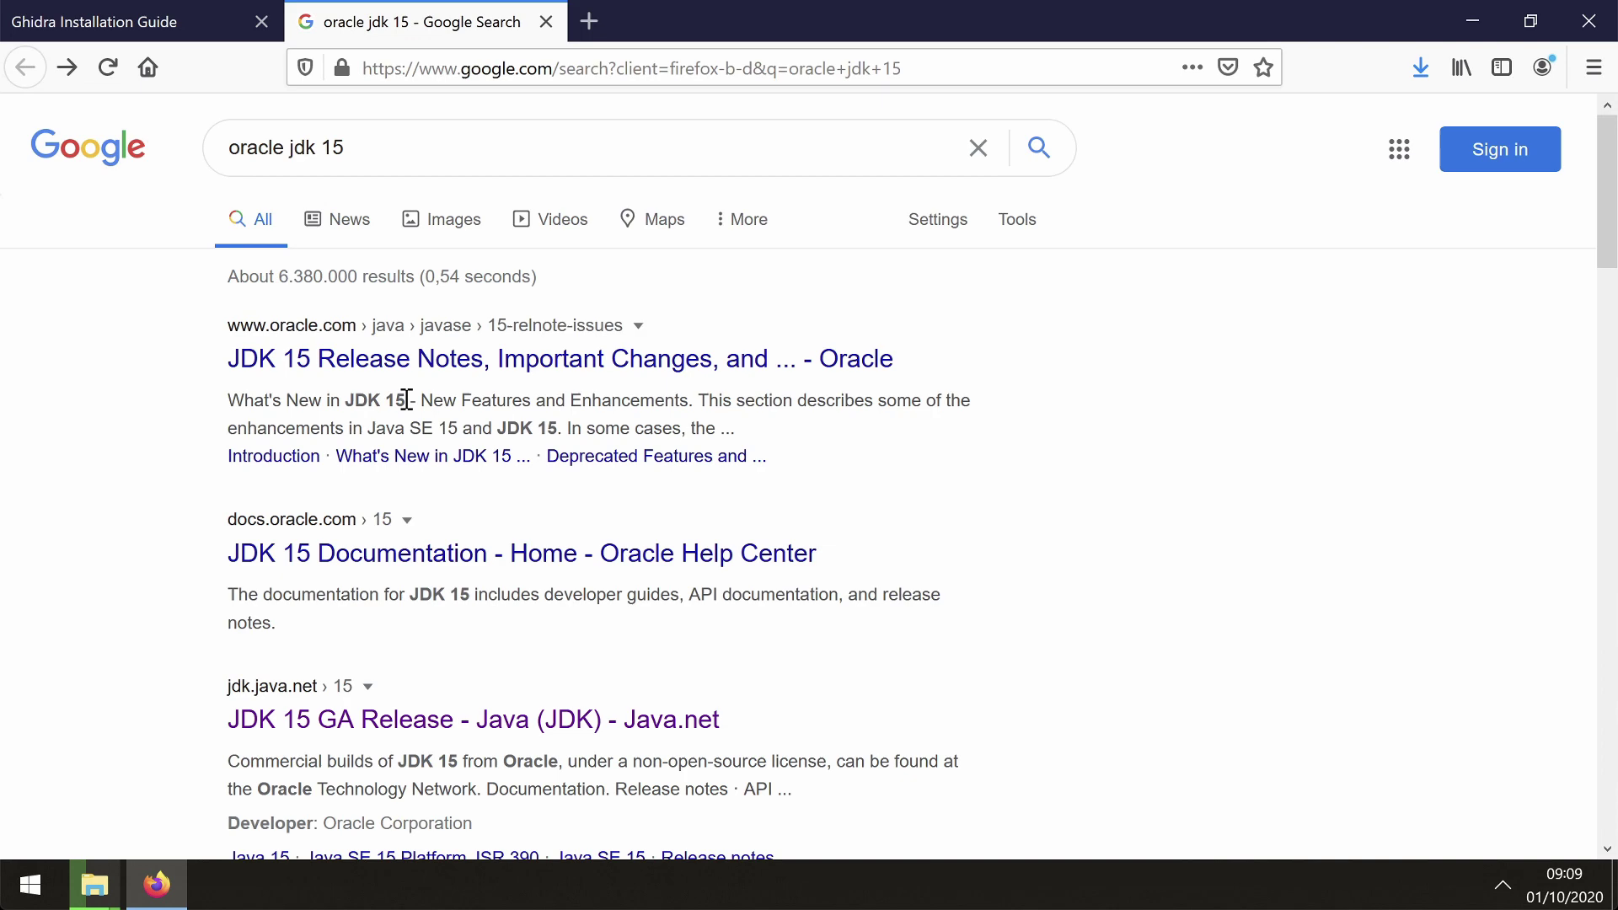
left_click(372, 149)
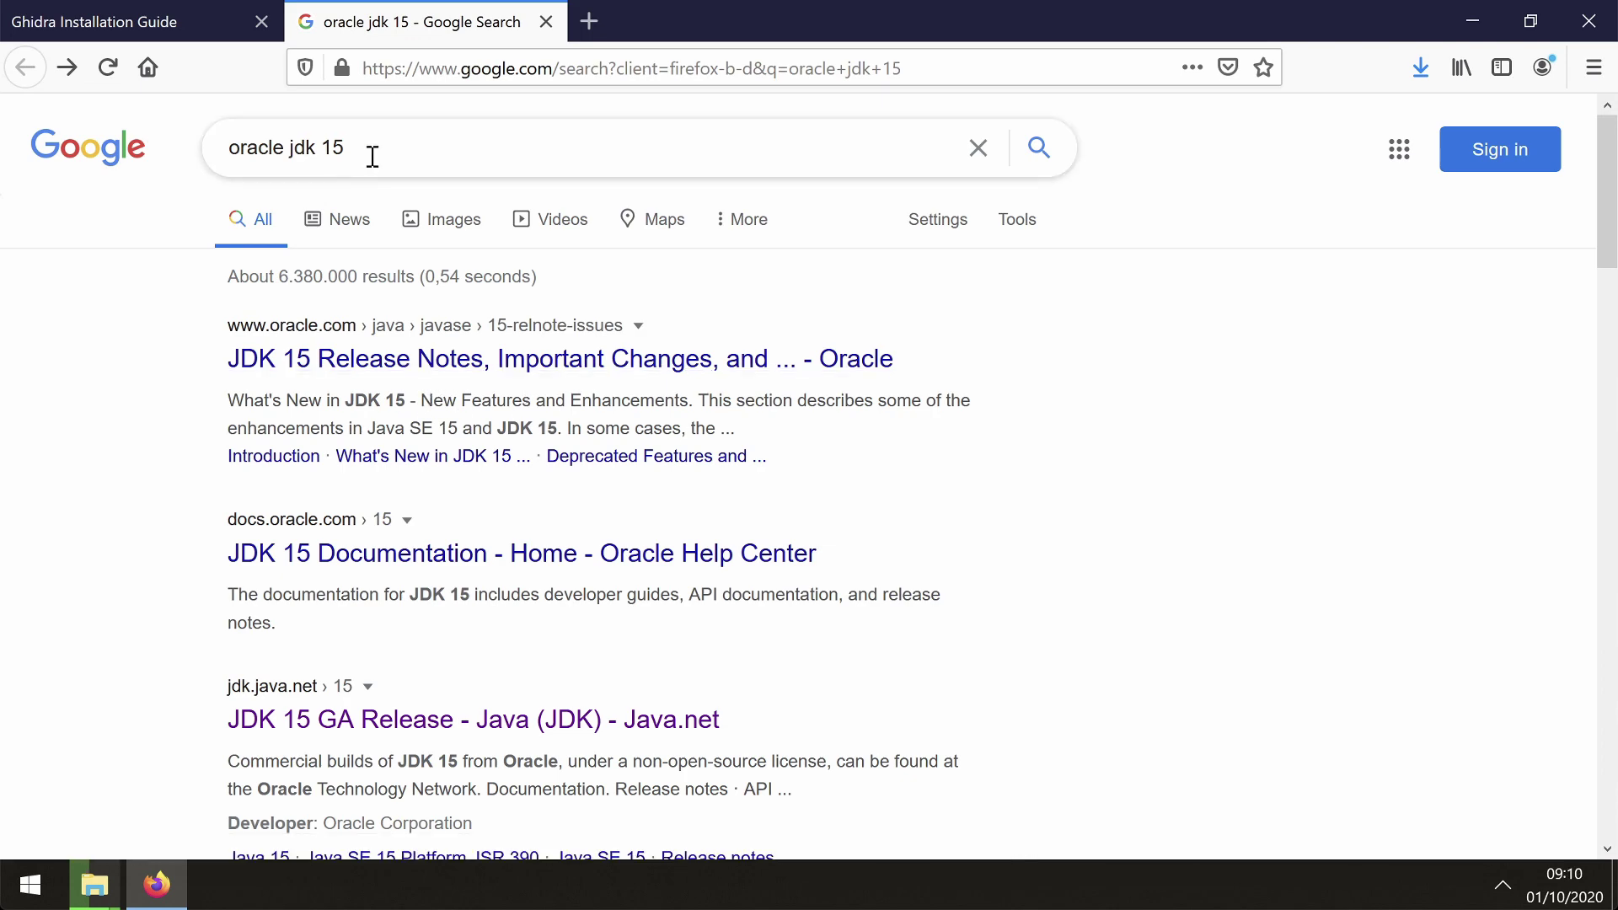
key("BackSpace")
type("1 down")
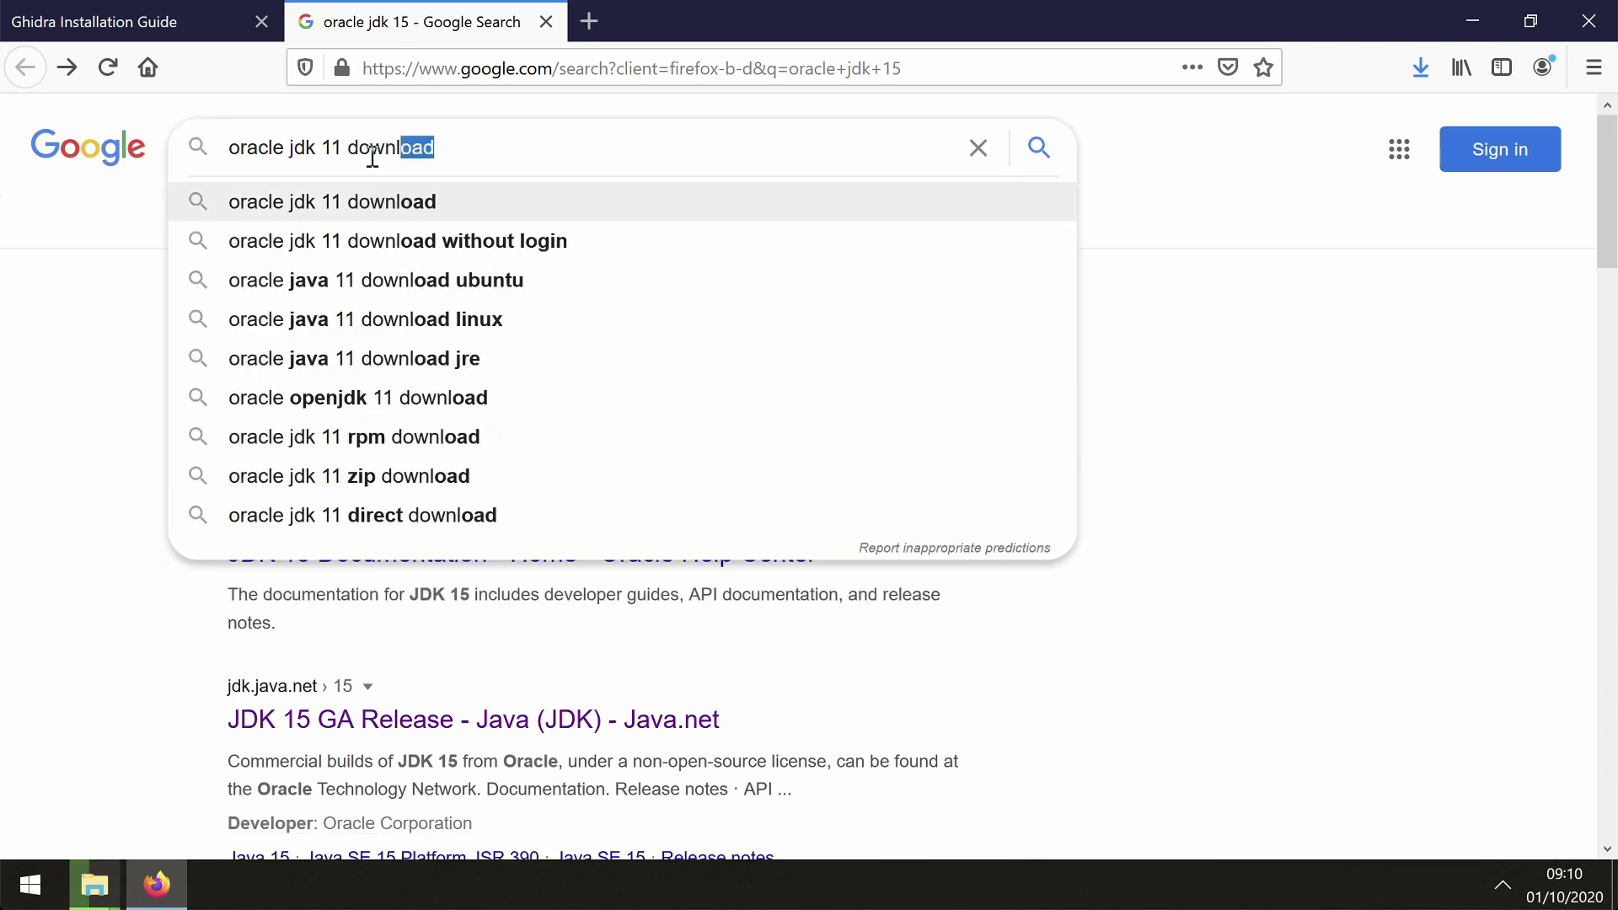
type("load")
key("Return")
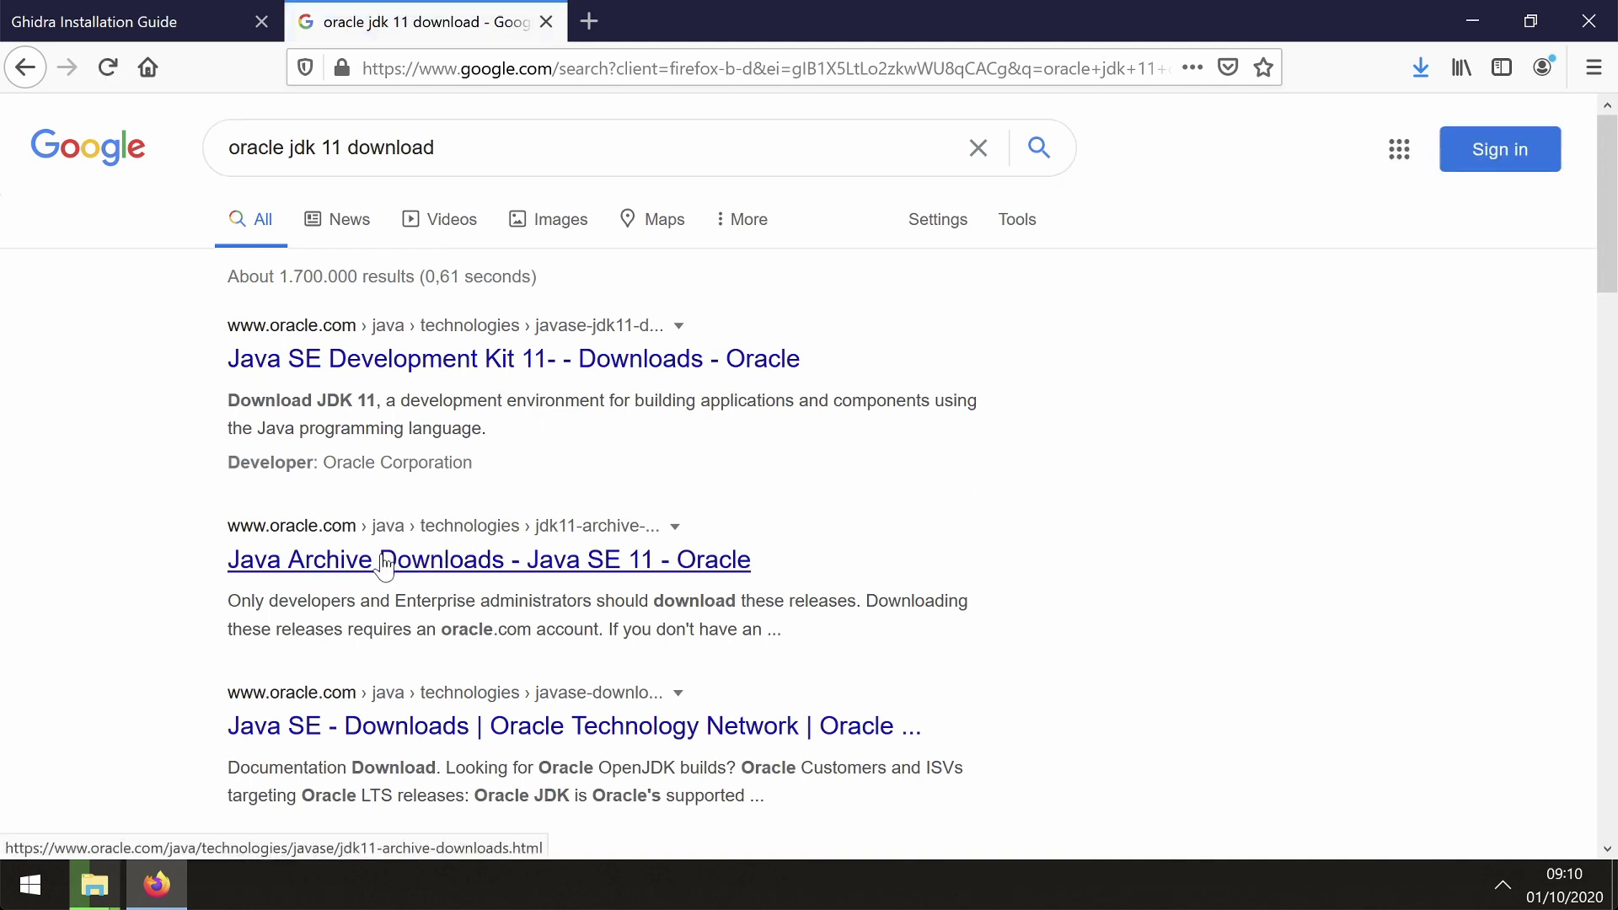
Request Oracle's JDK 11.0.8 Windows x64 zip and accept the license, then back out of the sign-in page
left_click(370, 365)
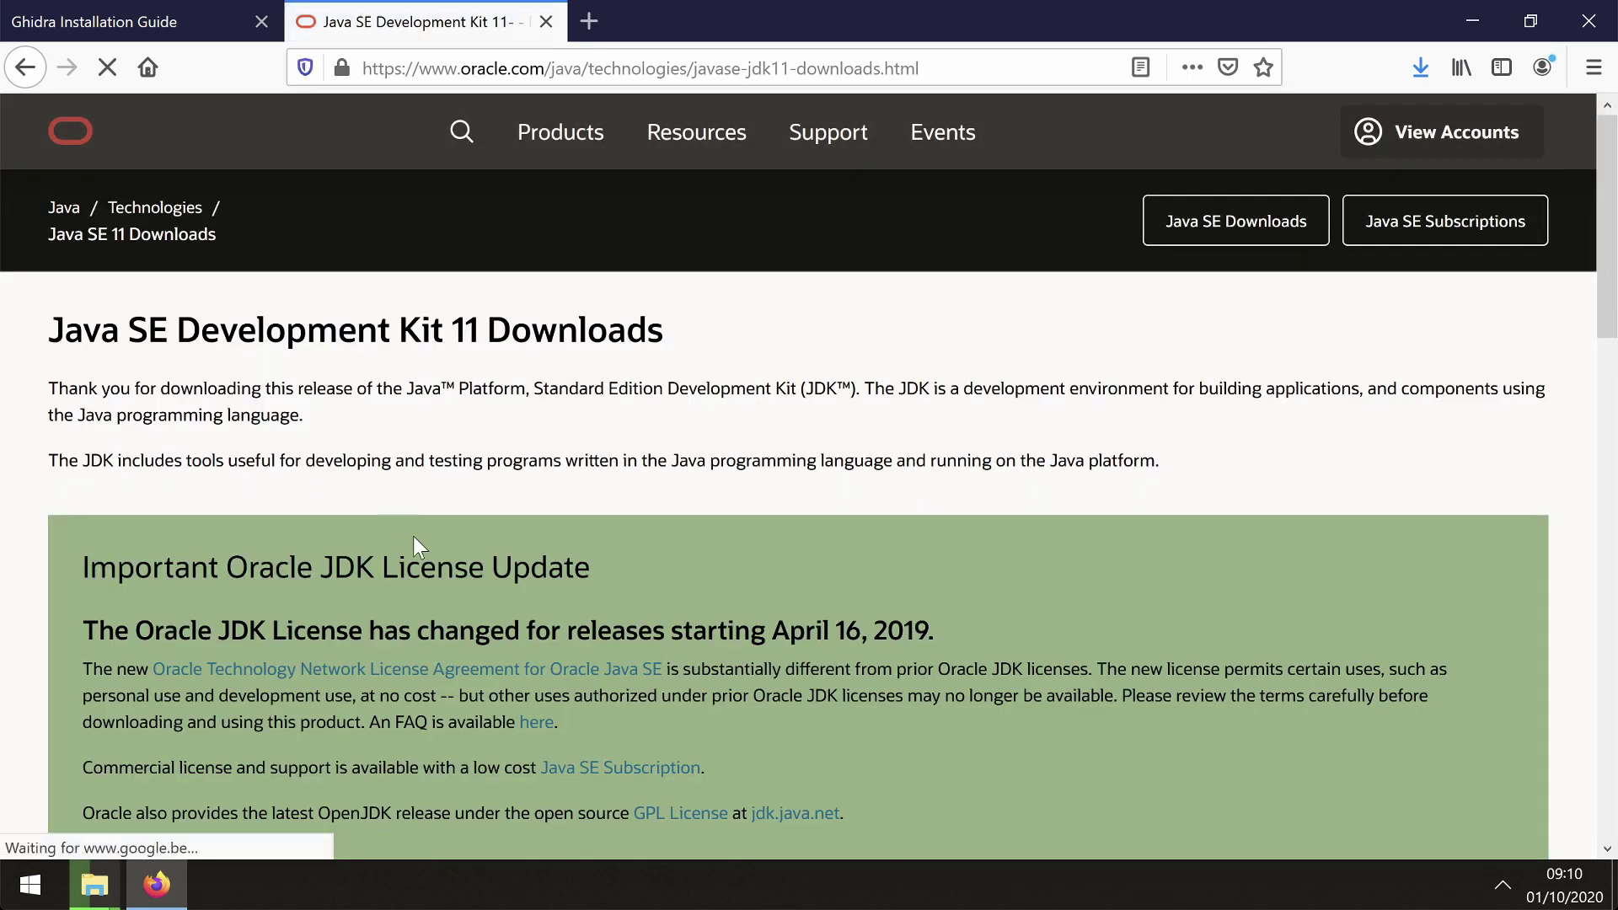
scroll(414, 537, "down", 1)
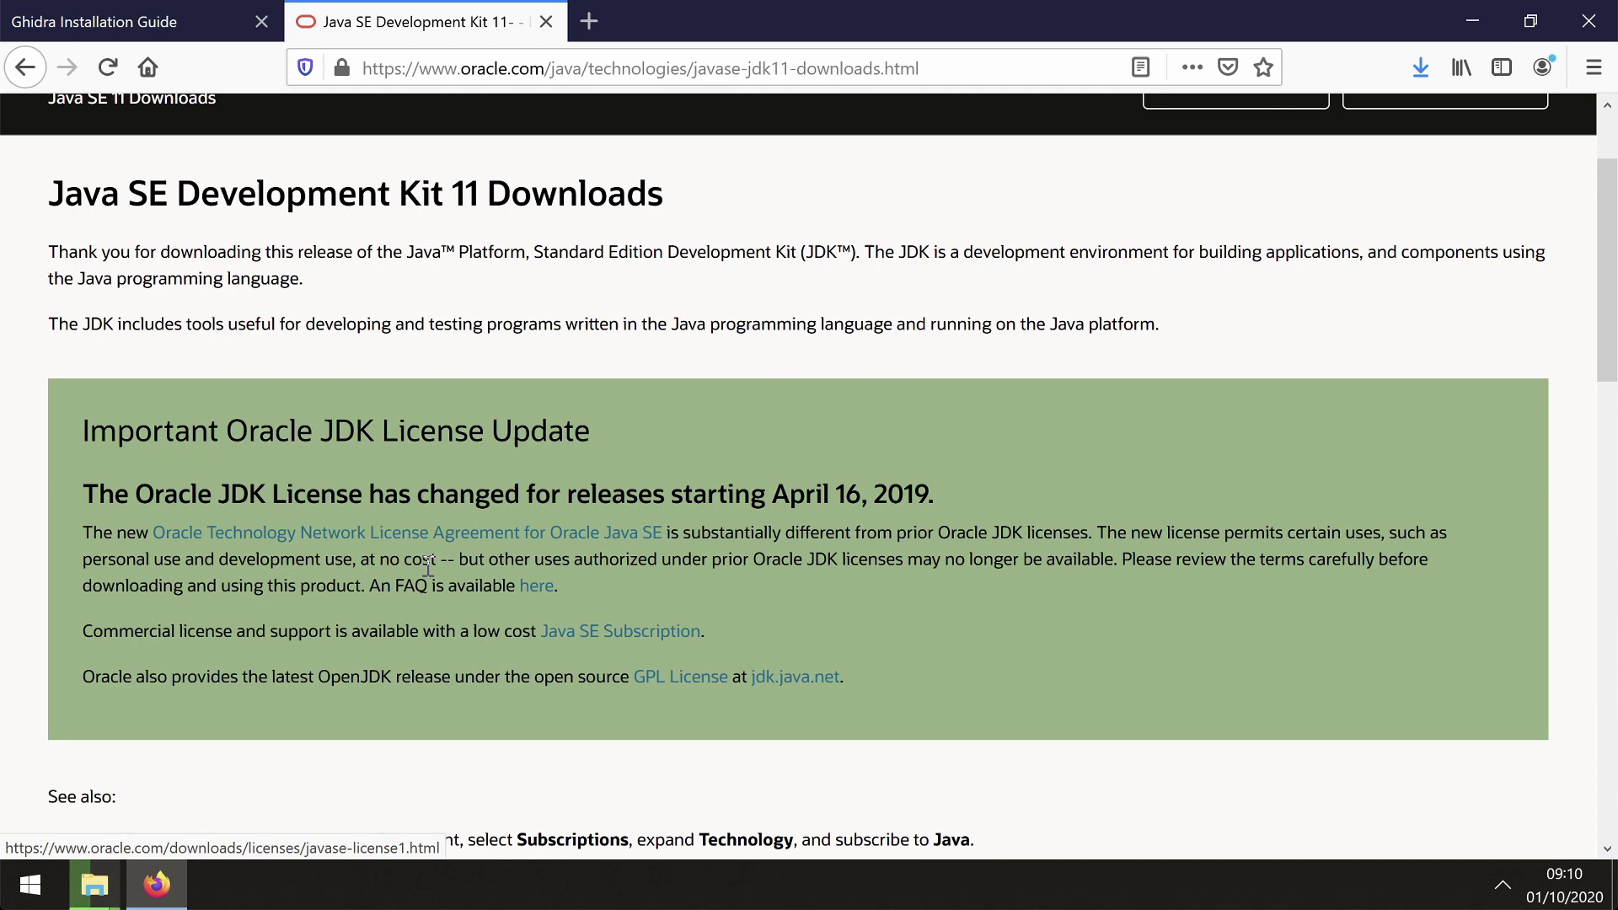
scroll(426, 565, "down", 2)
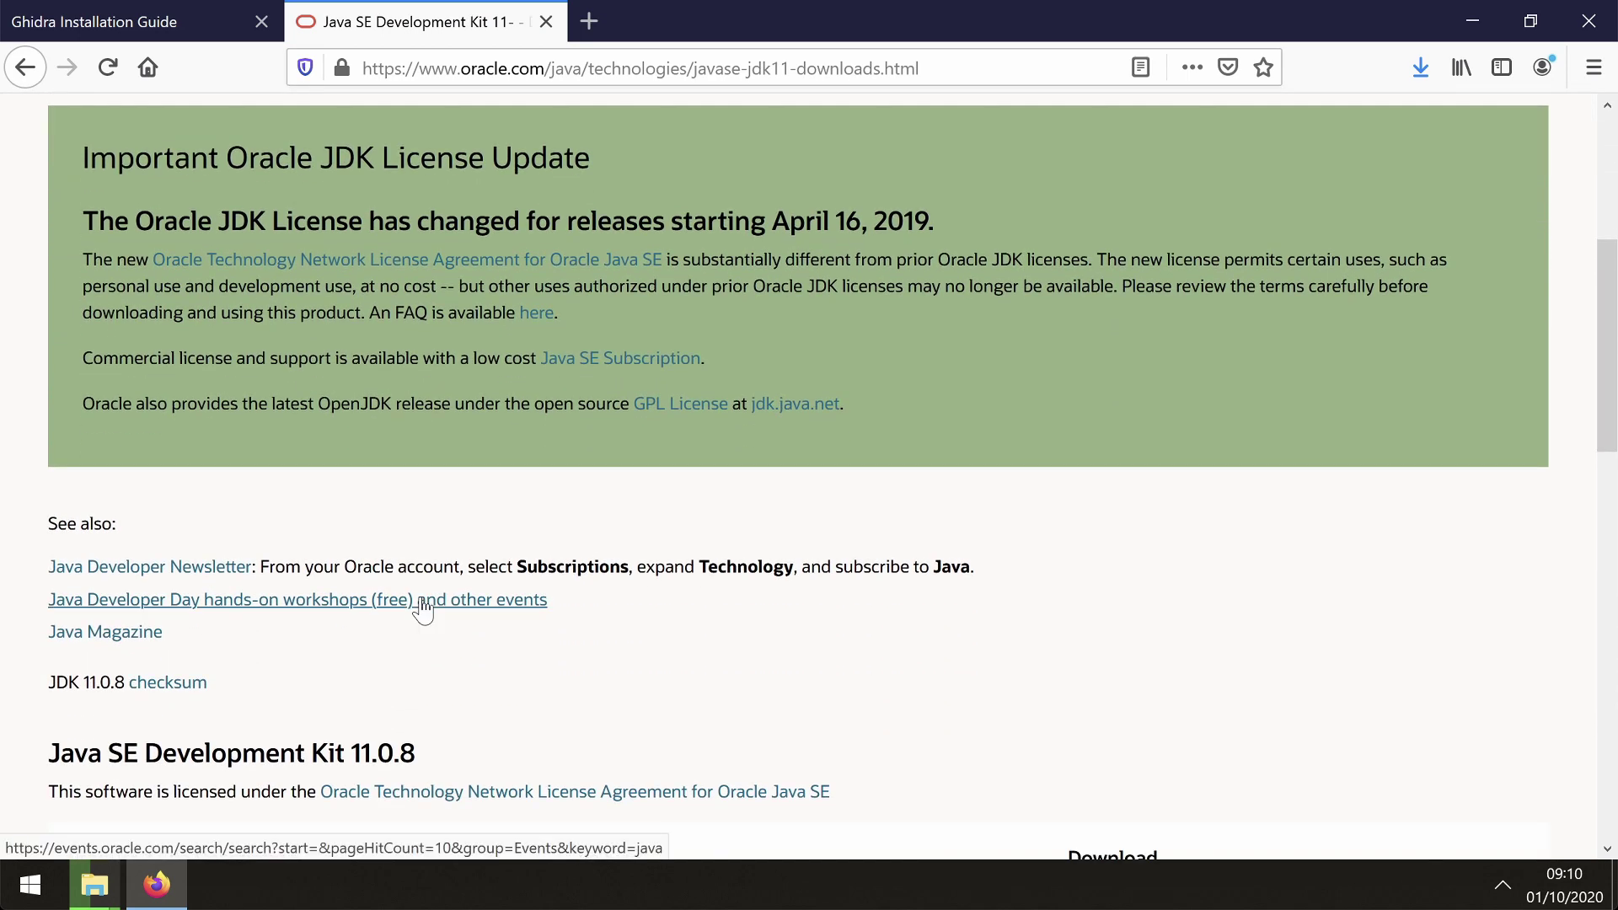
scroll(423, 609, "down", 3)
scroll(427, 609, "down", 2)
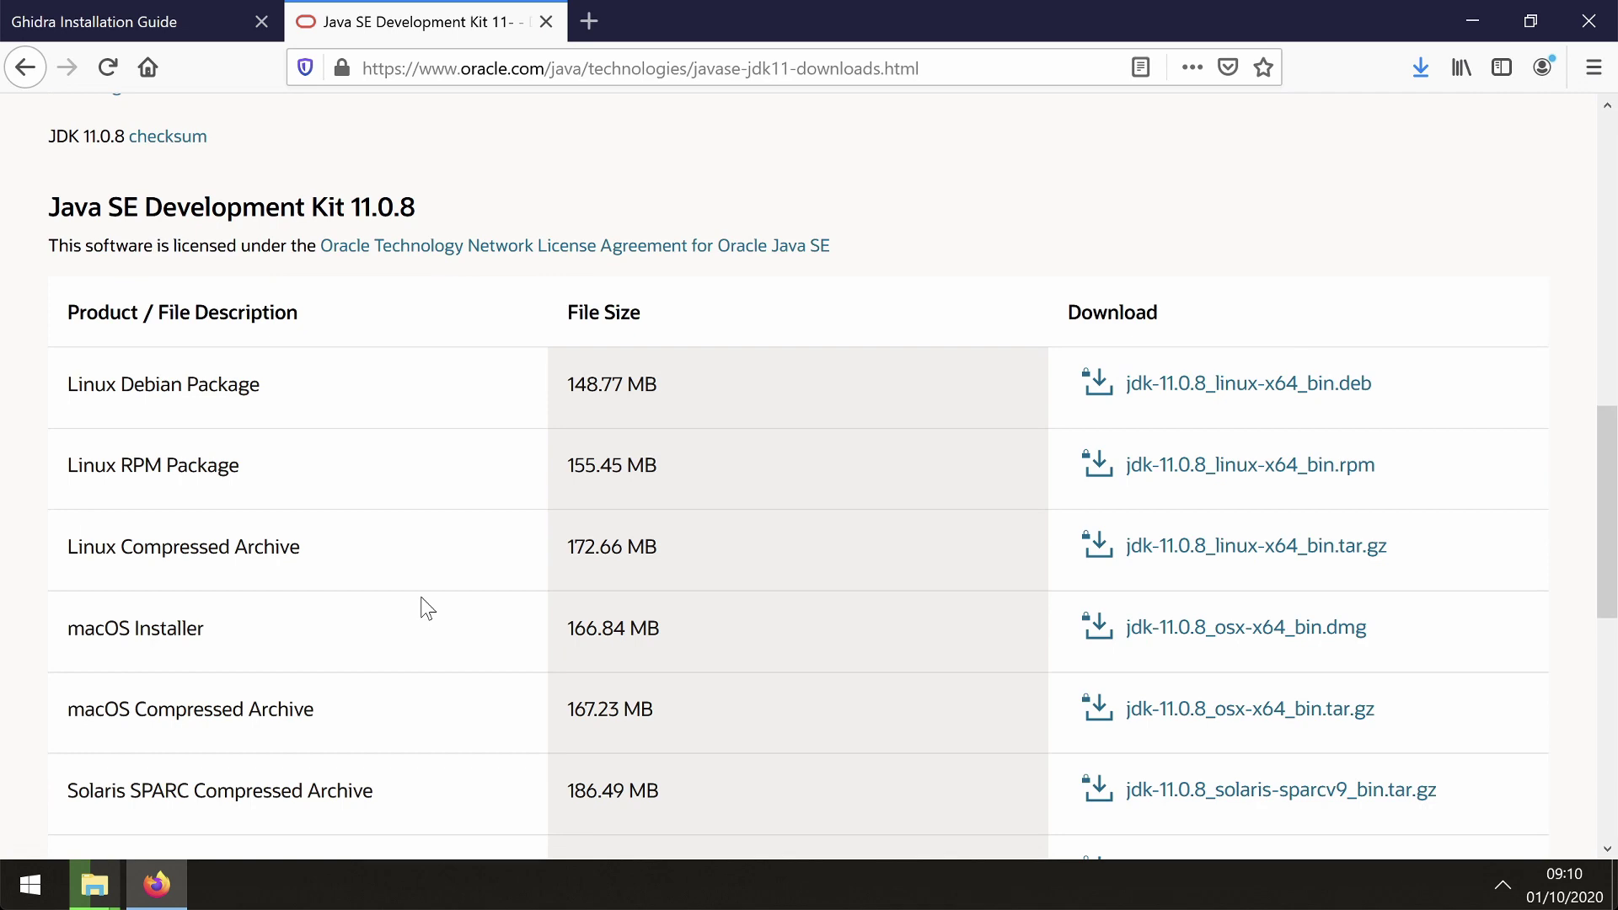
scroll(426, 607, "down", 1)
scroll(426, 607, "down", 1)
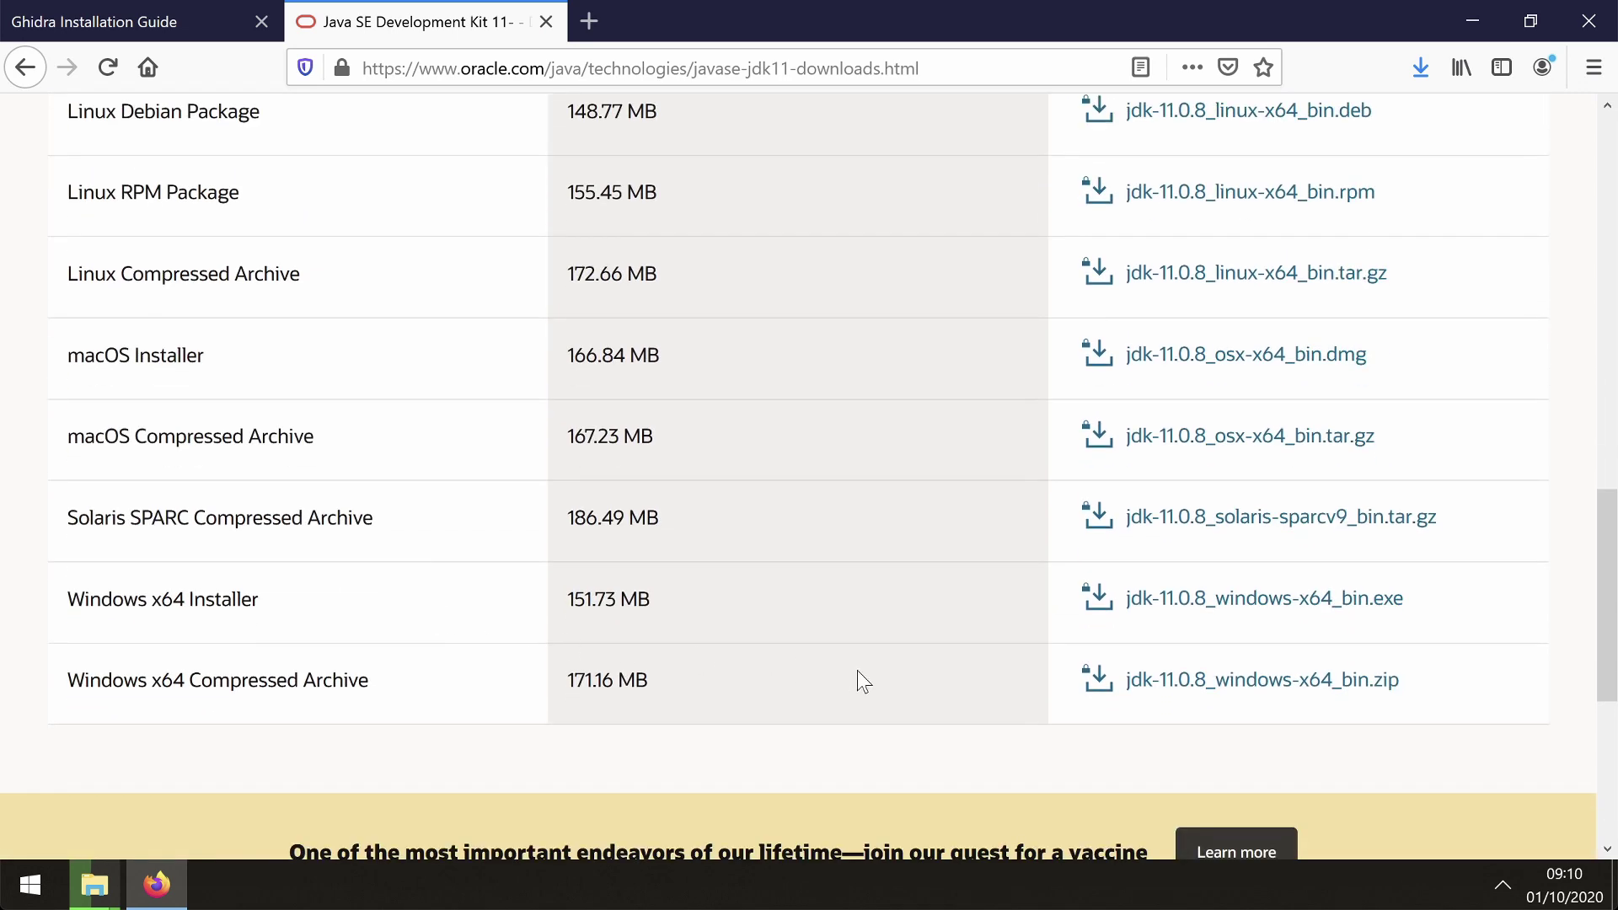
left_click(1170, 683)
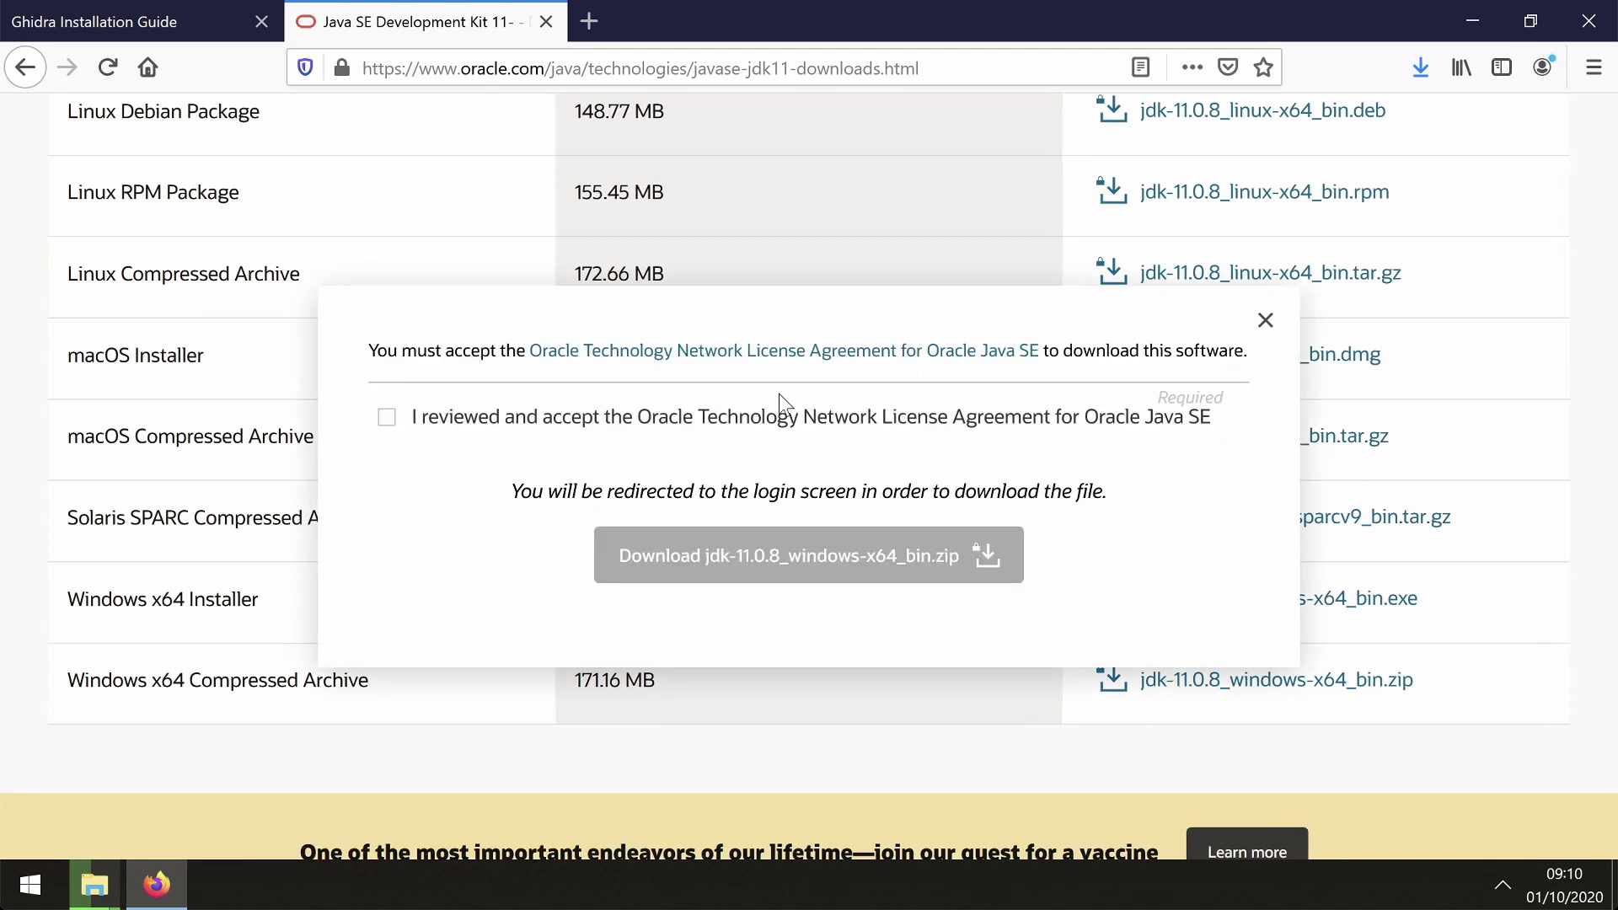
left_click(385, 417)
left_click(708, 558)
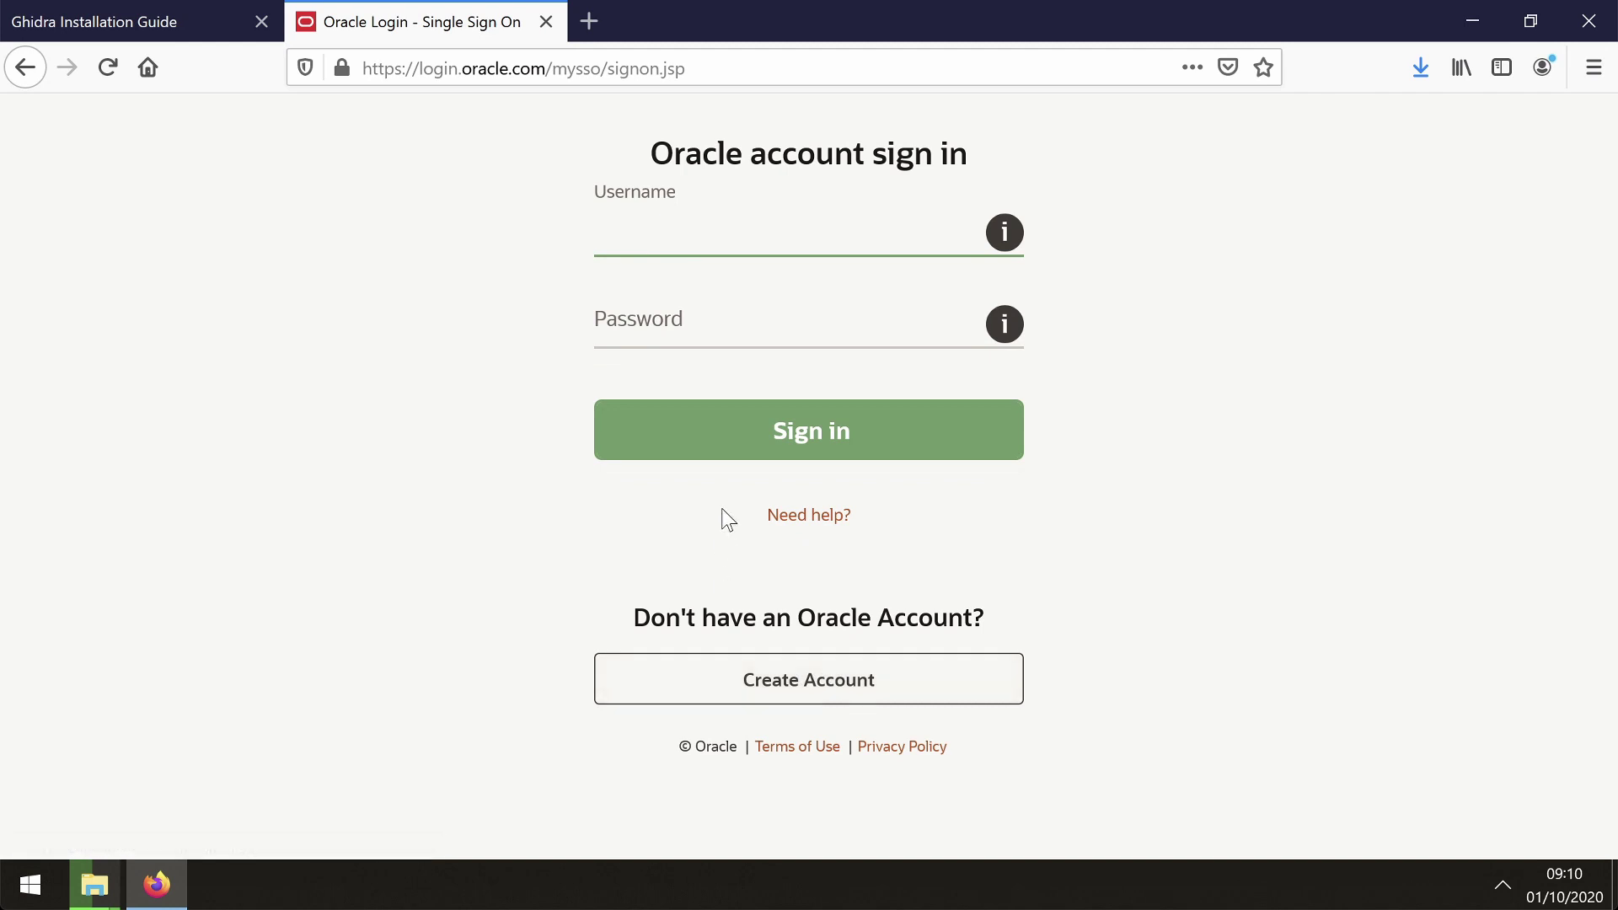
left_click(26, 67)
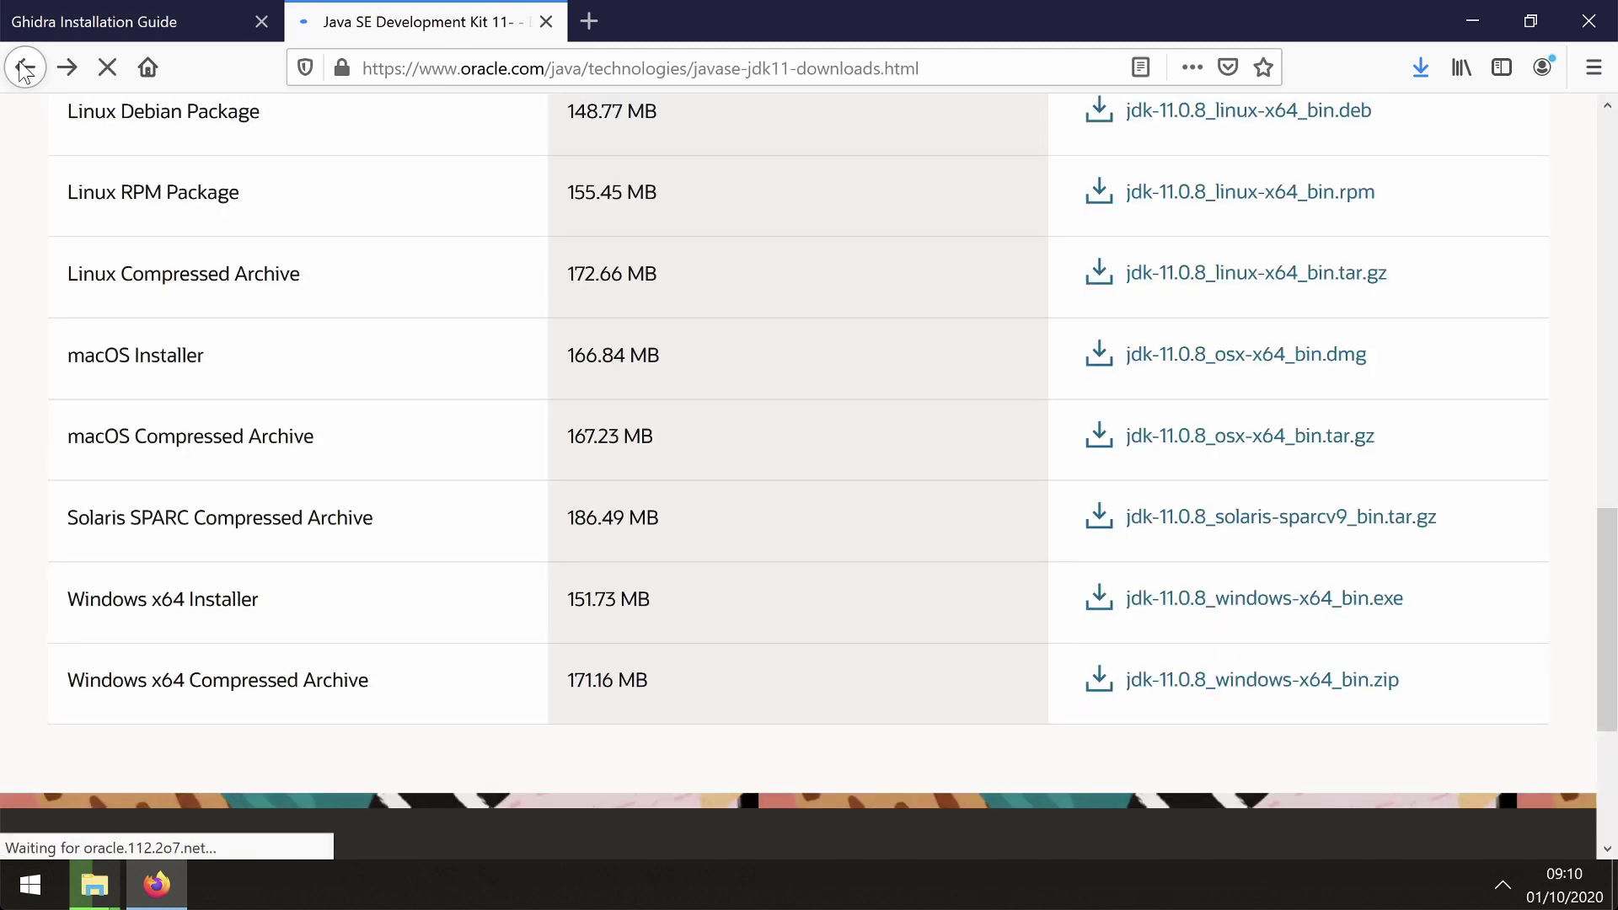
Switch the Oracle download page address from JDK 11 to JDK 15
left_click(787, 69)
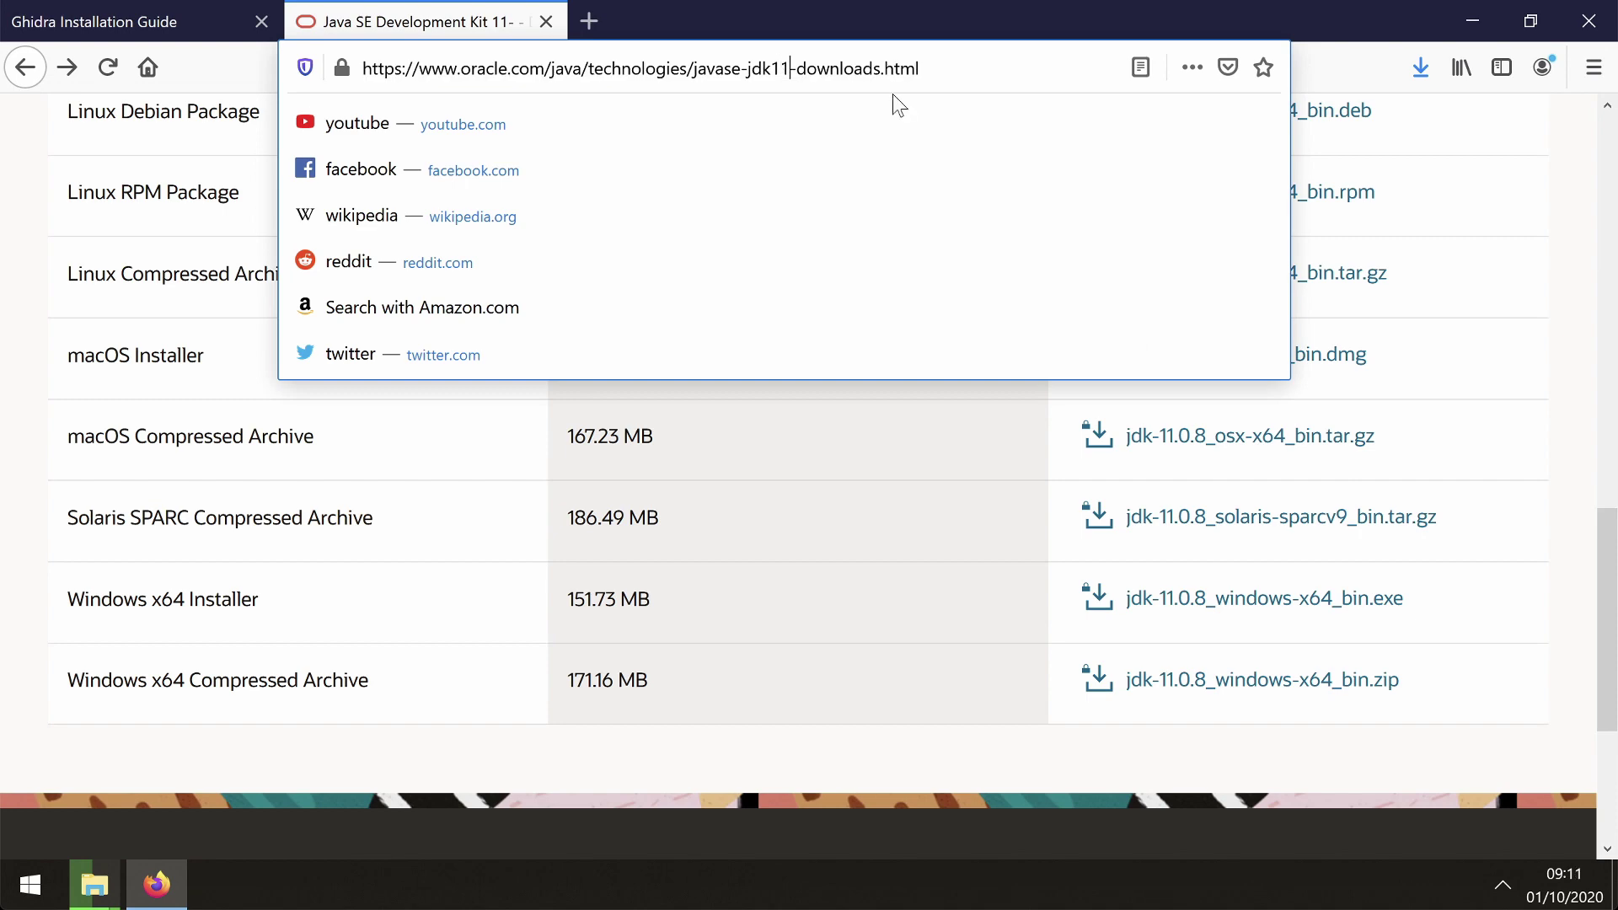
key("BackSpace")
type("5")
key("Return")
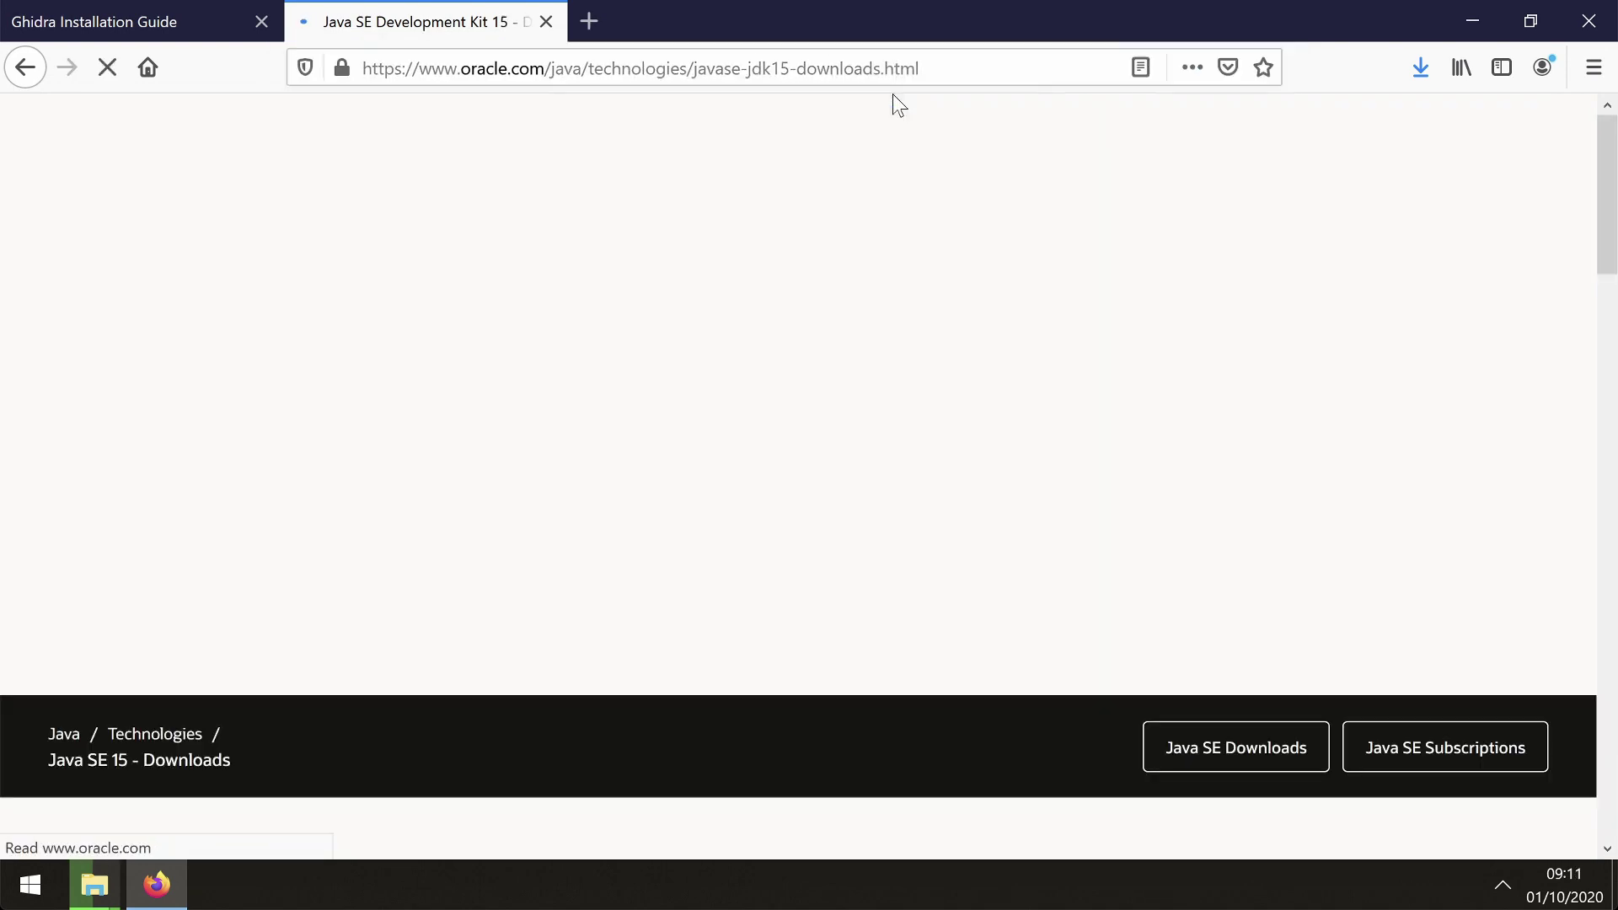
scroll(722, 502, "down", 2)
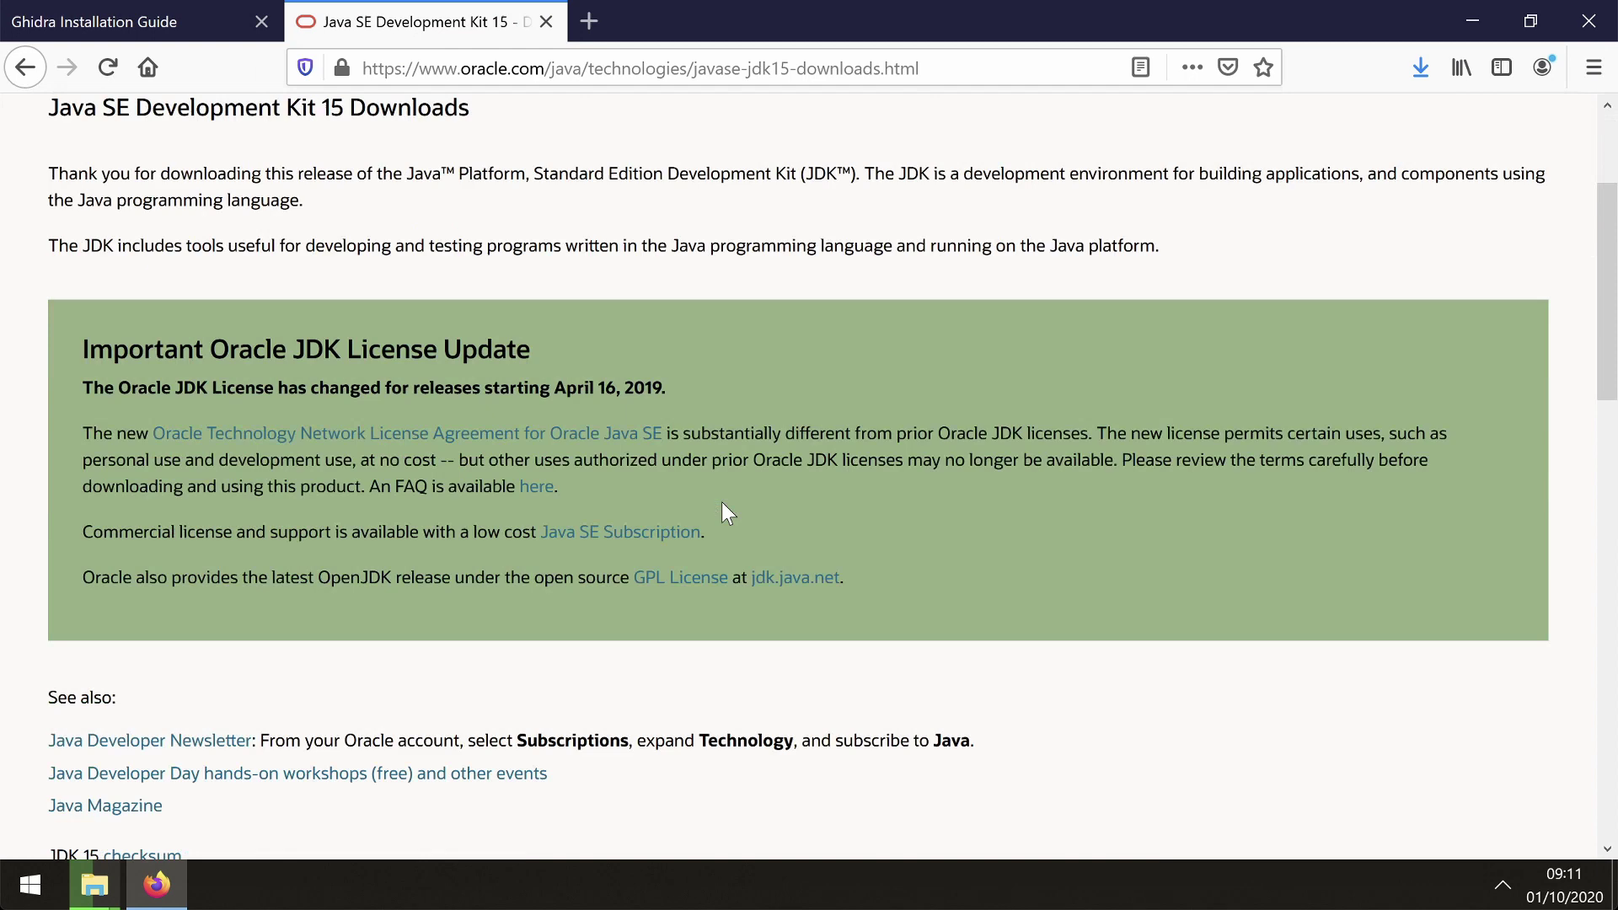
scroll(722, 502, "down", 3)
scroll(722, 502, "down", 4)
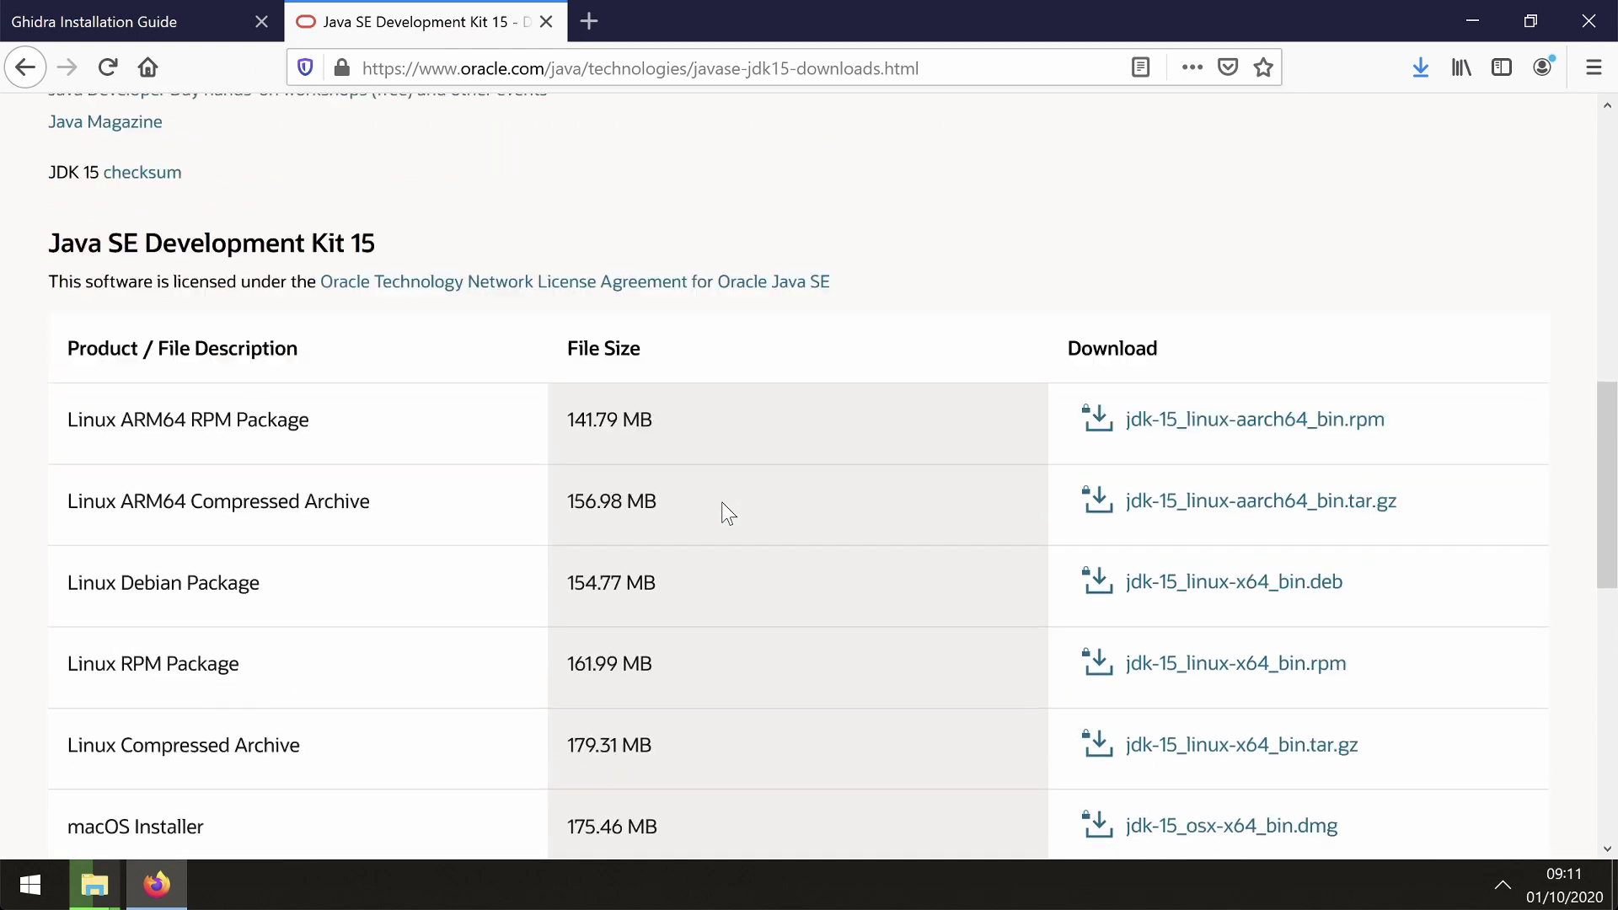
scroll(722, 502, "down", 3)
scroll(721, 502, "down", 2)
scroll(722, 502, "down", 2)
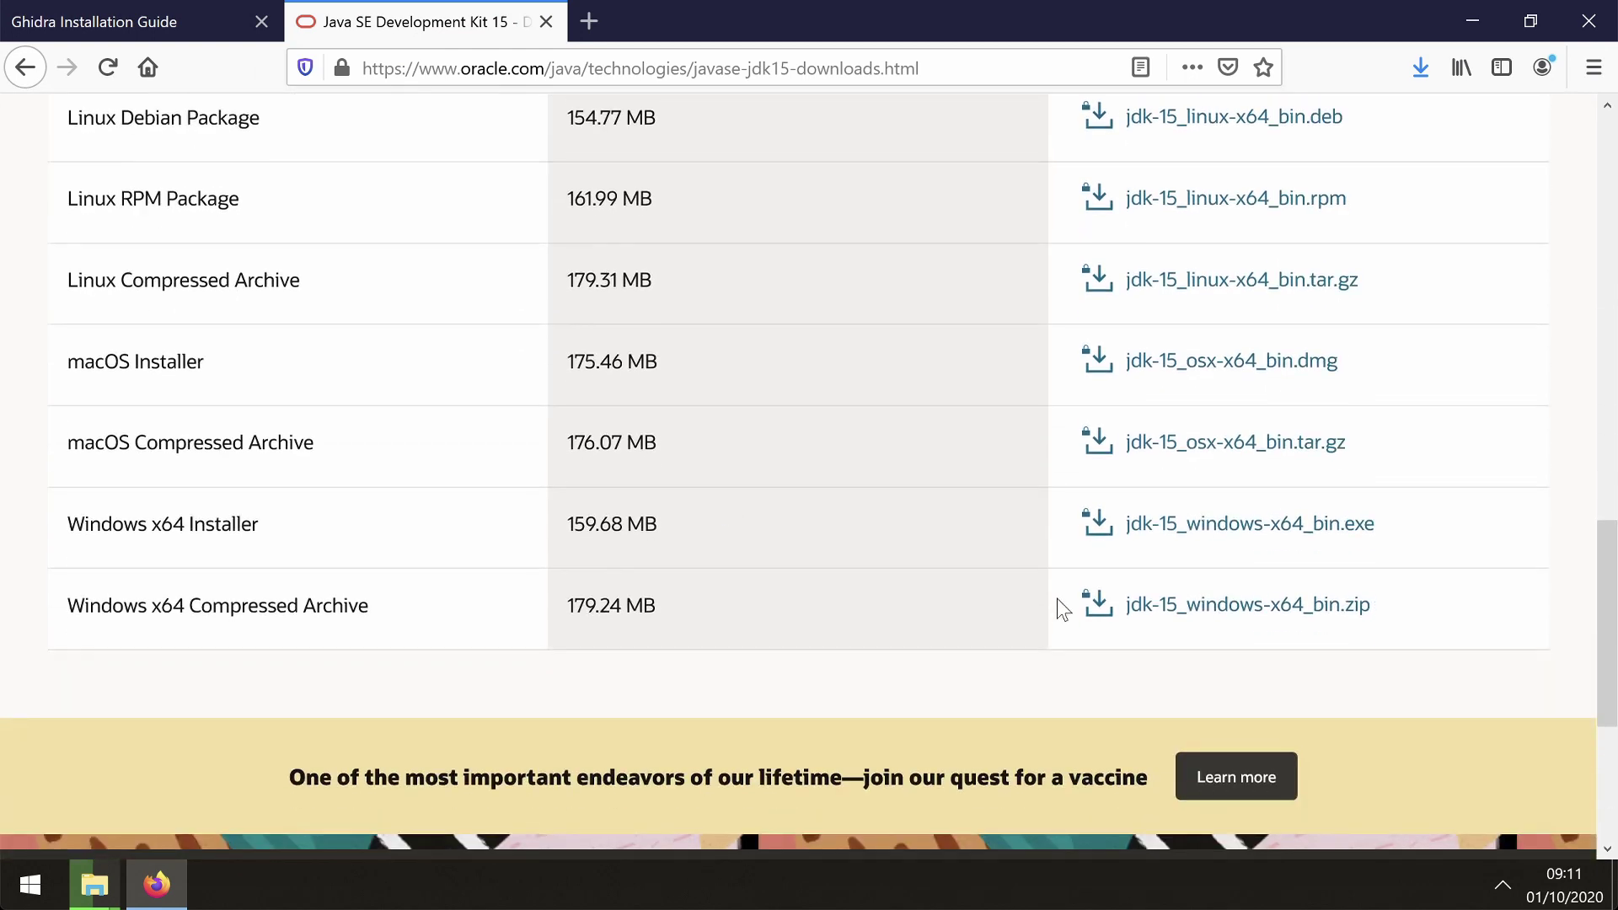
Accept Oracle's license, save jdk-15_windows-x64_bin.zip, and check the recent downloads
left_click(1151, 609)
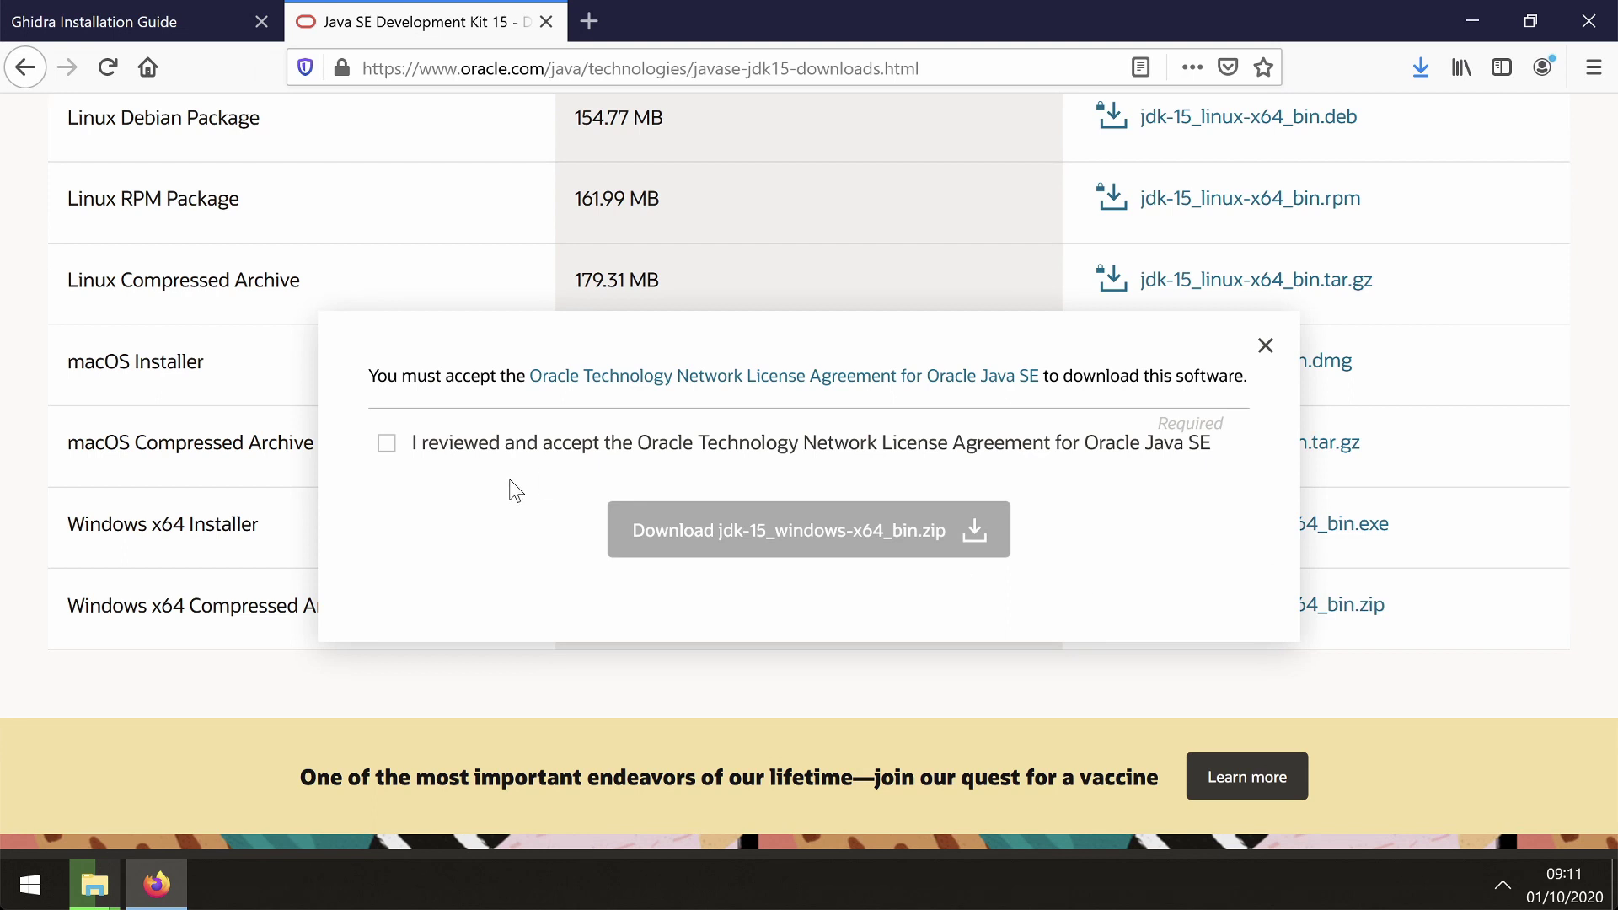
left_click(388, 444)
left_click(699, 528)
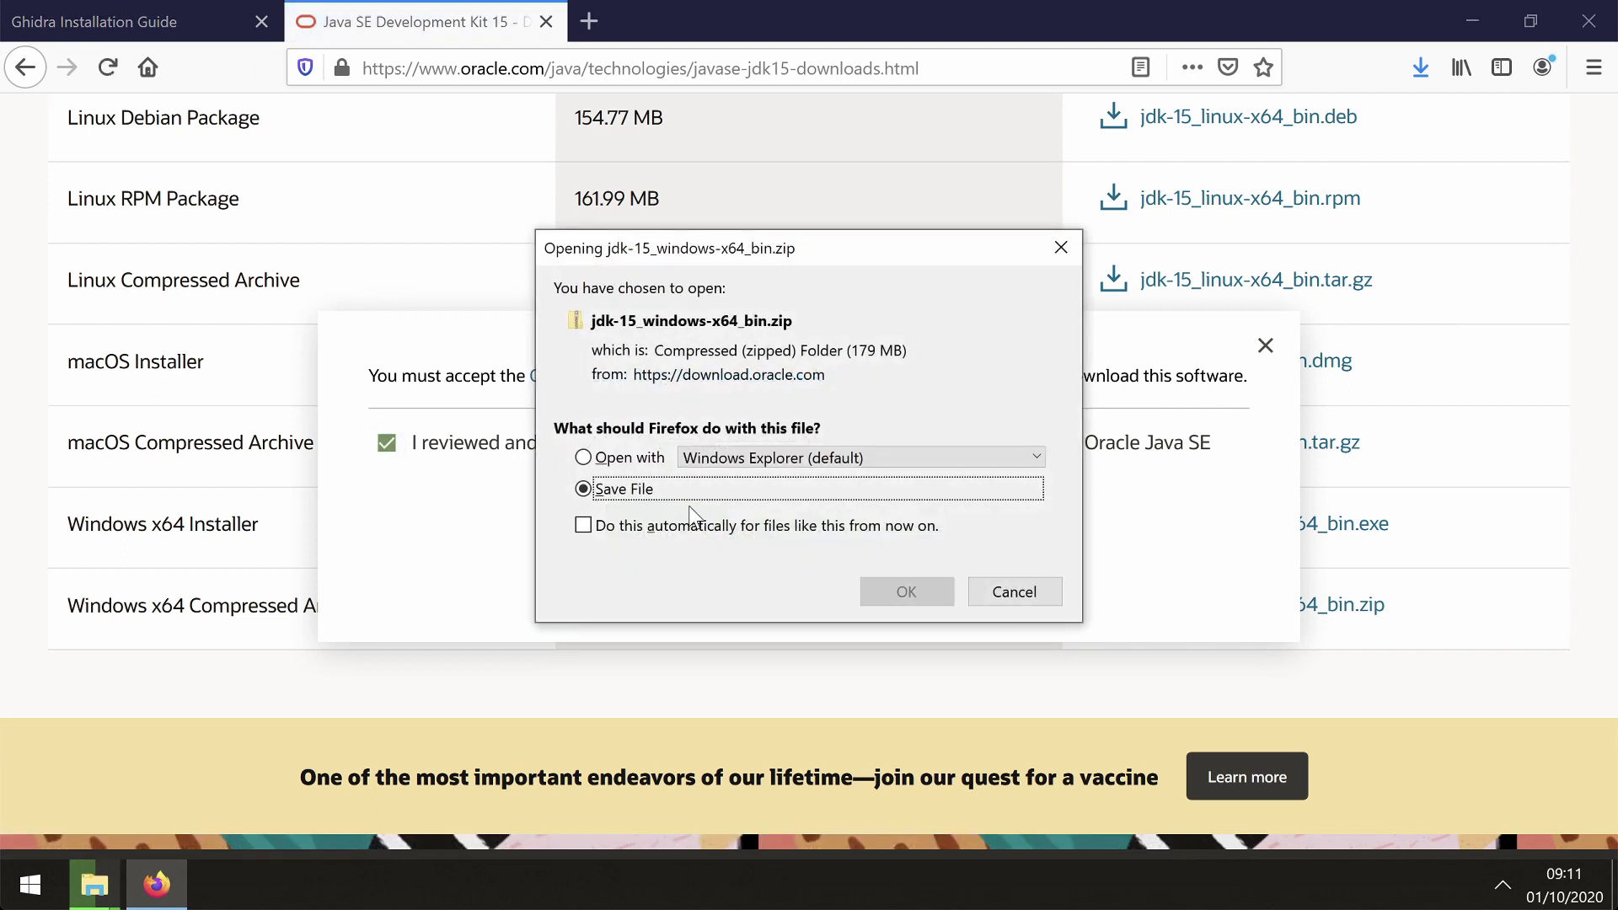
left_click(906, 594)
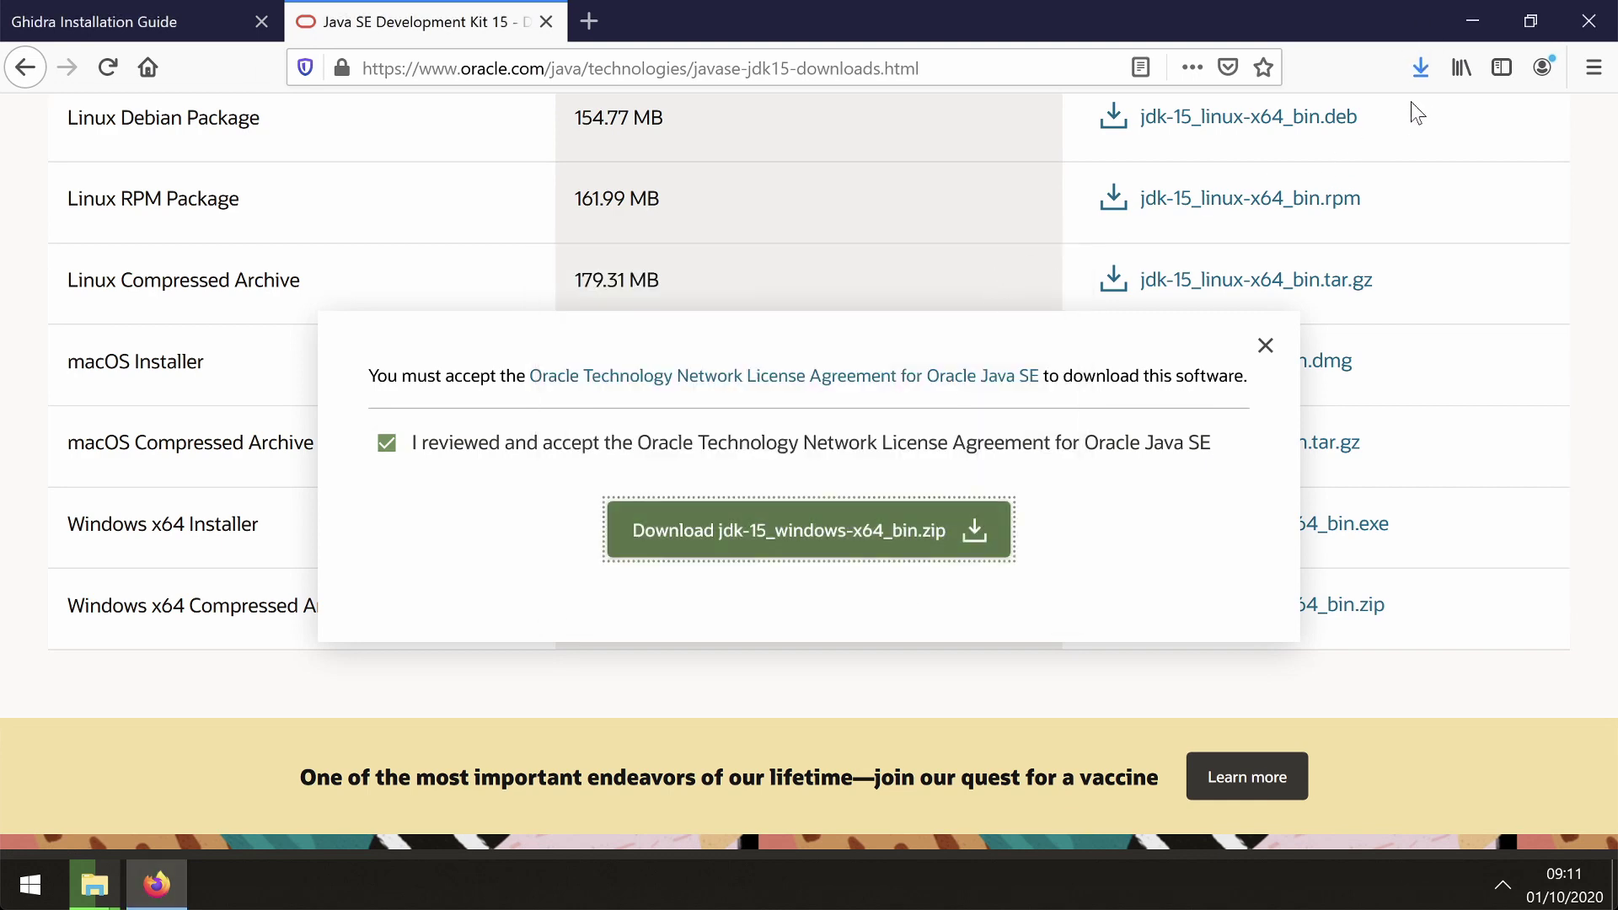
left_click(1422, 70)
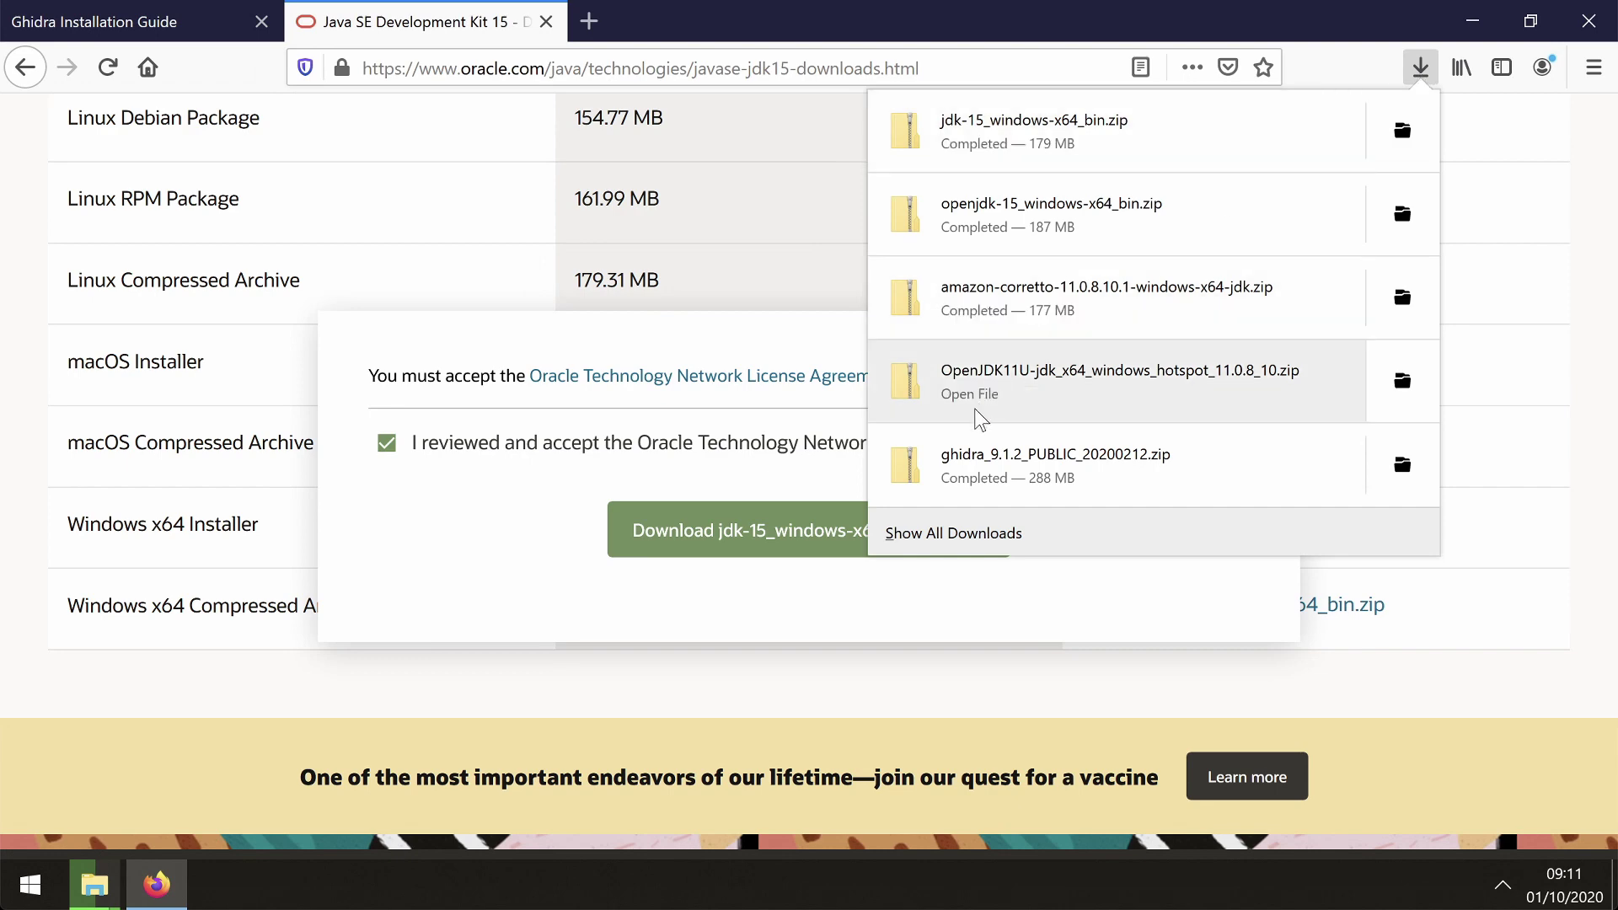
Review the full downloads list in Firefox's Library window, then close it
left_click(942, 540)
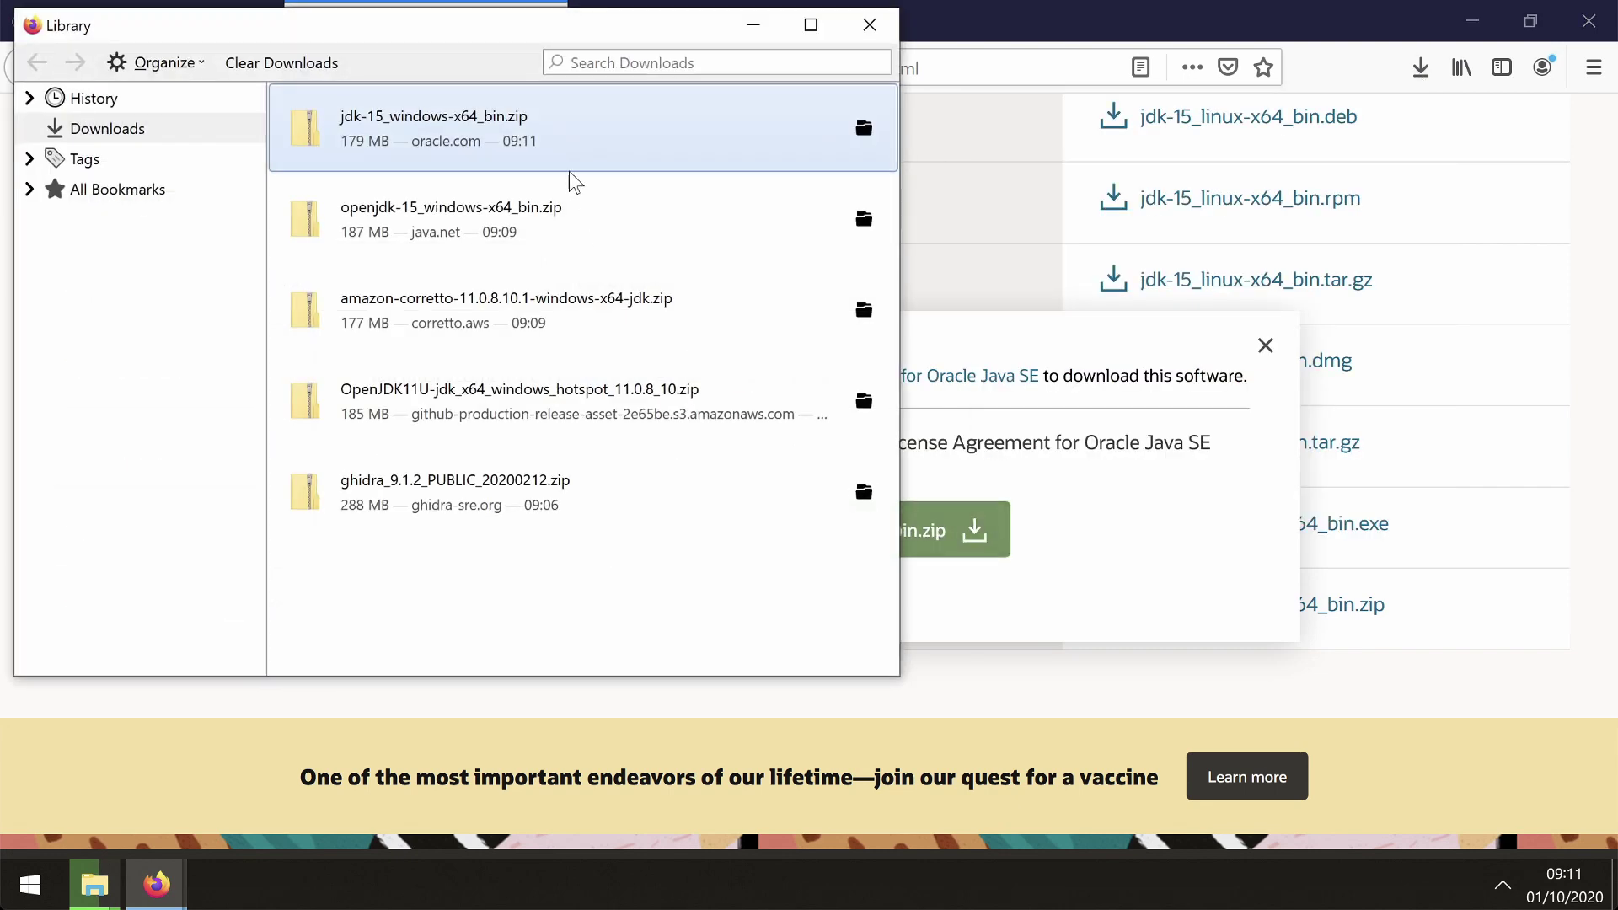
left_click_drag(516, 37, 886, 123)
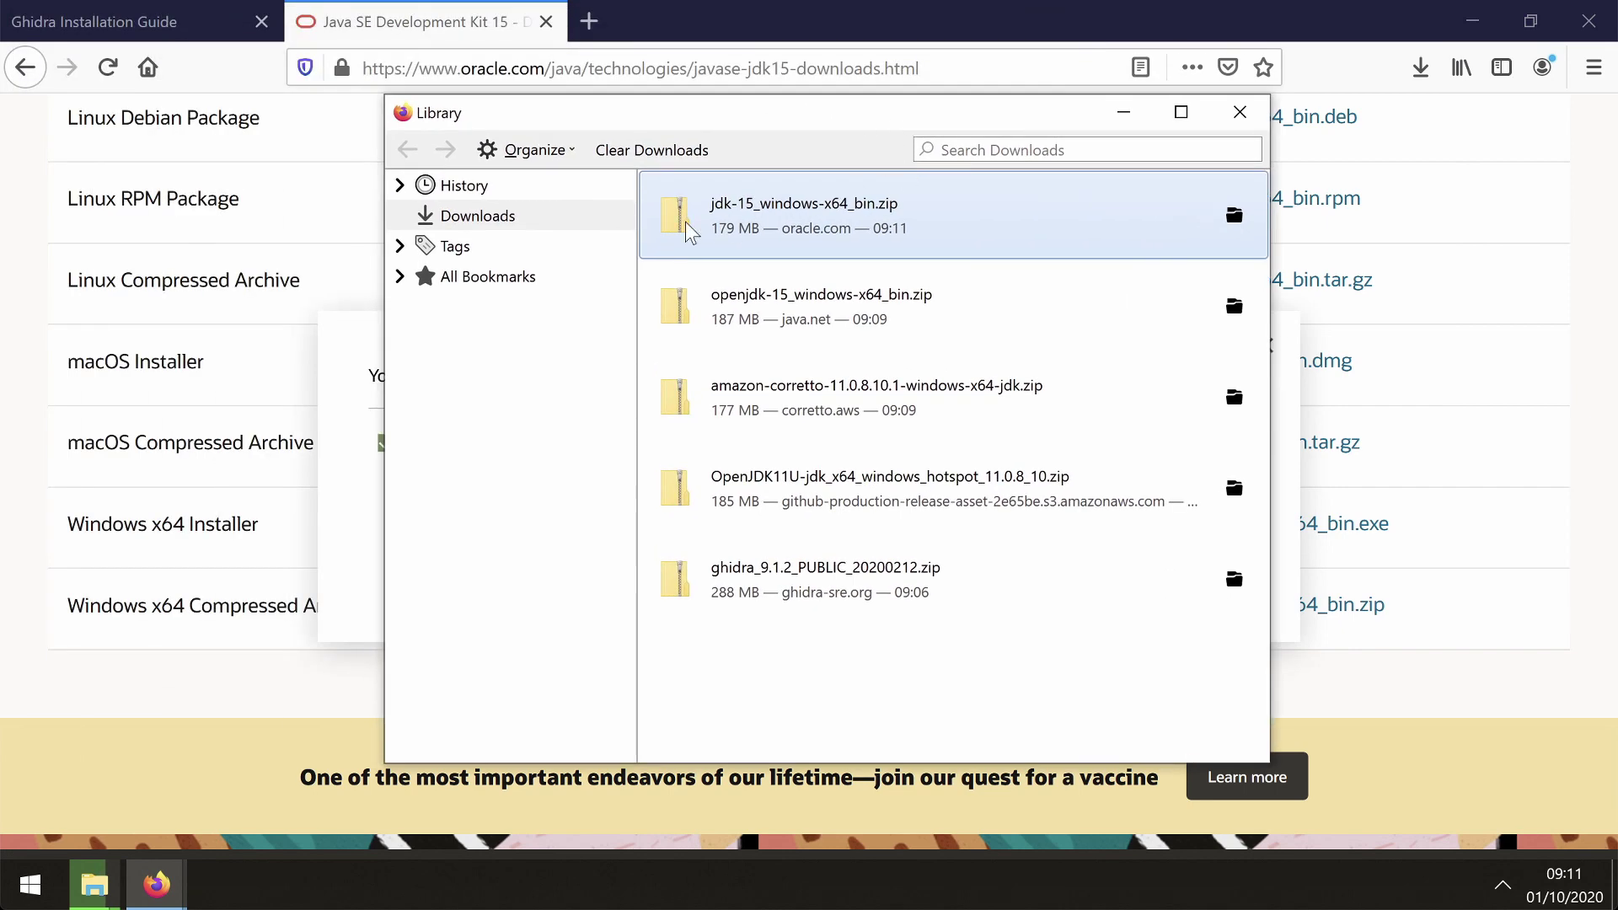
left_click(1240, 116)
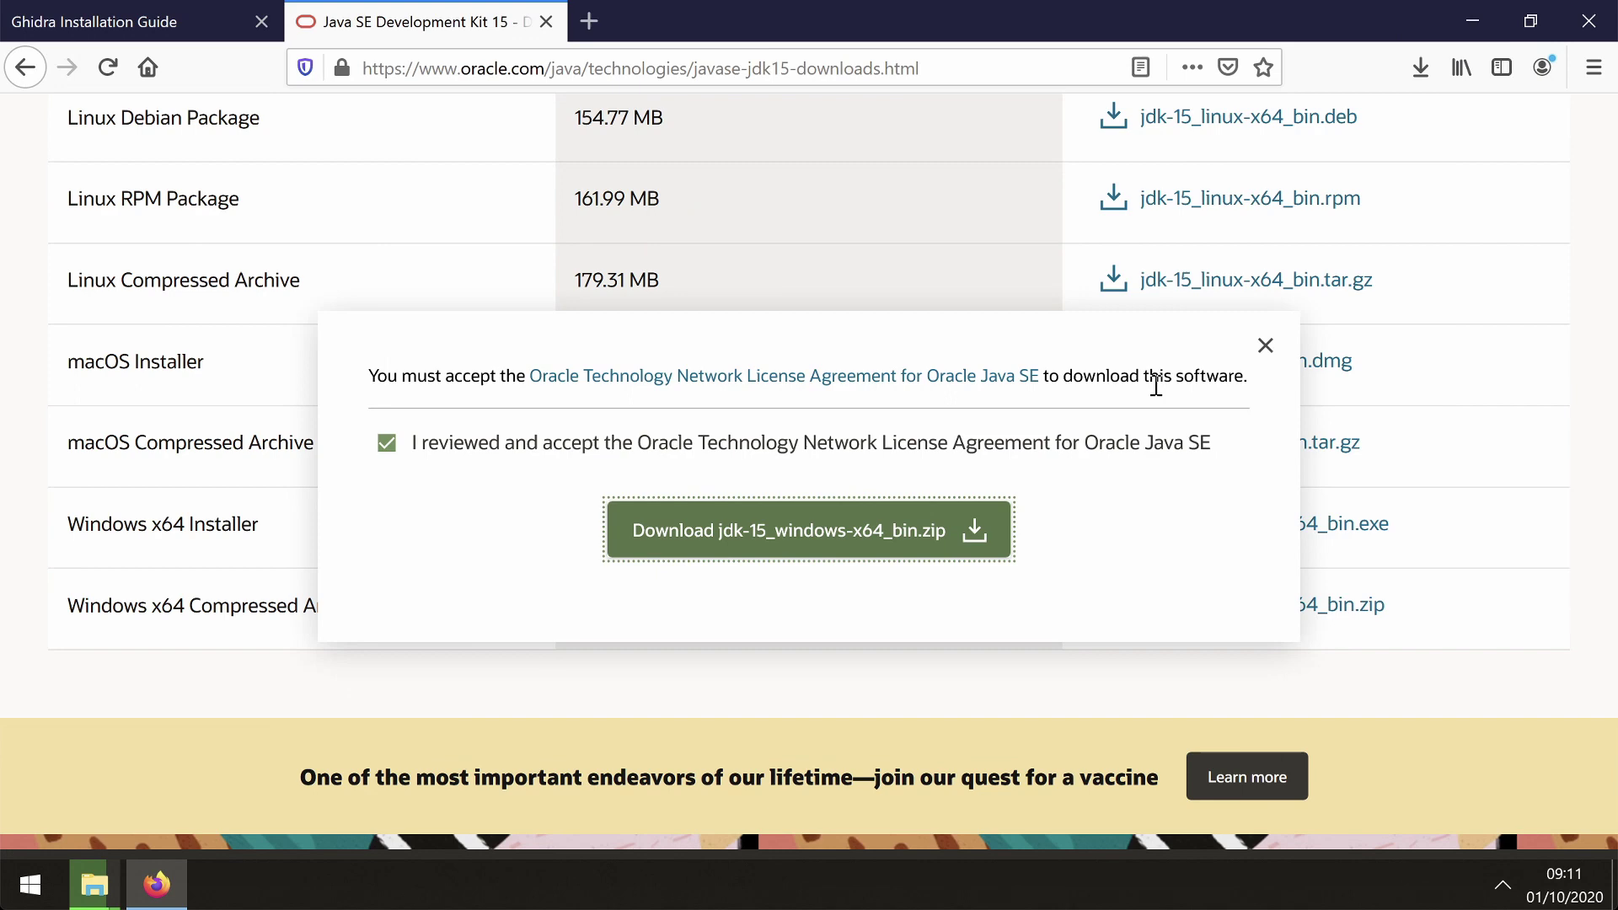
Close the JDK 15 page and highlight the guide's JAVA_HOME_OVERRIDE note
left_click(1265, 345)
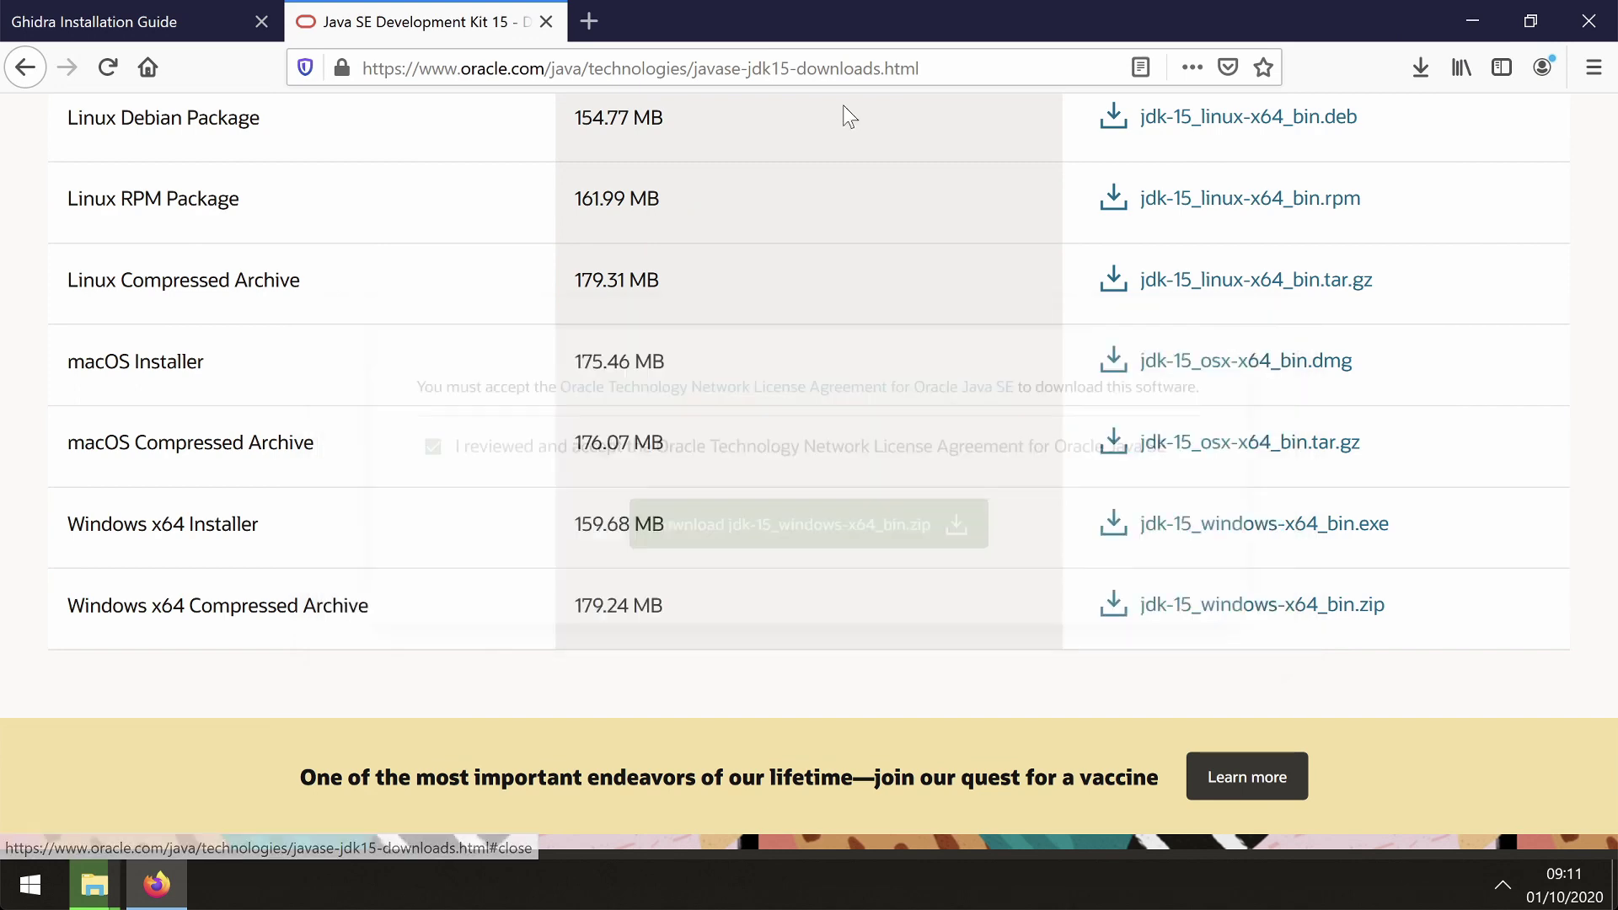
left_click(546, 21)
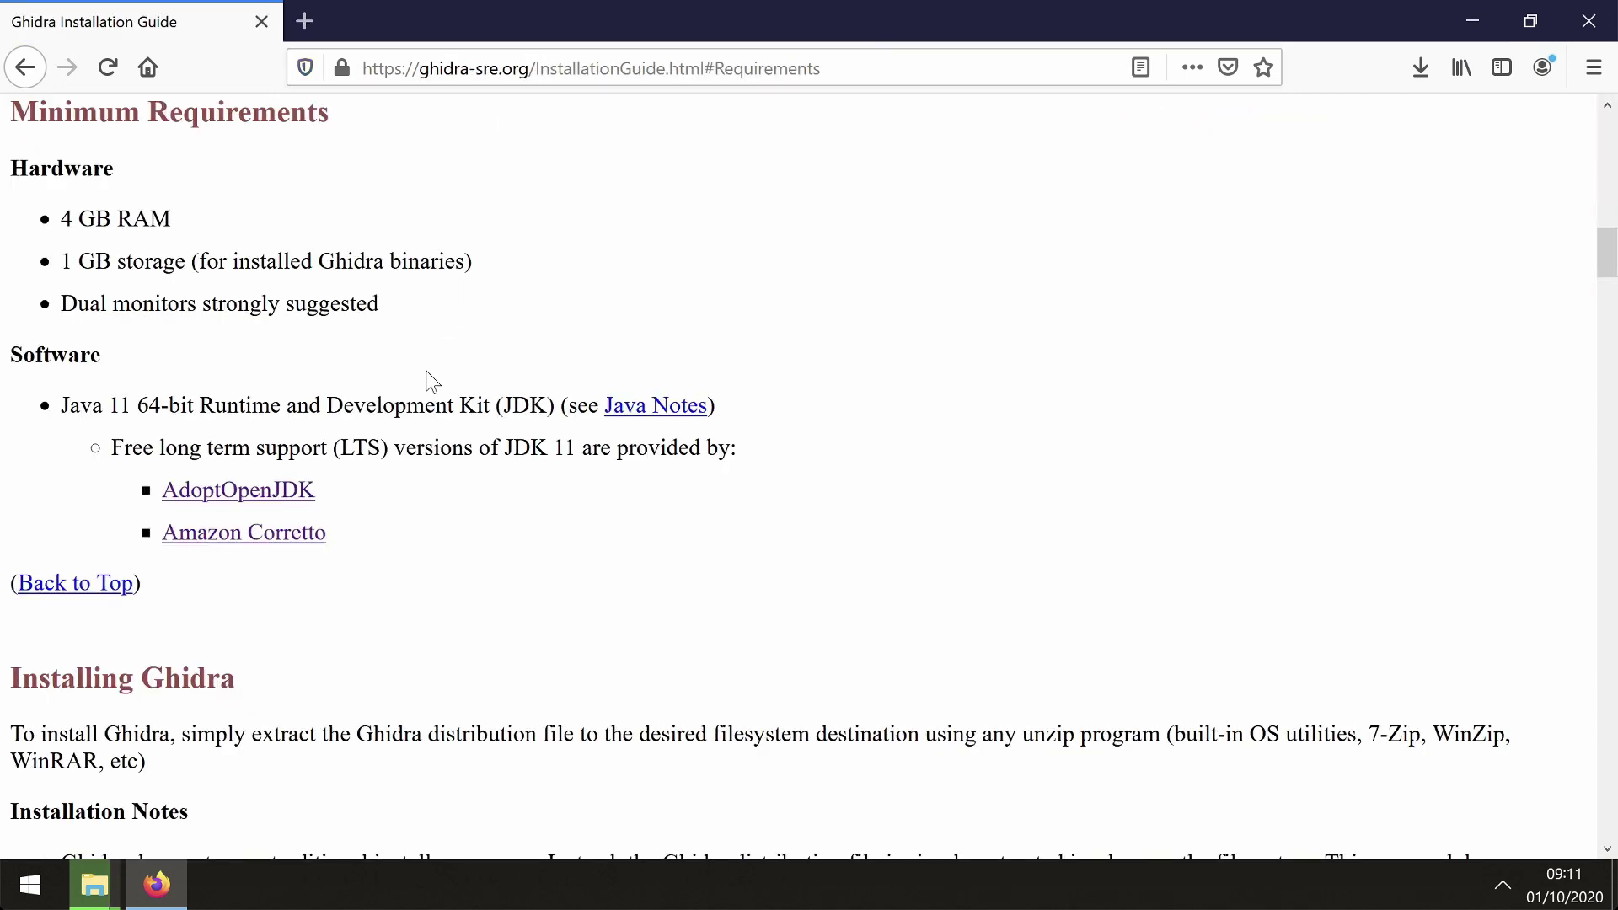
scroll(394, 430, "down", 2)
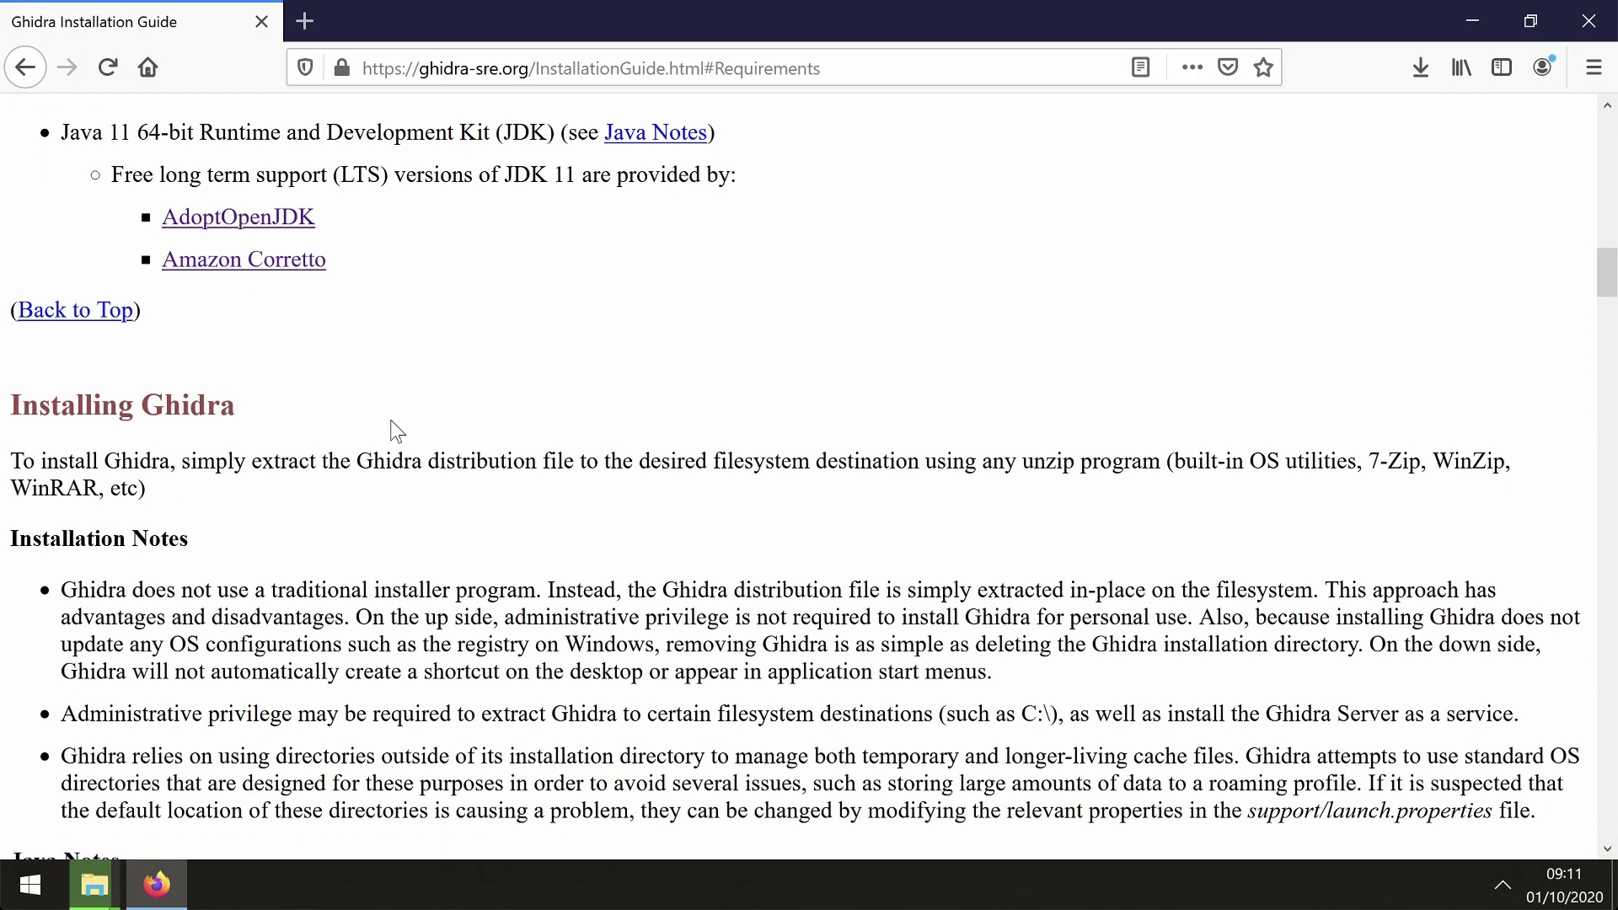
scroll(395, 431, "down", 2)
scroll(394, 430, "down", 1)
scroll(395, 429, "down", 1)
scroll(395, 430, "down", 1)
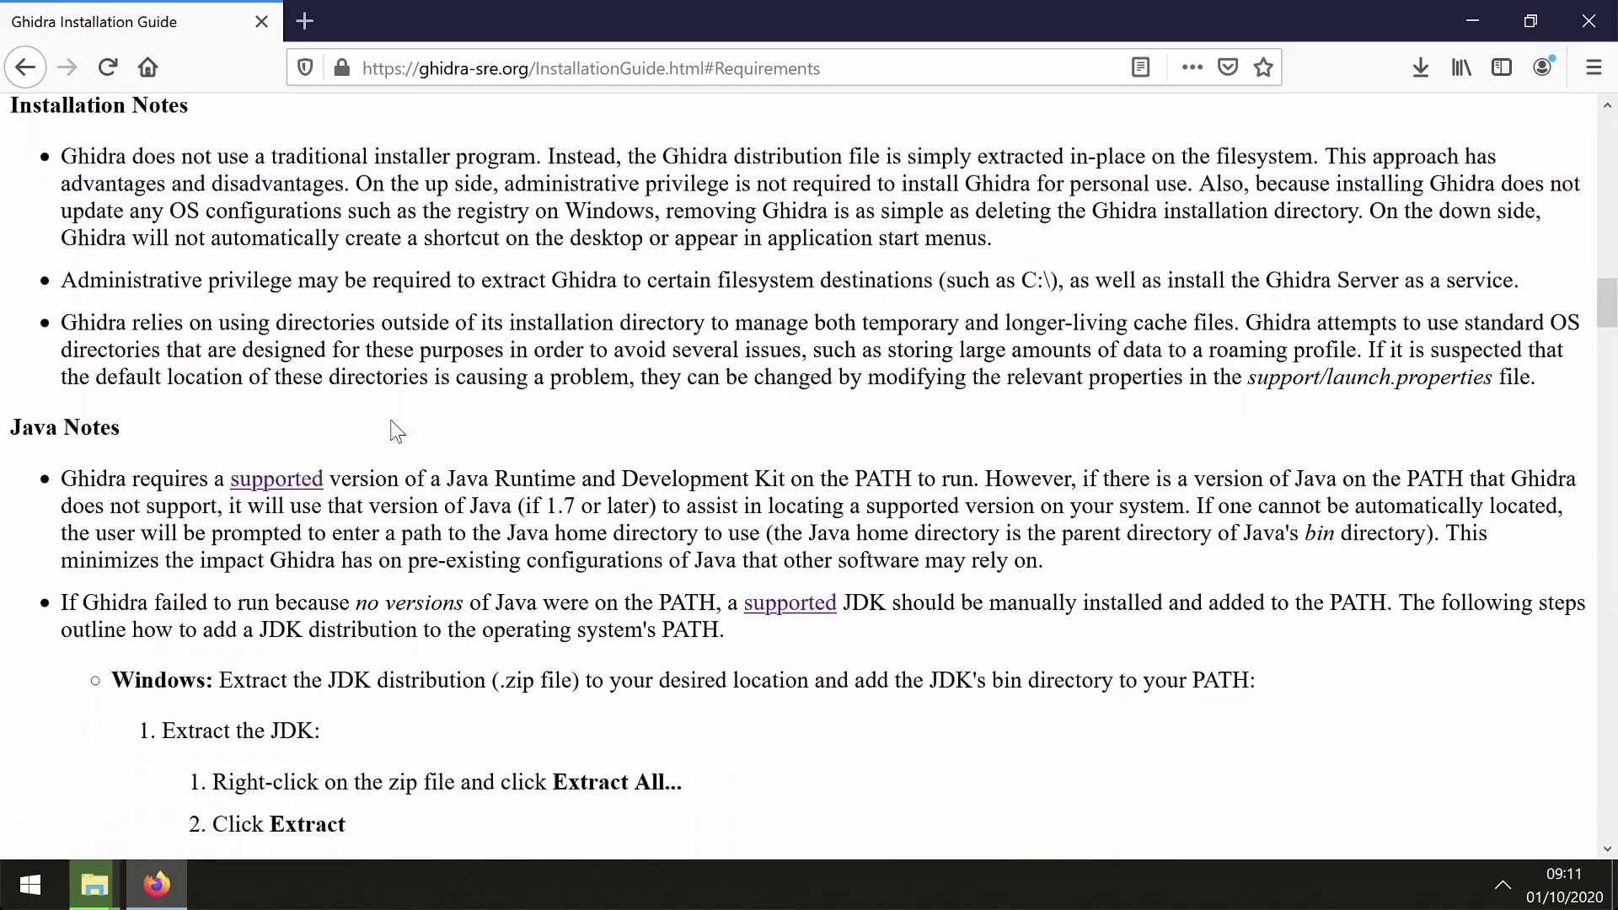
scroll(395, 431, "down", 1)
scroll(396, 431, "down", 1)
scroll(395, 429, "down", 1)
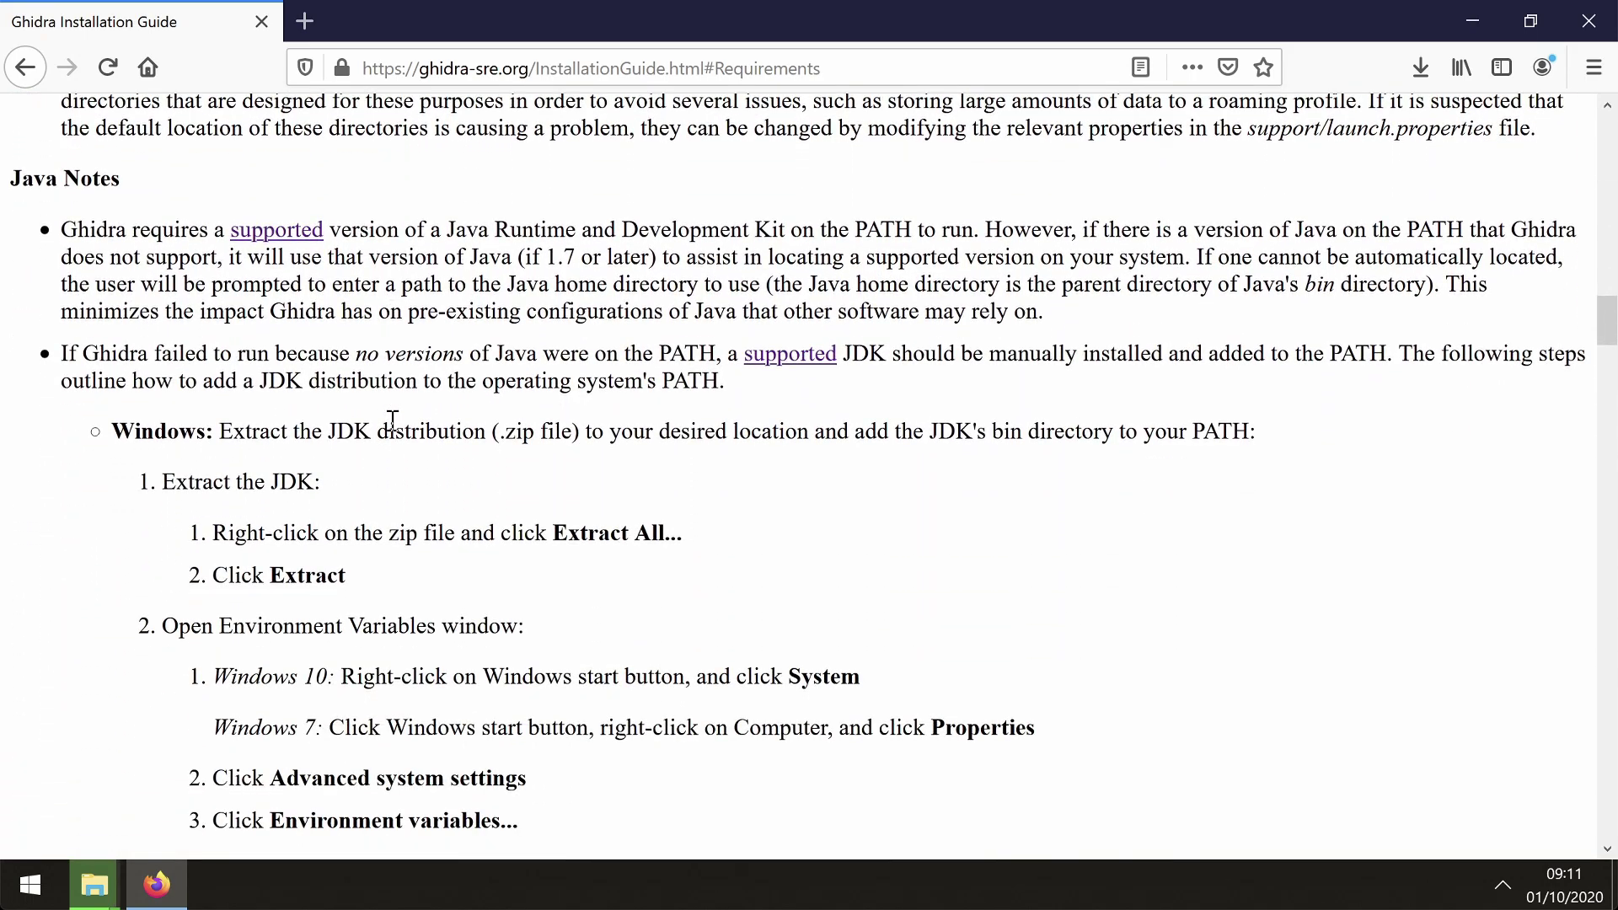
scroll(395, 430, "down", 1)
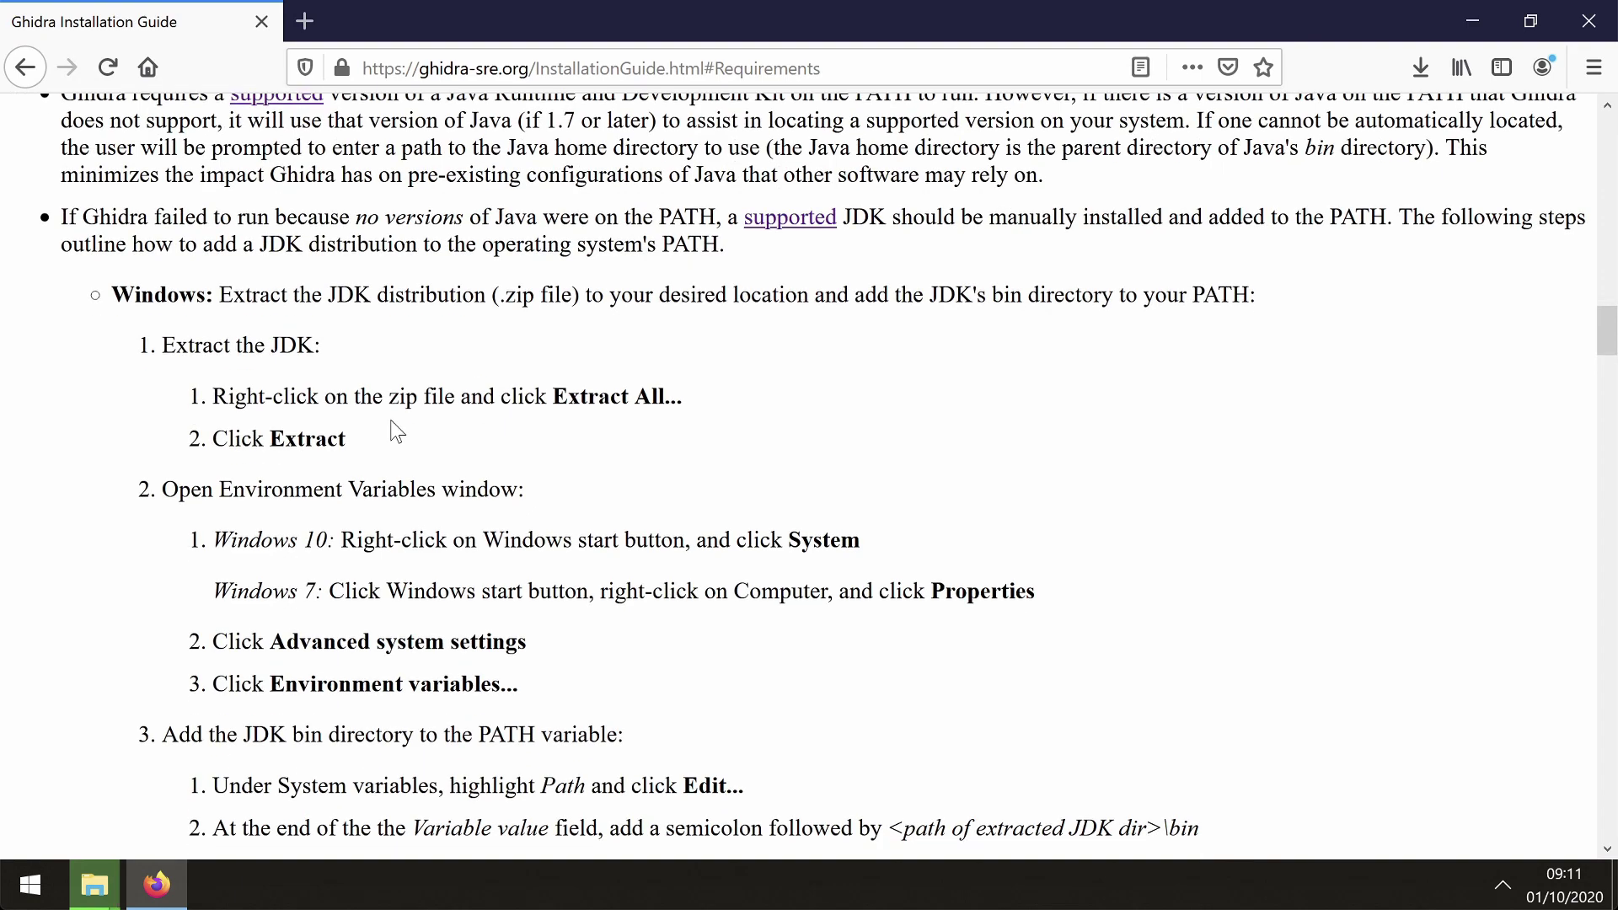
scroll(395, 429, "down", 1)
scroll(396, 429, "down", 3)
scroll(394, 431, "down", 1)
scroll(395, 431, "down", 1)
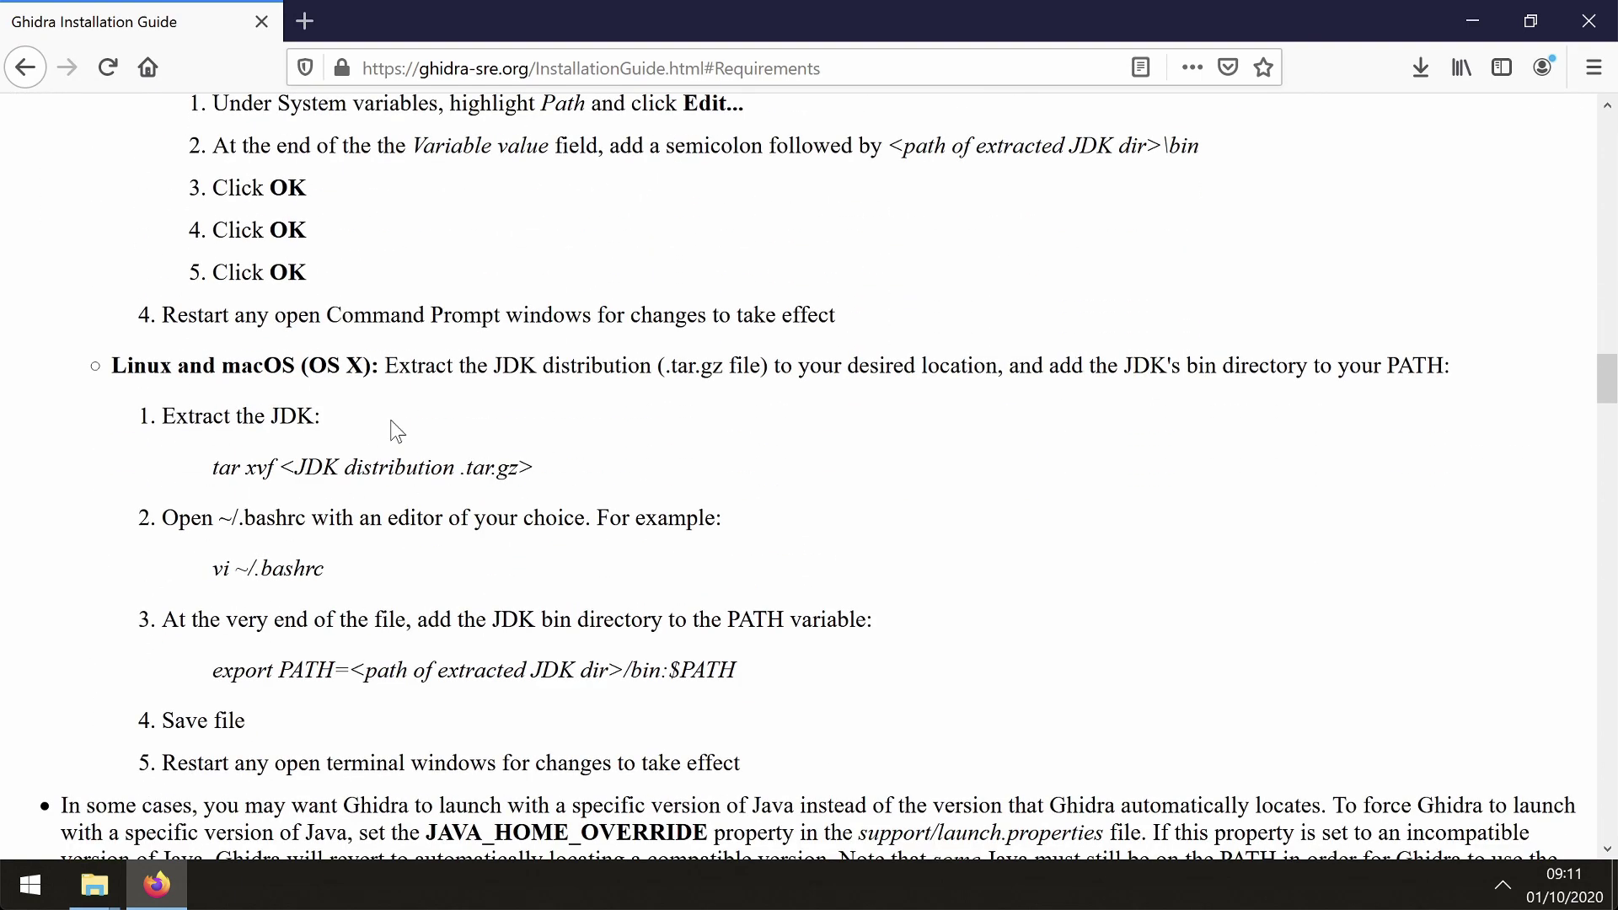
scroll(395, 429, "down", 1)
scroll(395, 430, "down", 2)
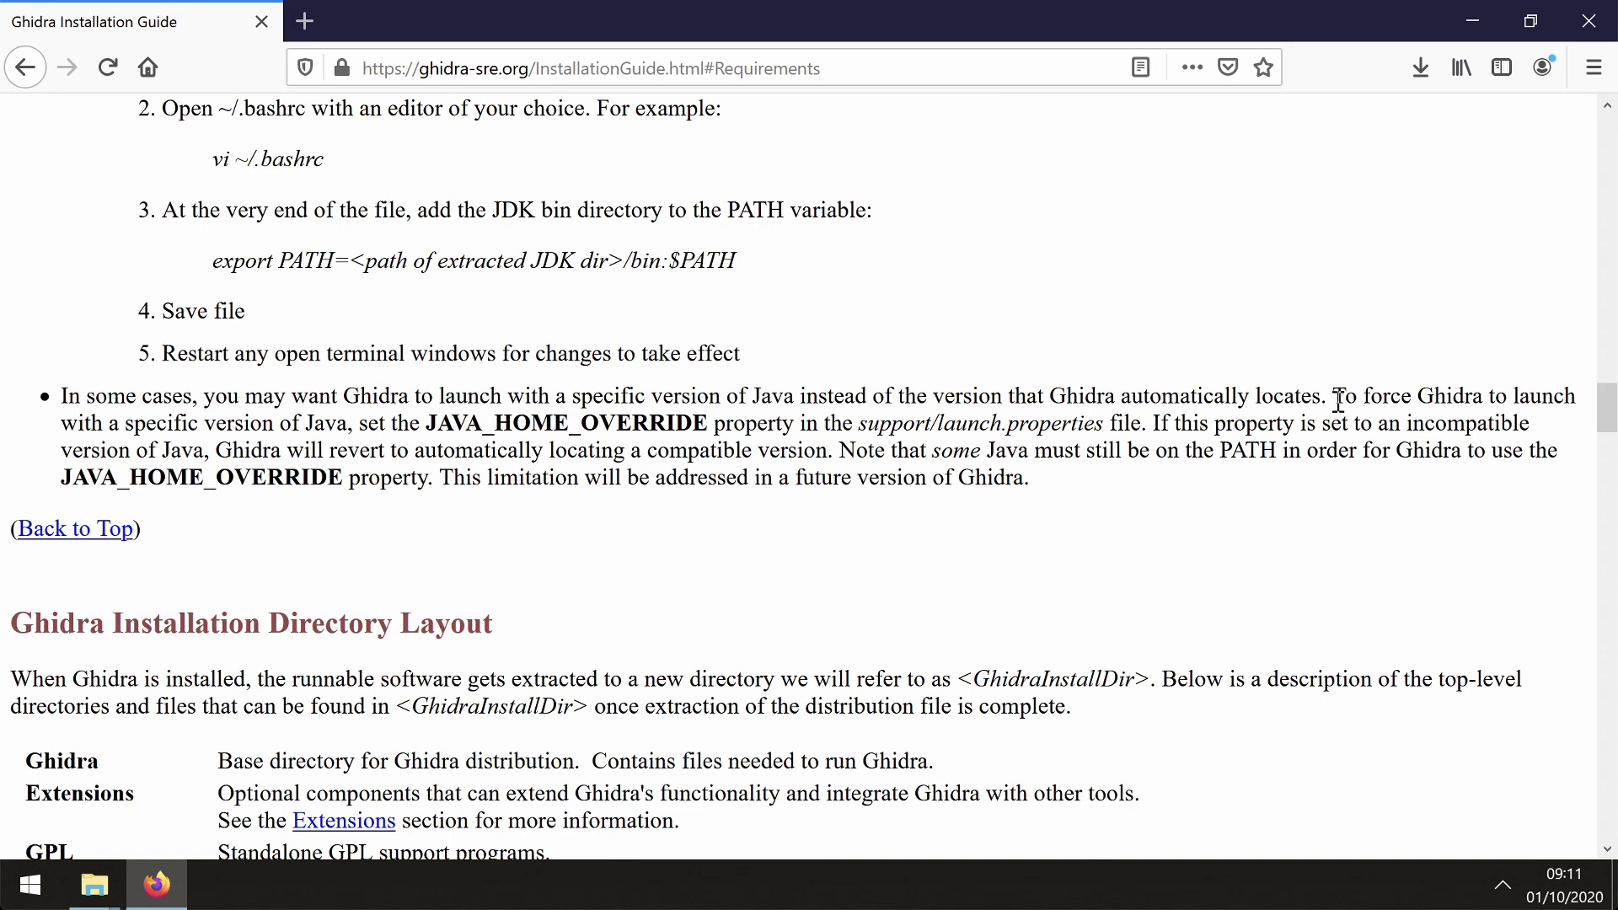
left_click_drag(1334, 397, 1147, 428)
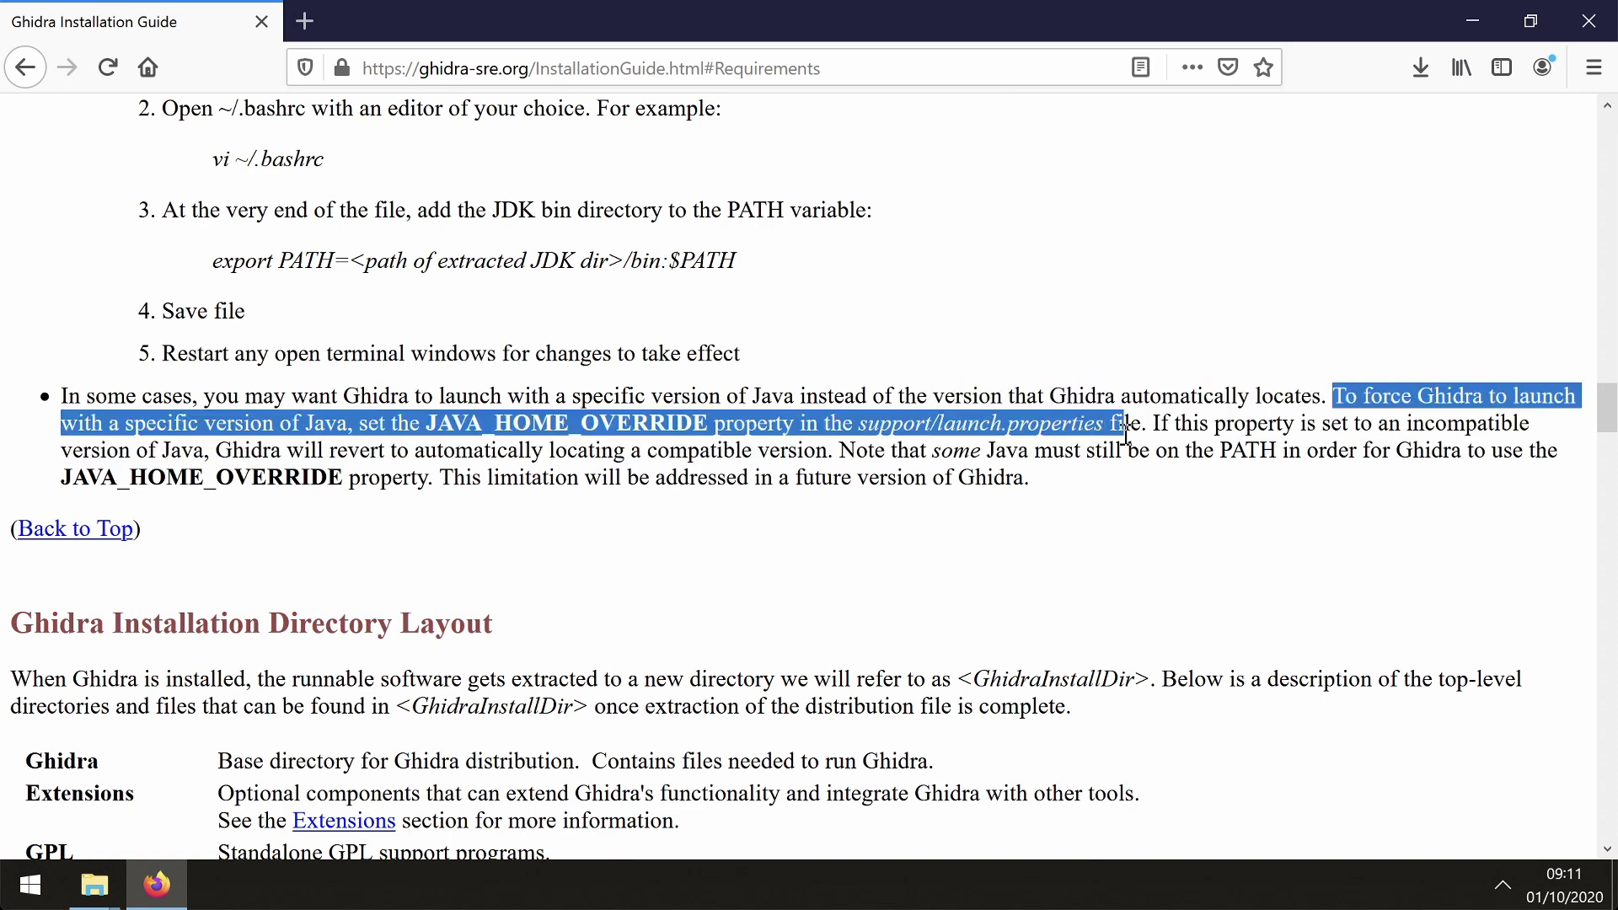
left_click(1150, 499)
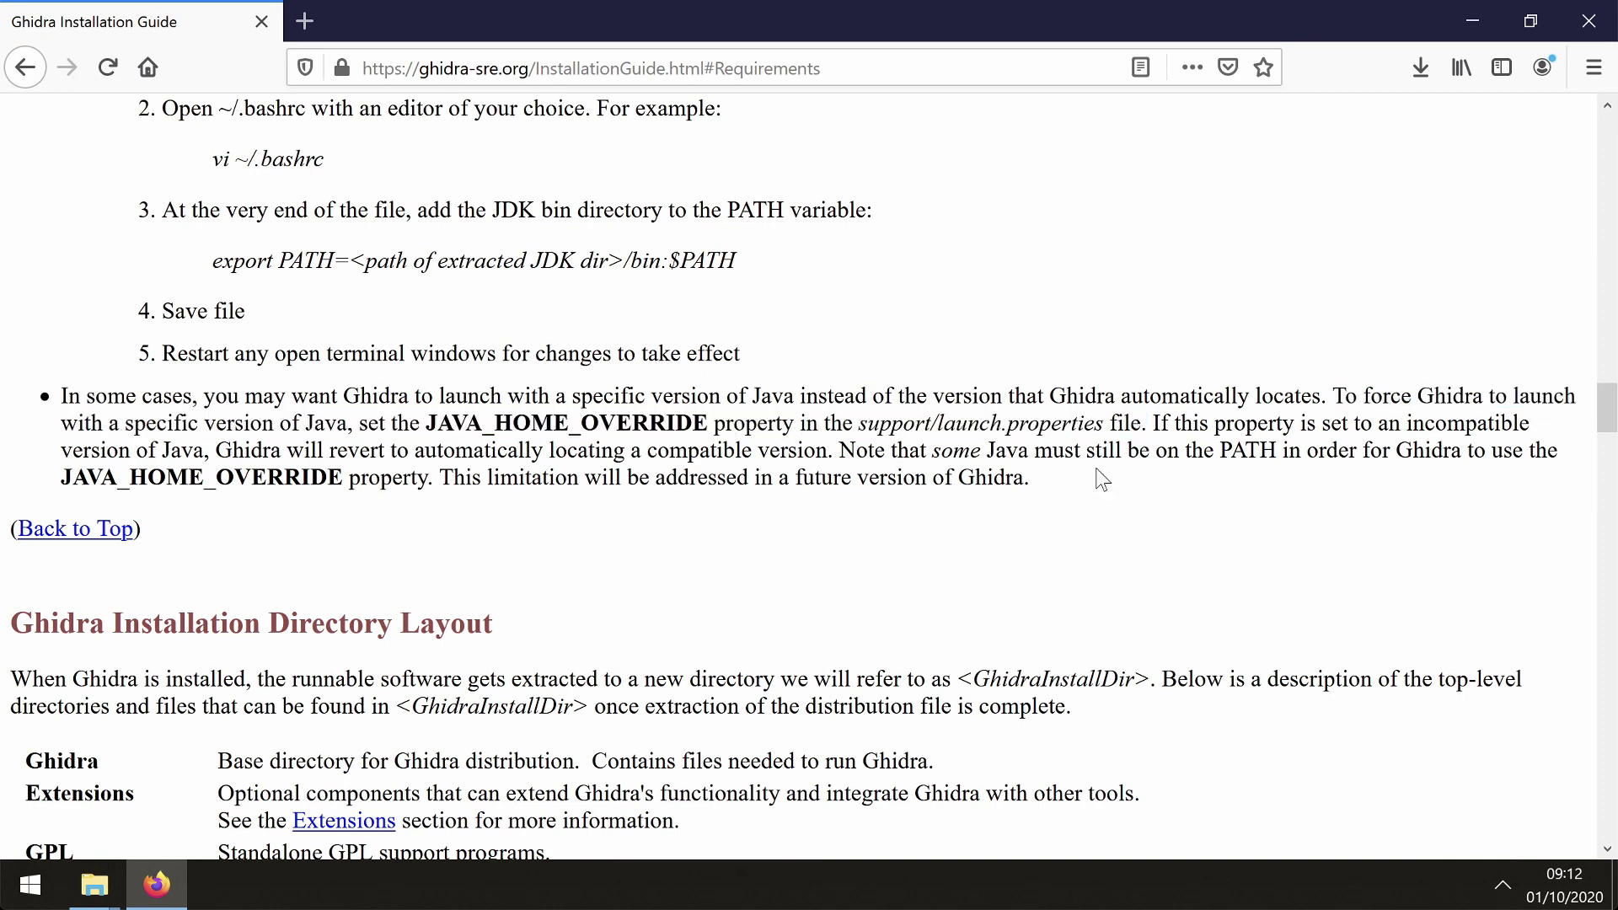
Close Firefox and Temp, then snap a new Explorer window showing Downloads to the right half
left_click(263, 22)
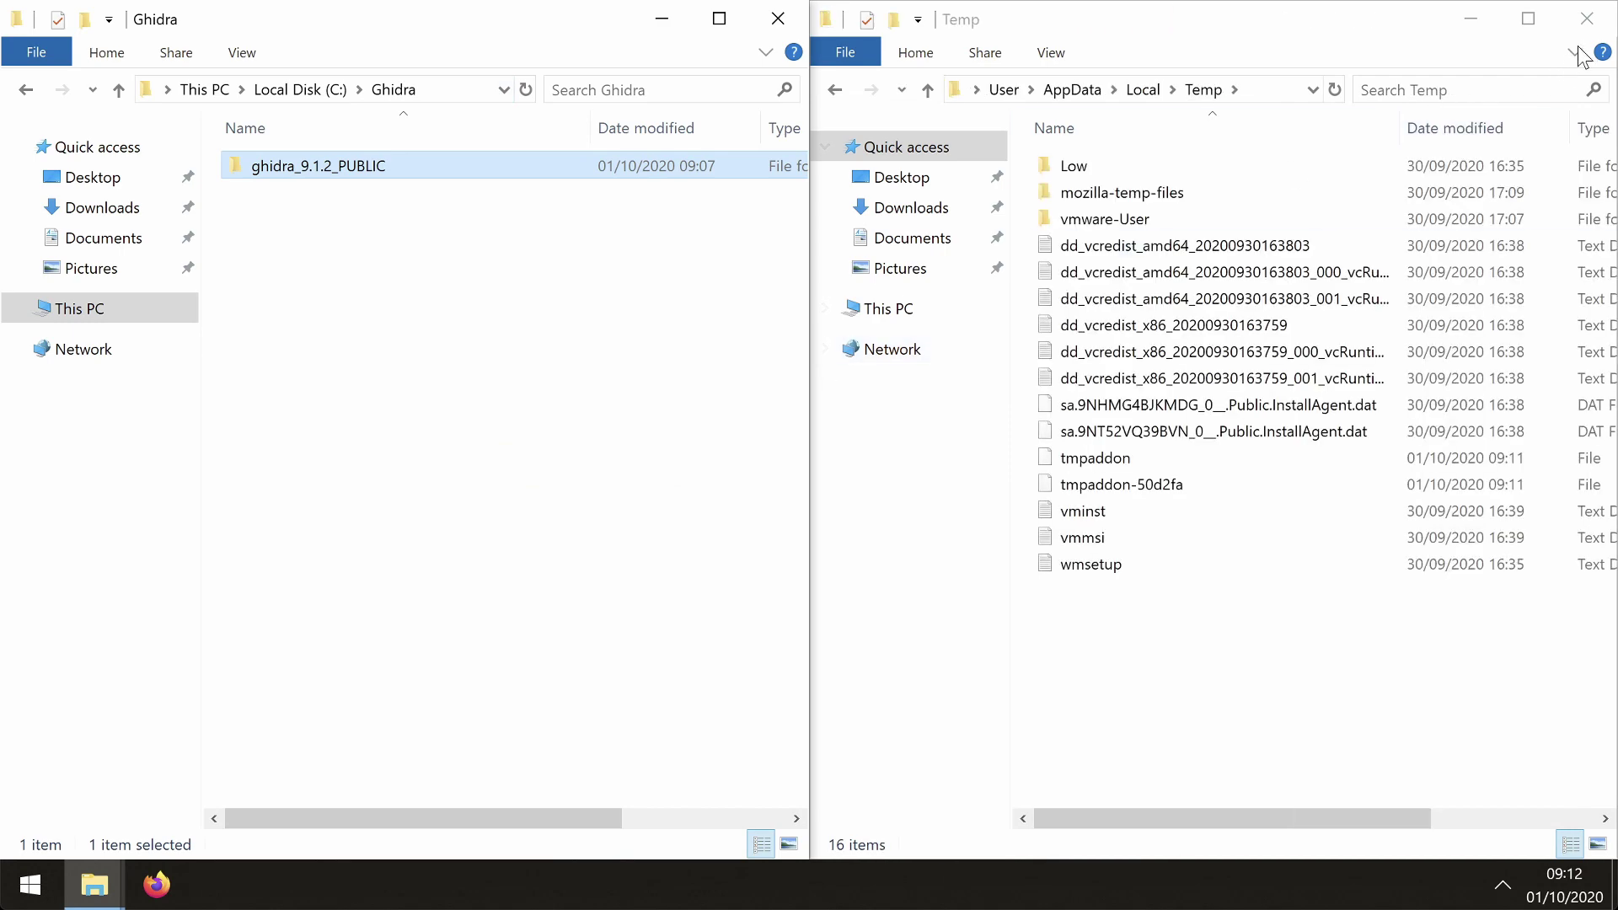
left_click(1587, 18)
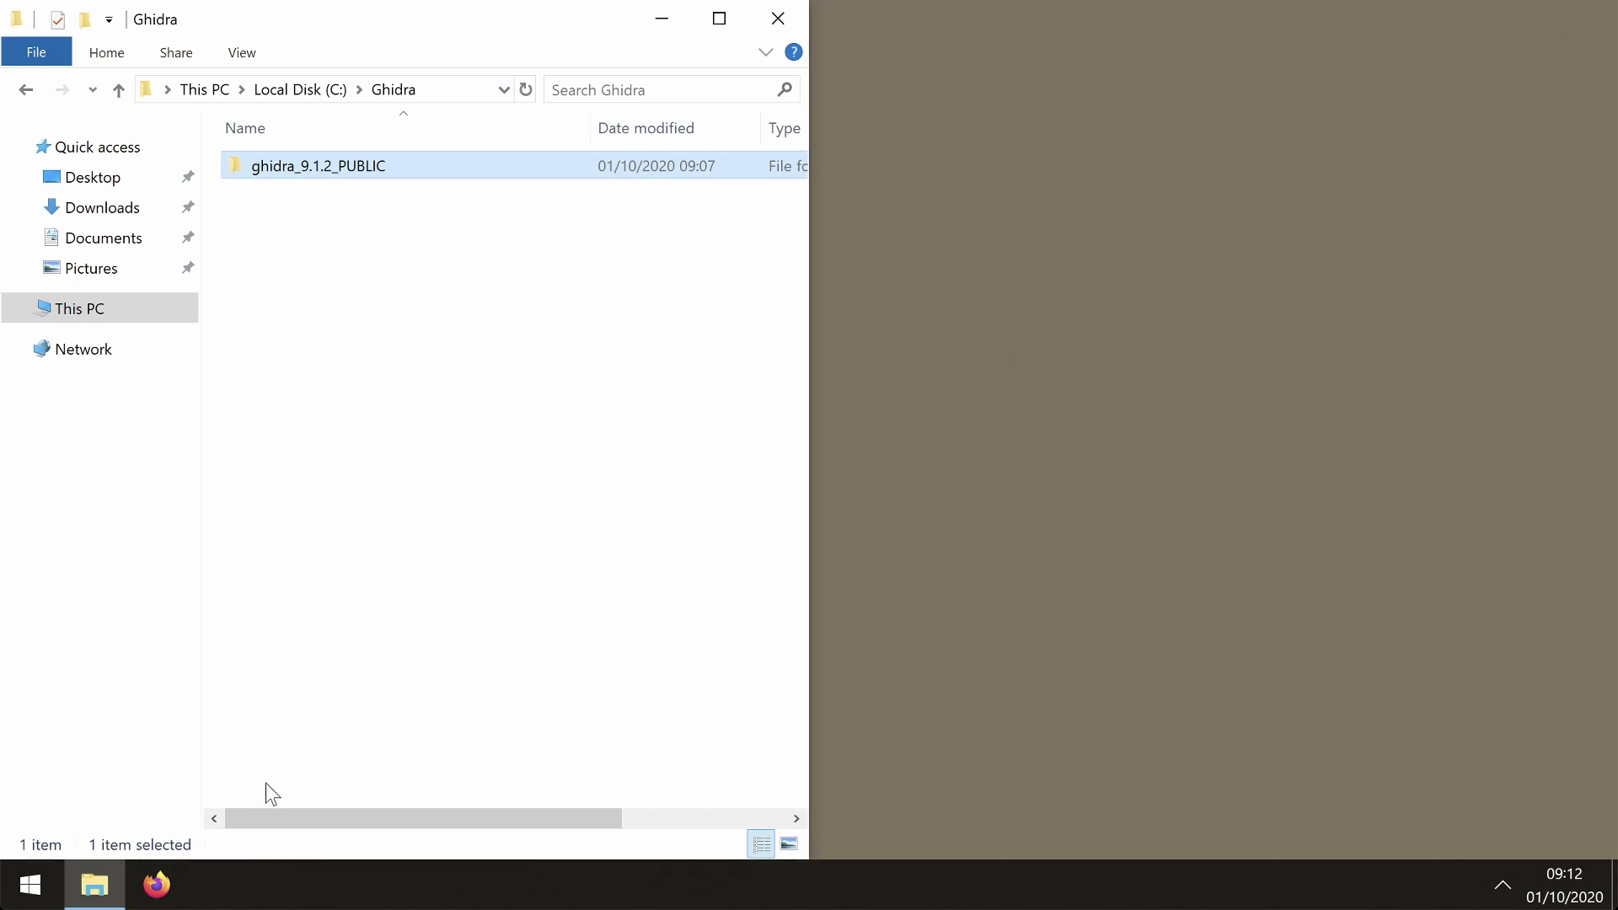
mouse_move(96, 885)
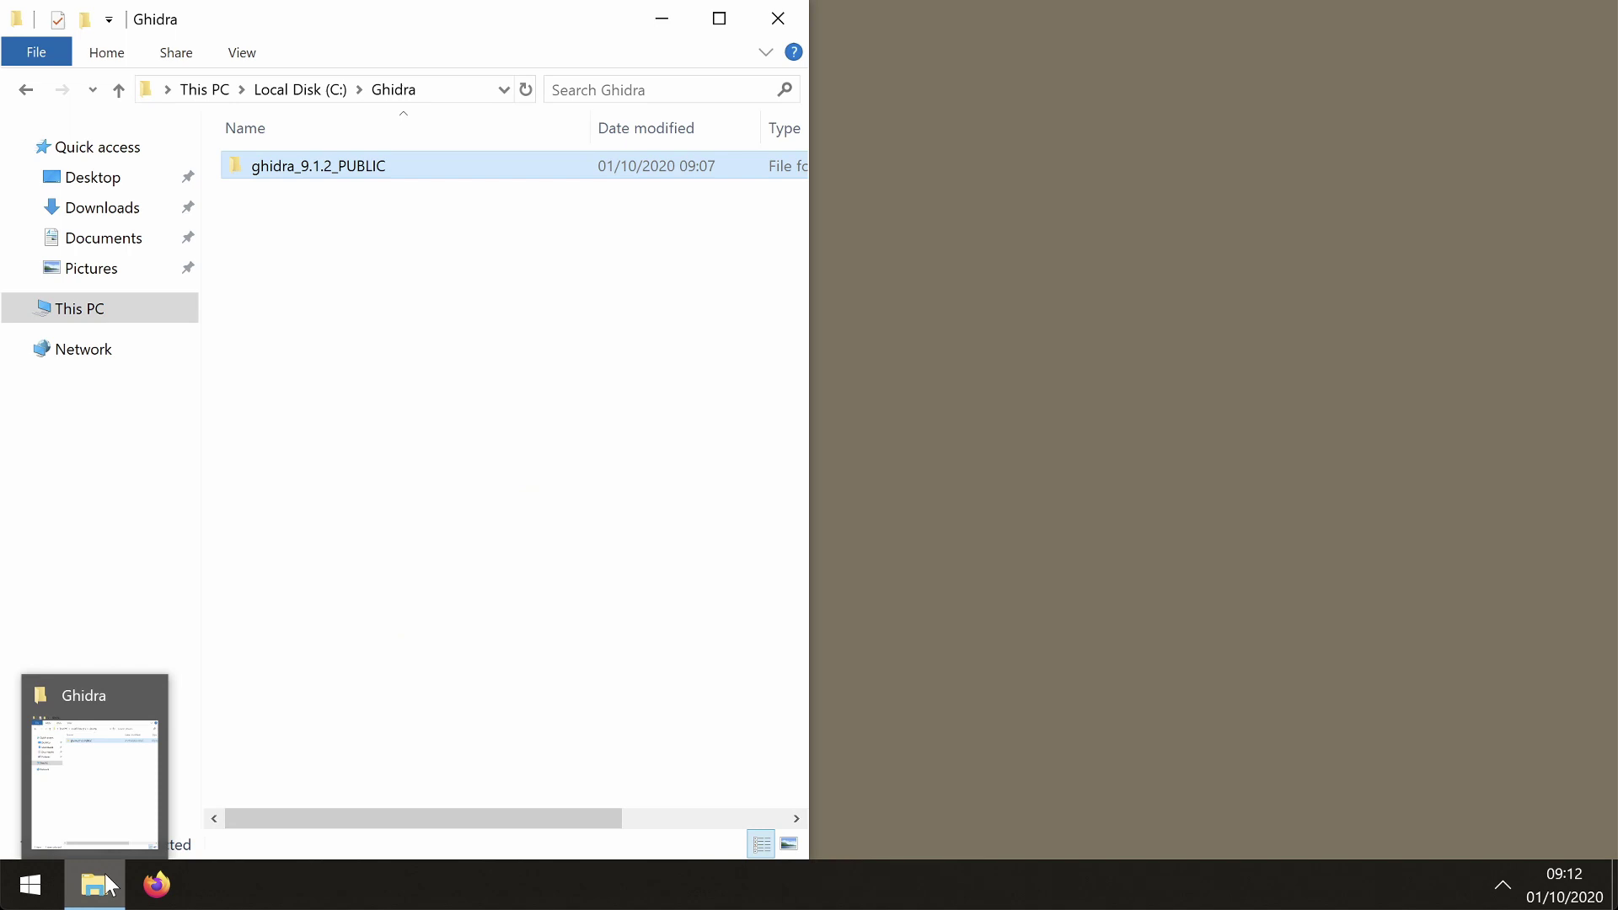
right_click(102, 885)
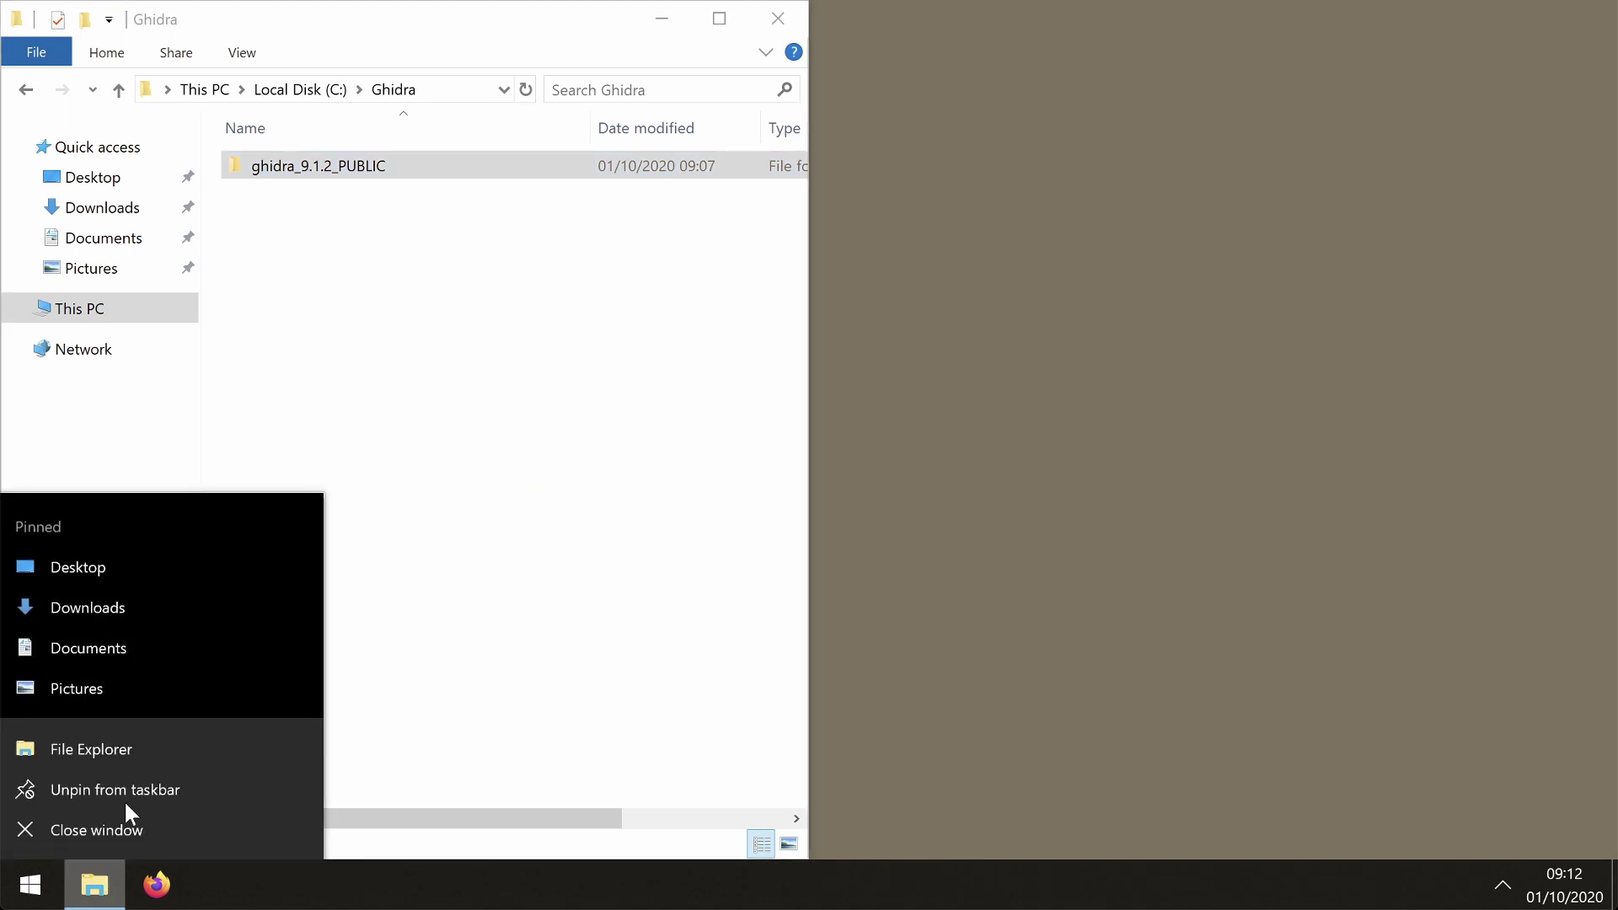
left_click(112, 746)
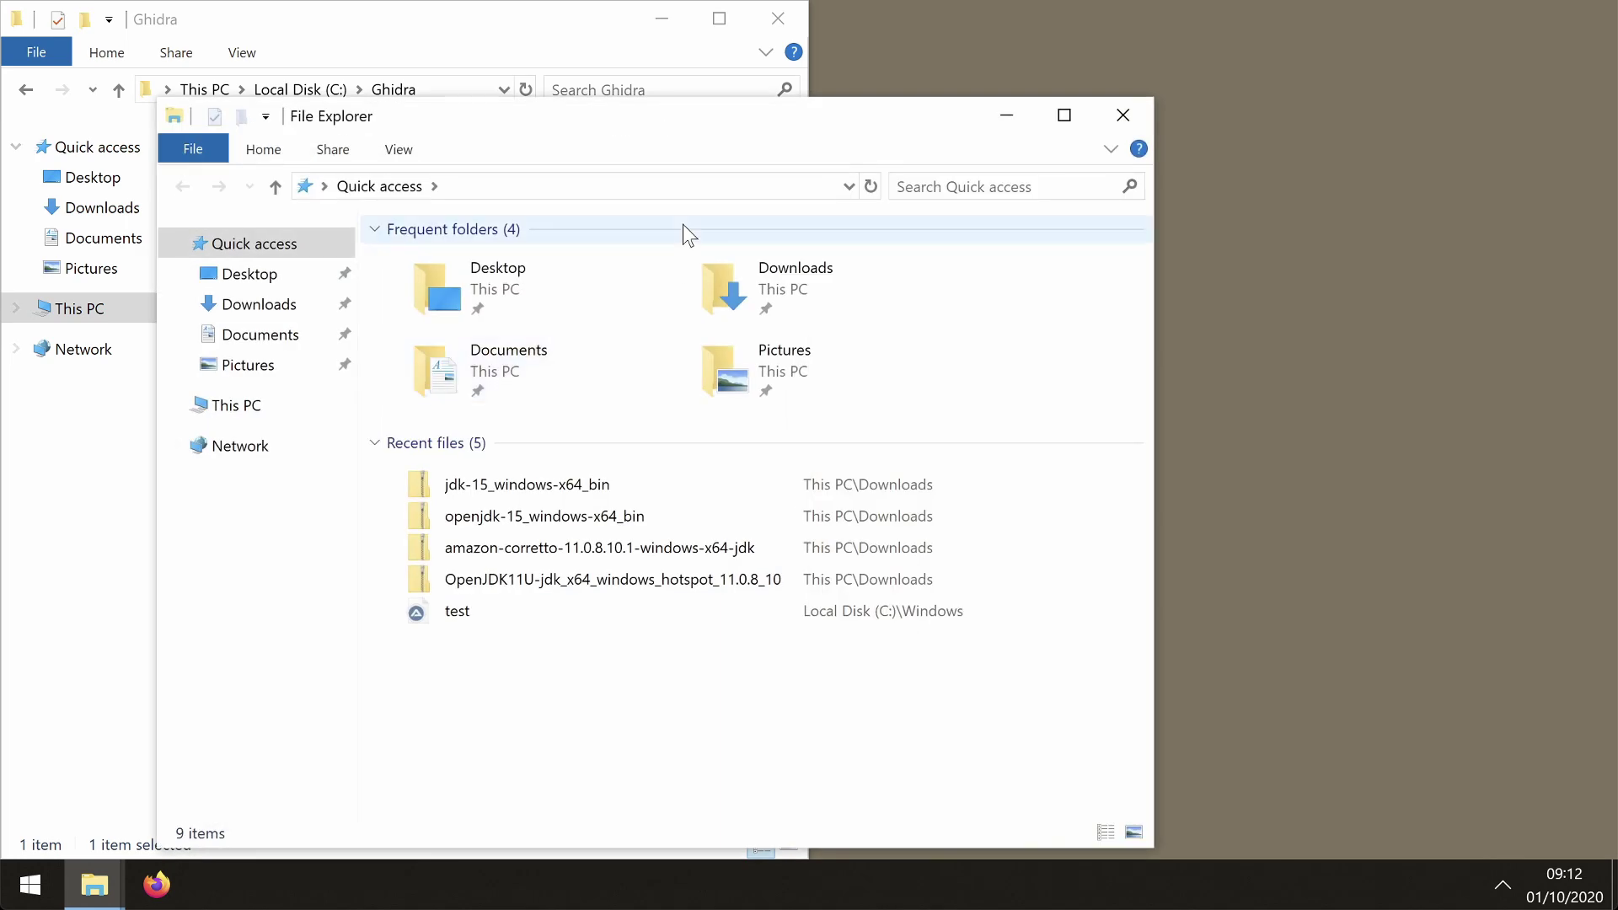
left_click_drag(673, 119, 1613, 177)
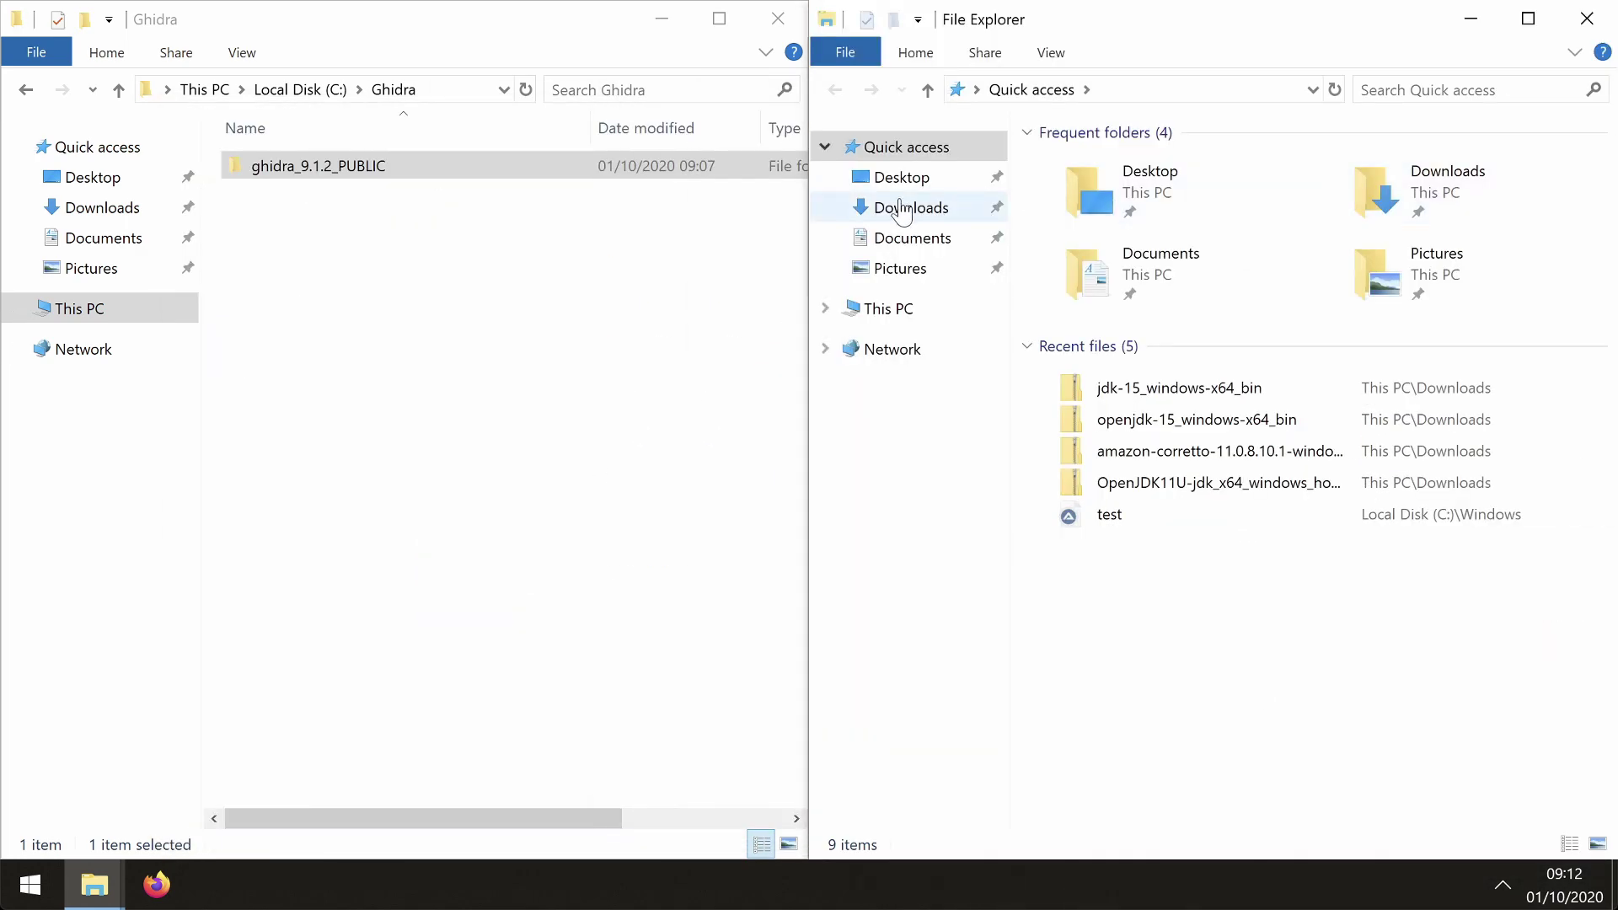
left_click(911, 207)
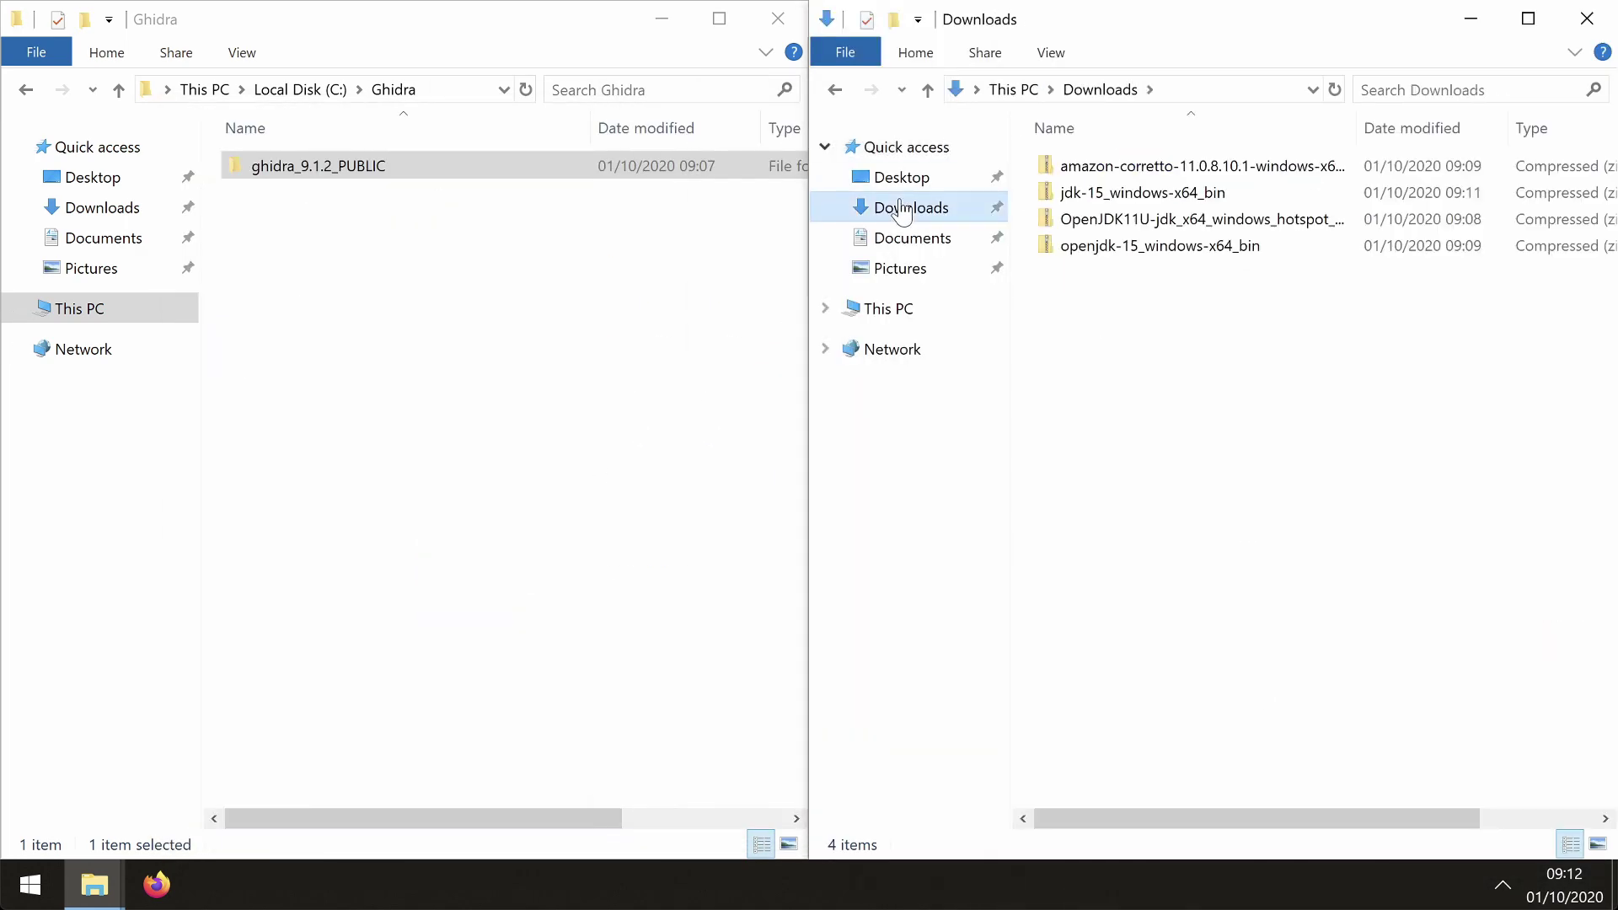
left_click(1132, 312)
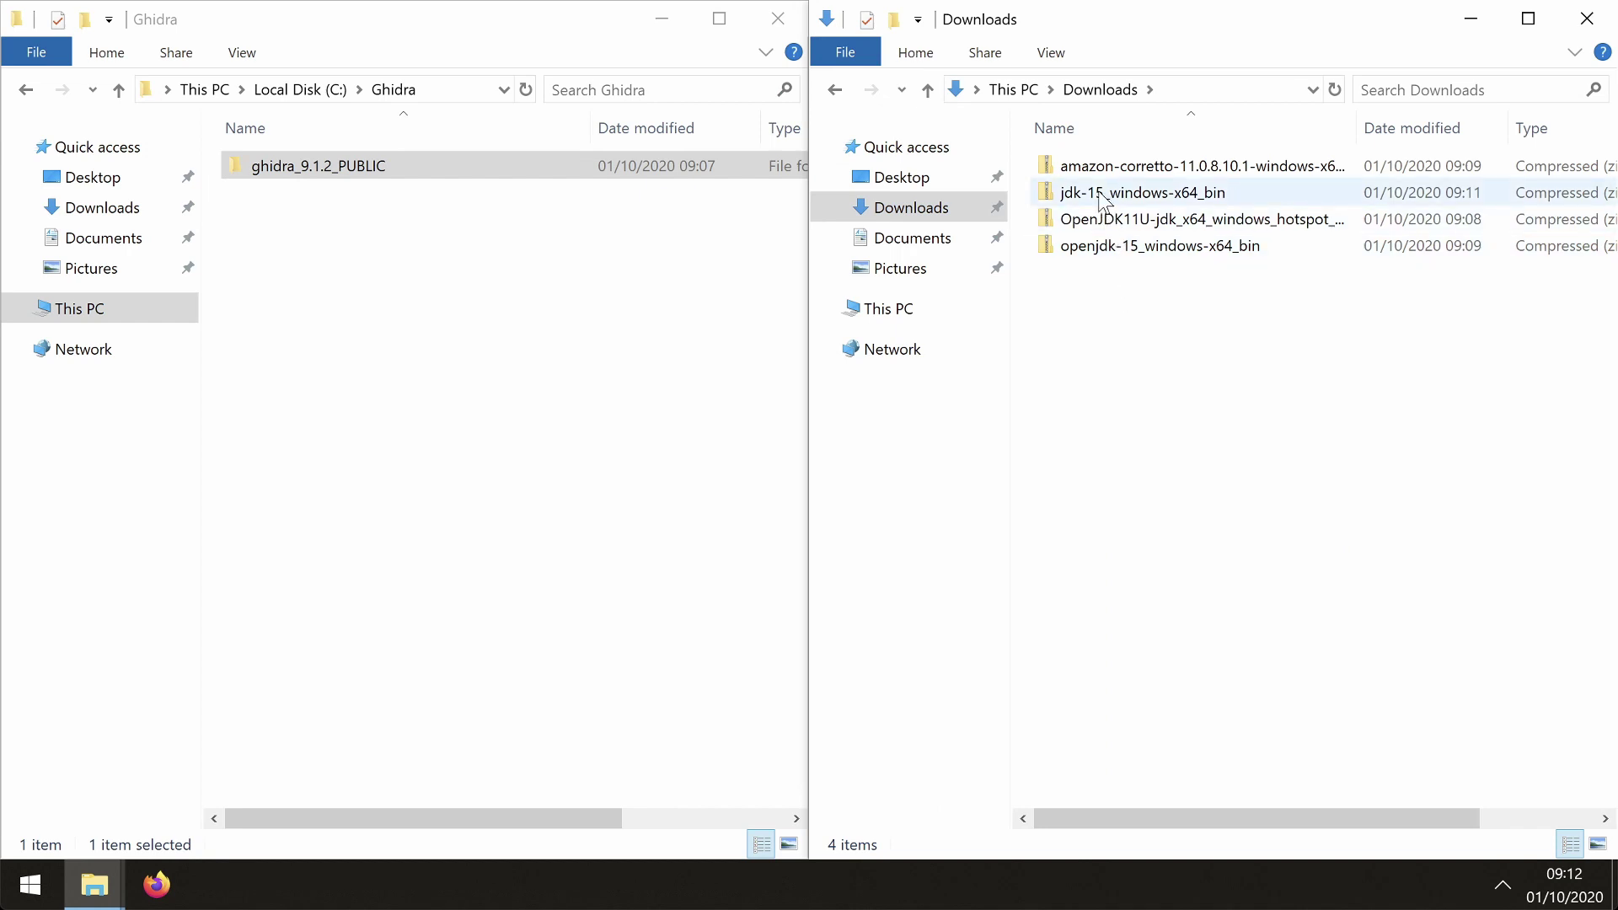
Extract jdk-15_windows-x64_bin.zip directly into C:\Ghidra, with no extra subfolder
left_click_drag(1103, 200, 506, 319)
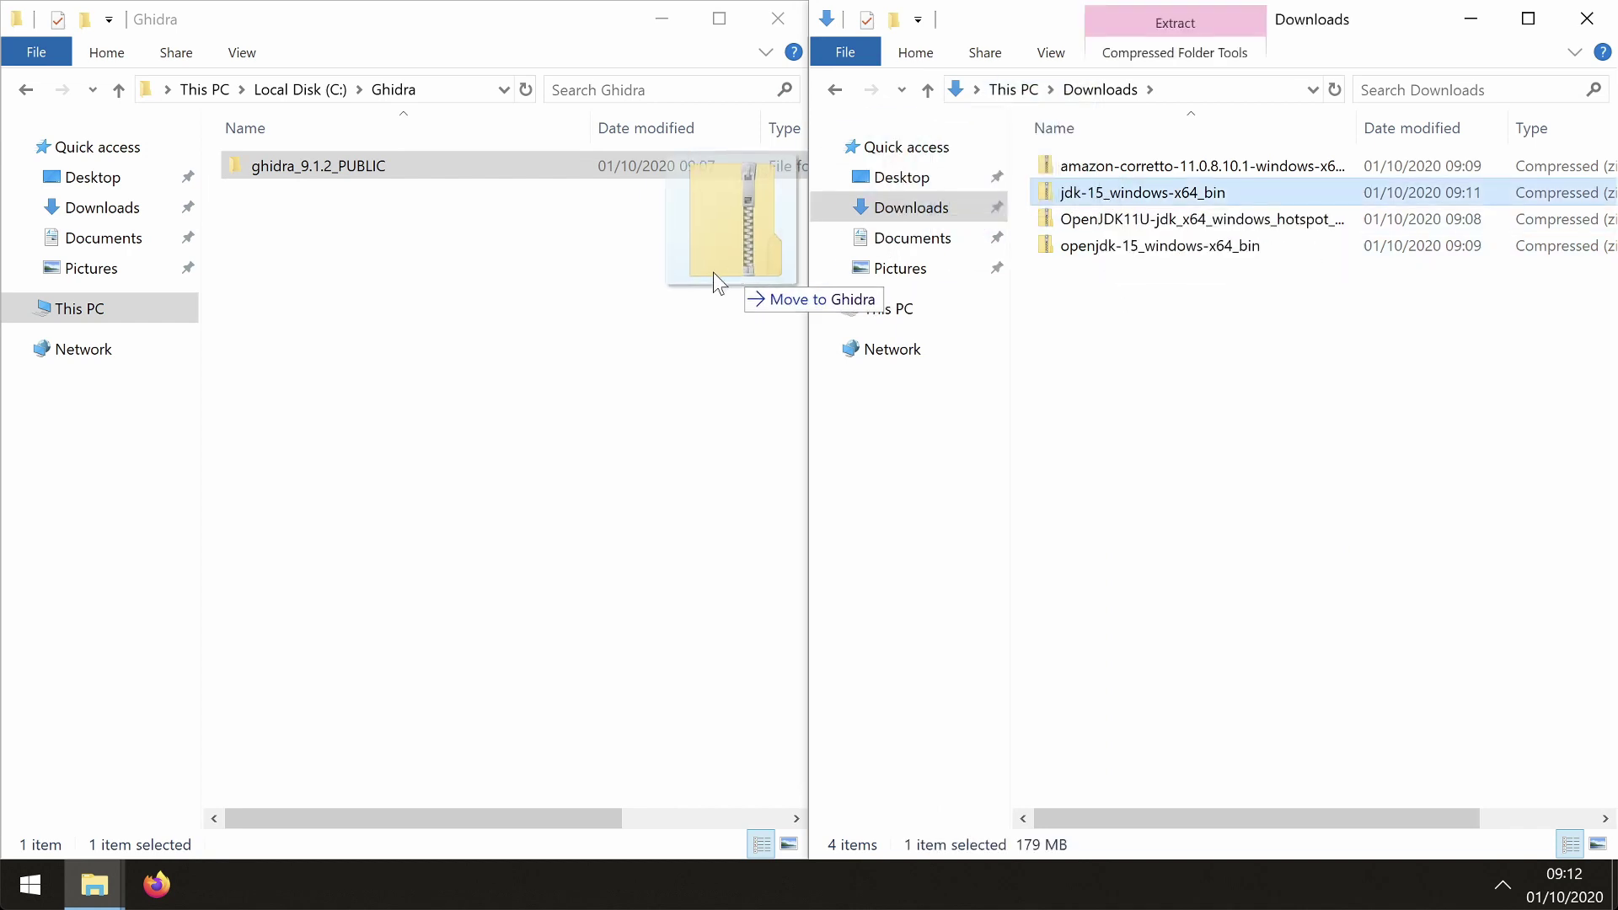
left_click(570, 326)
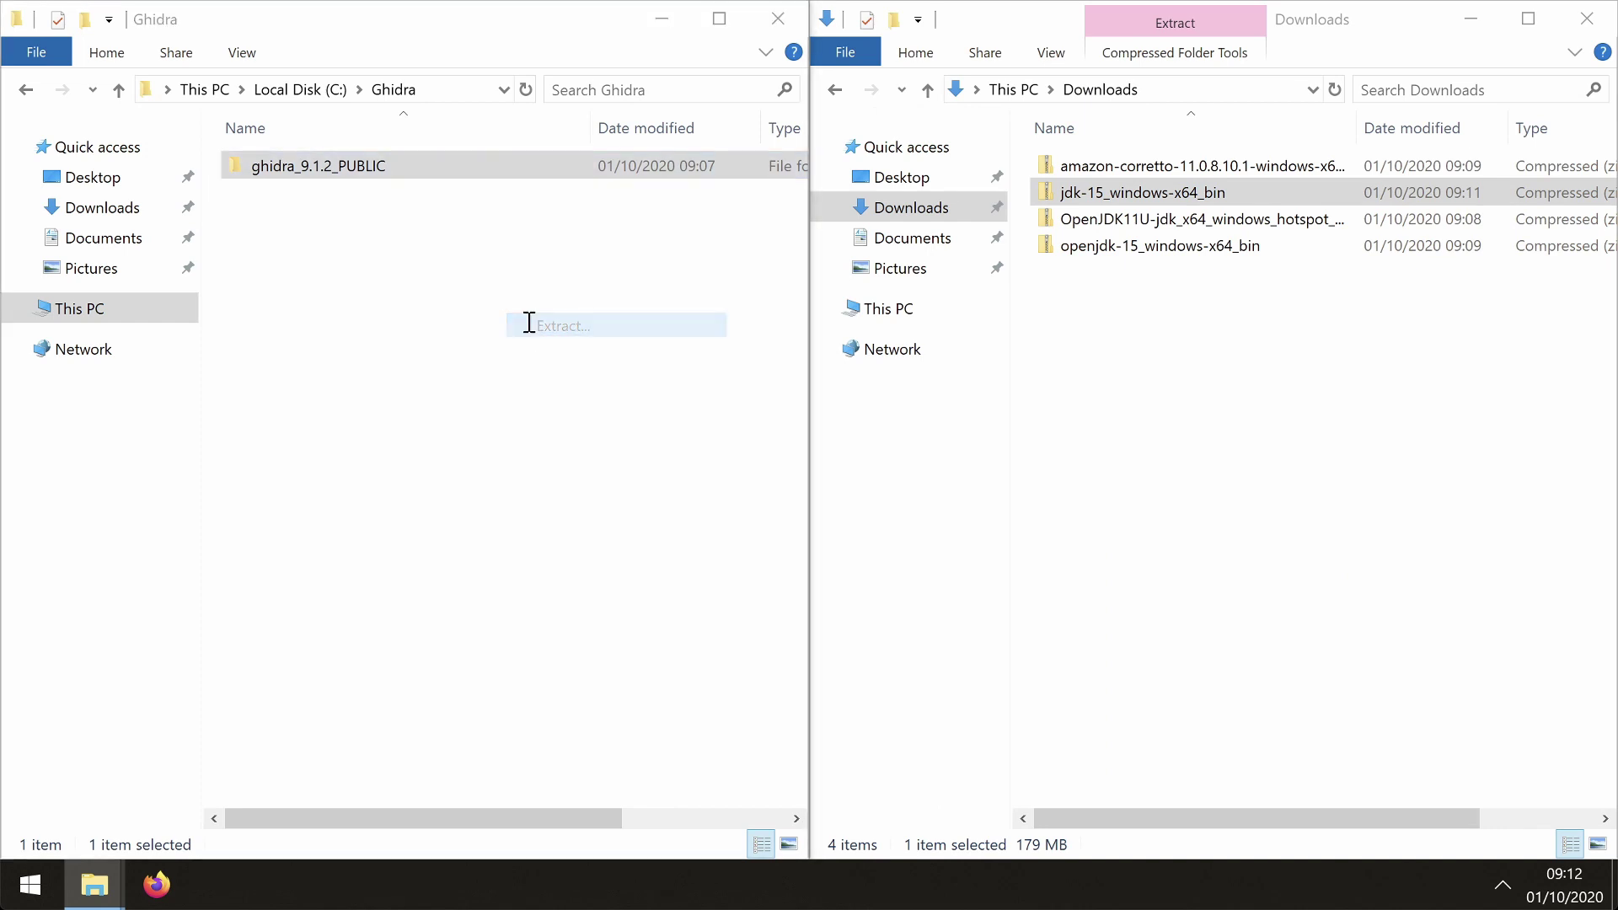
left_click_drag(567, 327, 803, 334)
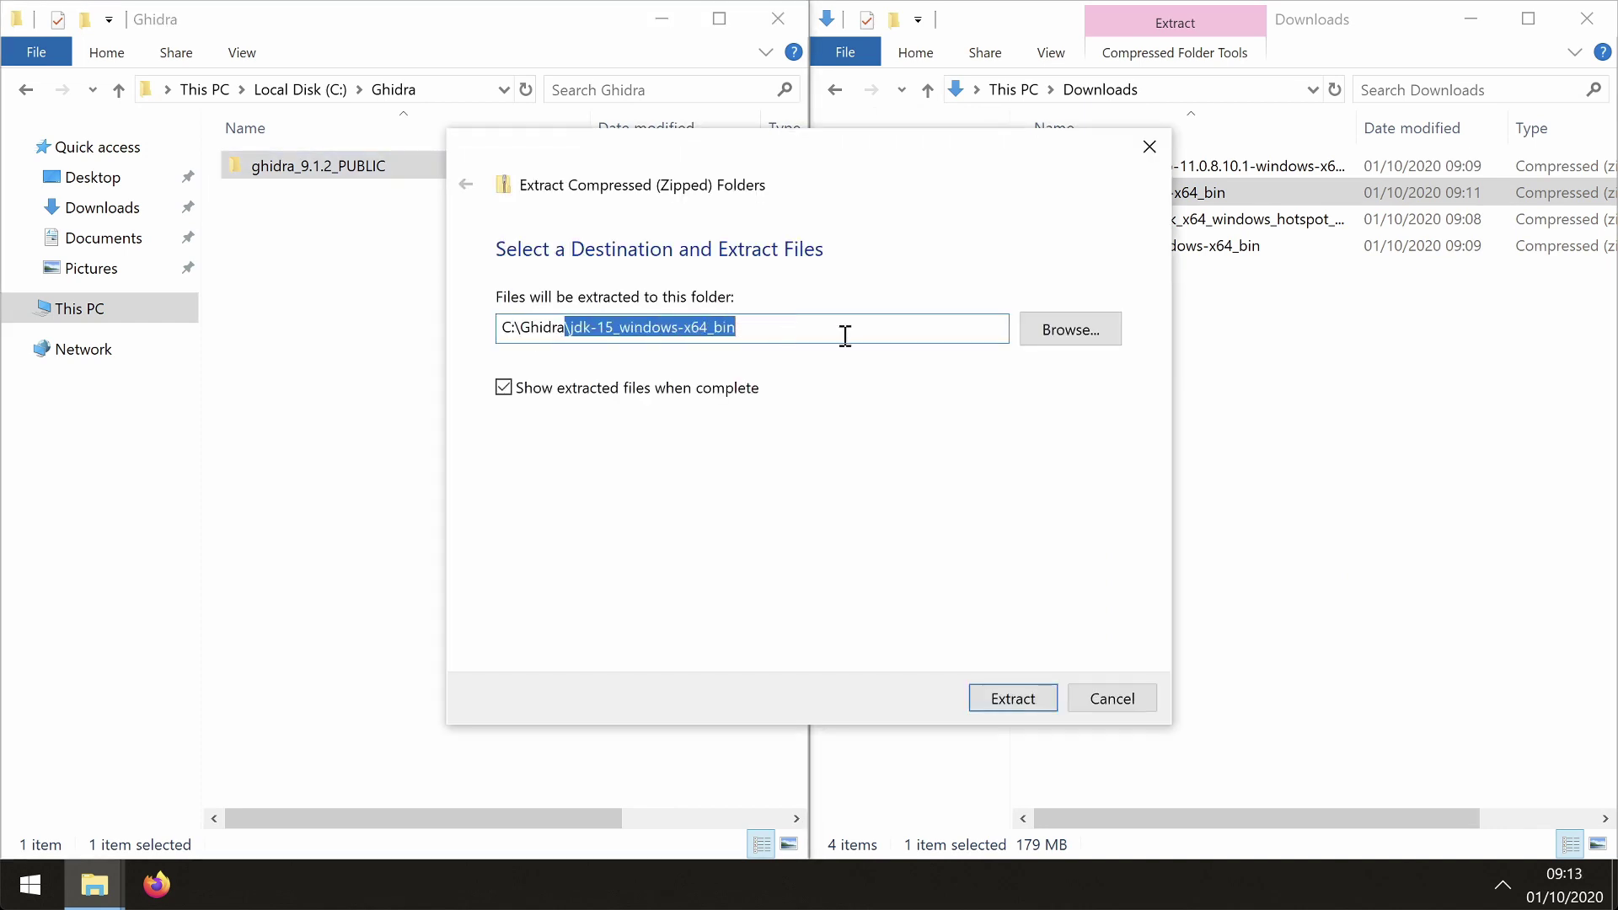
key("BackSpace")
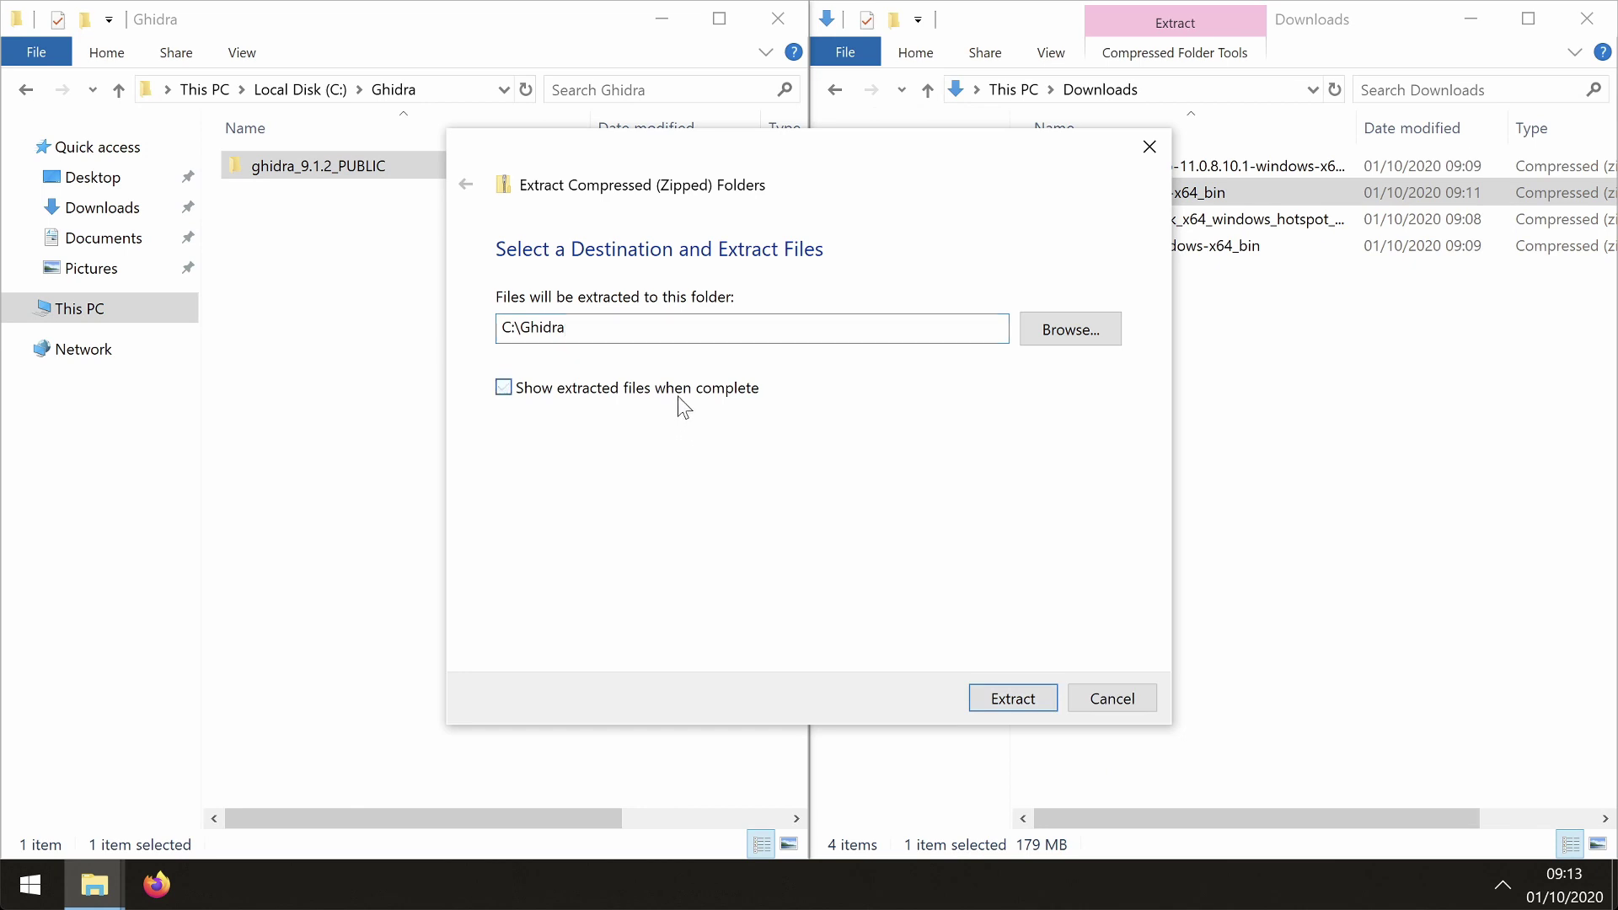
left_click(999, 698)
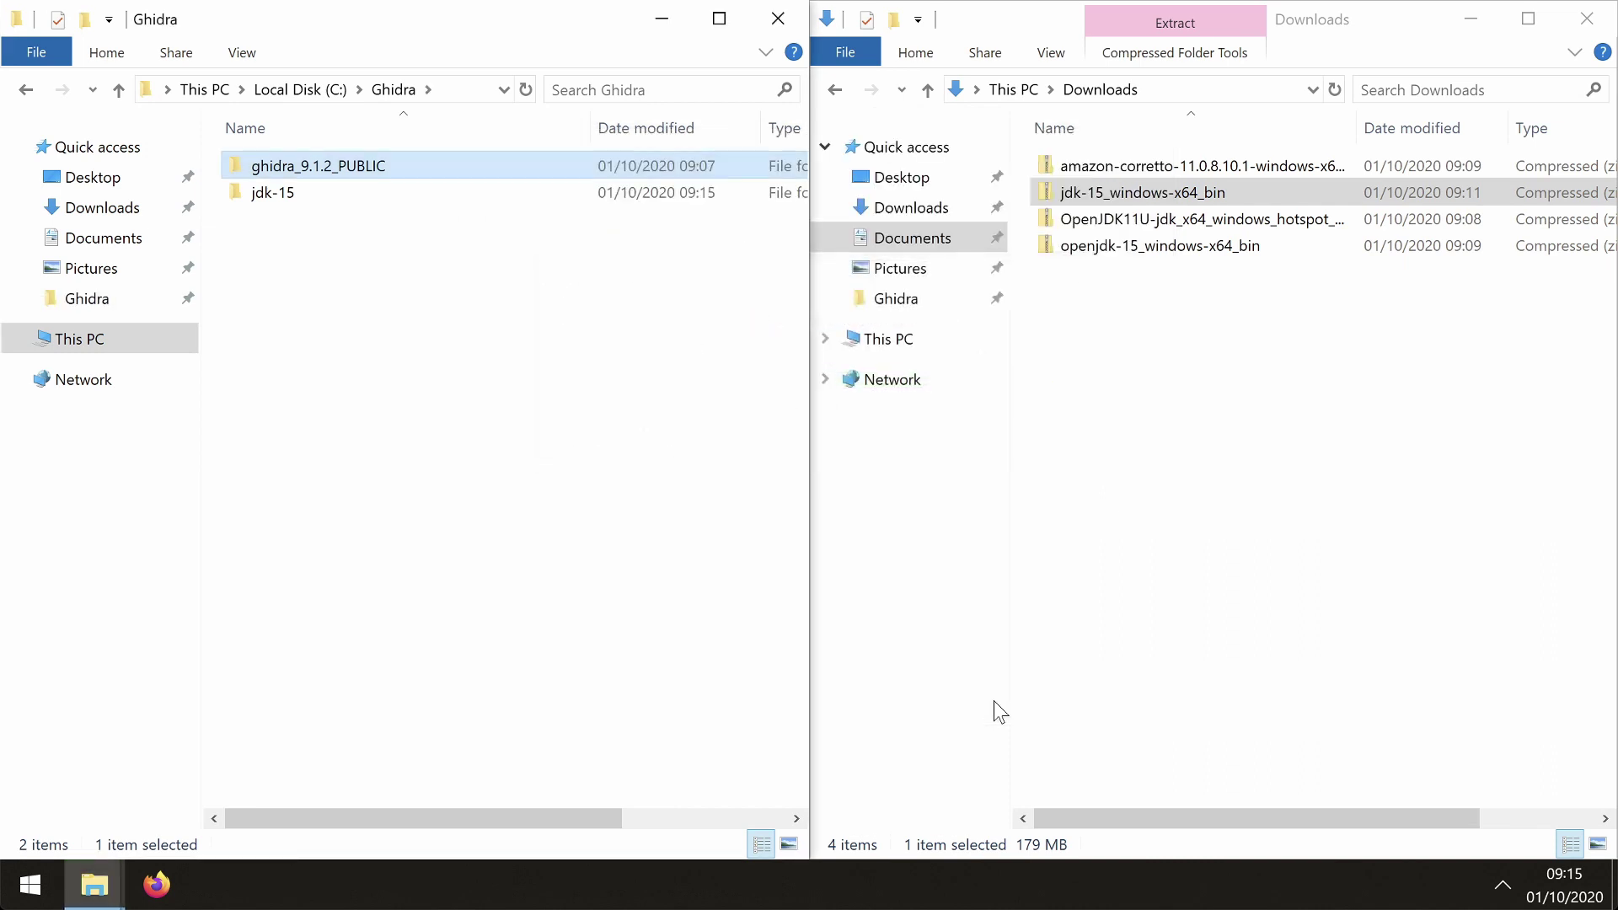
left_click(338, 372)
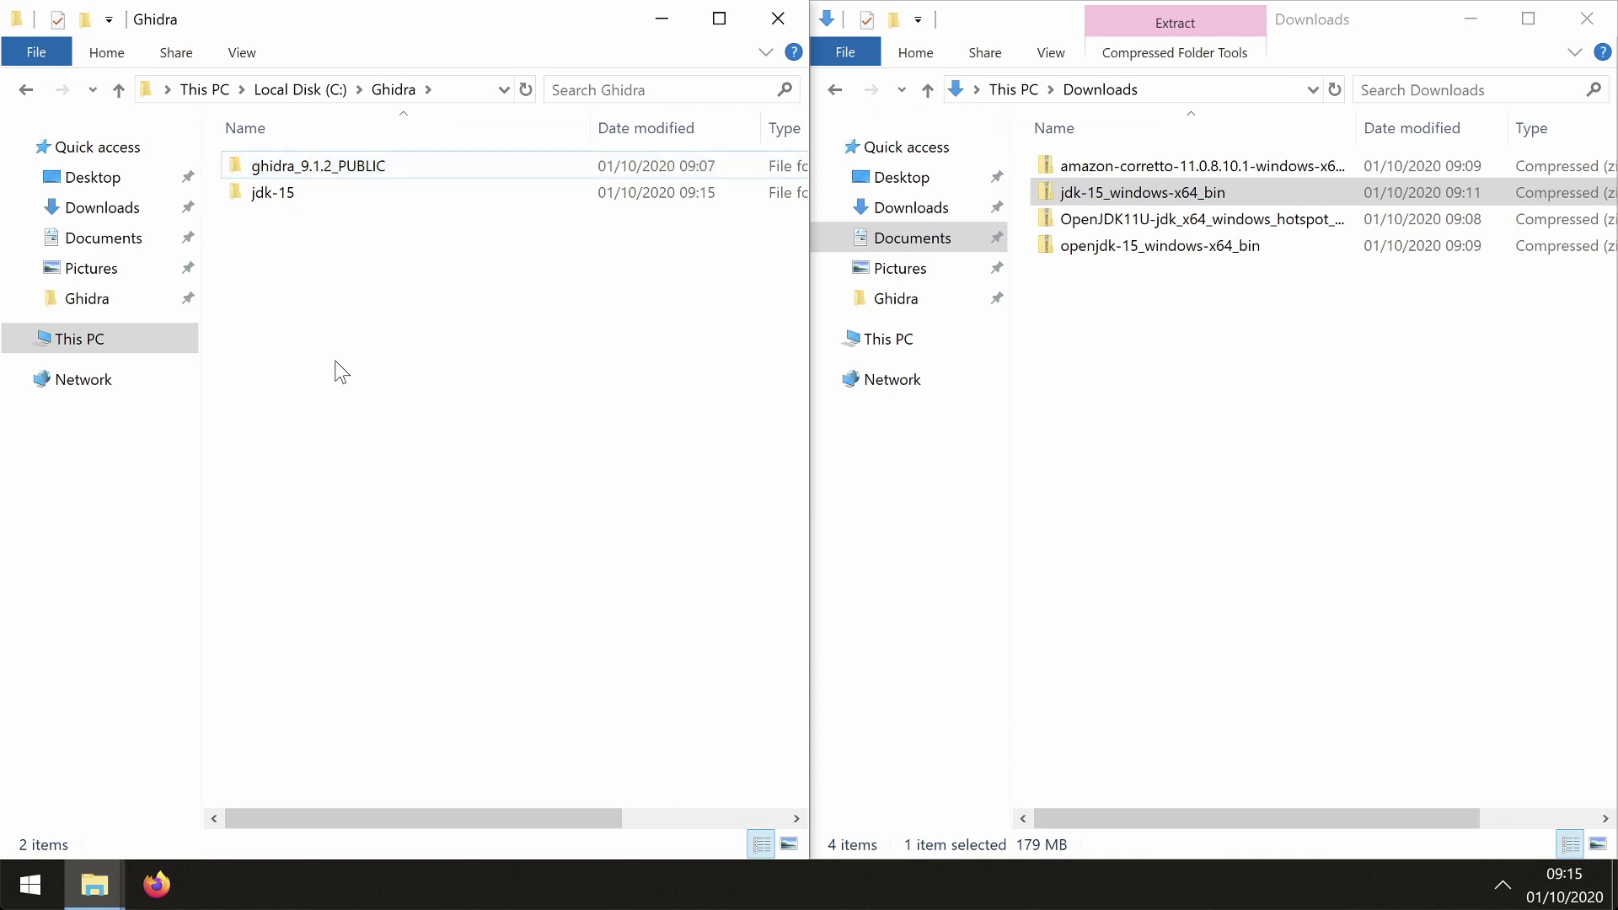
Close Downloads, maximize the Ghidra folder window, and launch Notepad from search
left_click(1587, 18)
left_click(722, 20)
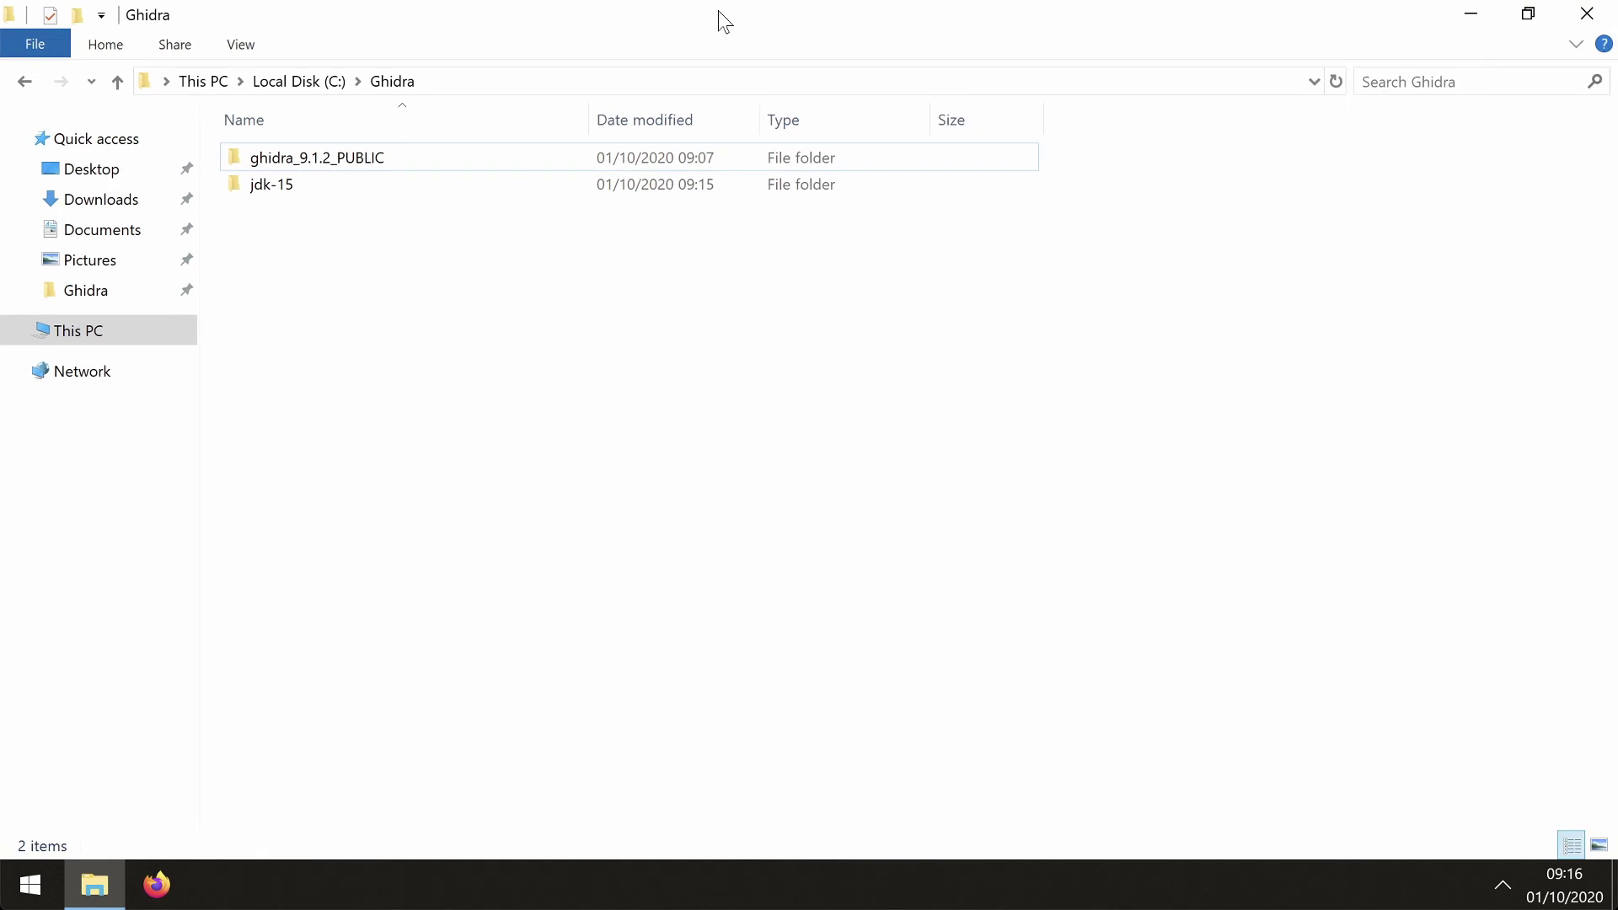
left_click(29, 884)
type("notepqd")
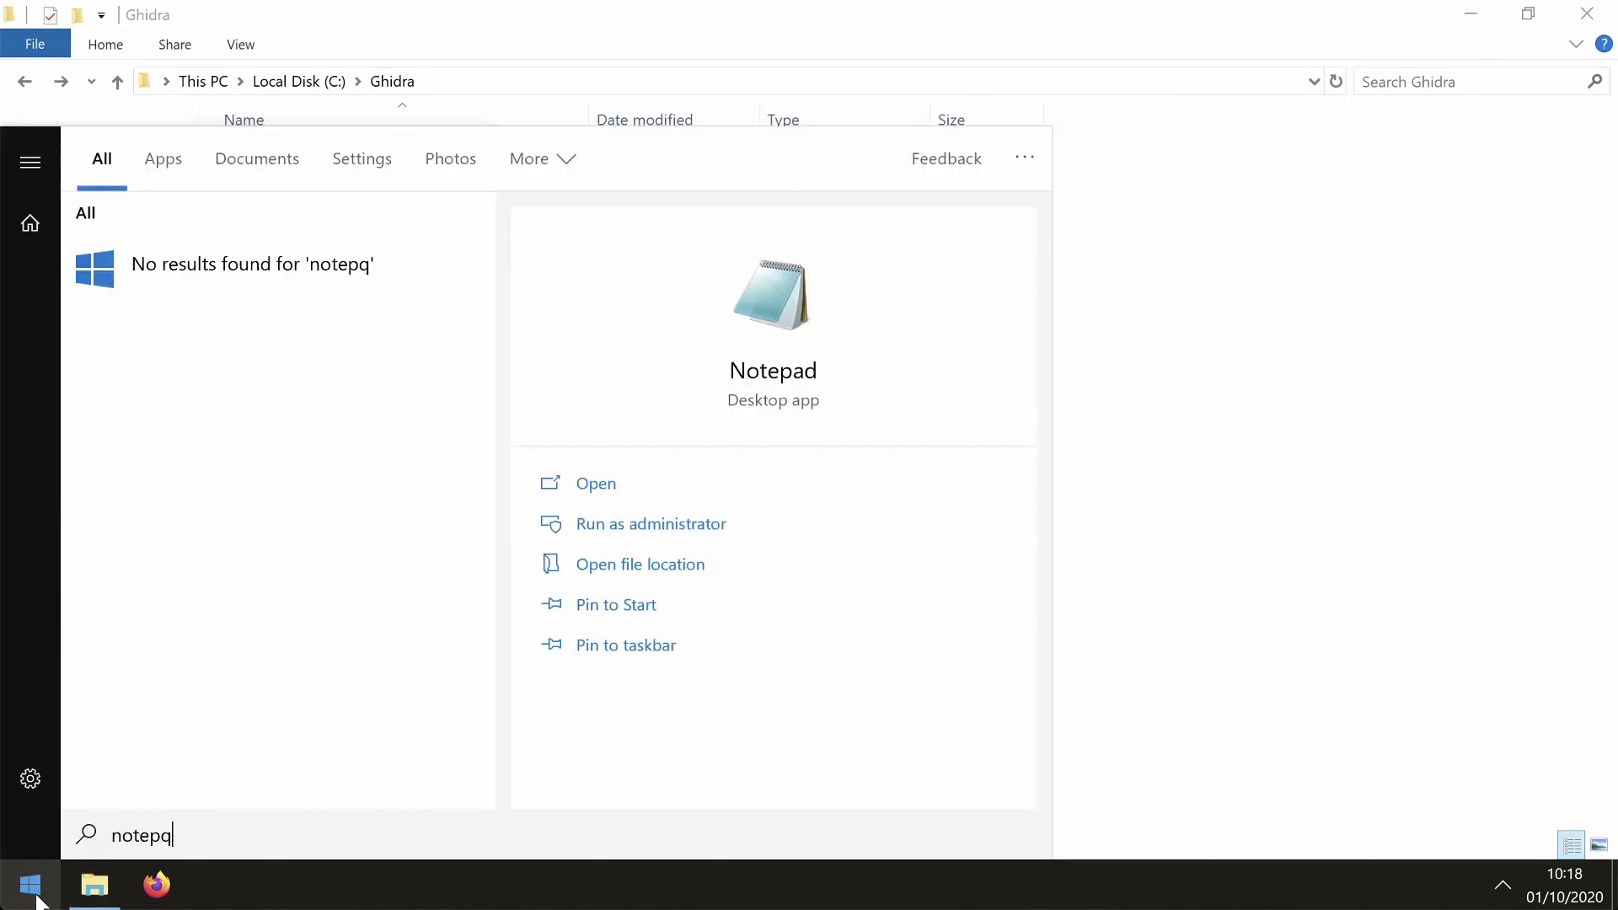
key("Return")
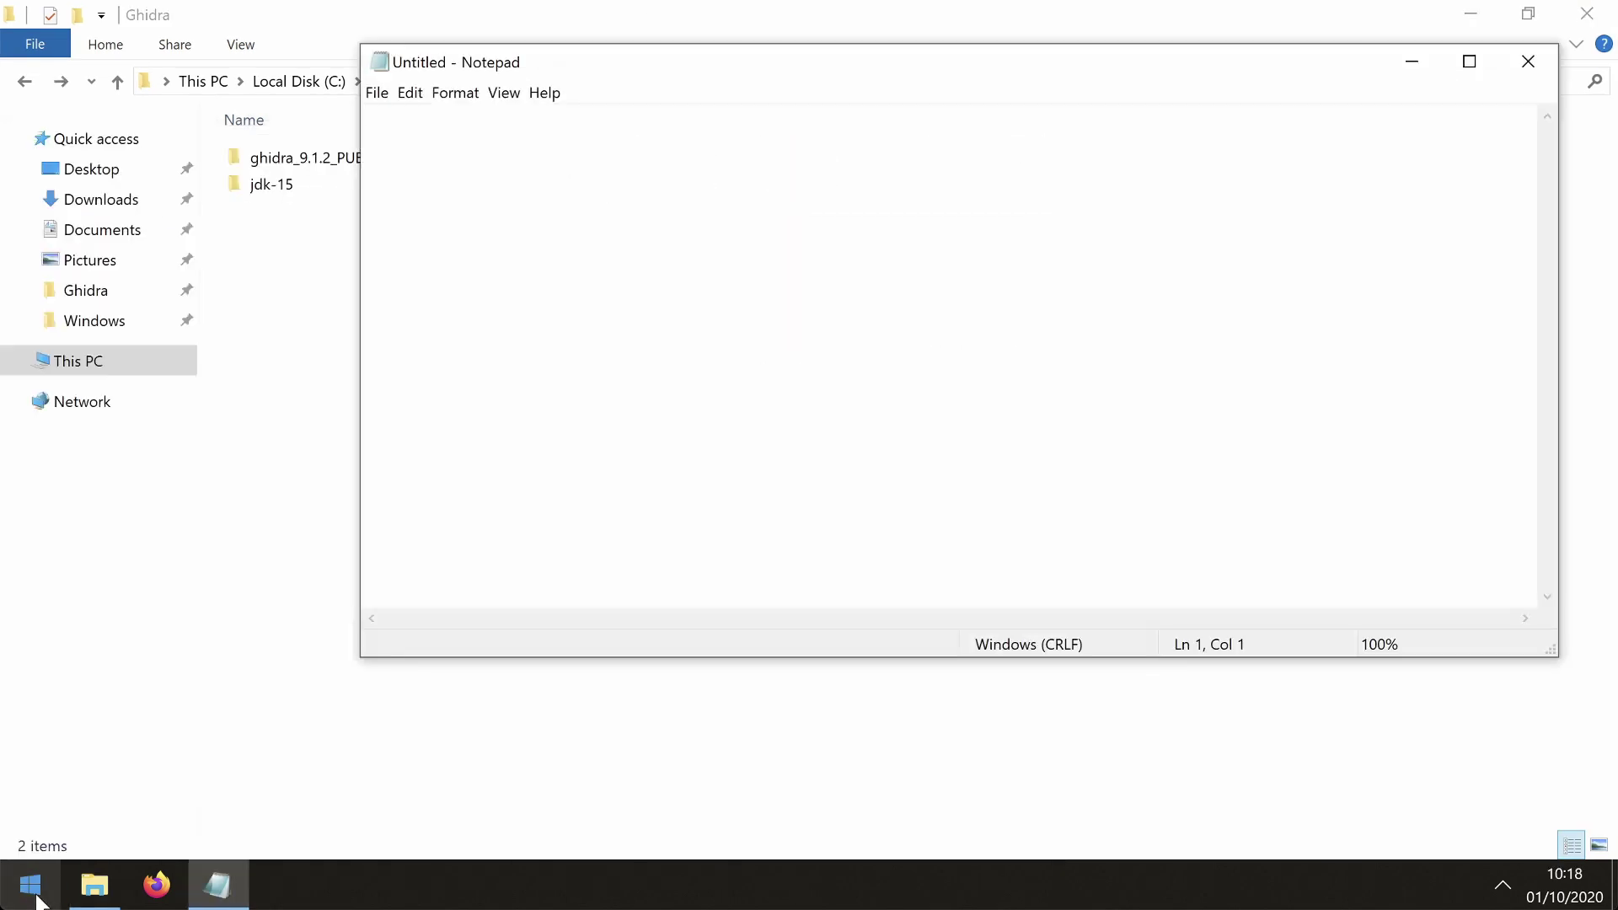
type("@ECHO OFF SET __TMP__PATH=%PATH% SET __TMP__JAVAHOME=%JAVA_HOME% SET JAVA")
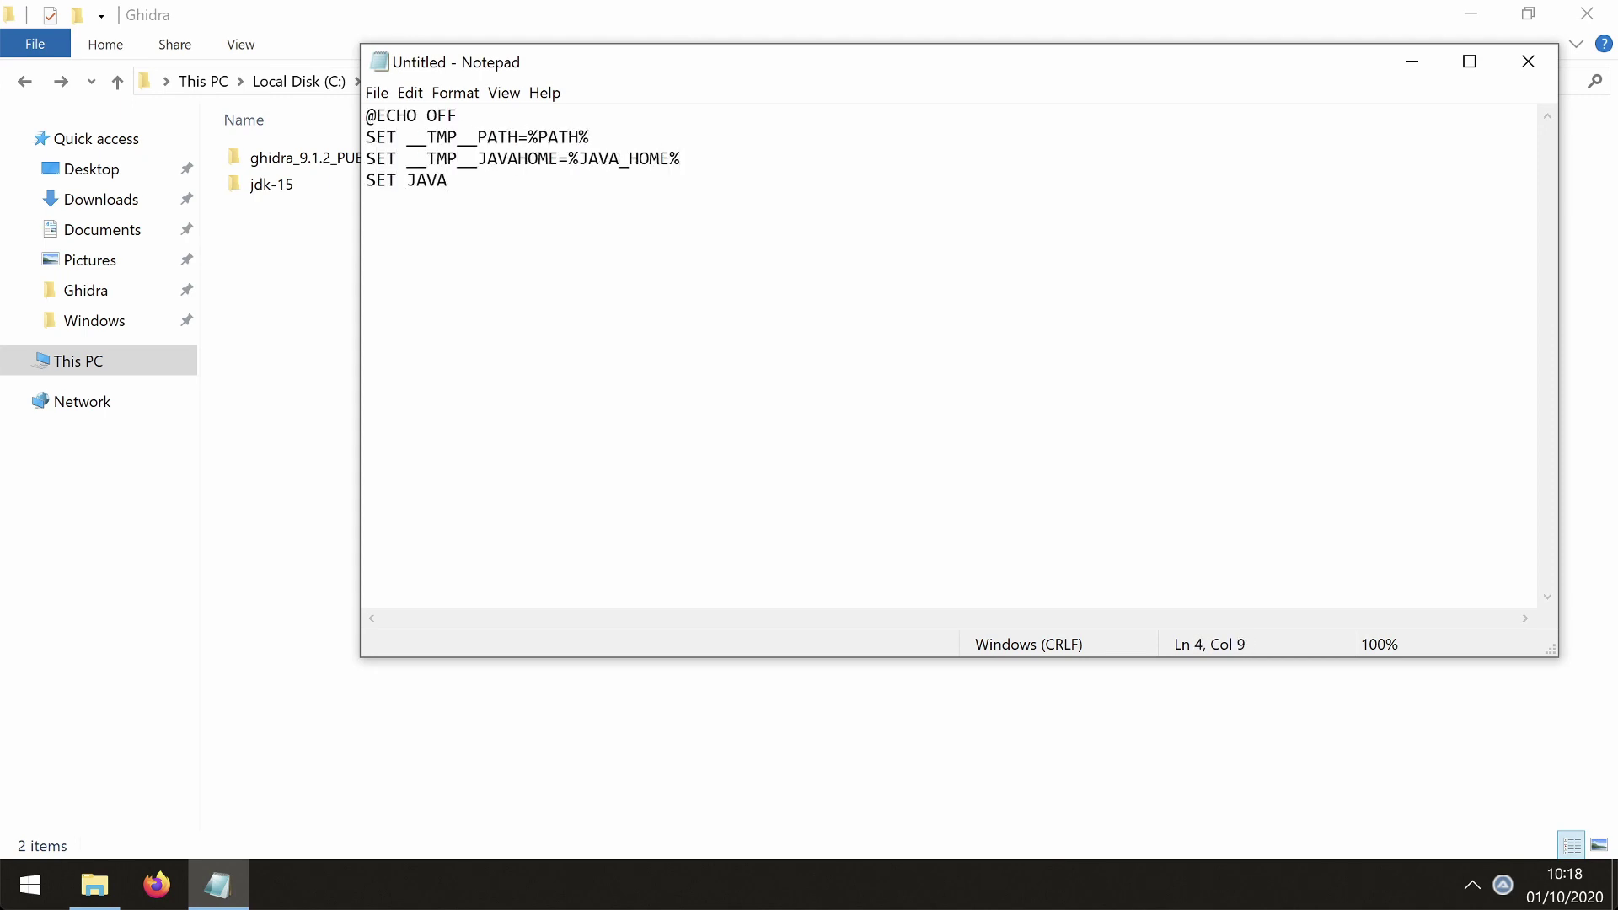
type("_HOME=%~dp0jdk-15 PATH=%JAVA_HOME%\\bin;%PATH% CALL \"%~dp0ghidra_9.1.2_PUBLIC\\ghidraRun.bat\" %* PATH=%__TMP__PATH% SET JAVA")
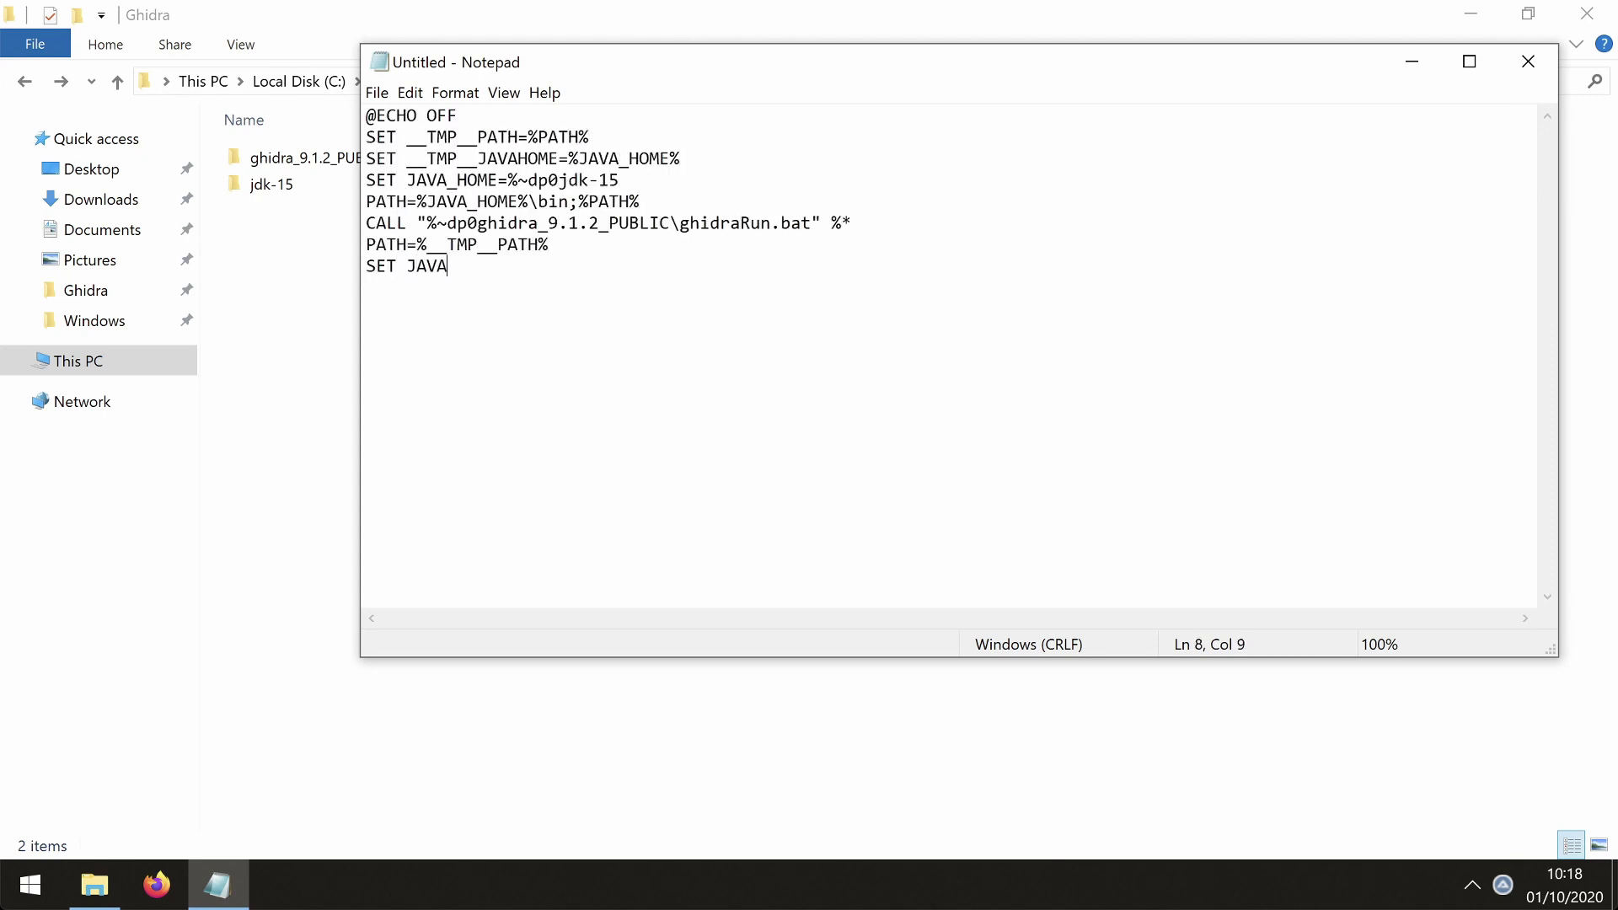
type("_HOME=%__TMP__JAVAHOME% SET __TMP__JAVAHOME= SET __TMP__PATH=")
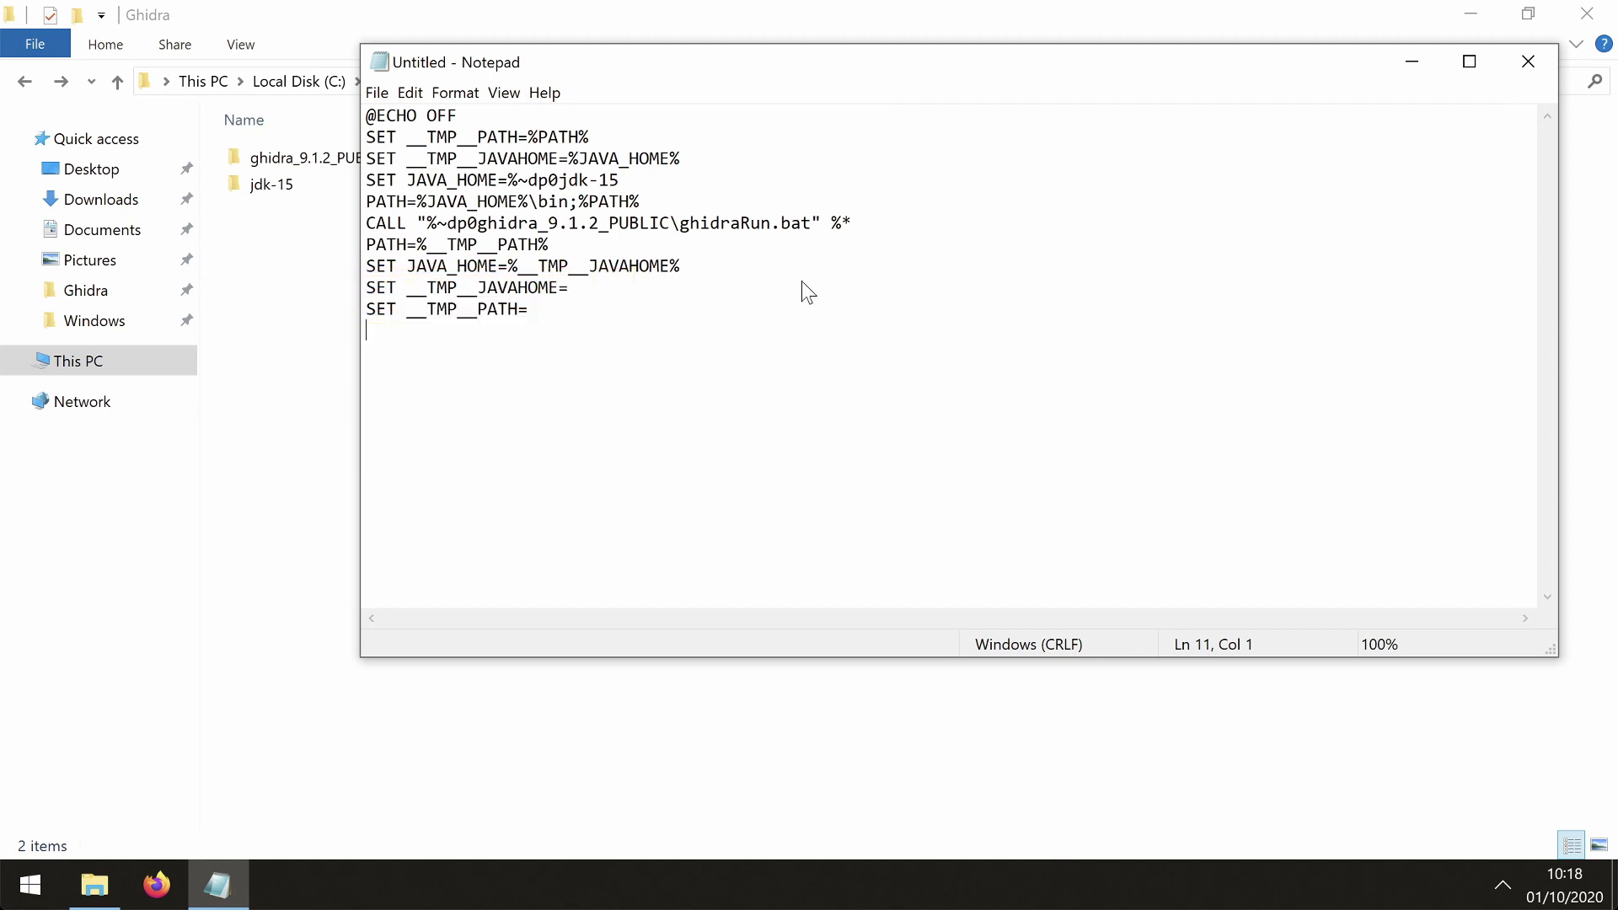
Save the script as ghidra.cmd in C:\Ghidra
key("ctrl+s")
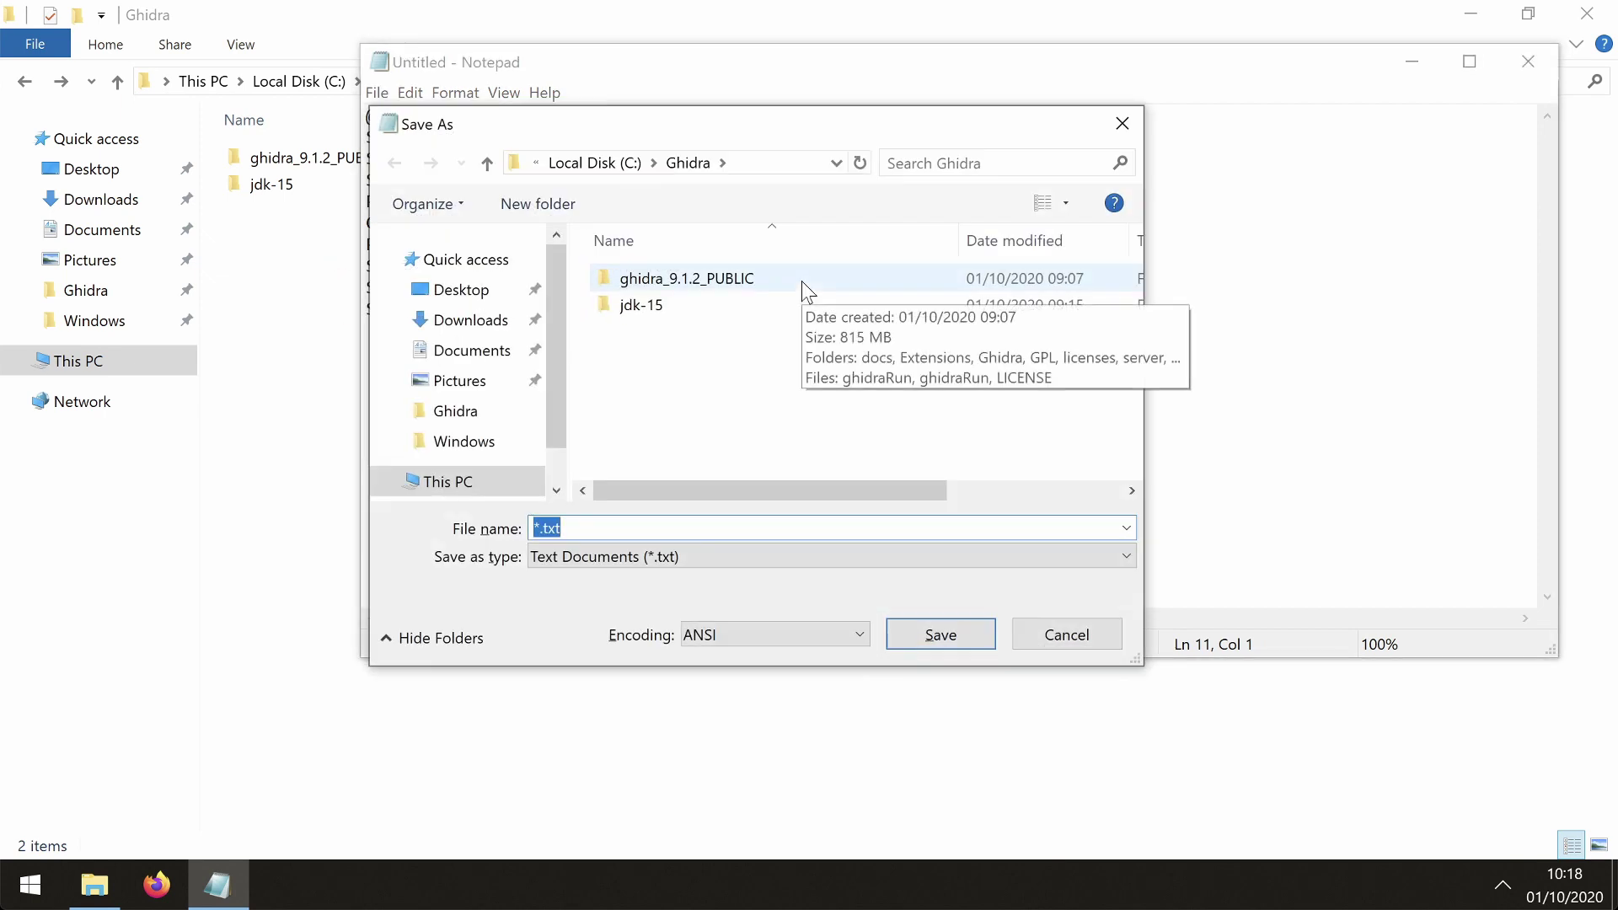
type("ghidra.cmd")
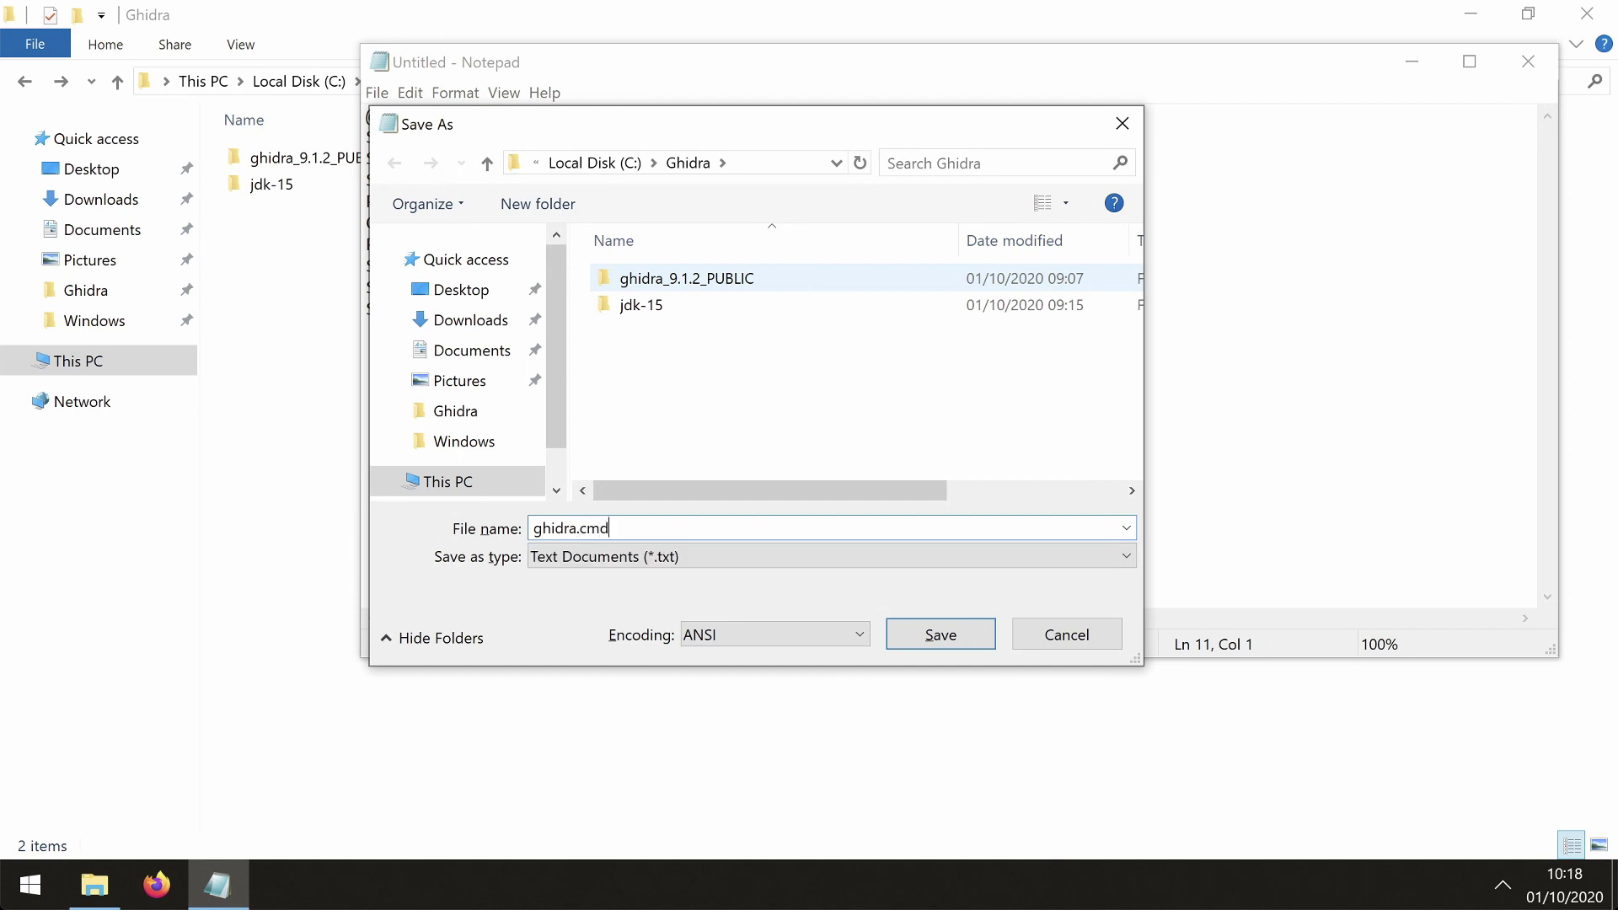
left_click(939, 636)
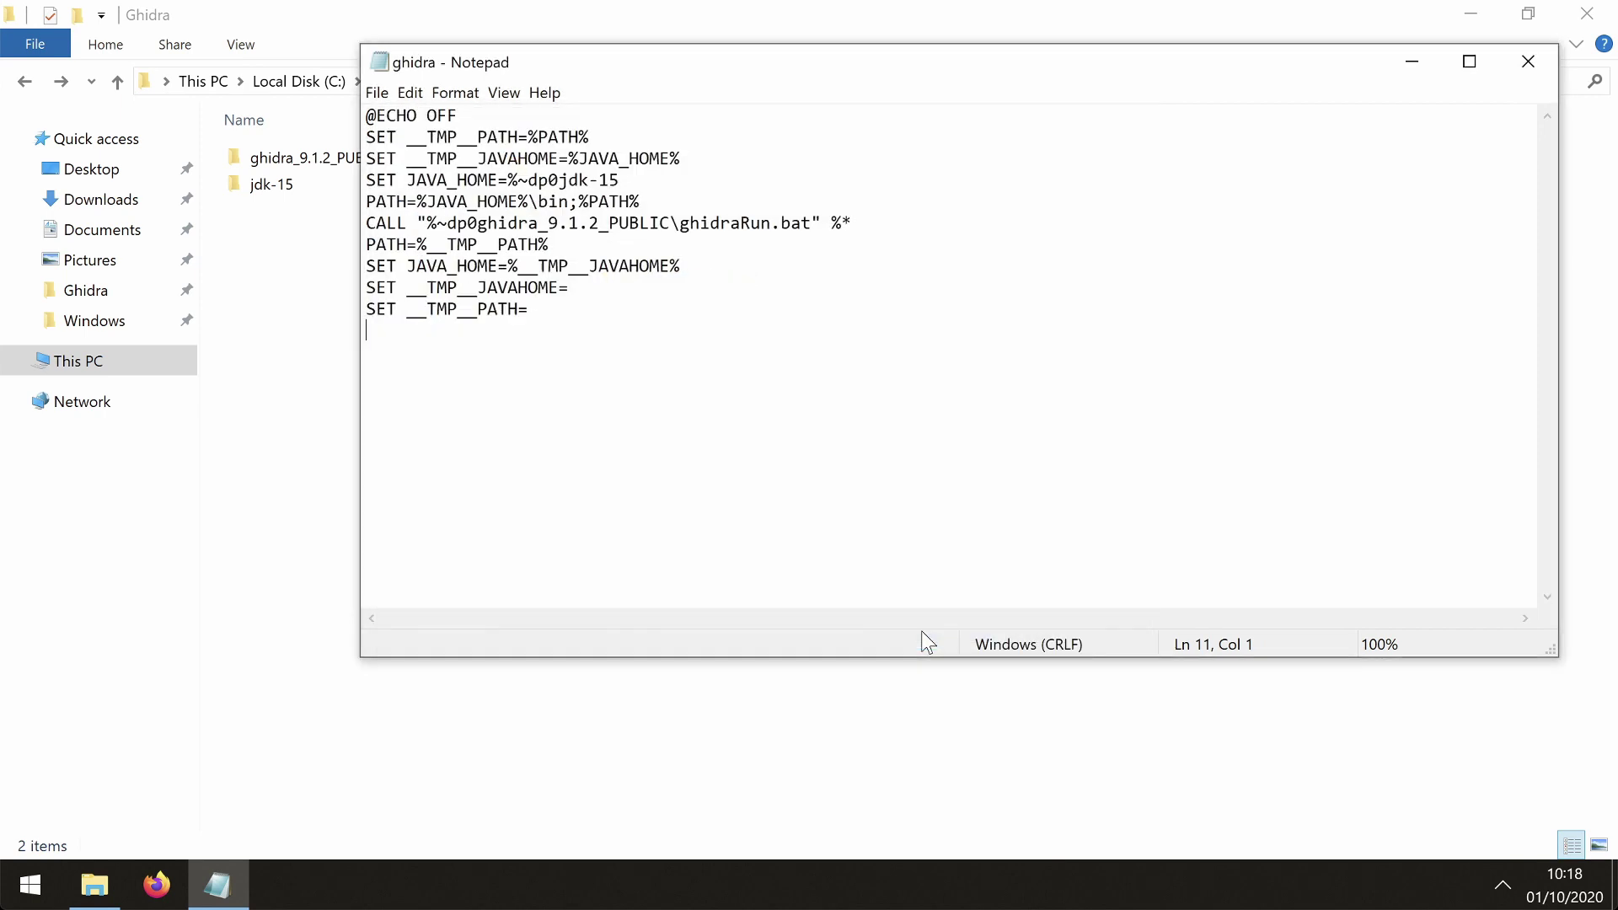
Close Notepad and test ghidra.cmd: accept the agreement, skip the tip, then close Ghidra
left_click(1527, 68)
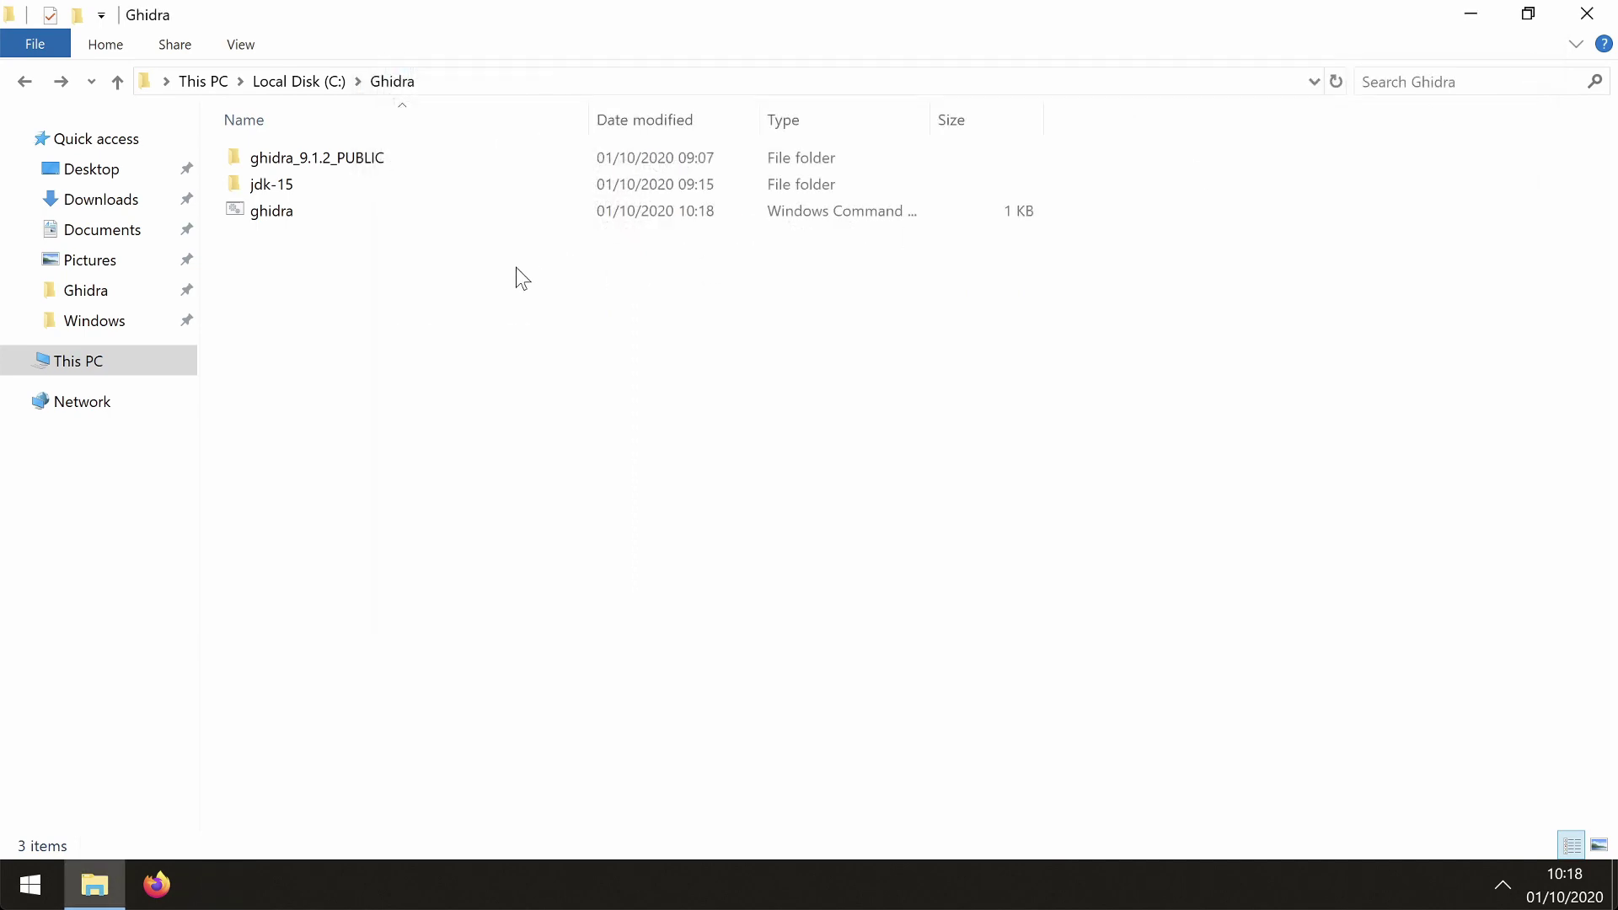
double_click(272, 210)
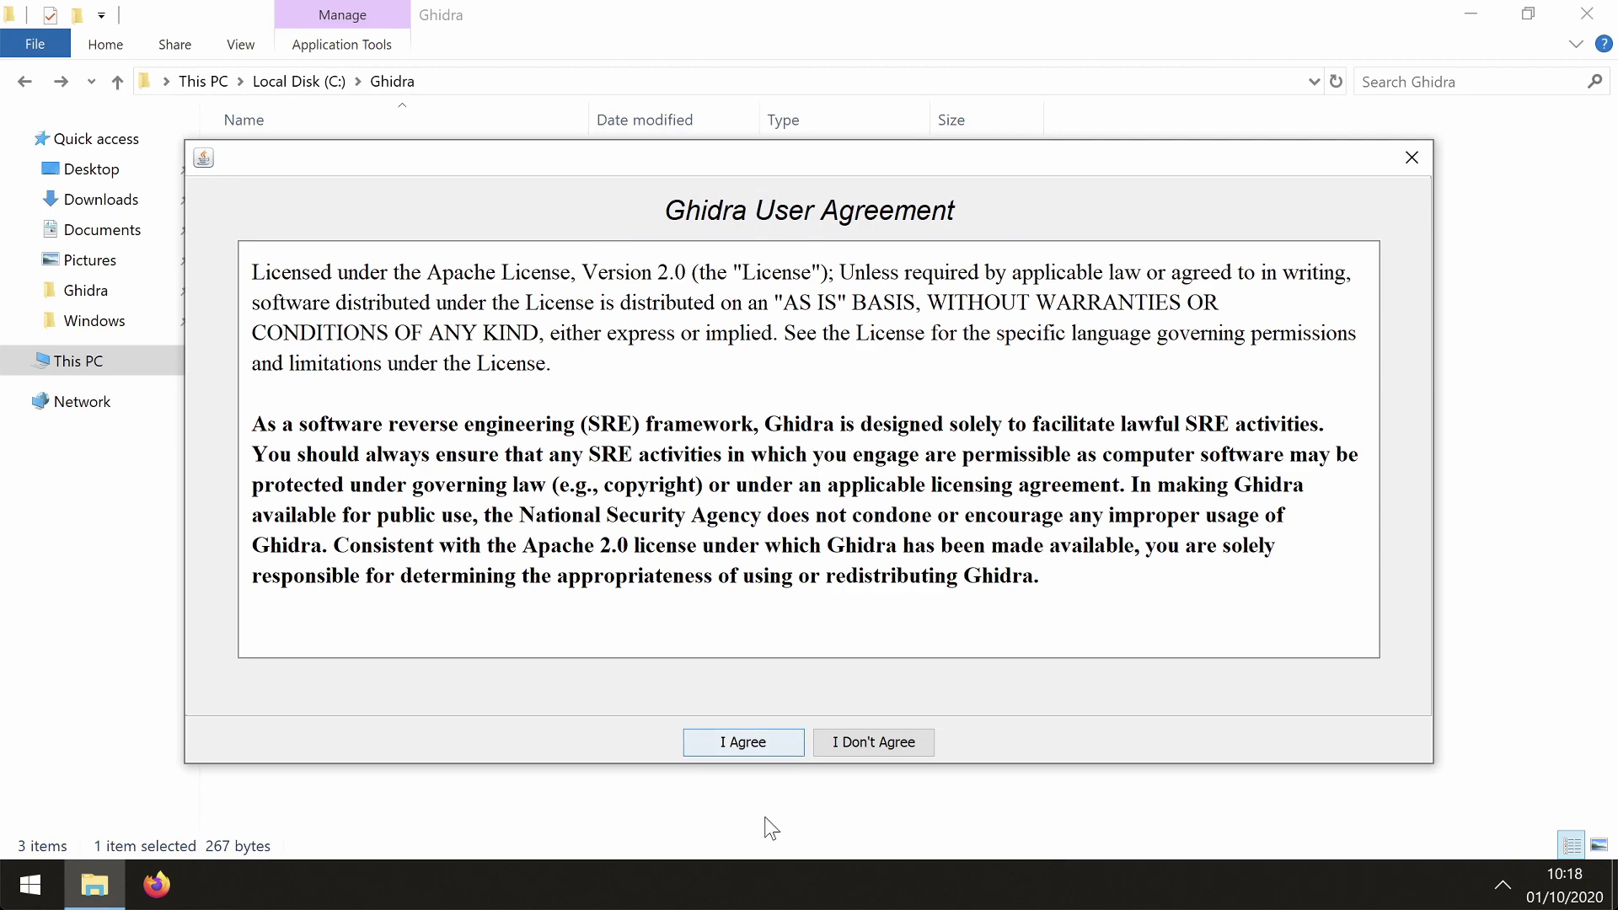
left_click(743, 741)
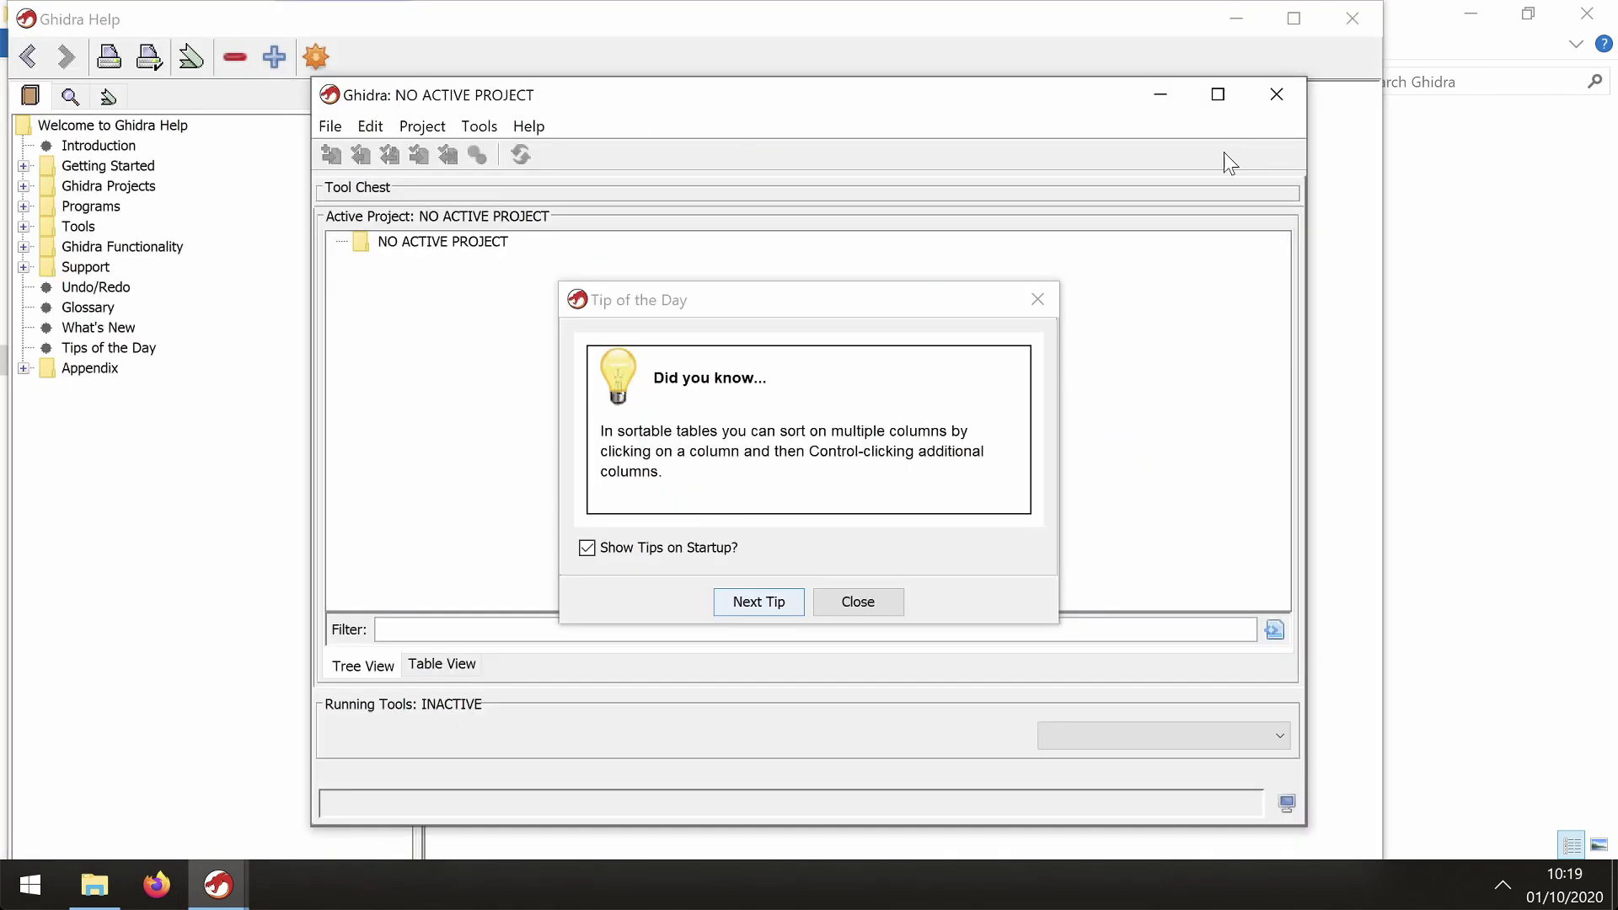
left_click(856, 602)
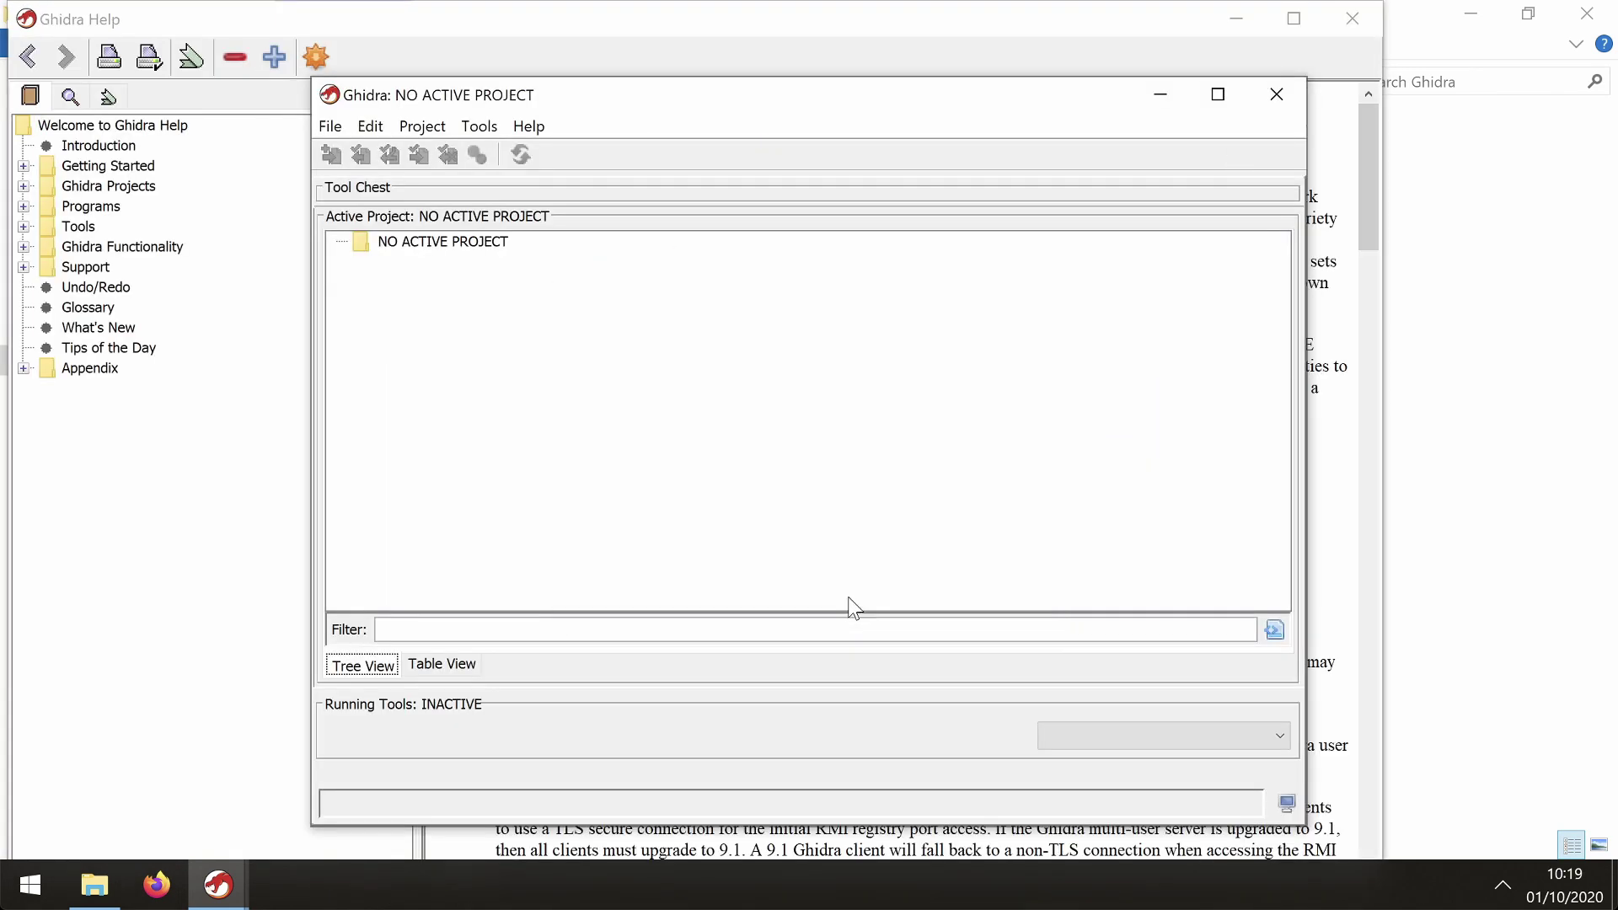
left_click(1278, 93)
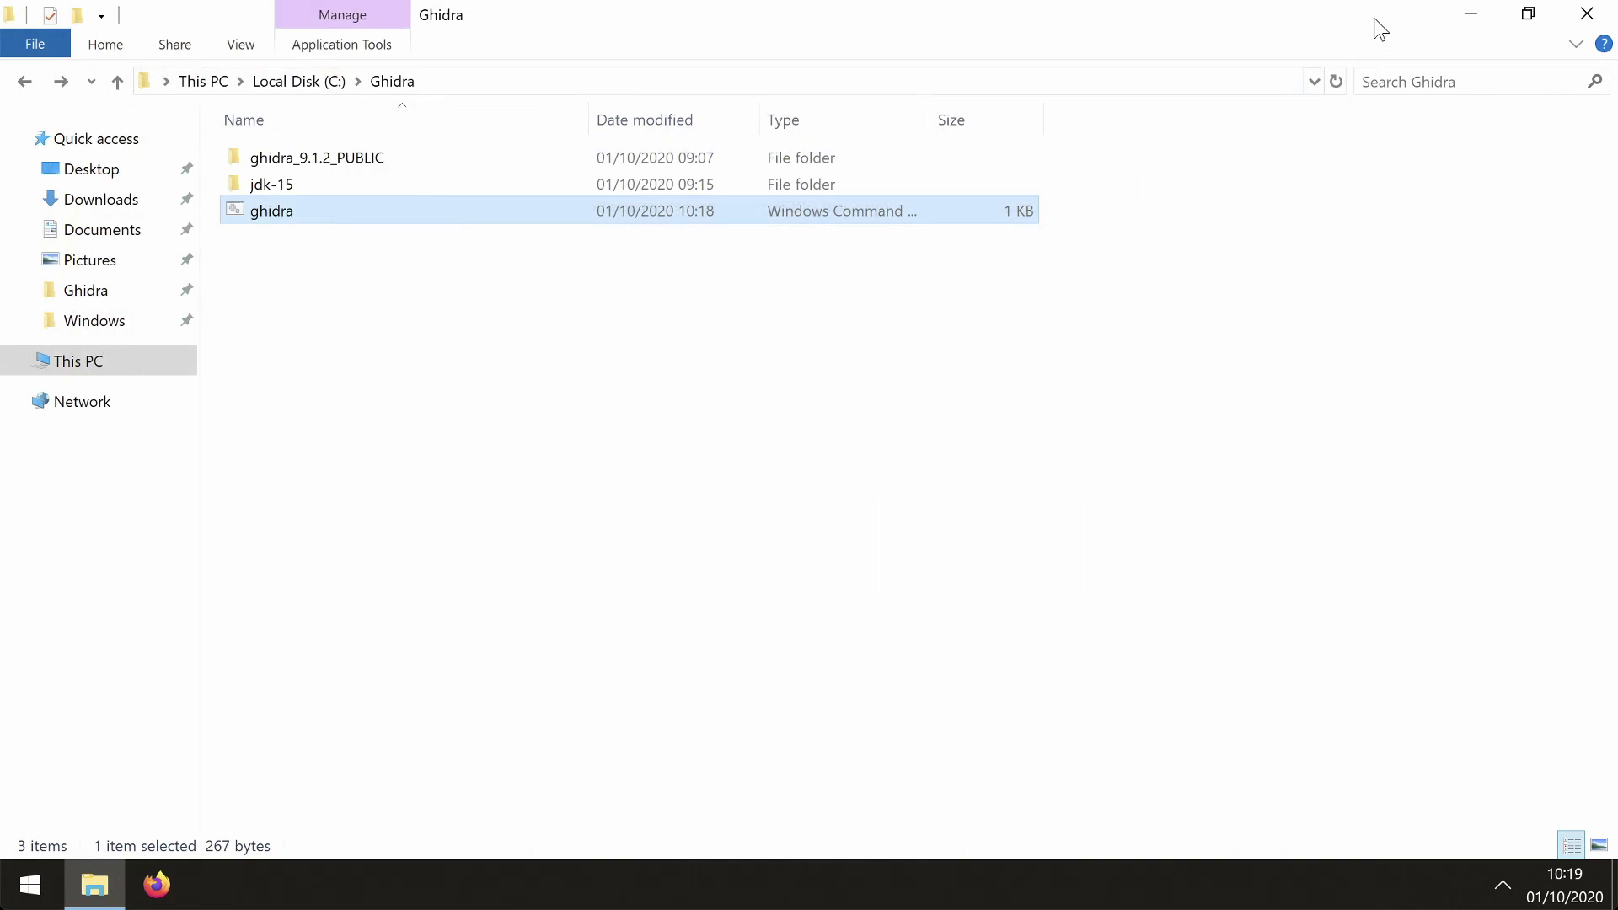
Send ghidra.cmd to the Desktop as a shortcut
right_click(284, 228)
mouse_move(379, 442)
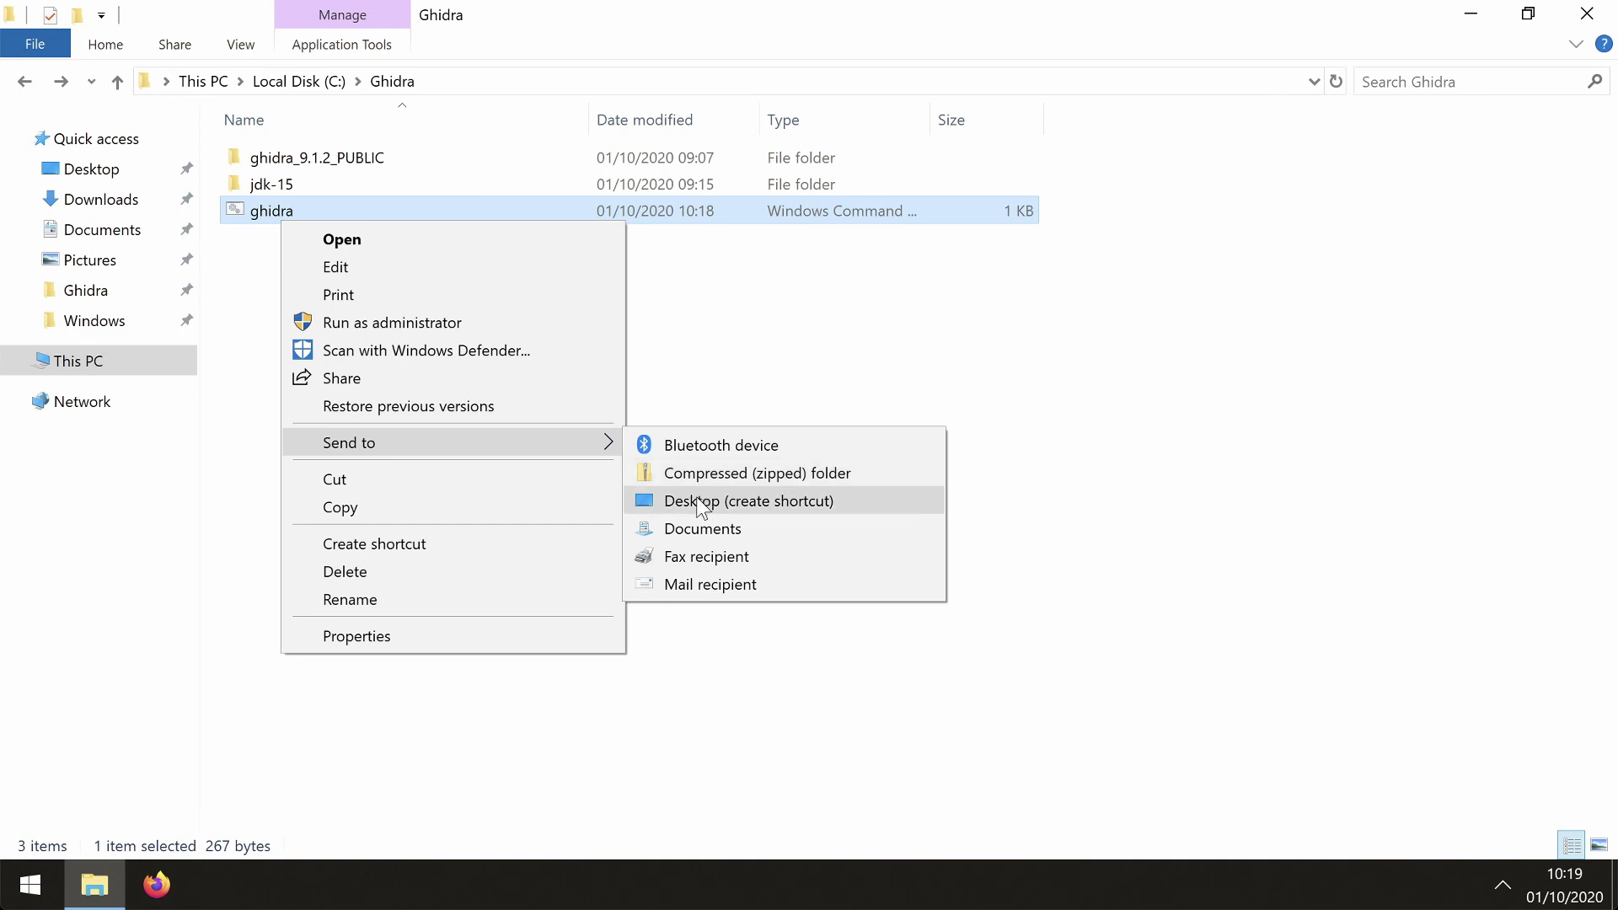
left_click(695, 507)
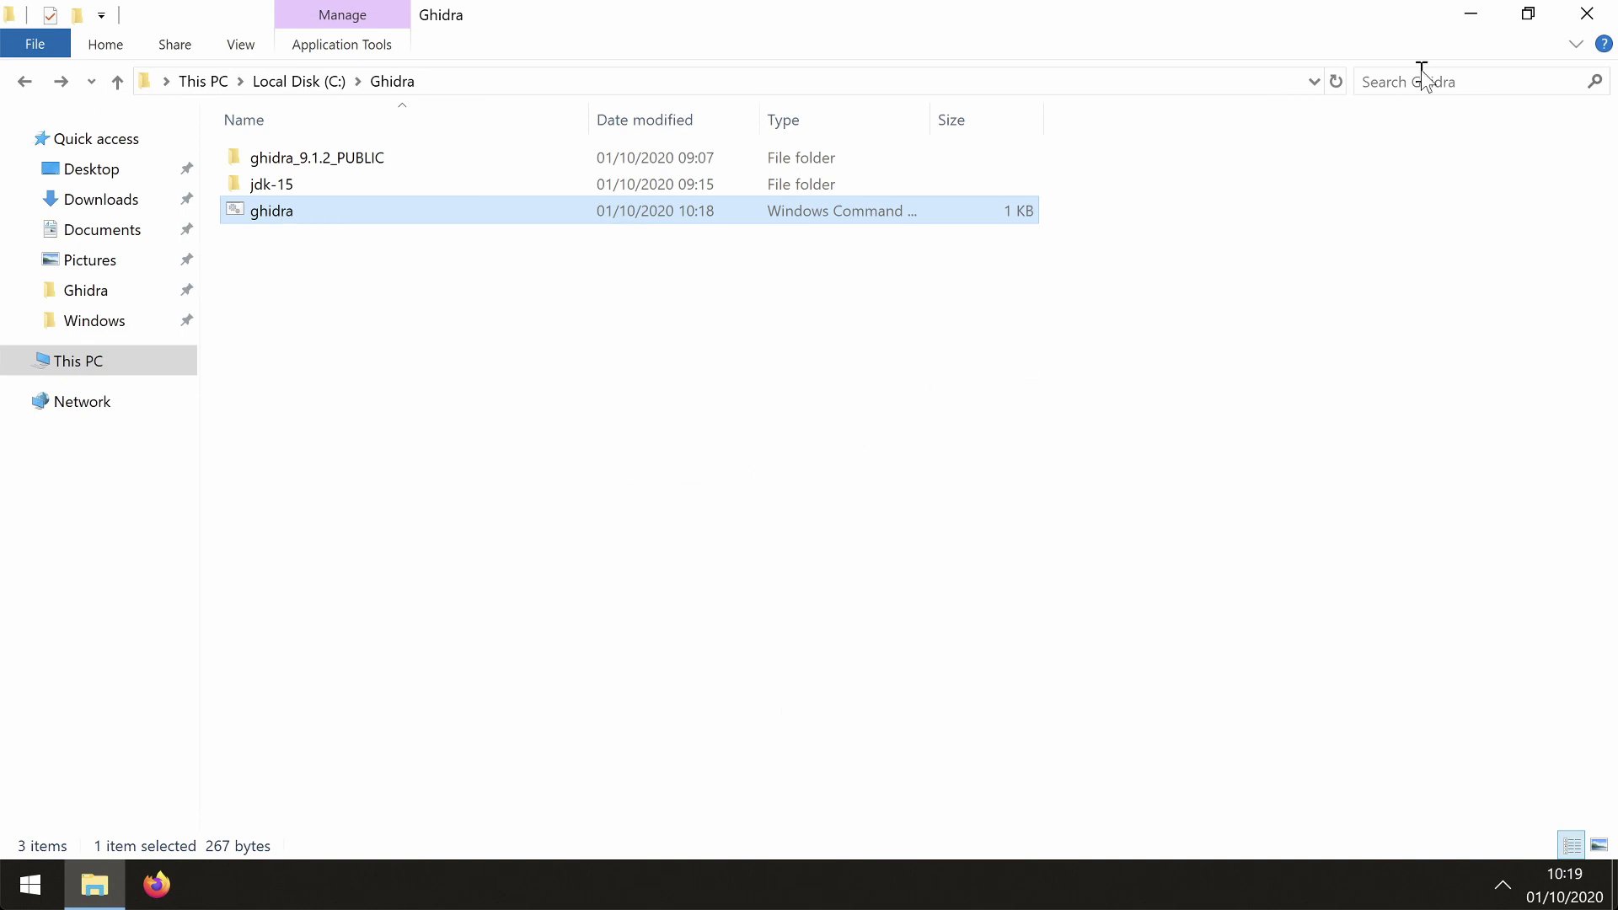
Open the Ghidra desktop shortcut's properties and begin changing its icon
left_click(1469, 15)
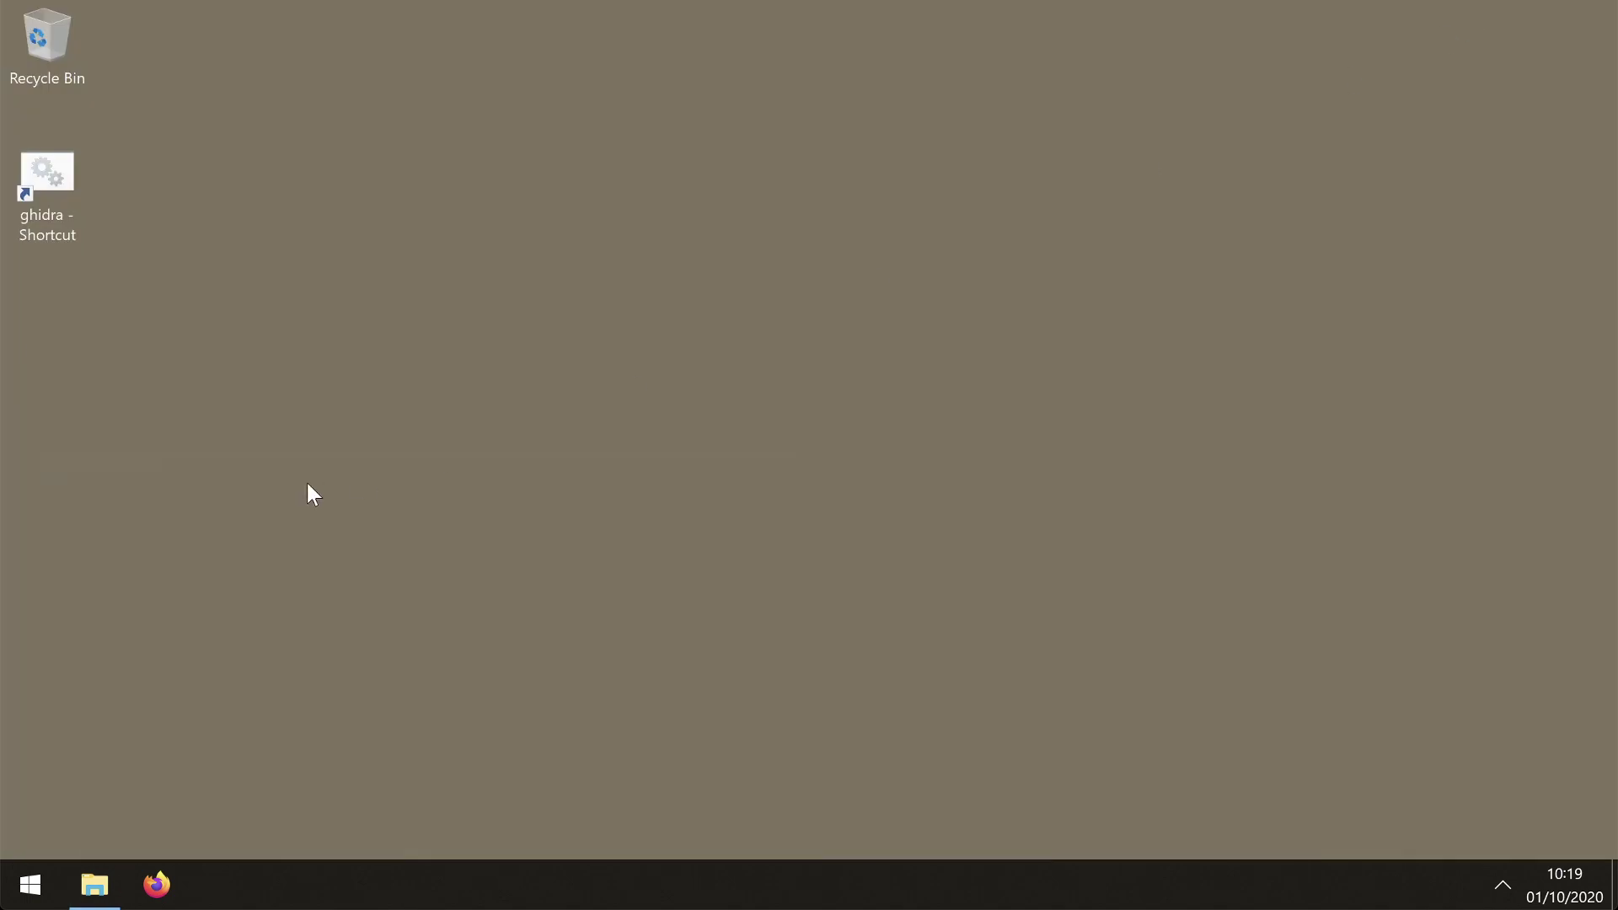
right_click(63, 182)
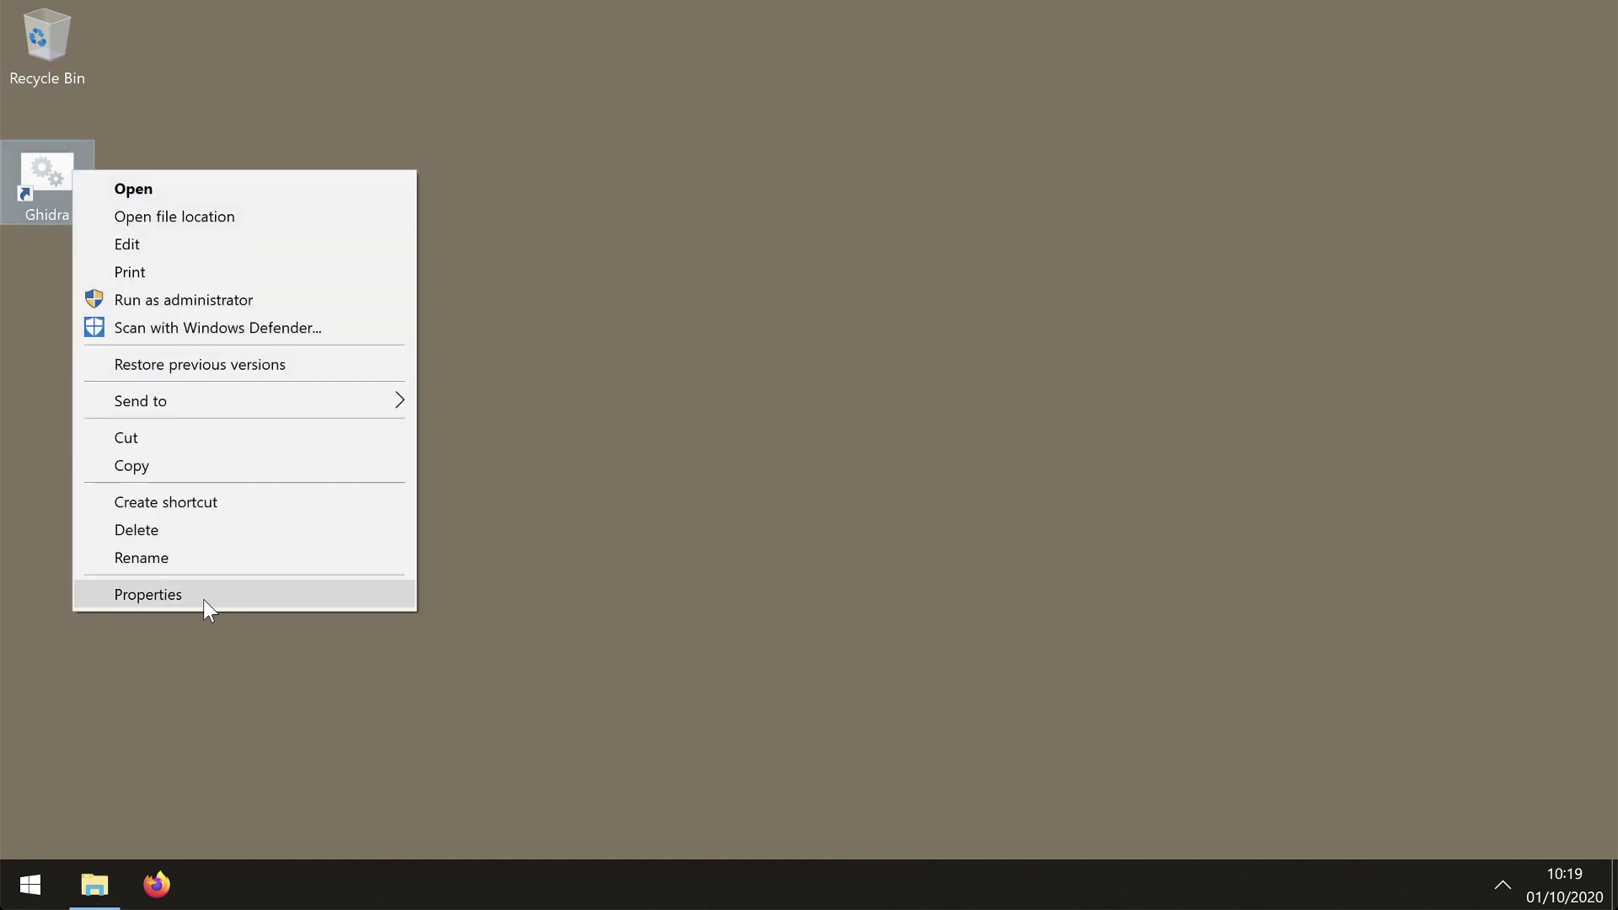
left_click(202, 604)
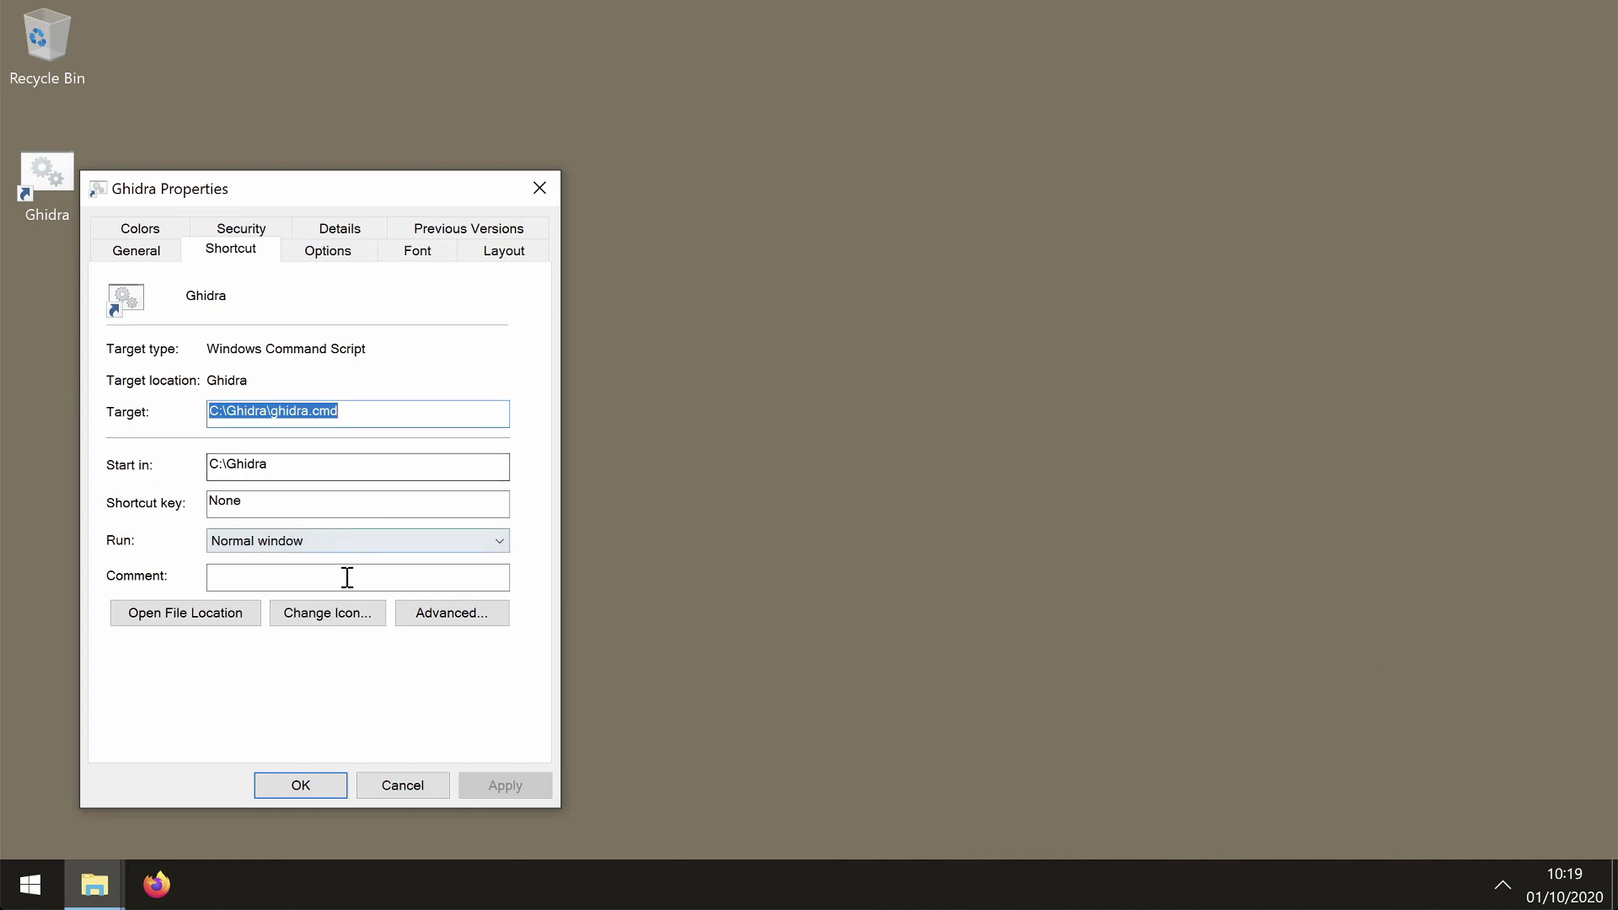
left_click(326, 613)
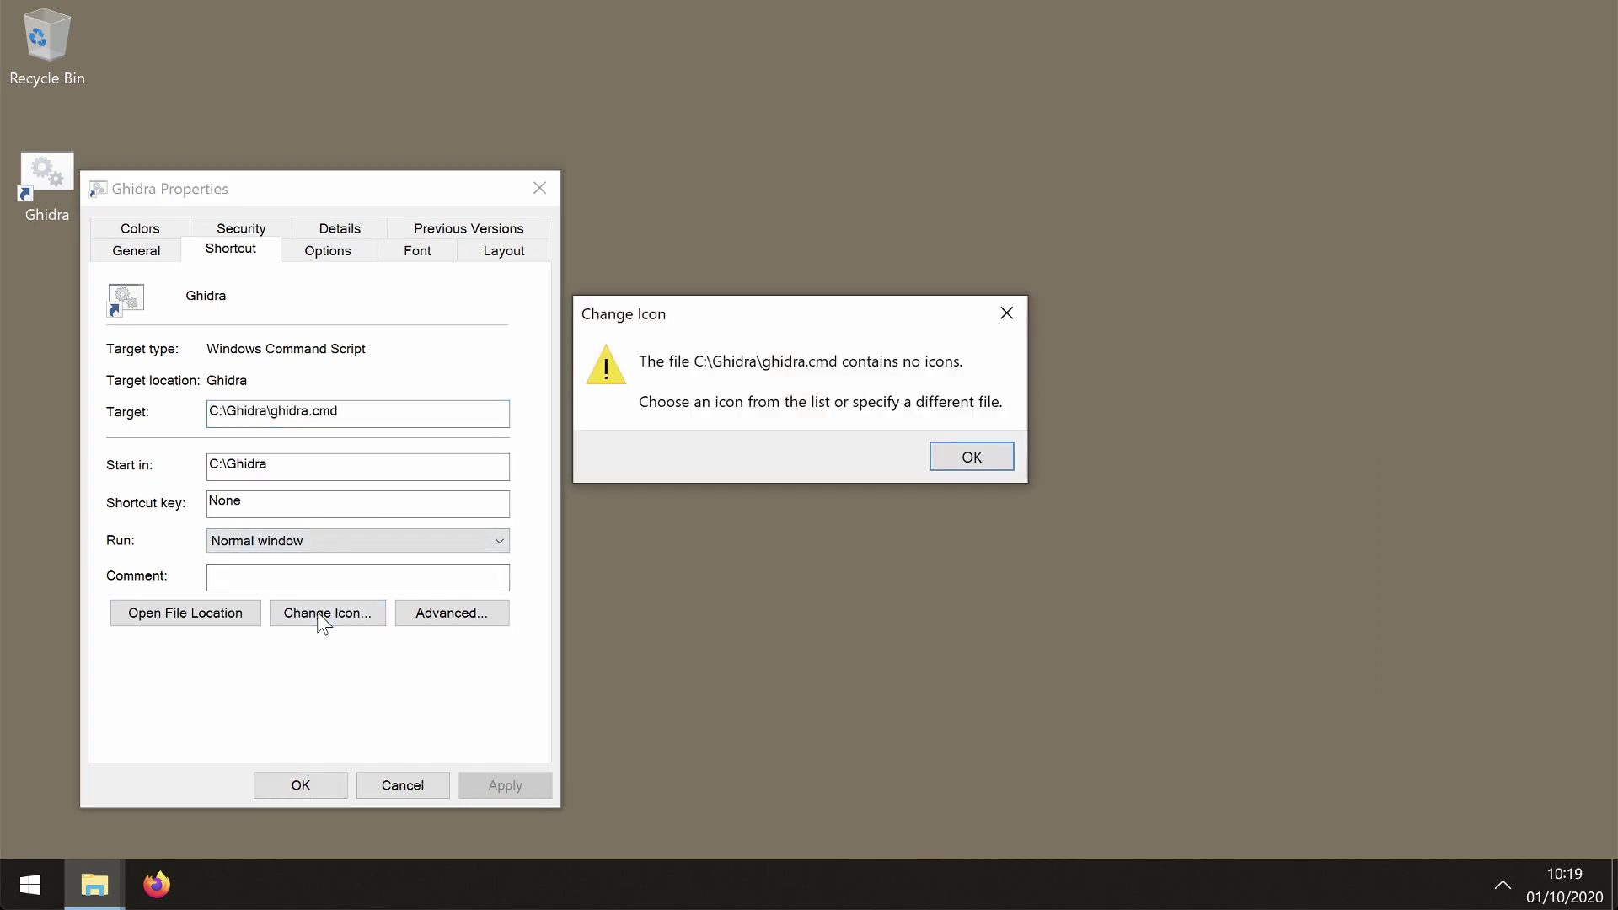
left_click(971, 456)
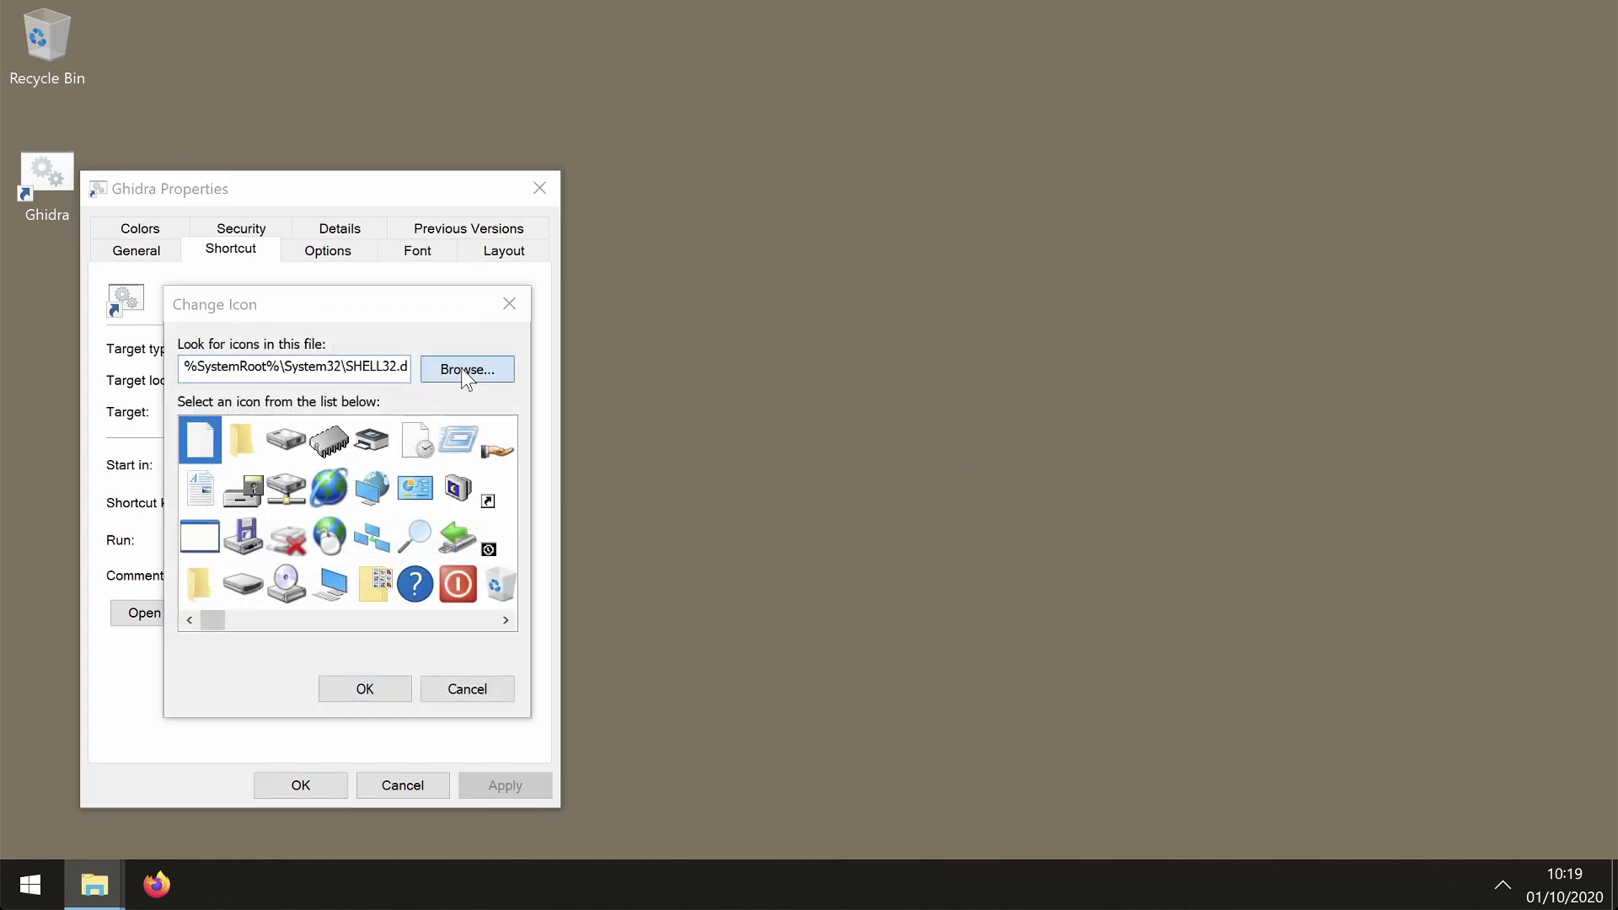
Browse to ghidra_9.1.2_PUBLIC\support and apply the ghidra dragon icon to the shortcut
left_click(466, 370)
type("c:\\g")
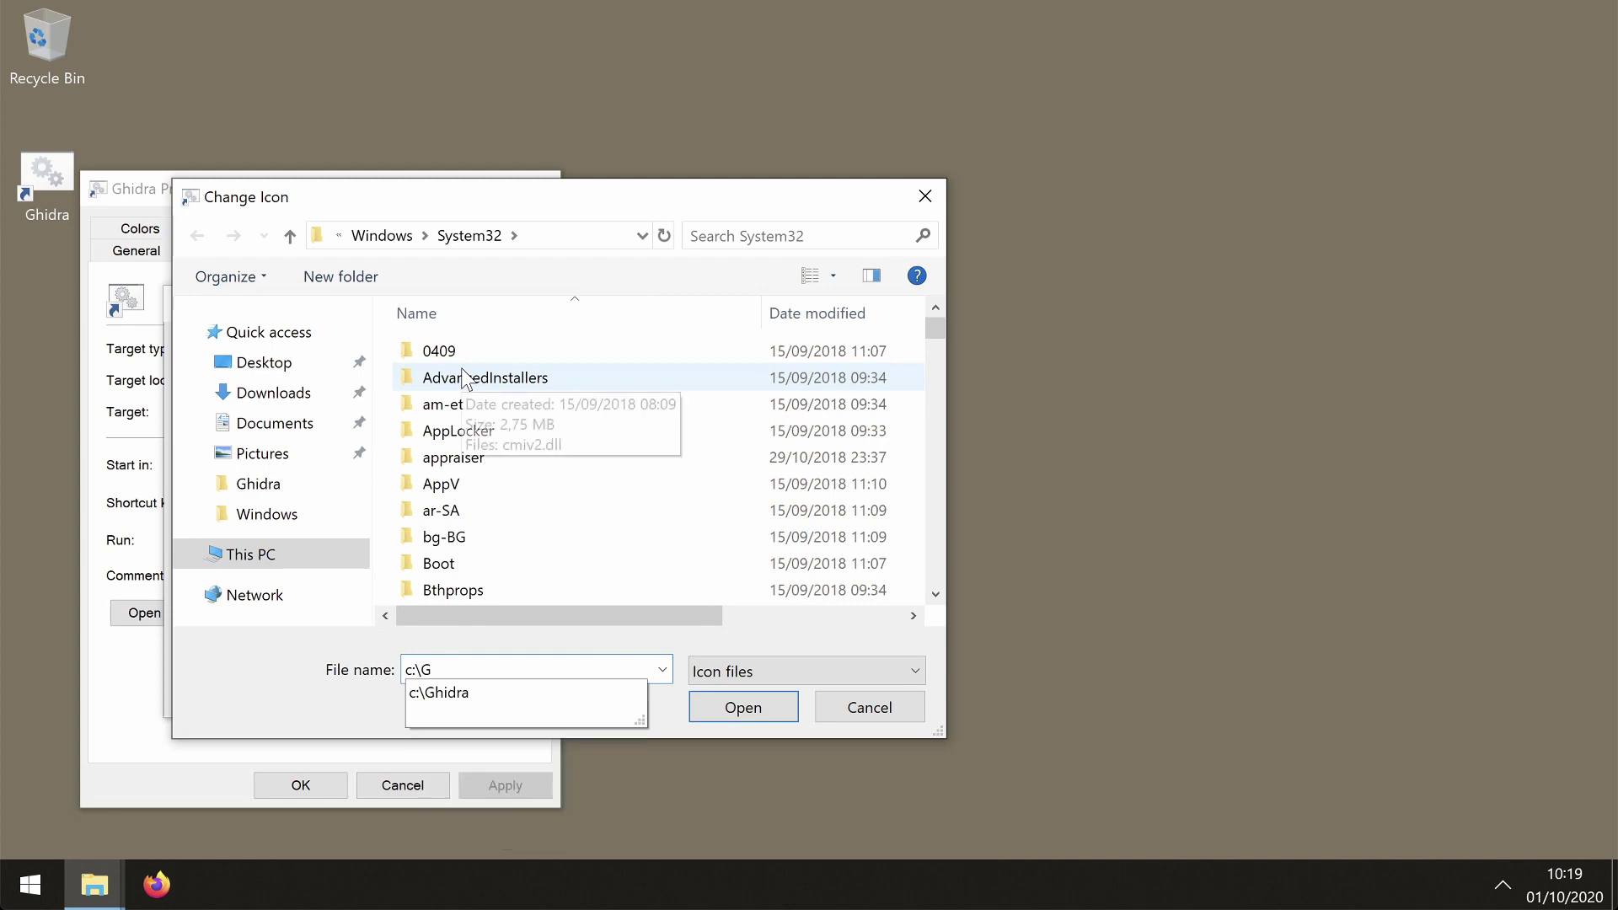
key("Down")
key("Return")
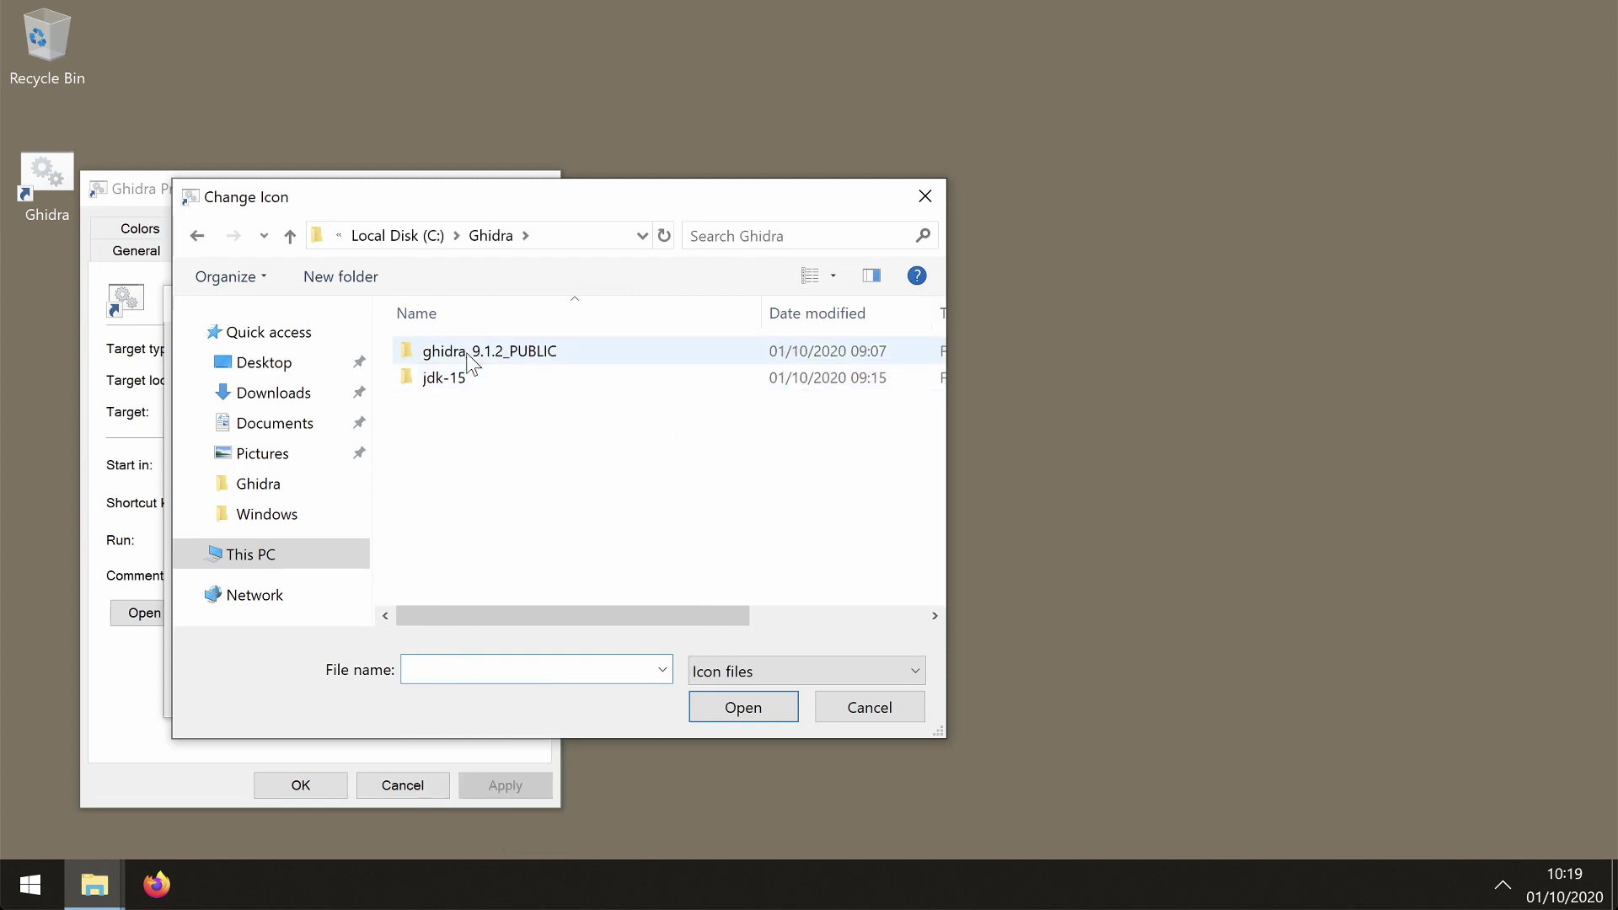
double_click(469, 359)
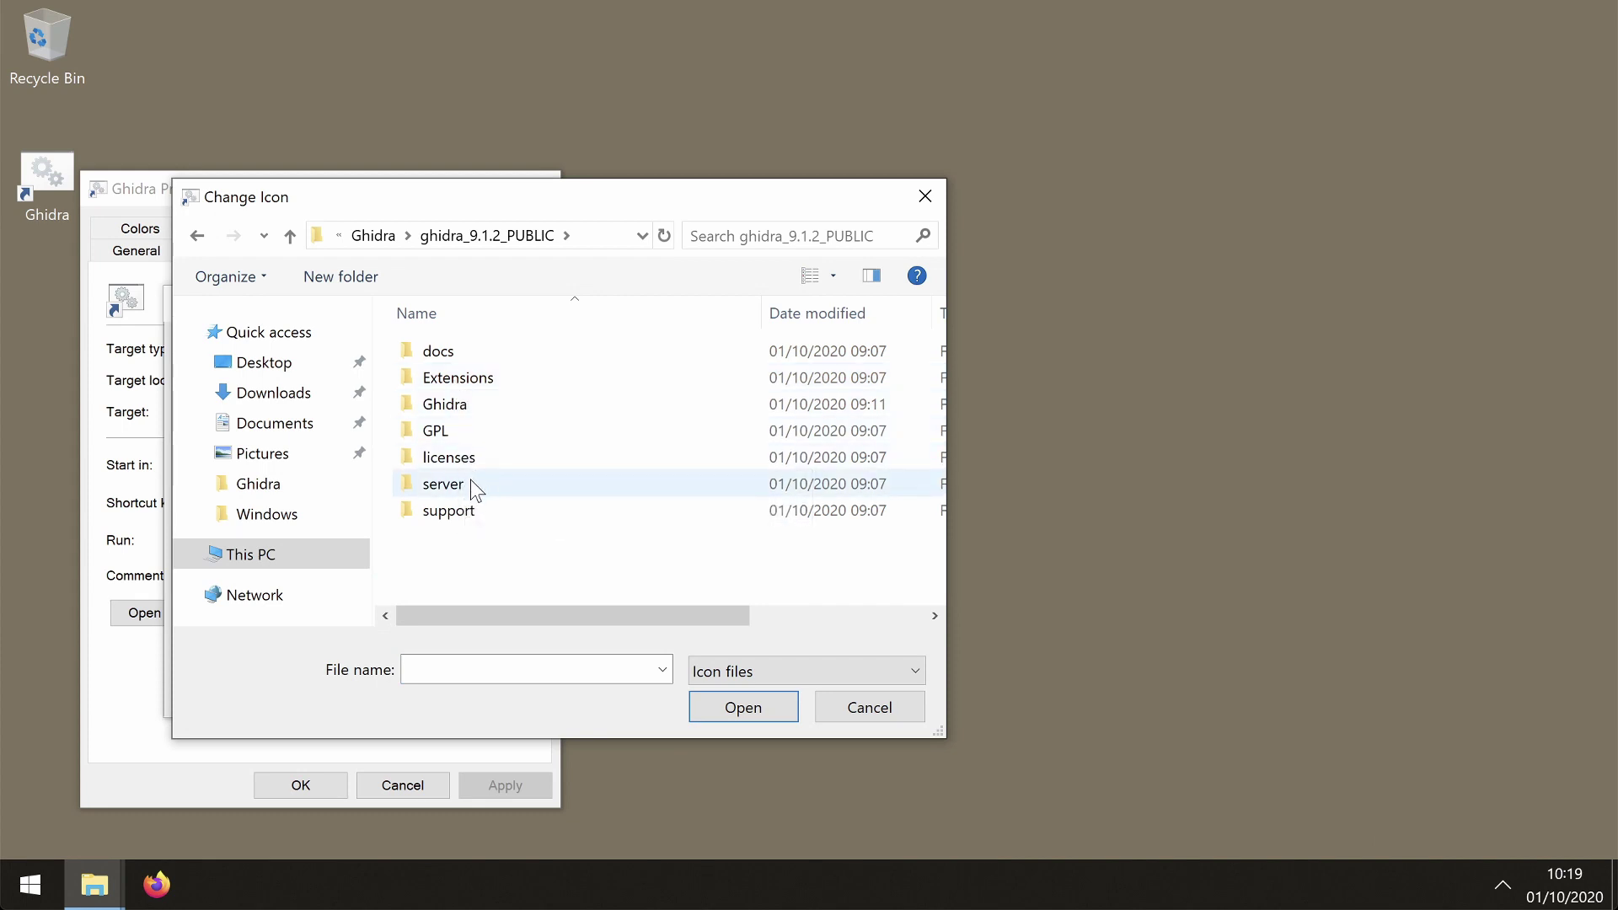
double_click(448, 404)
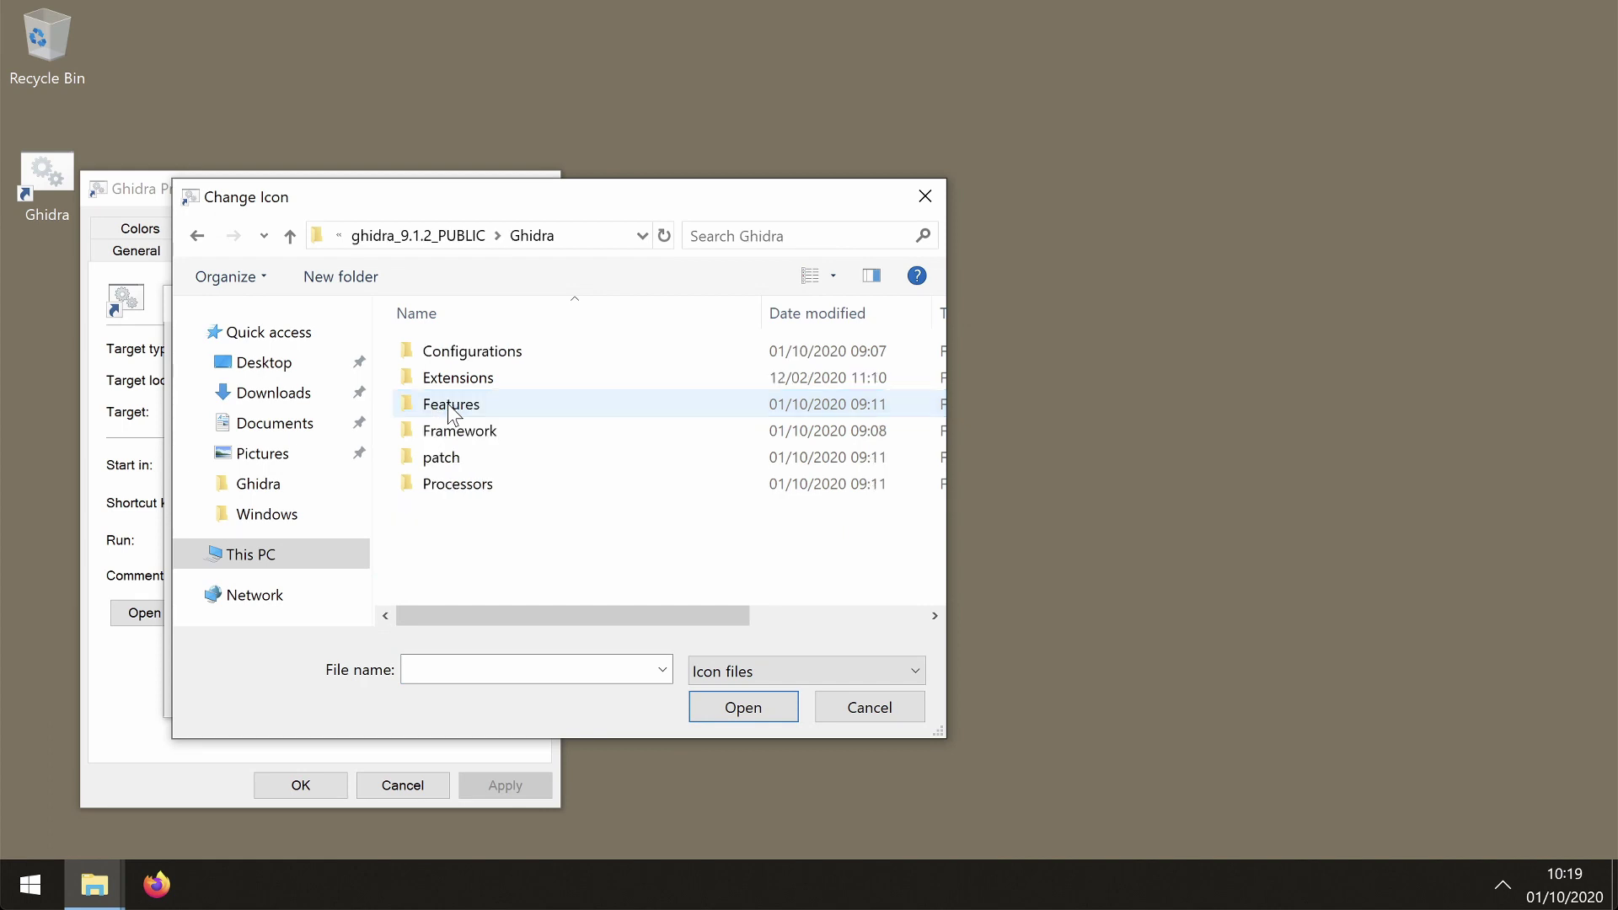
key("BackSpace")
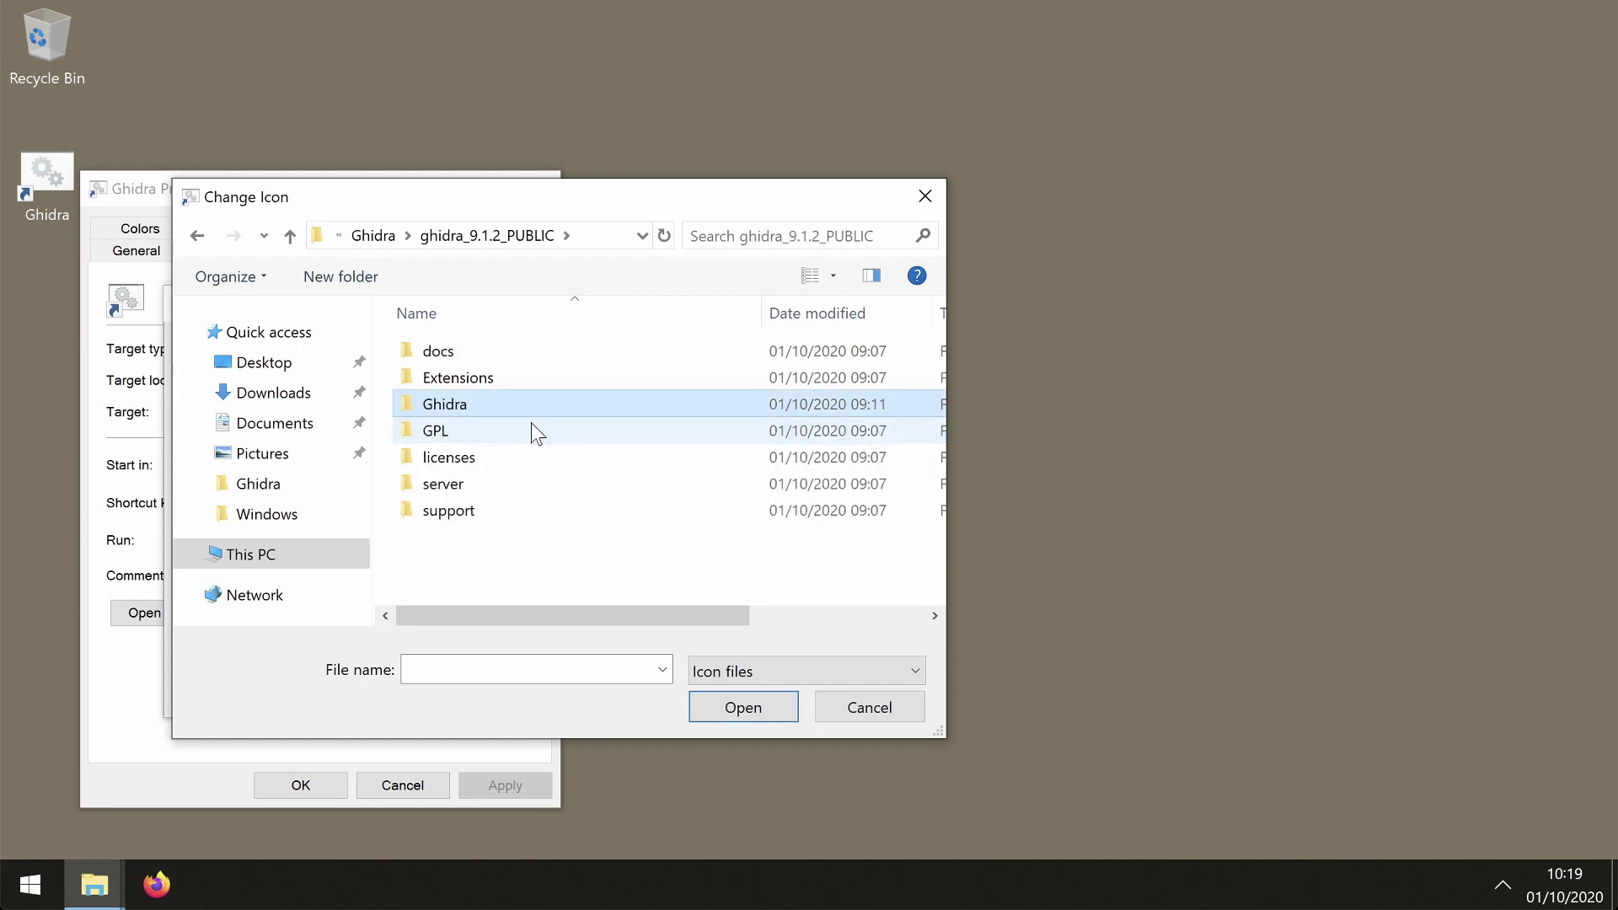
key("Down")
key("Down")
key("Down")
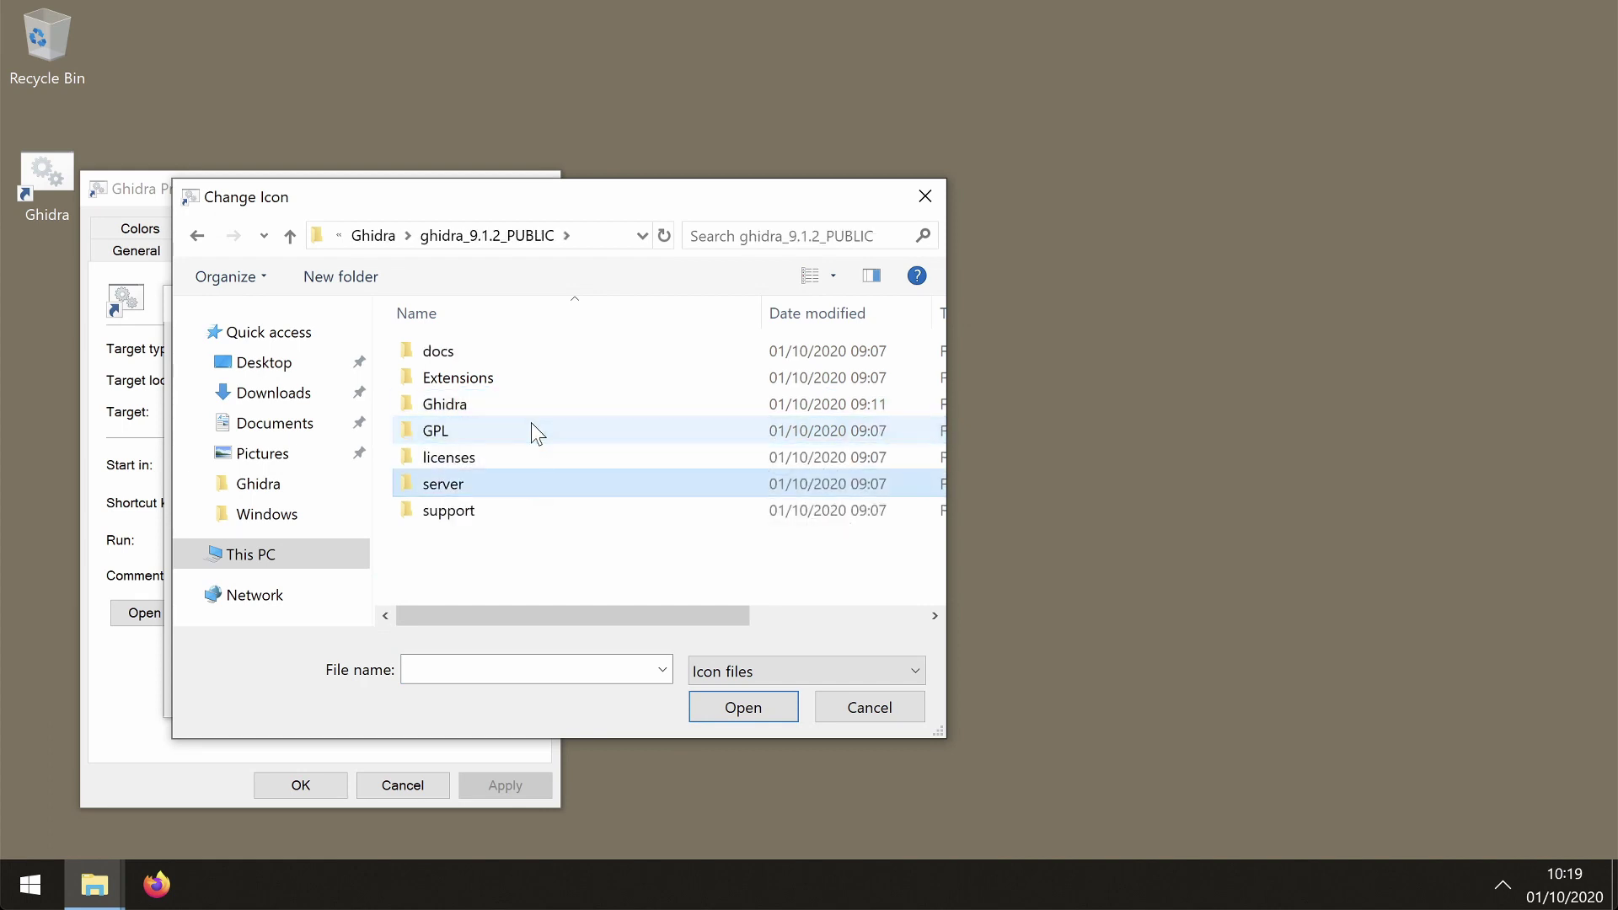
key("Return")
key("BackSpace")
key("Down")
key("Return")
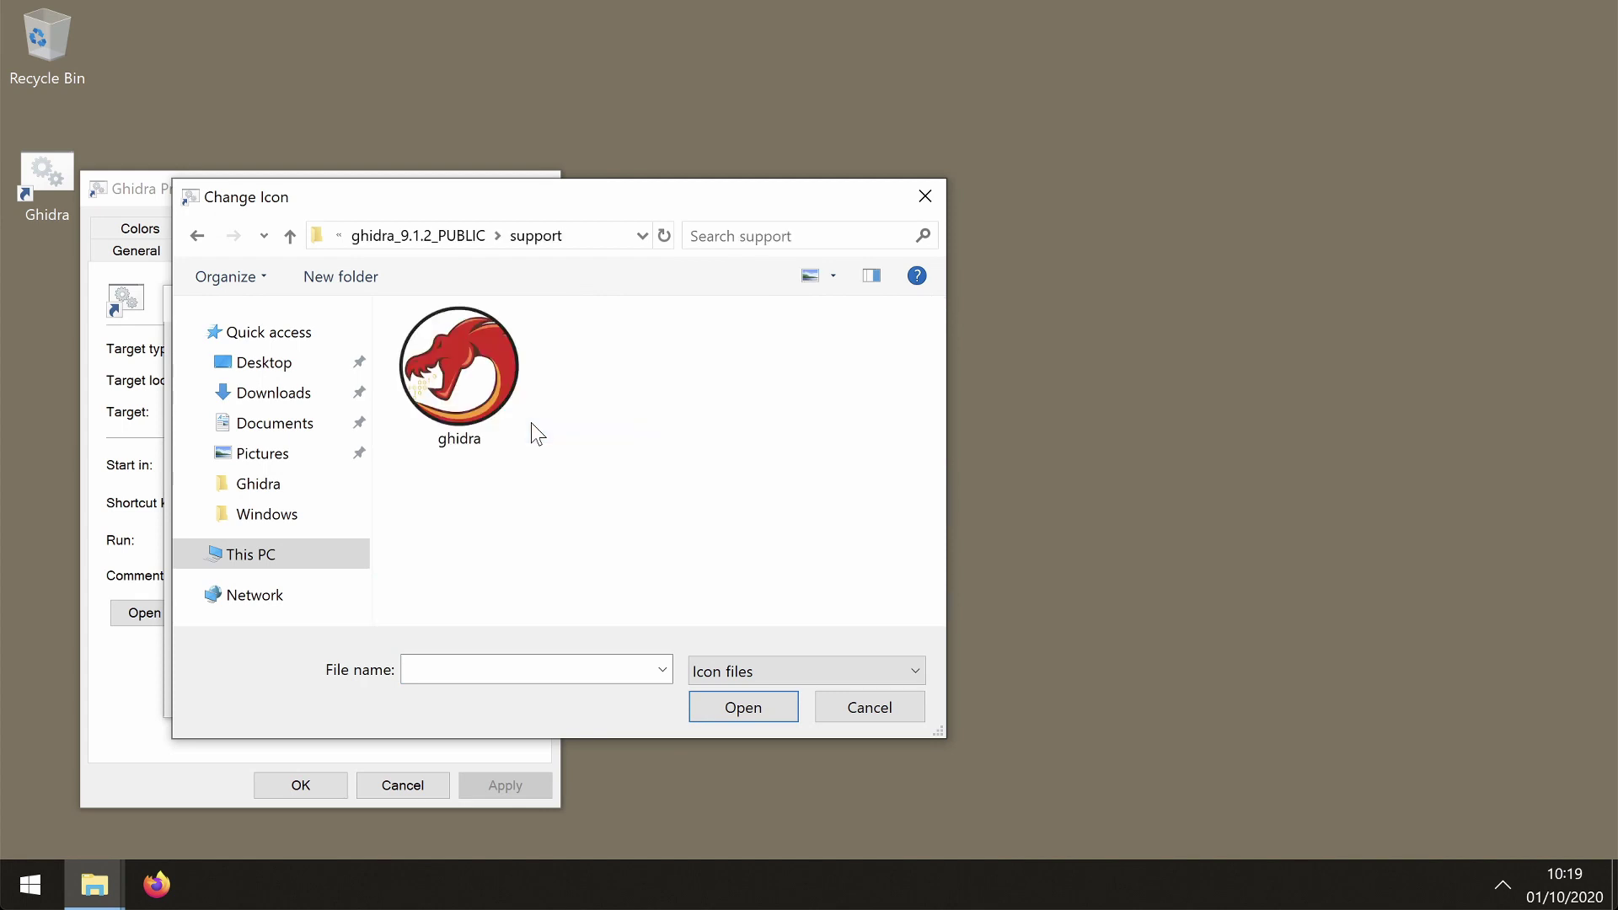
double_click(459, 367)
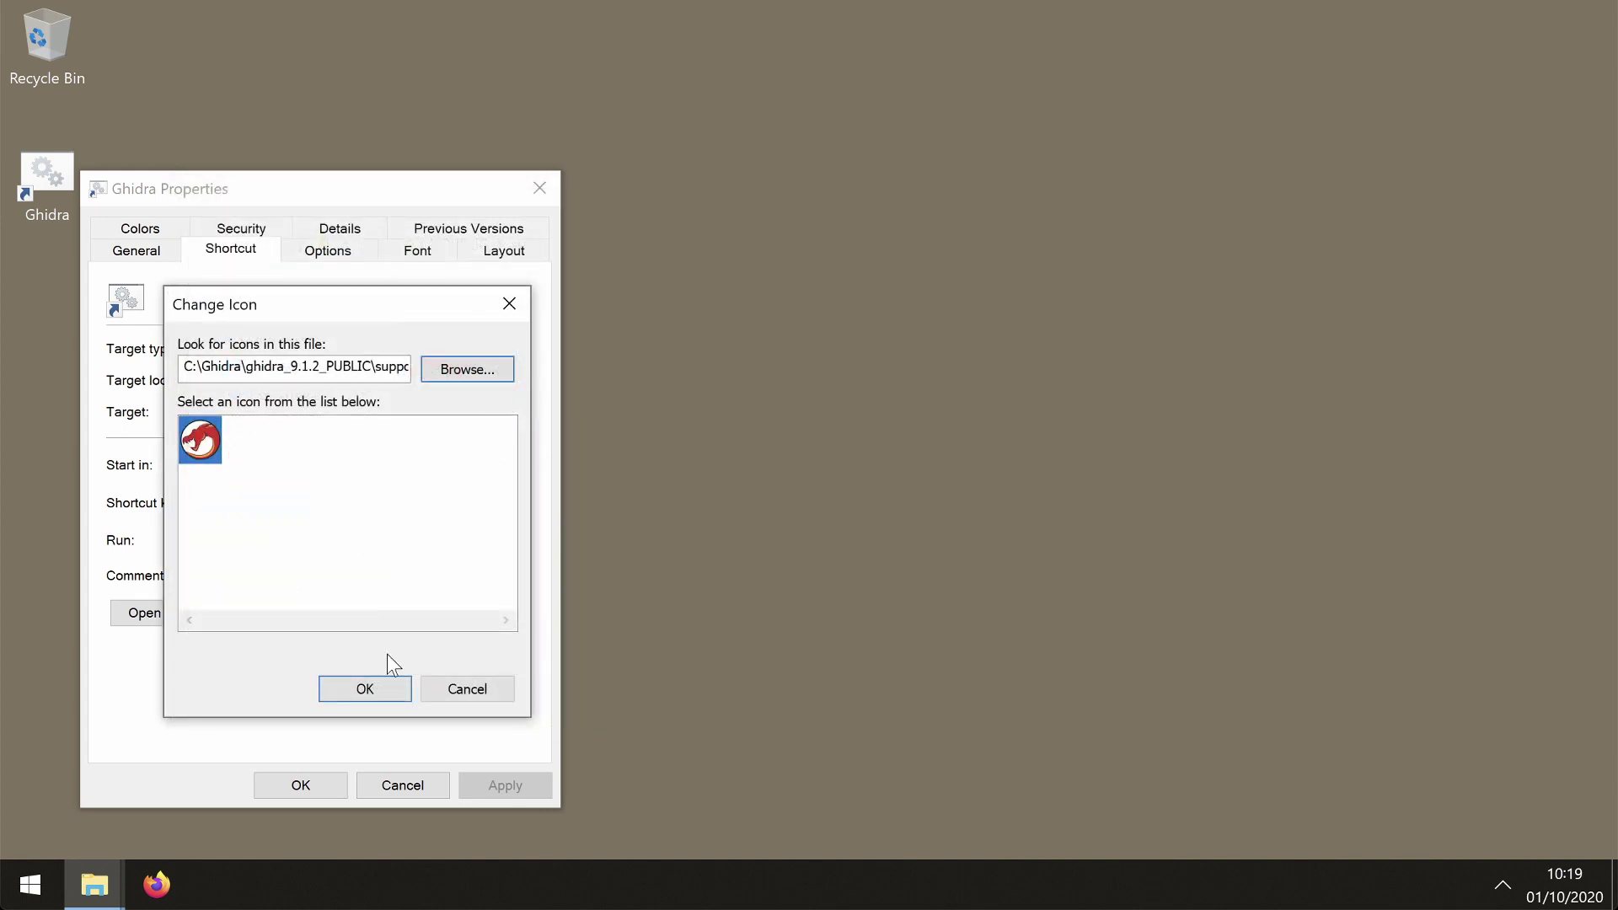
left_click(365, 689)
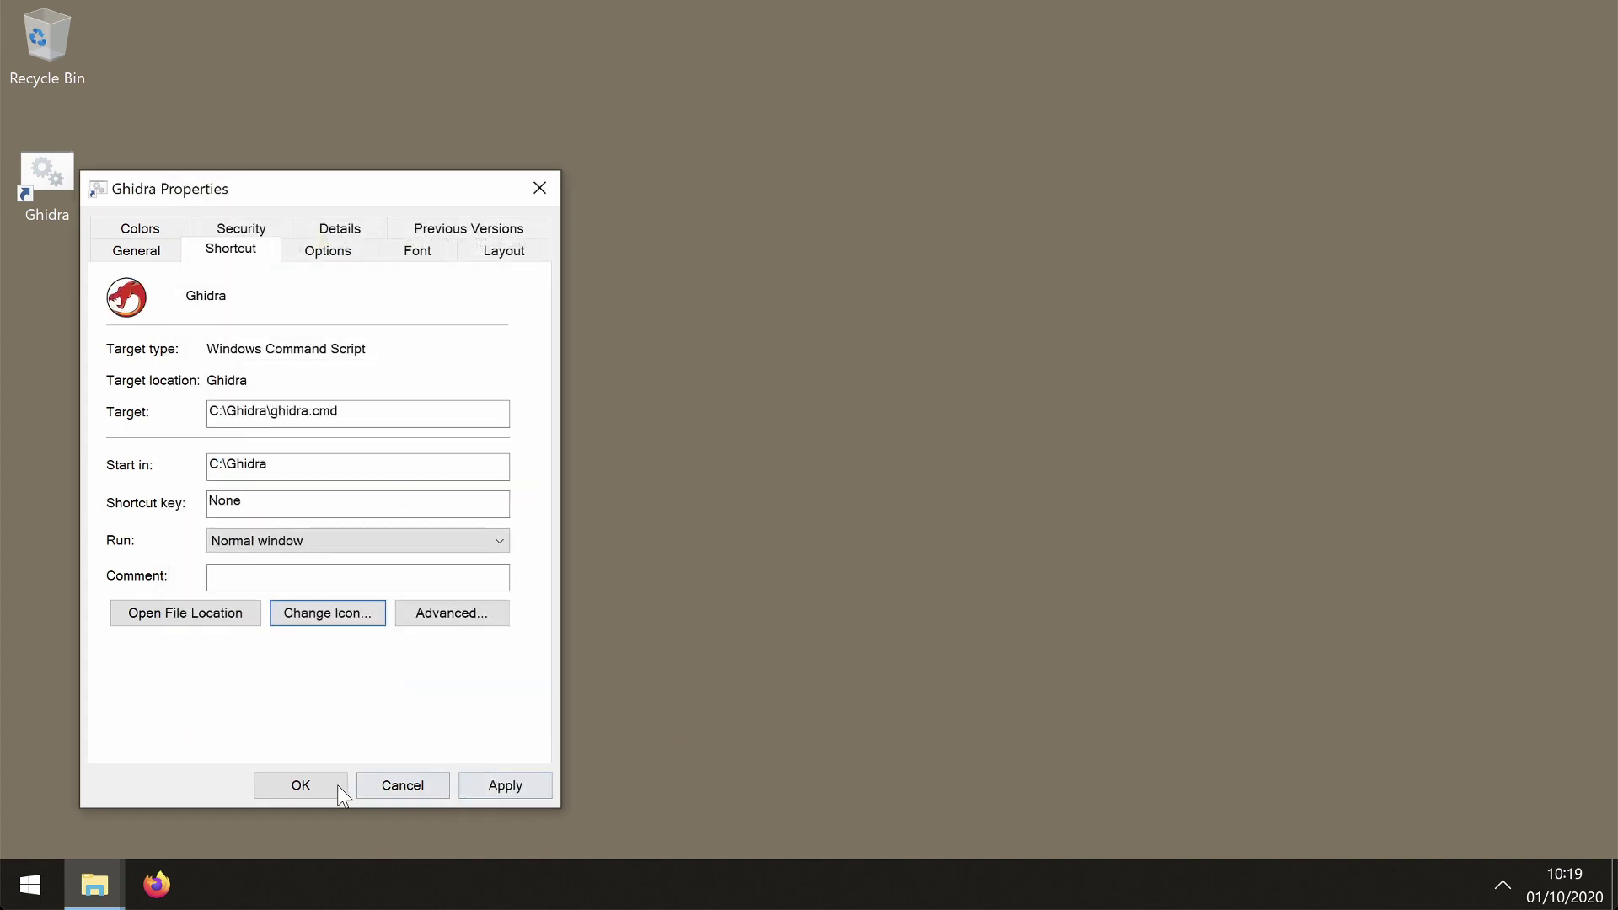
left_click(504, 785)
Save the shortcut properties, uncheck 'Show Tips on Startup?', and close Tip of the Day
left_click(301, 785)
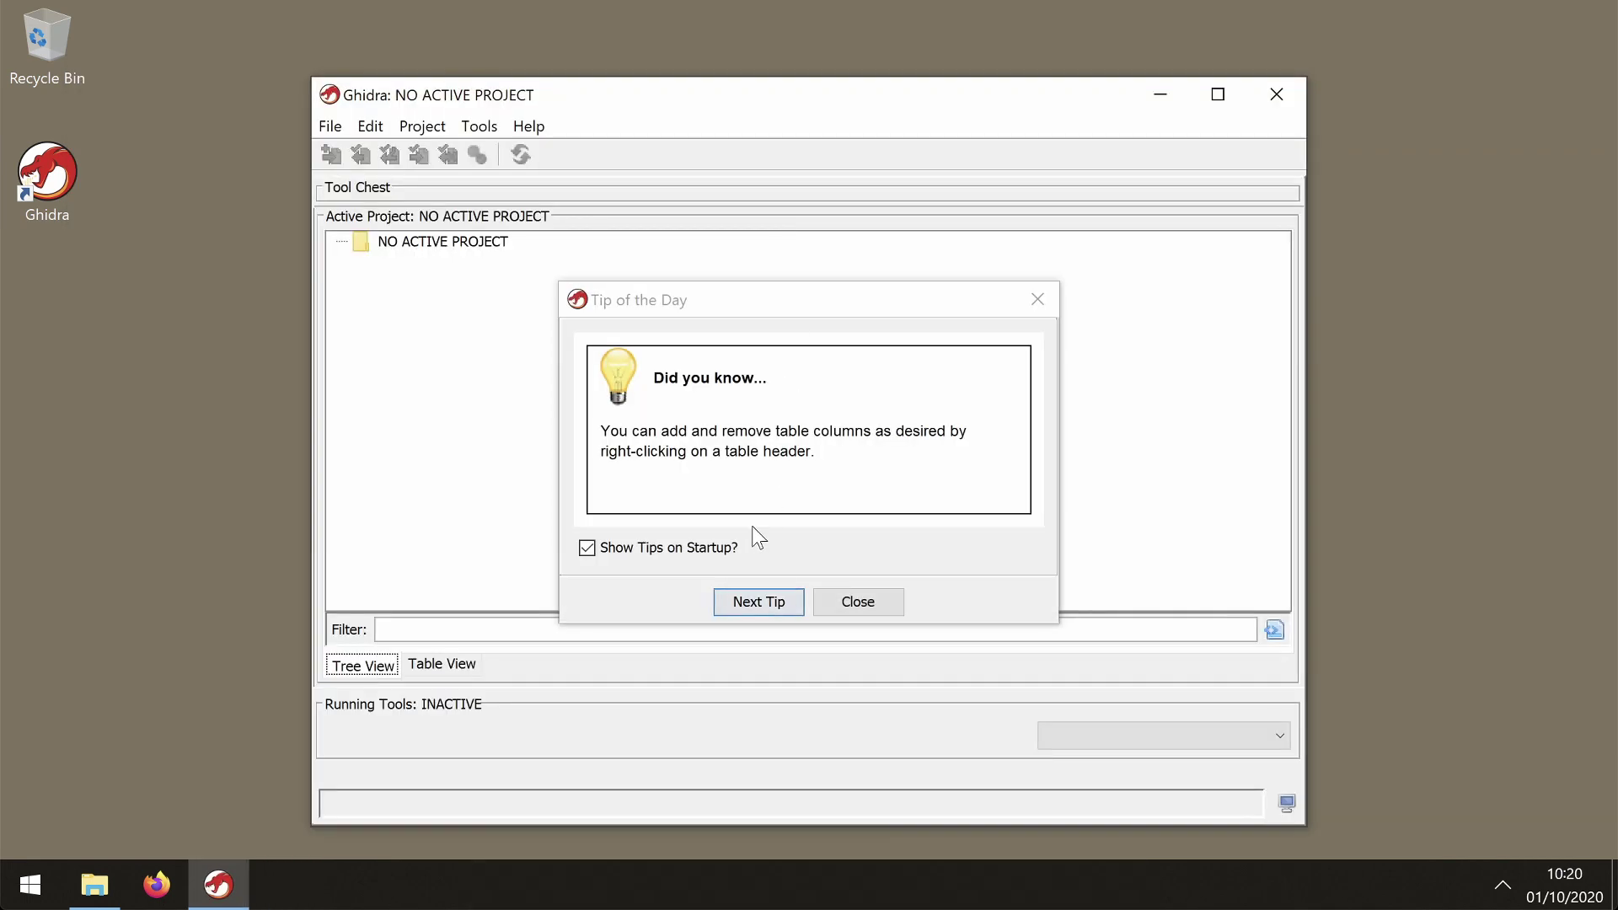
left_click(717, 549)
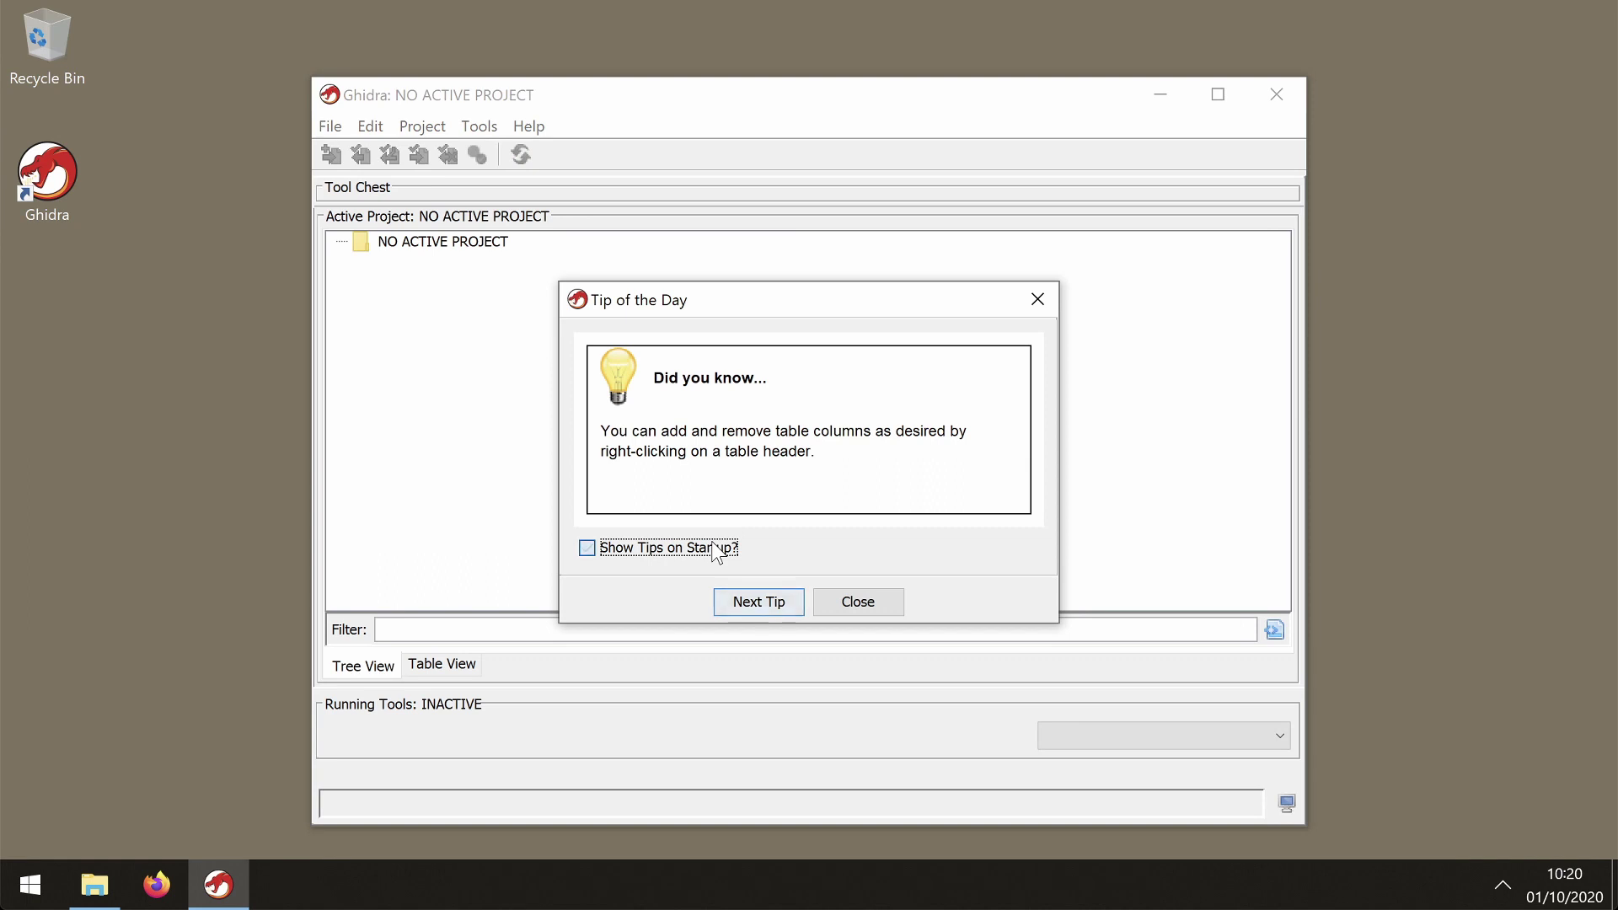
left_click(858, 602)
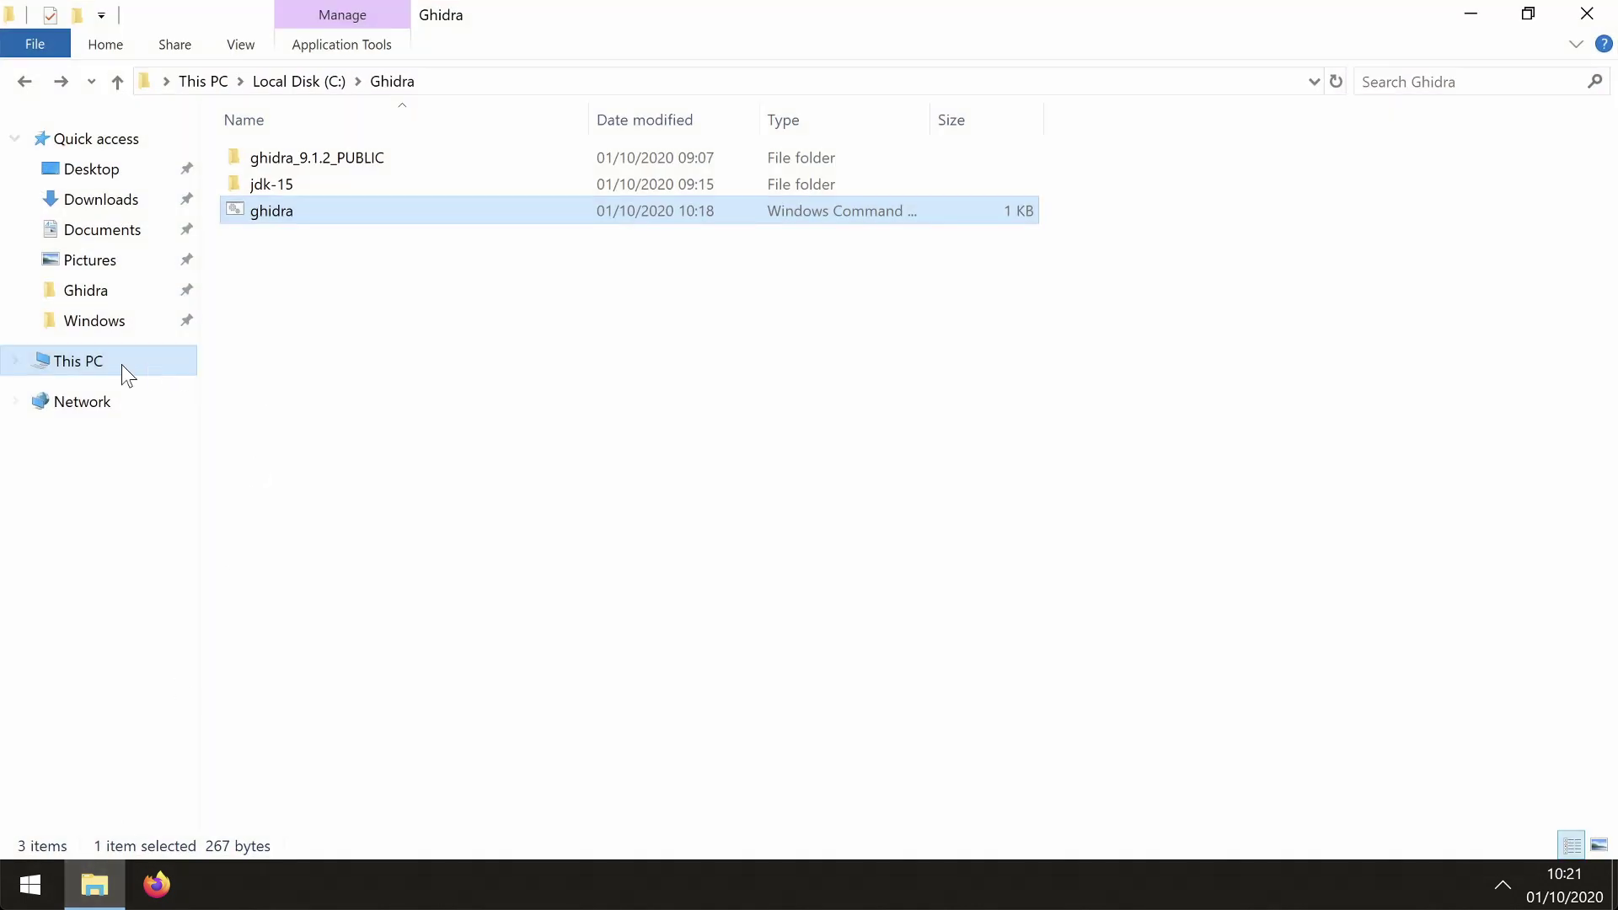
Drag the Ghidra folder from Local Disk (C:) onto USB (E:), then eject USB (E:)
left_click(14, 362)
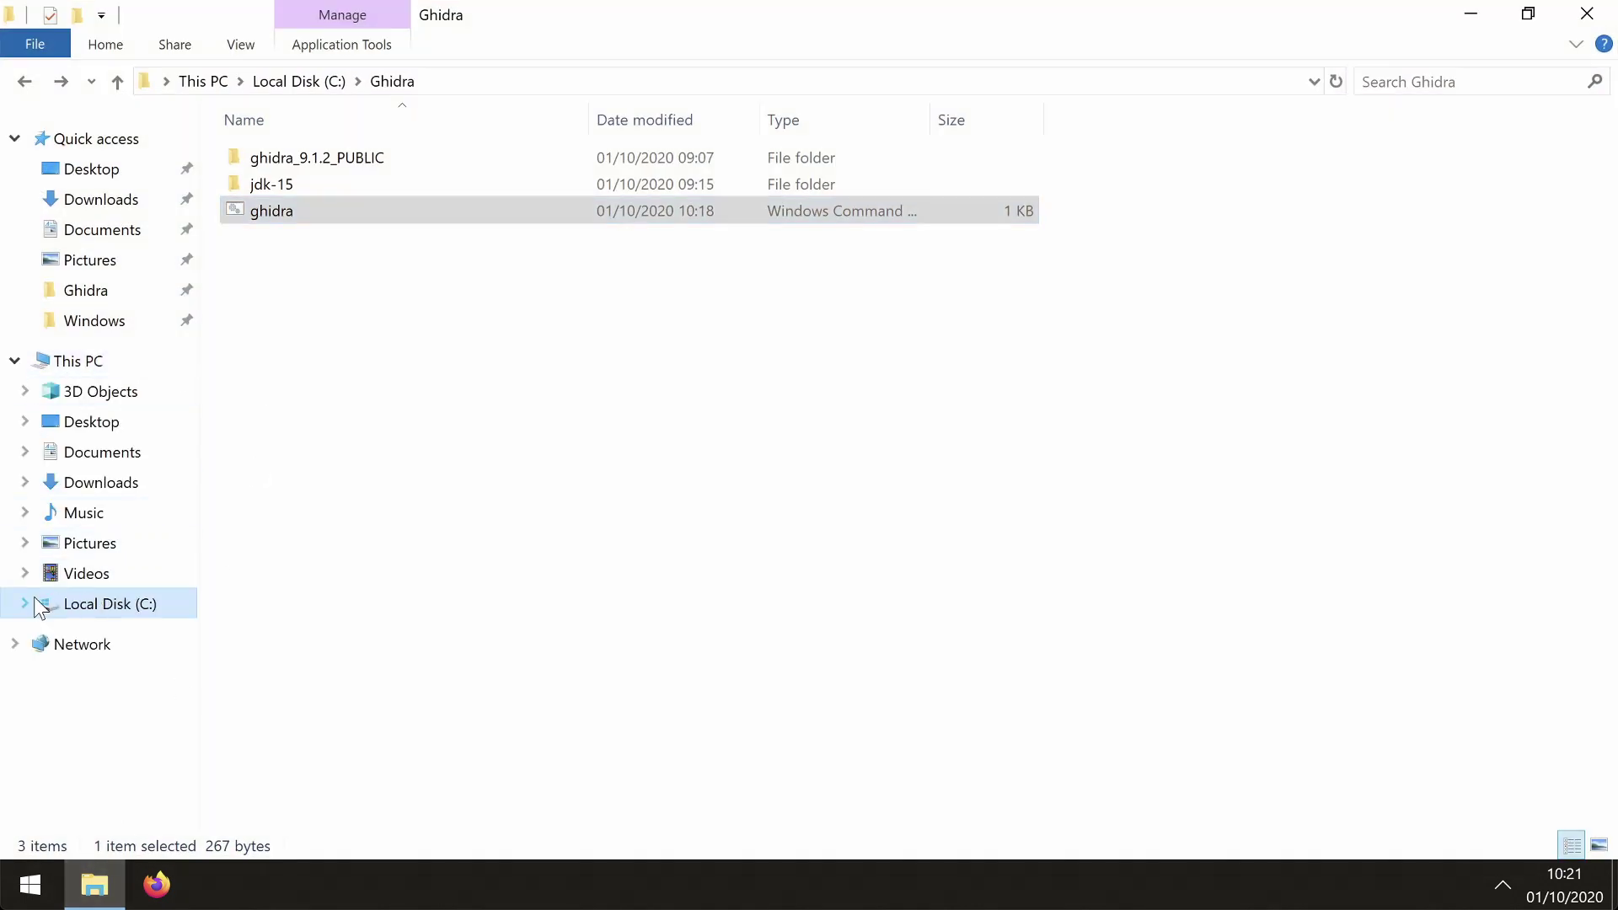
left_click(314, 402)
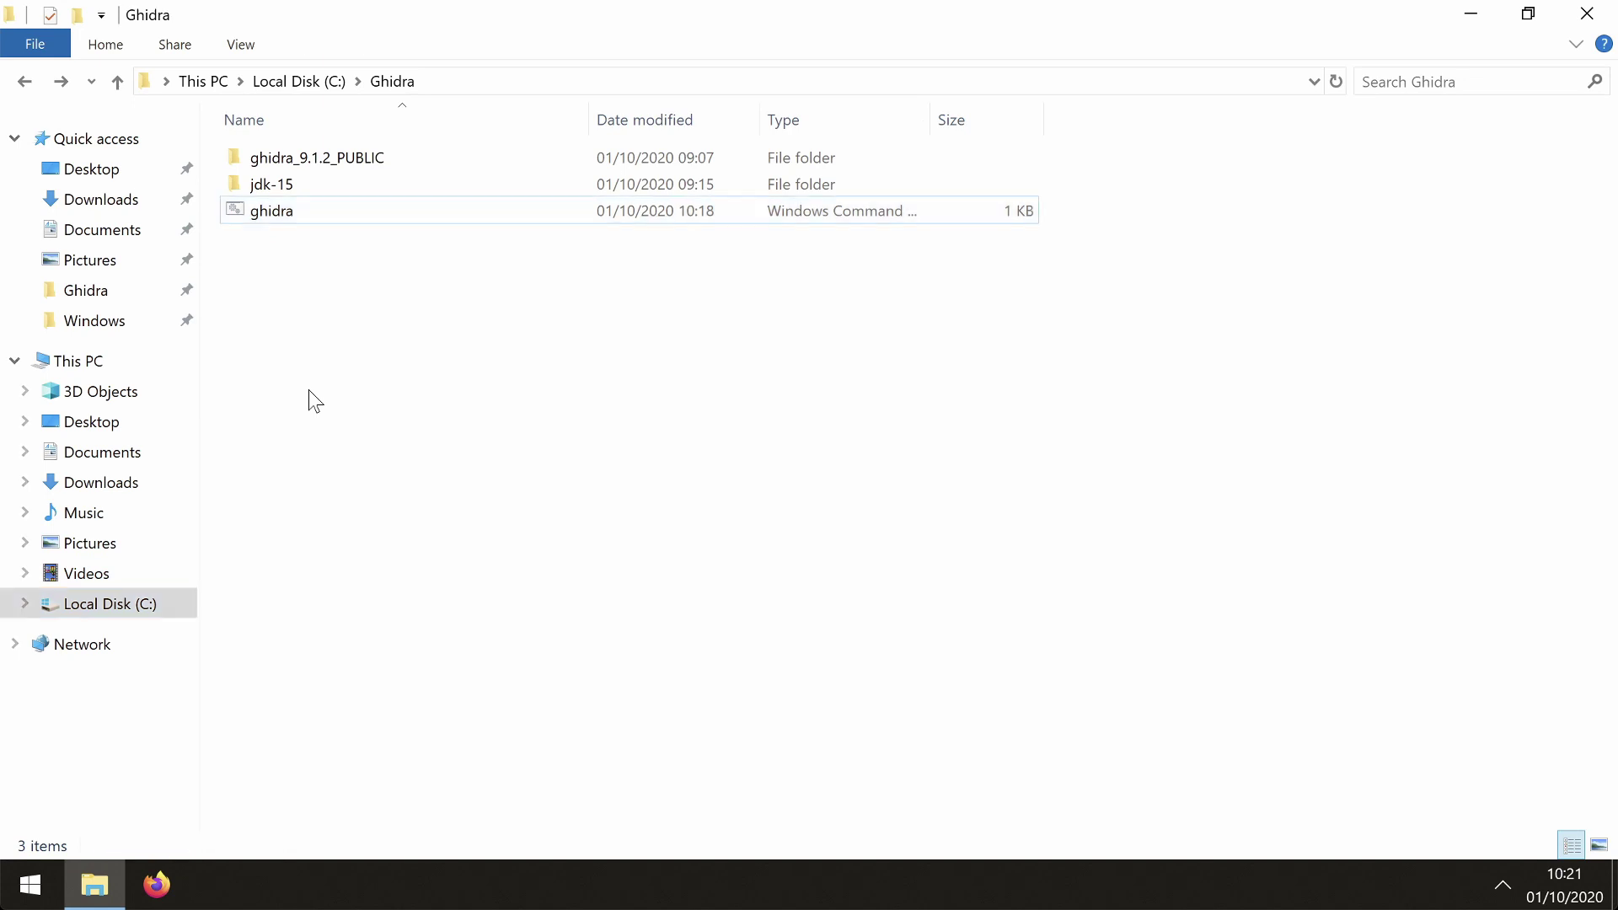
left_click(298, 81)
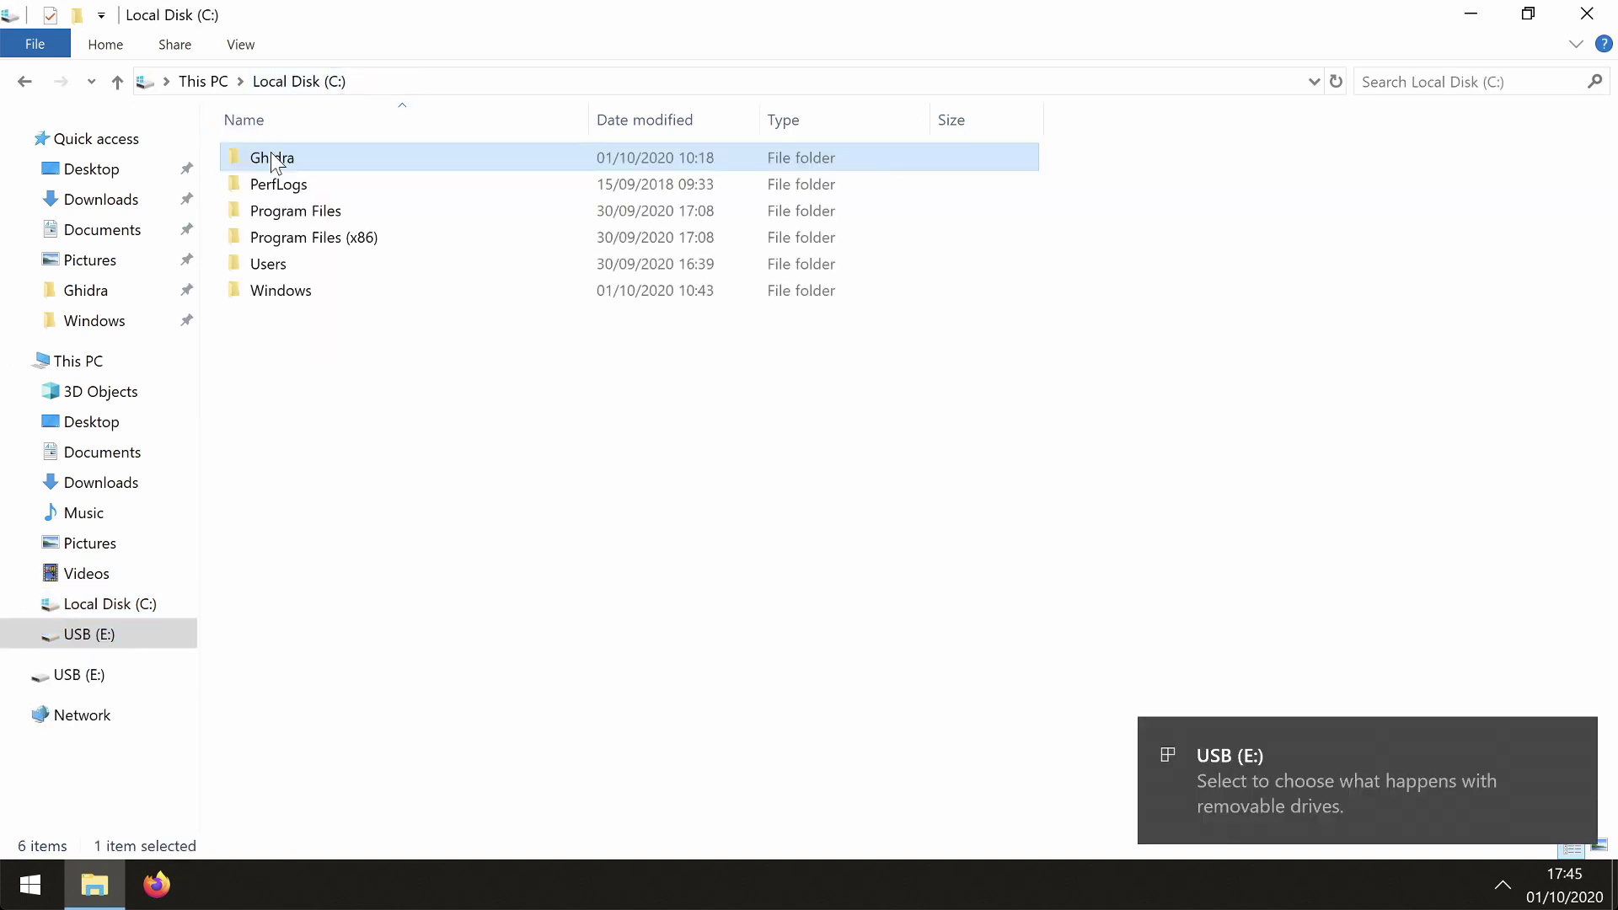
left_click(274, 159)
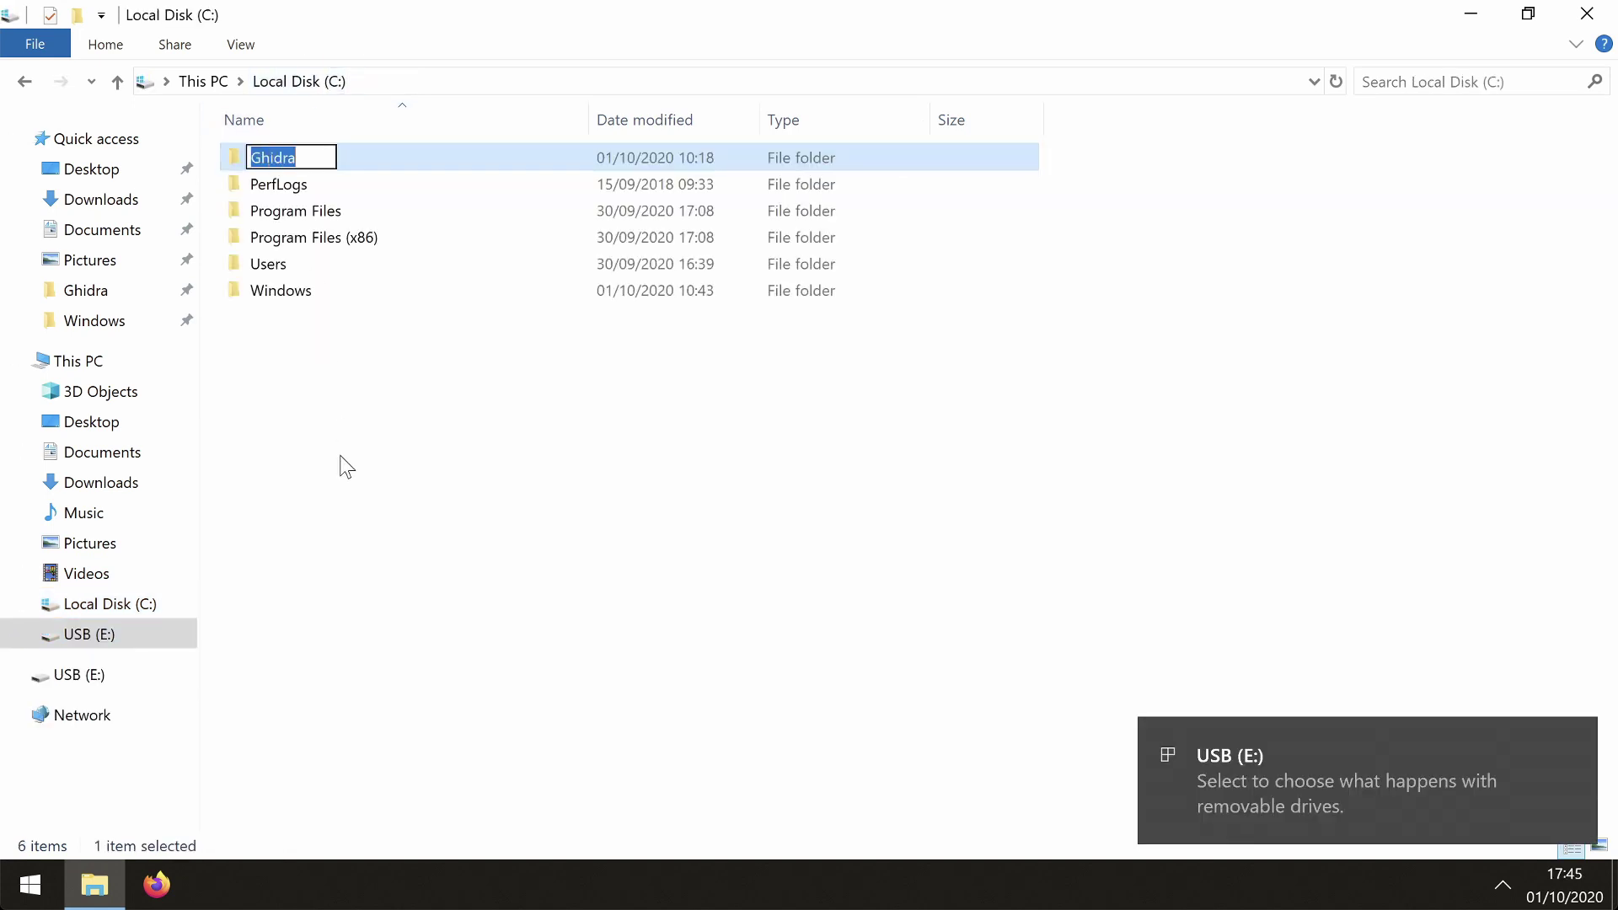
left_click(305, 434)
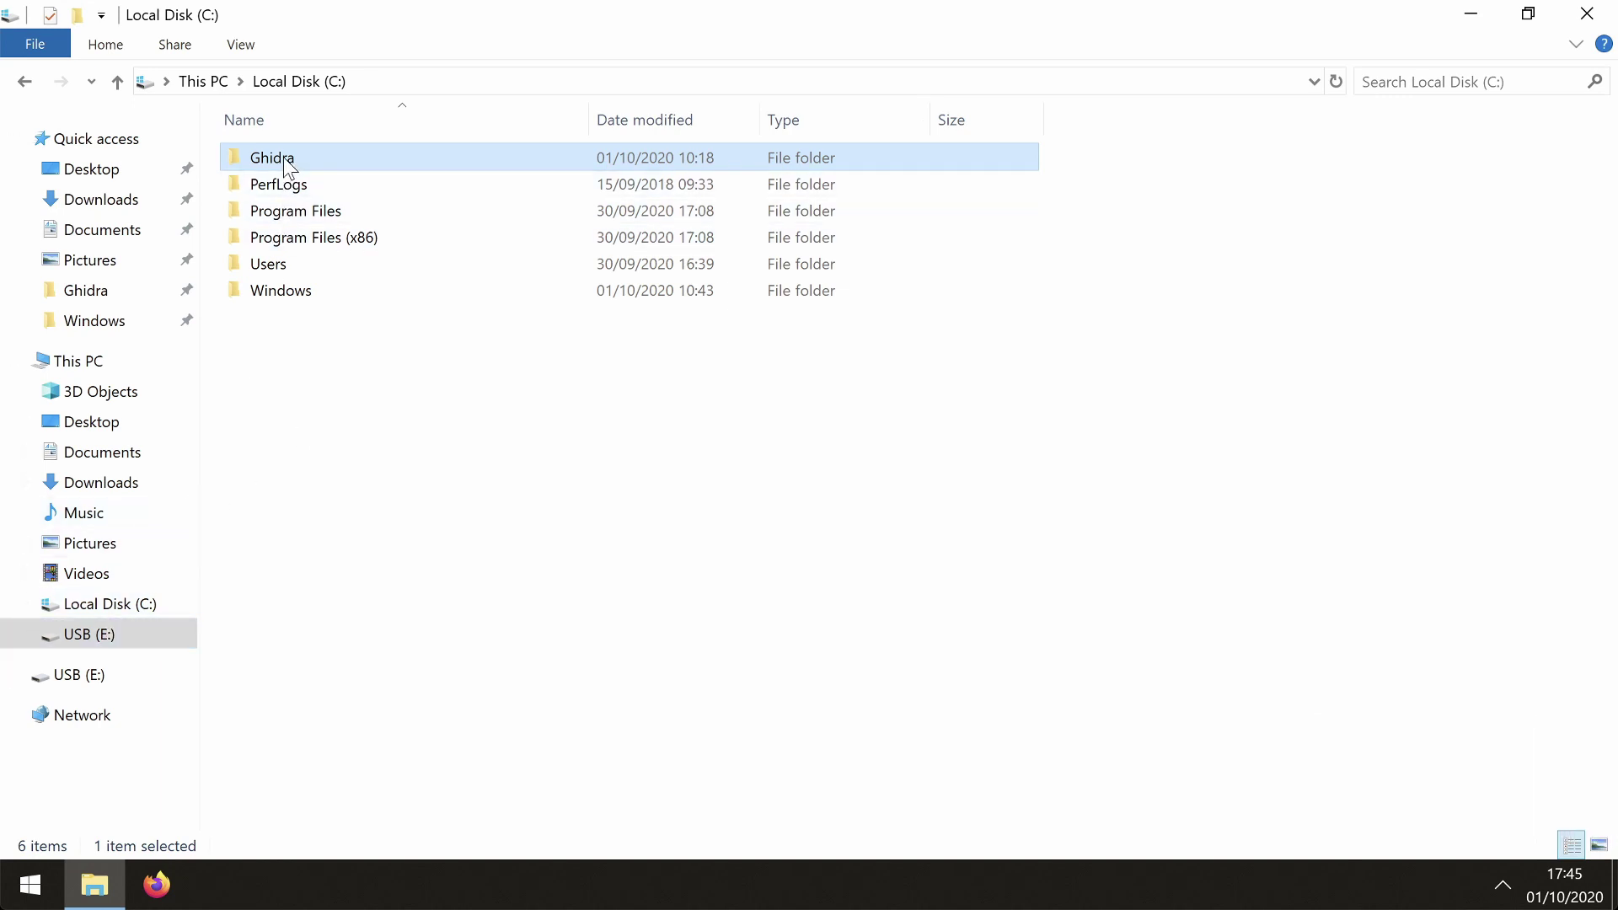
left_click_drag(284, 157, 123, 631)
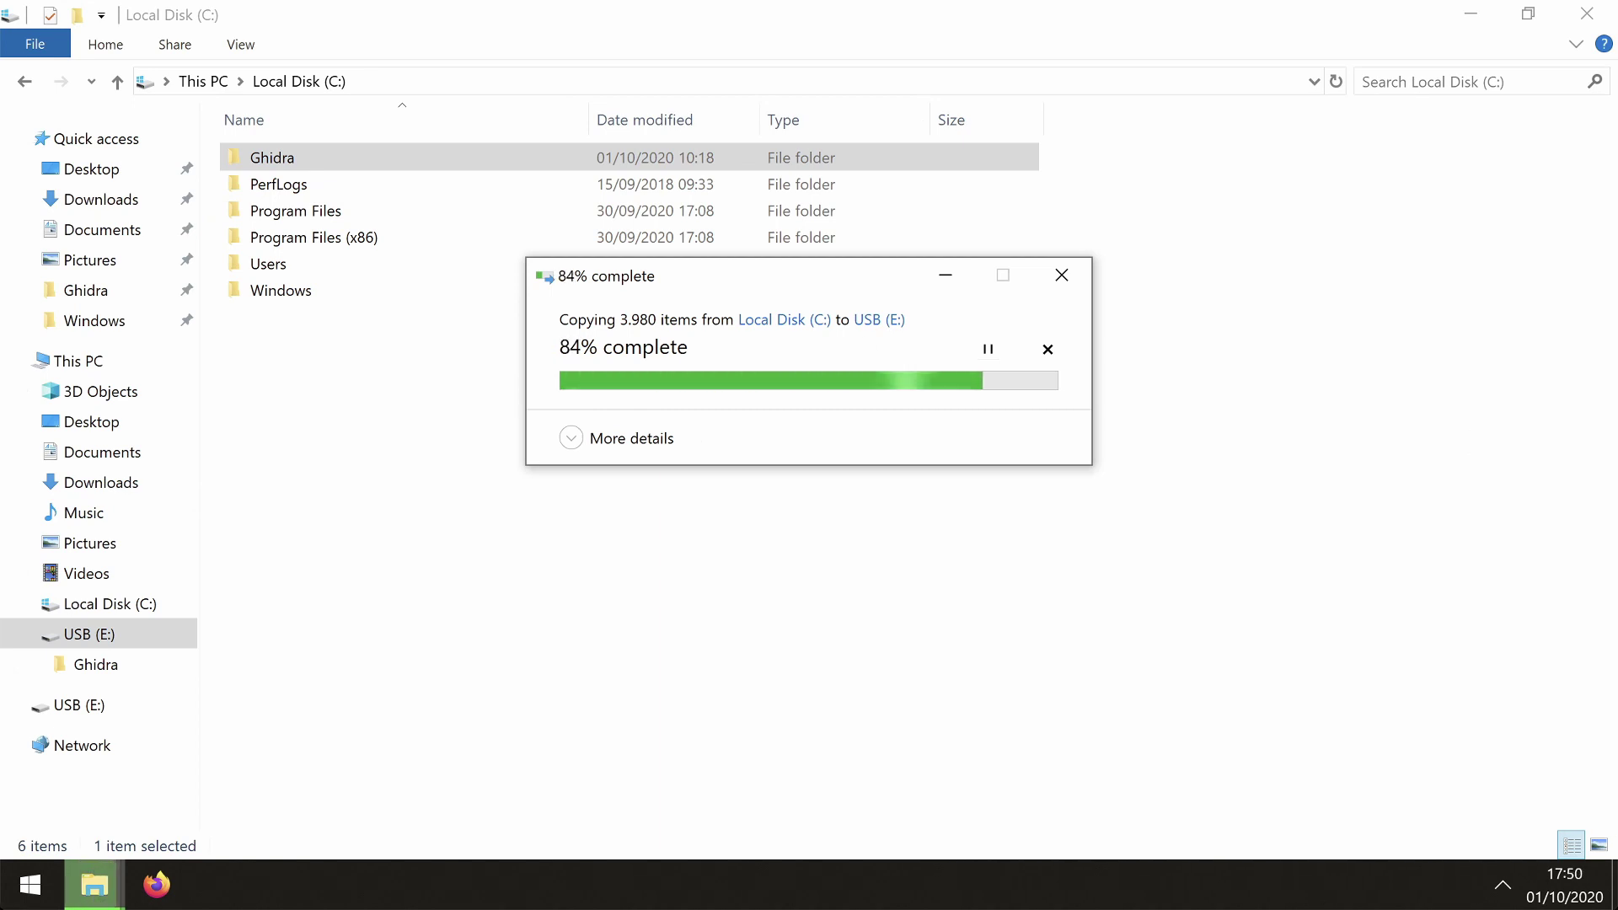
right_click(79, 640)
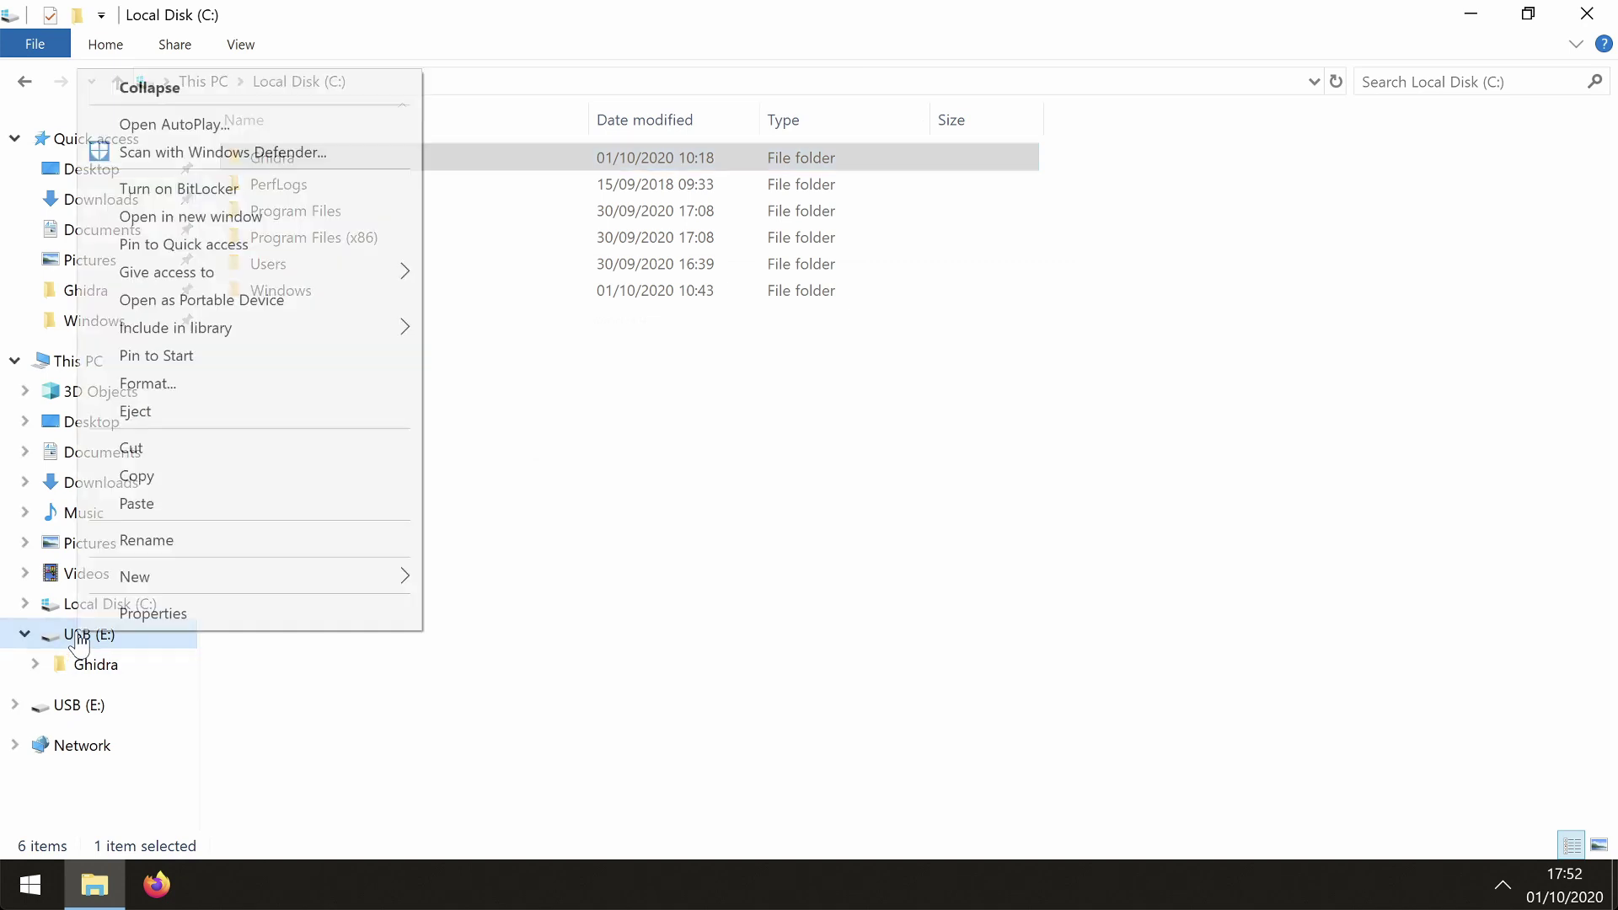
left_click(187, 414)
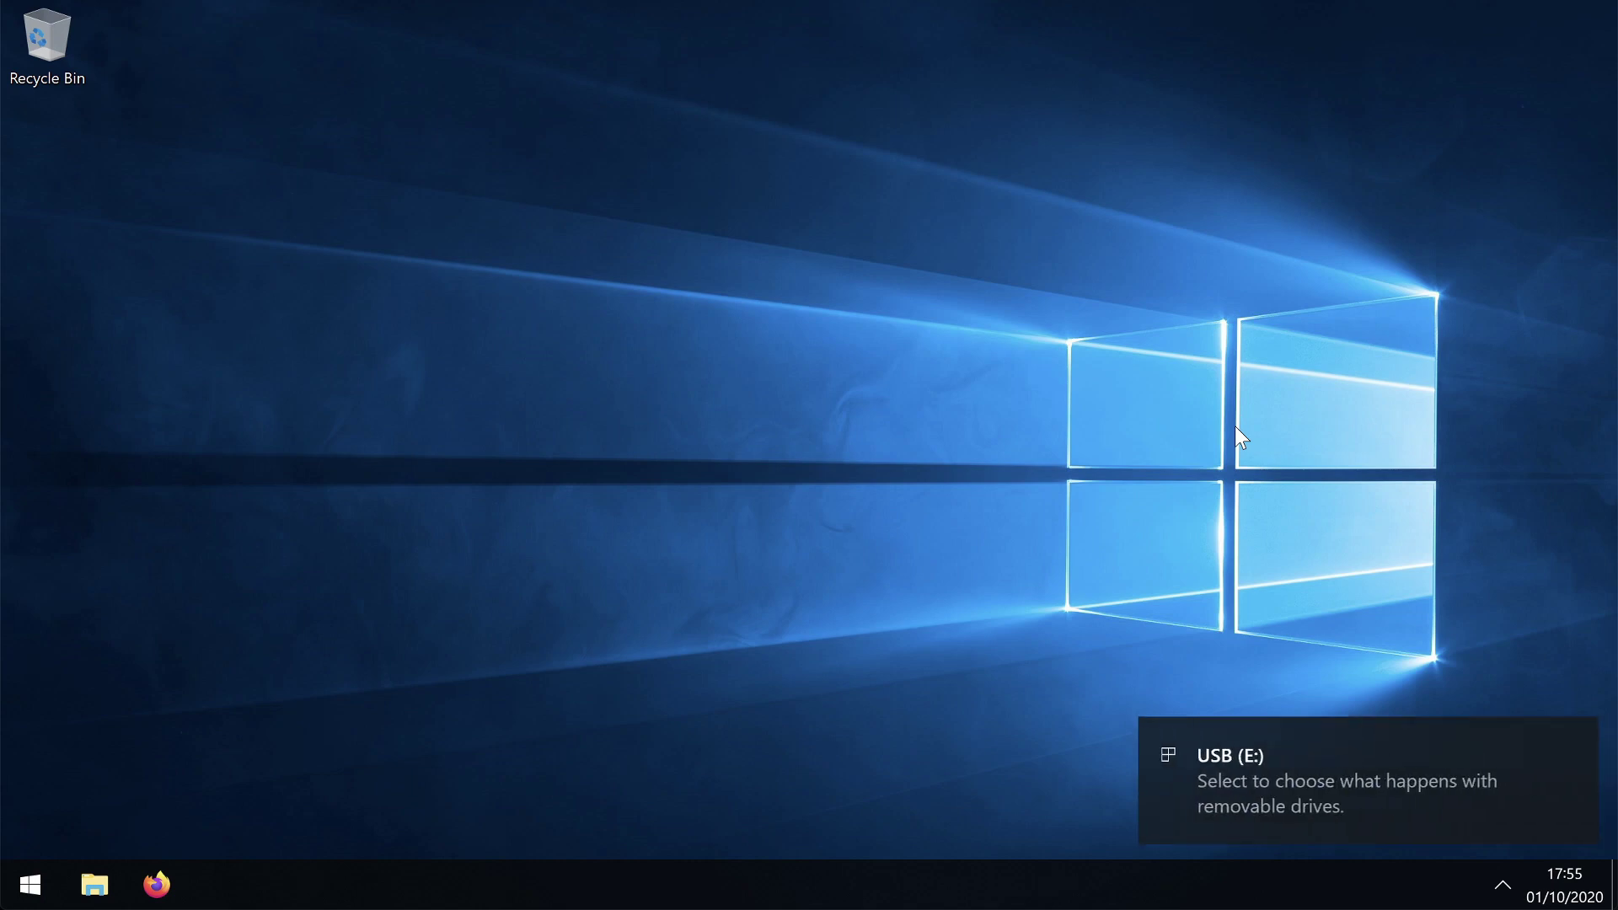
Open the inserted USB drive's files and copy the Ghidra folder
left_click(1282, 772)
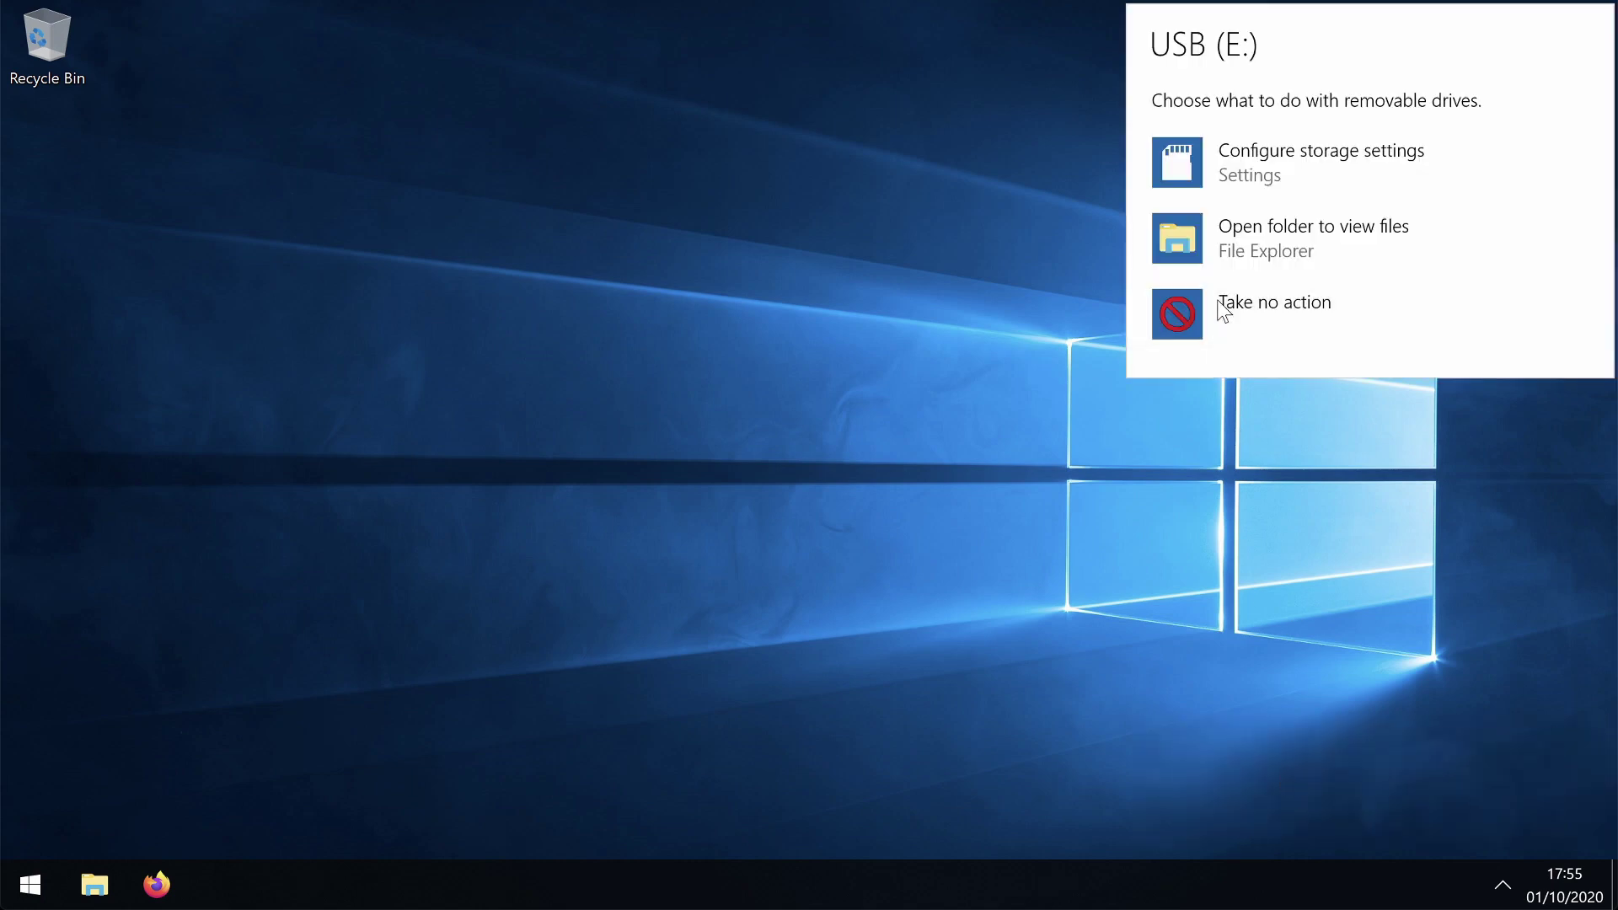
left_click(1252, 234)
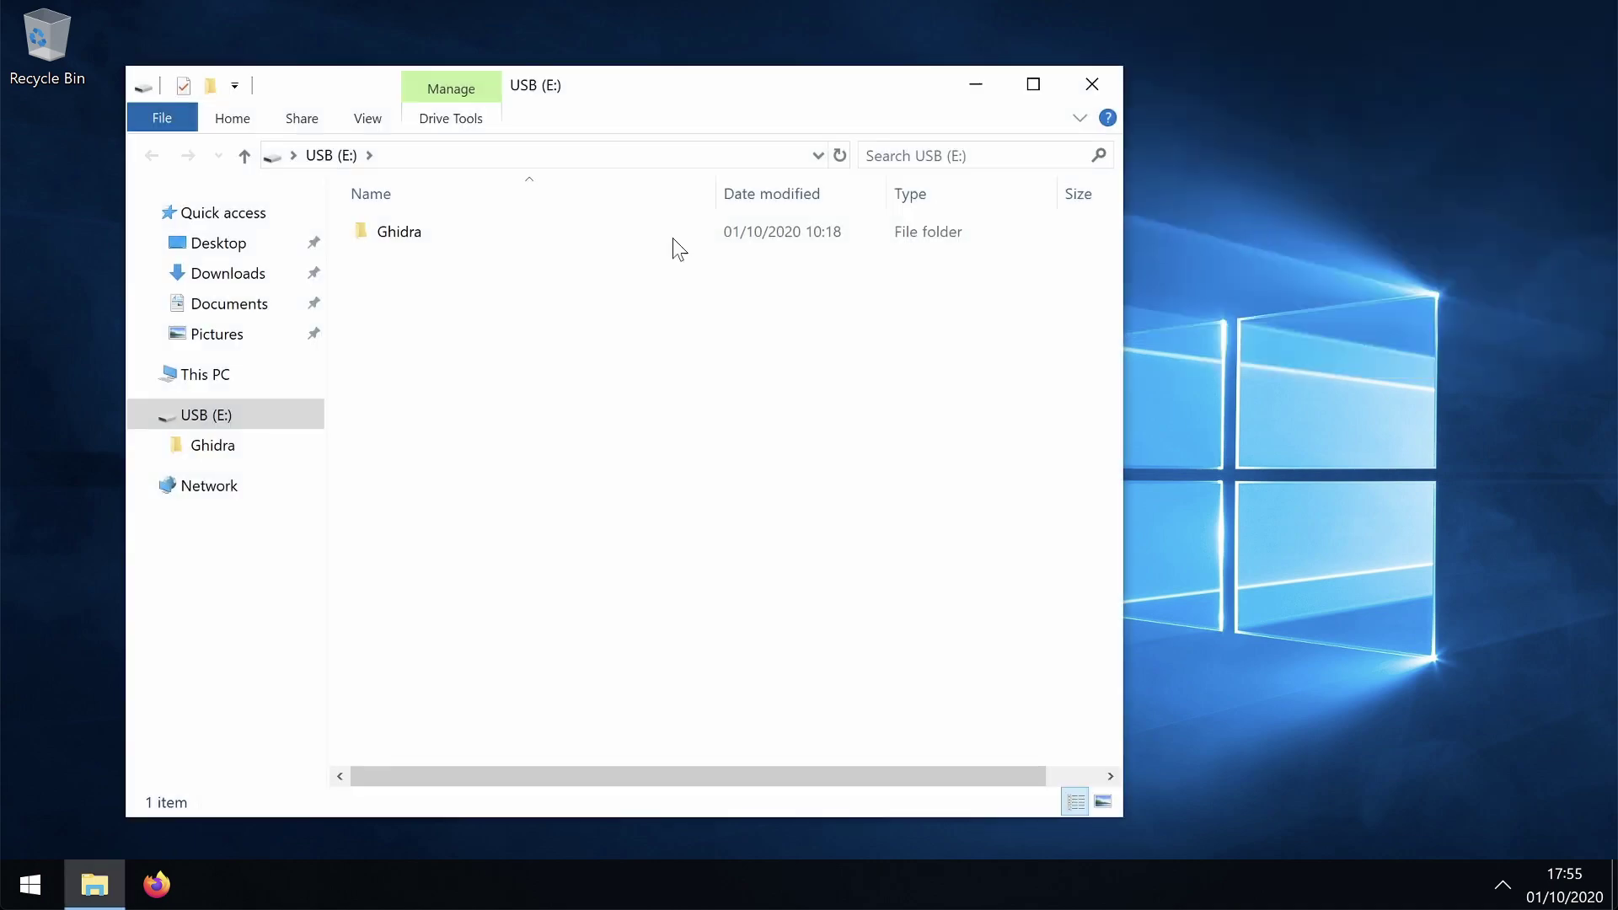
right_click(401, 242)
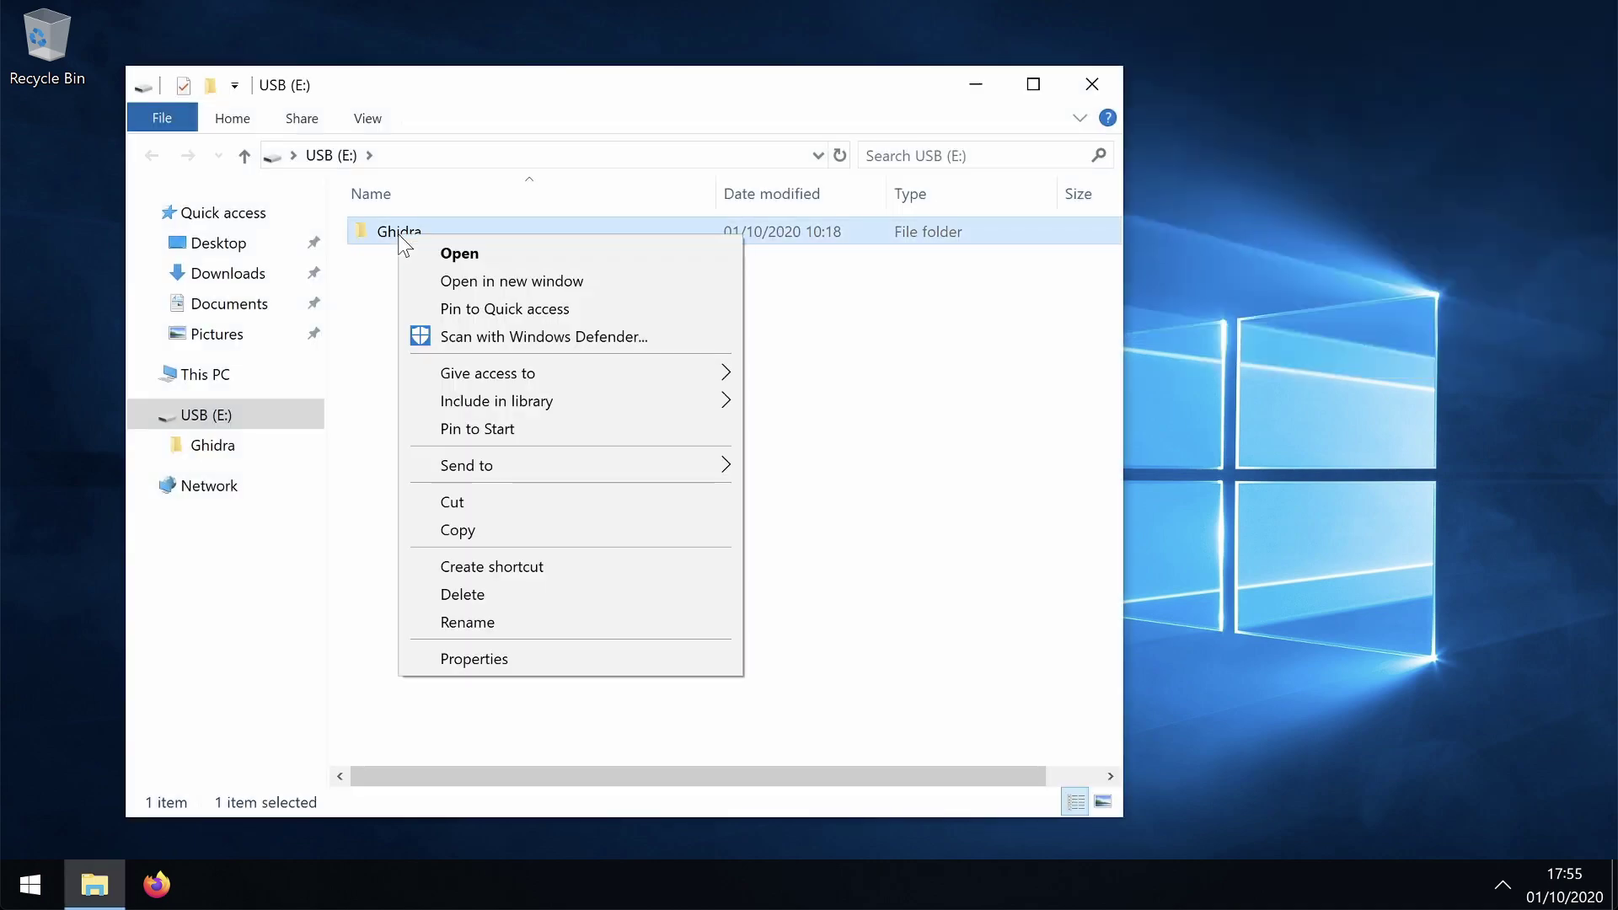
left_click(488, 530)
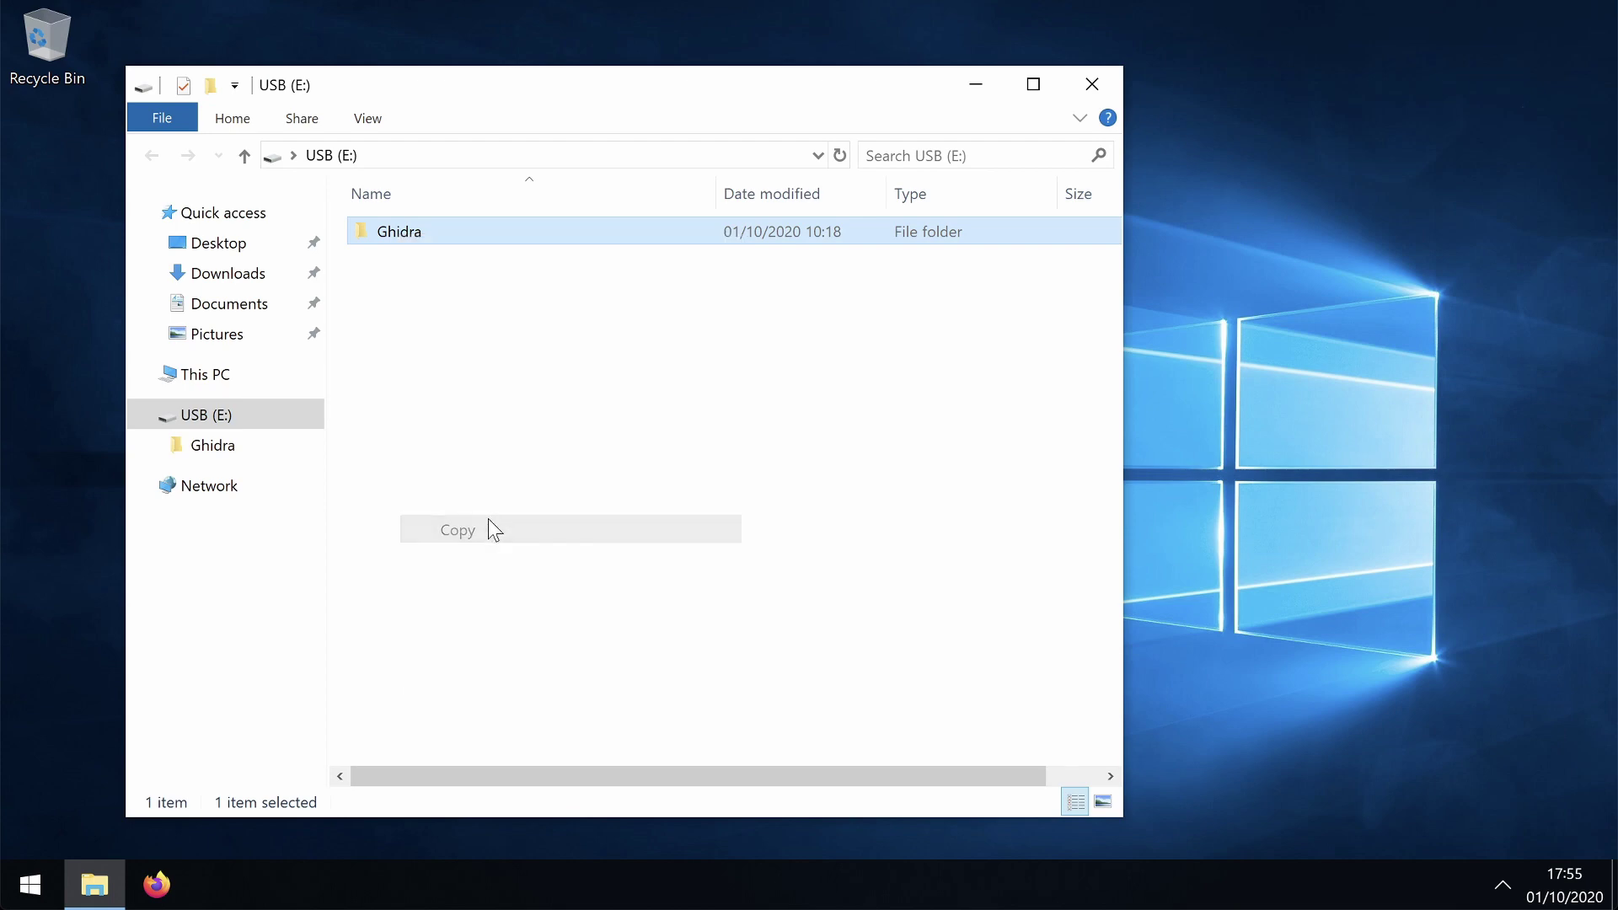
Paste the 3,980-item Ghidra folder into Local Disk (C:) on the new PC
left_click(148, 375)
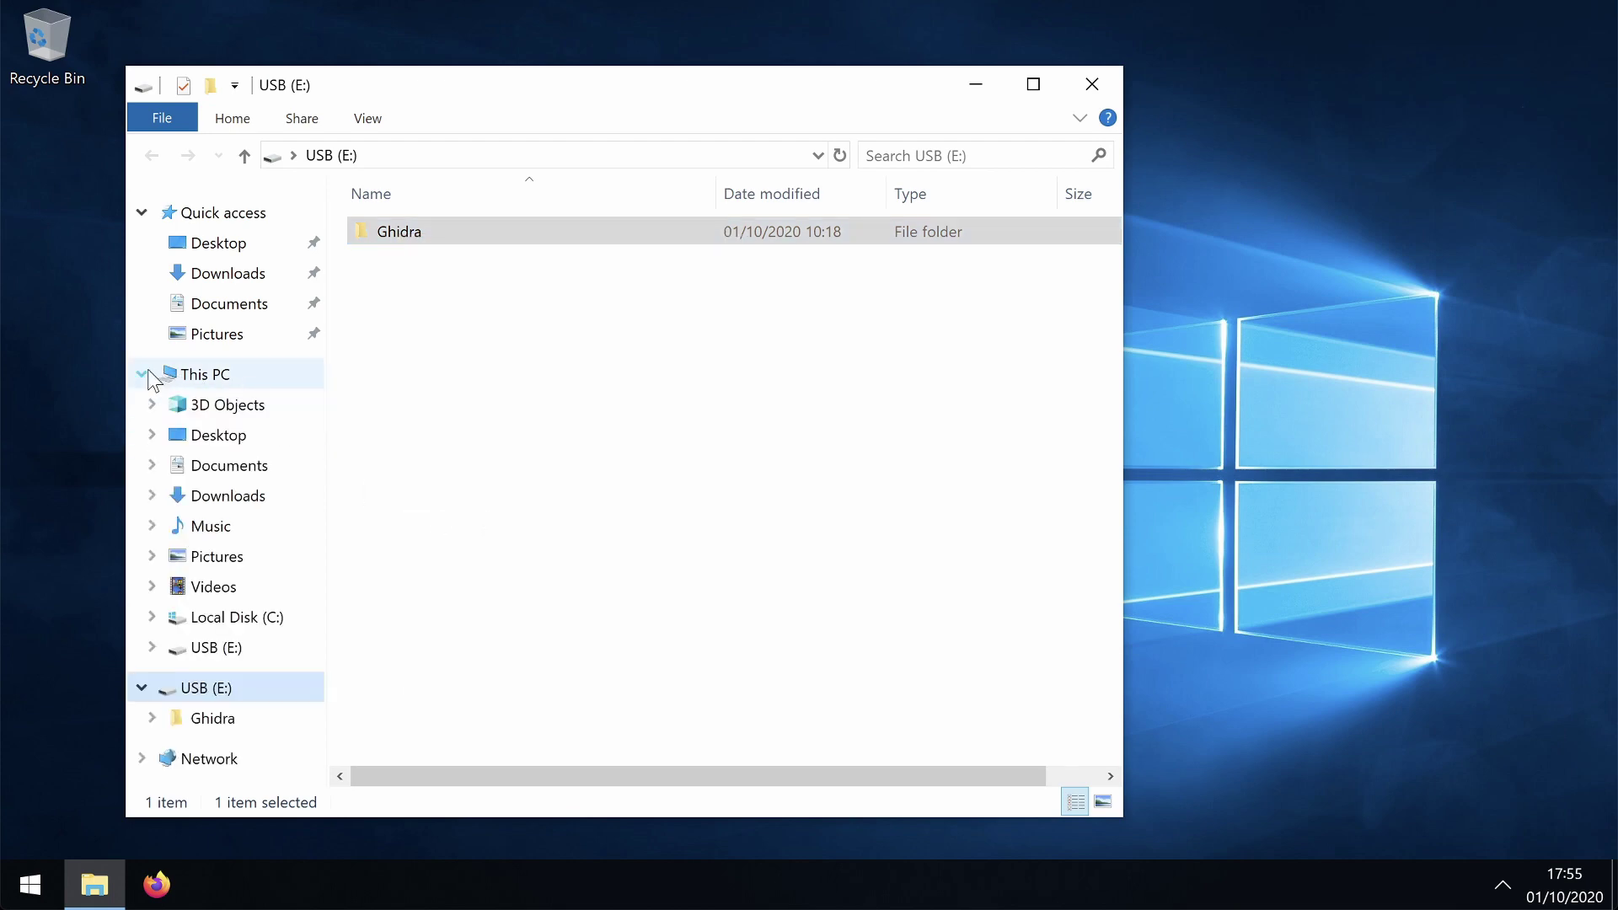
left_click(231, 617)
right_click(391, 487)
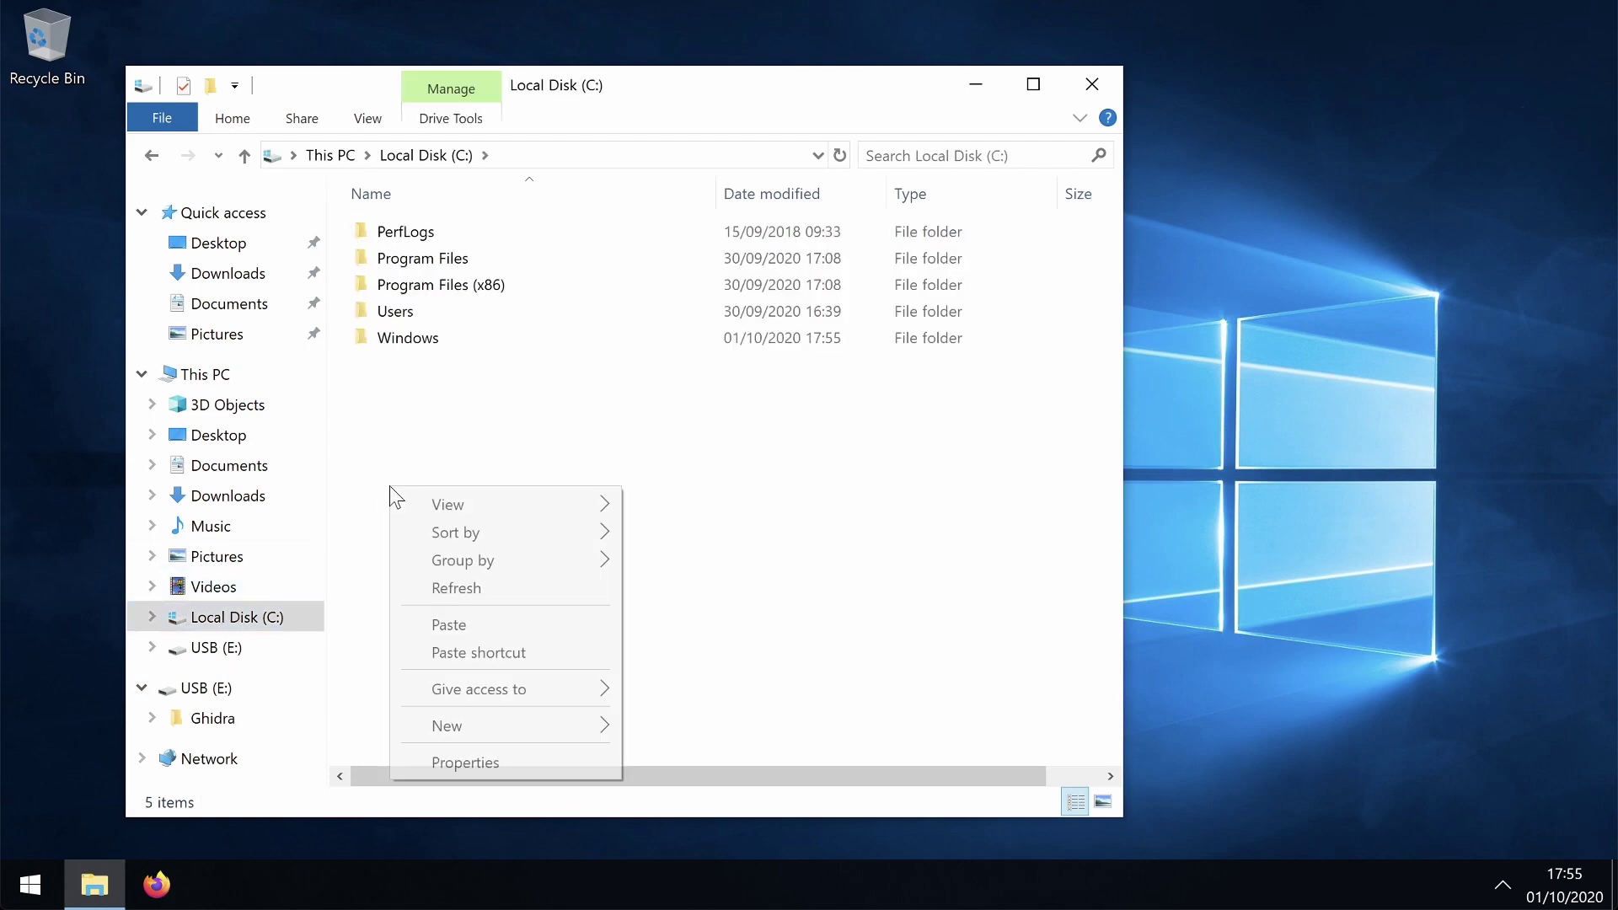
left_click(453, 628)
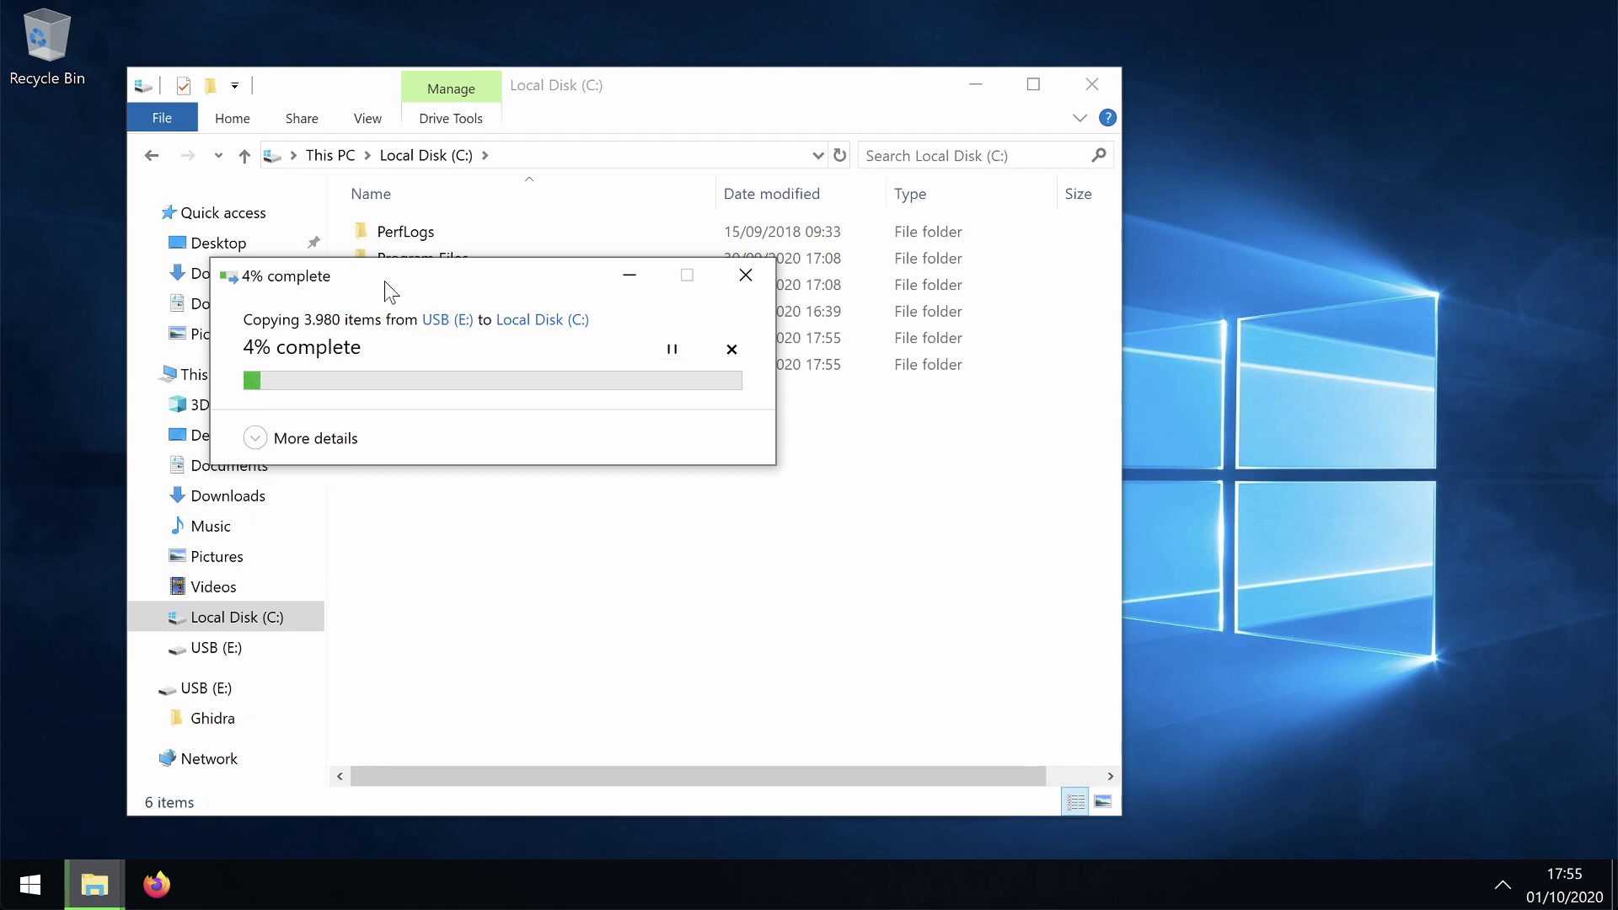
mouse_move(391, 290)
left_mouse_down()
mouse_move(544, 468)
mouse_move(604, 457)
left_mouse_up()
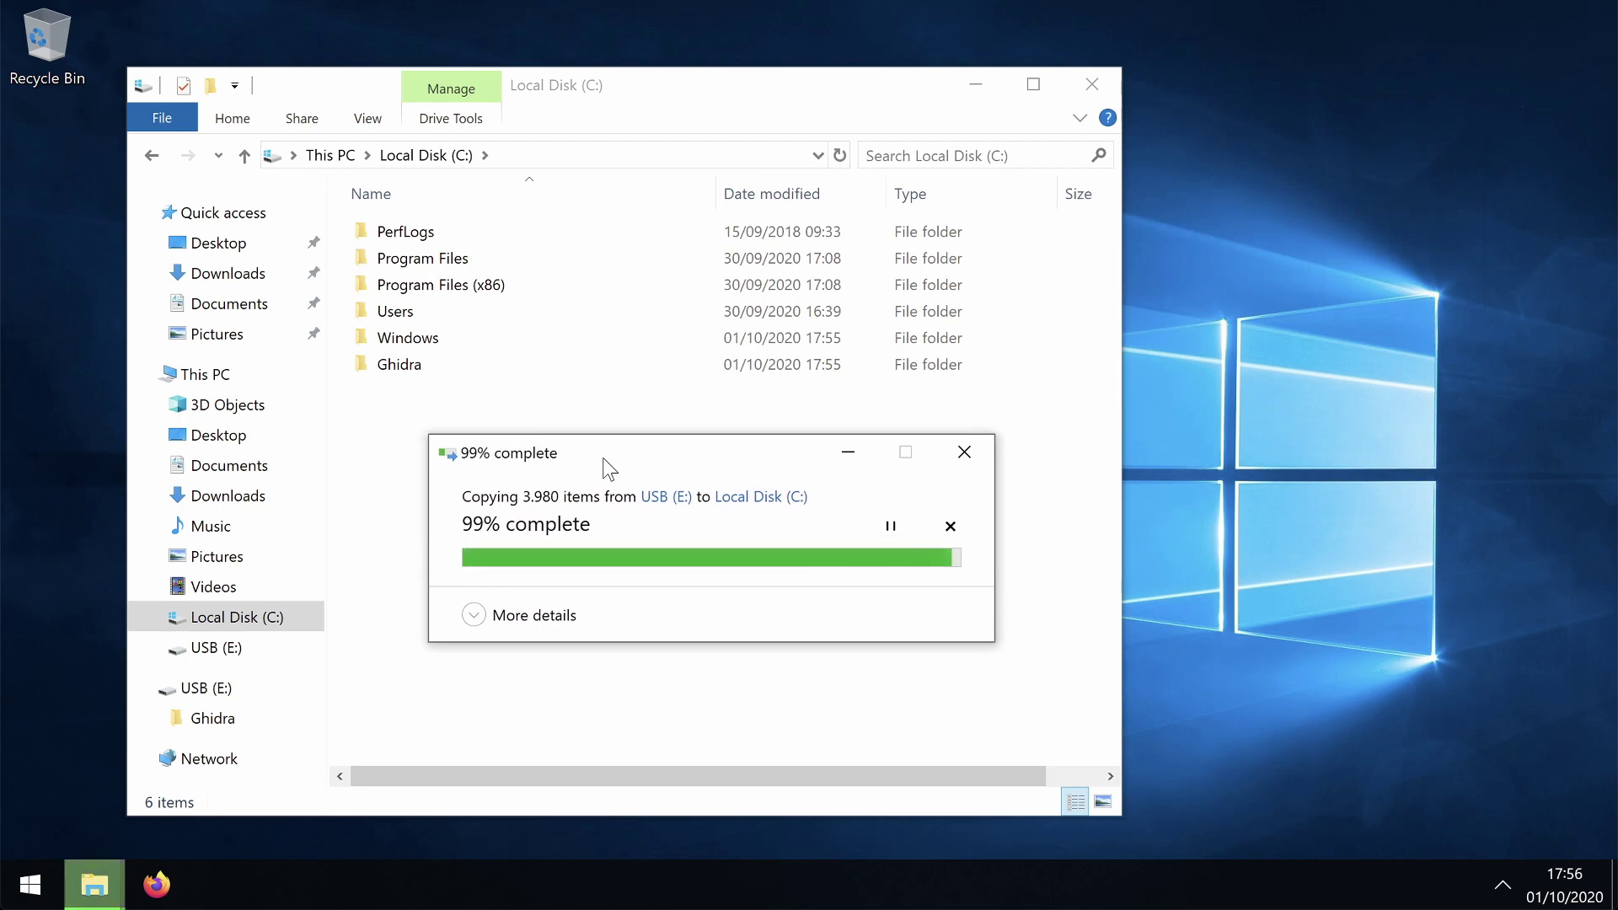
Run ghidra.cmd from the copied C:\Ghidra folder and close the Explorer windows
double_click(399, 364)
double_click(401, 298)
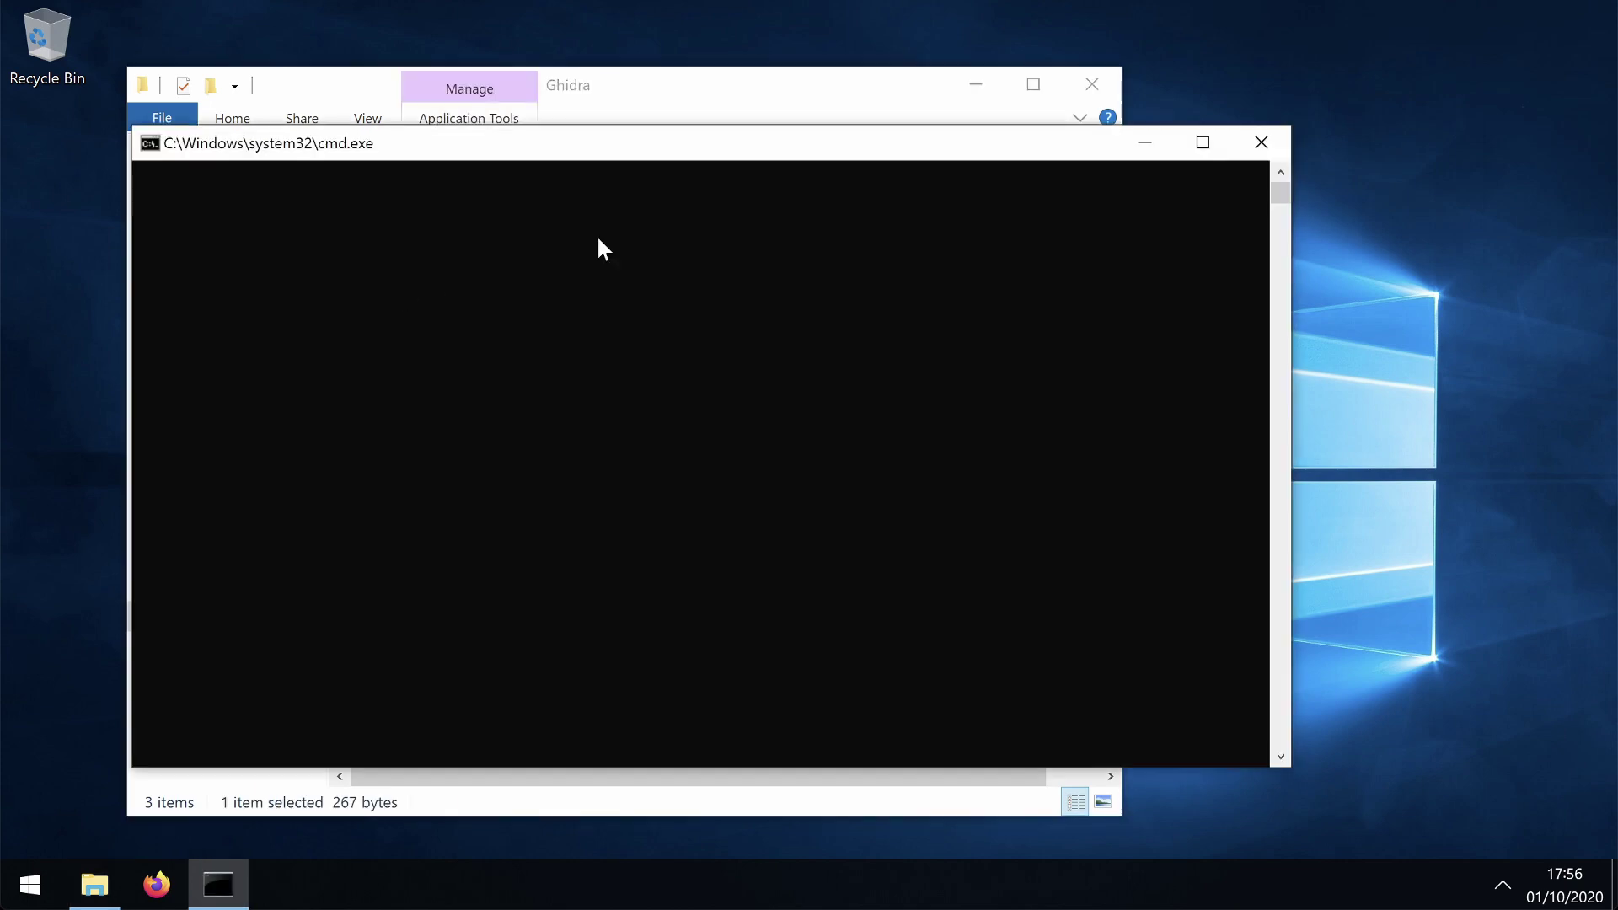
left_click(1090, 84)
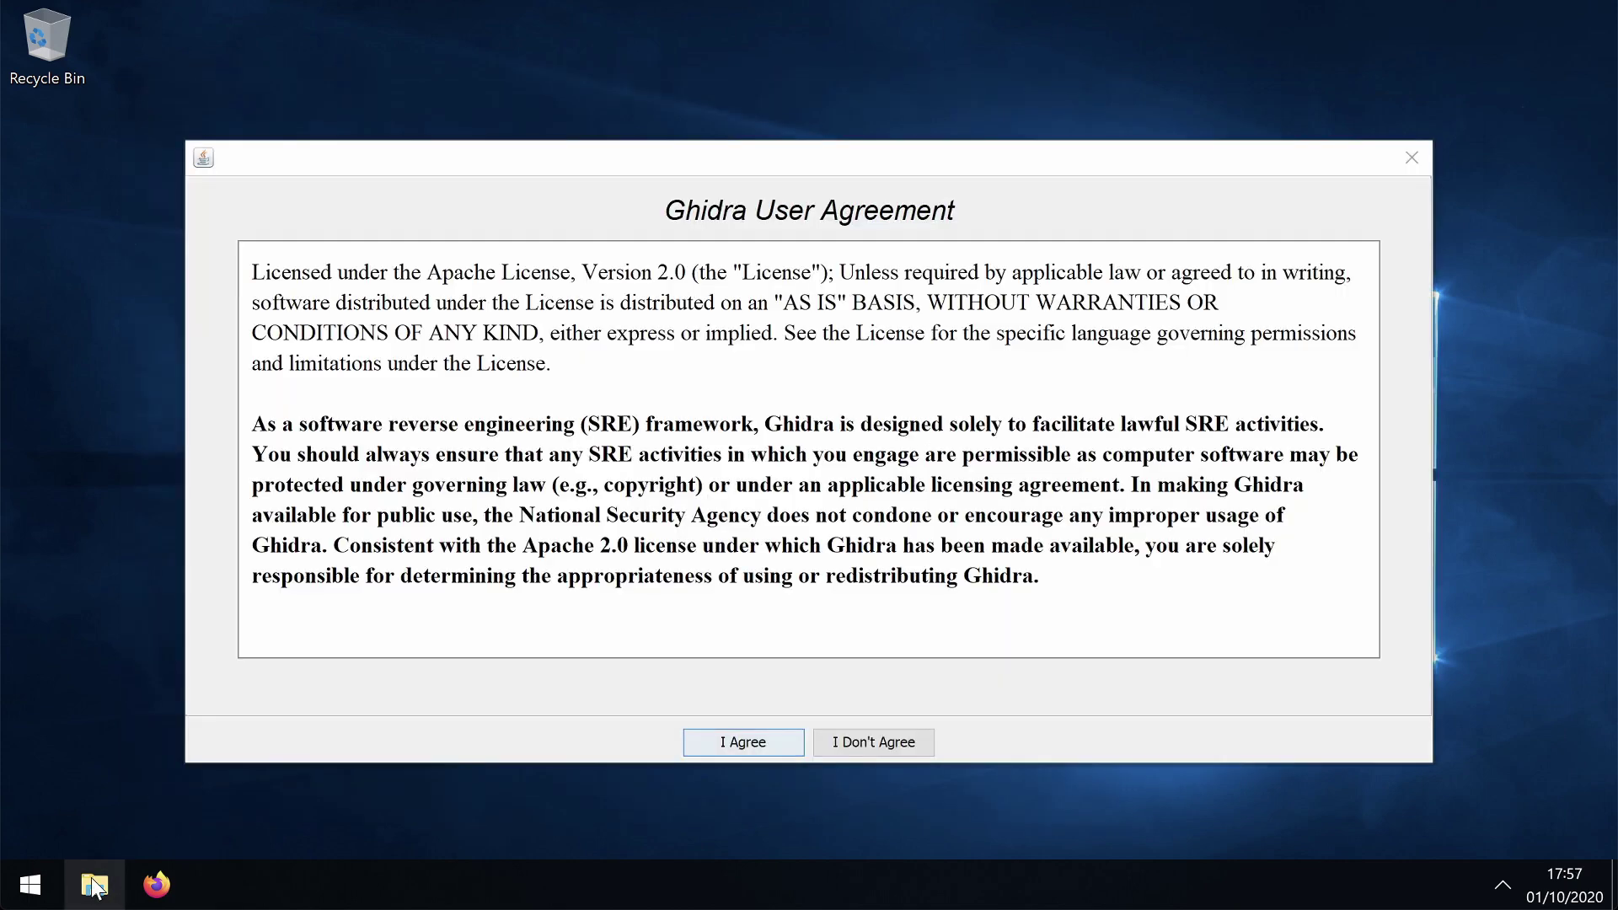
left_click(95, 885)
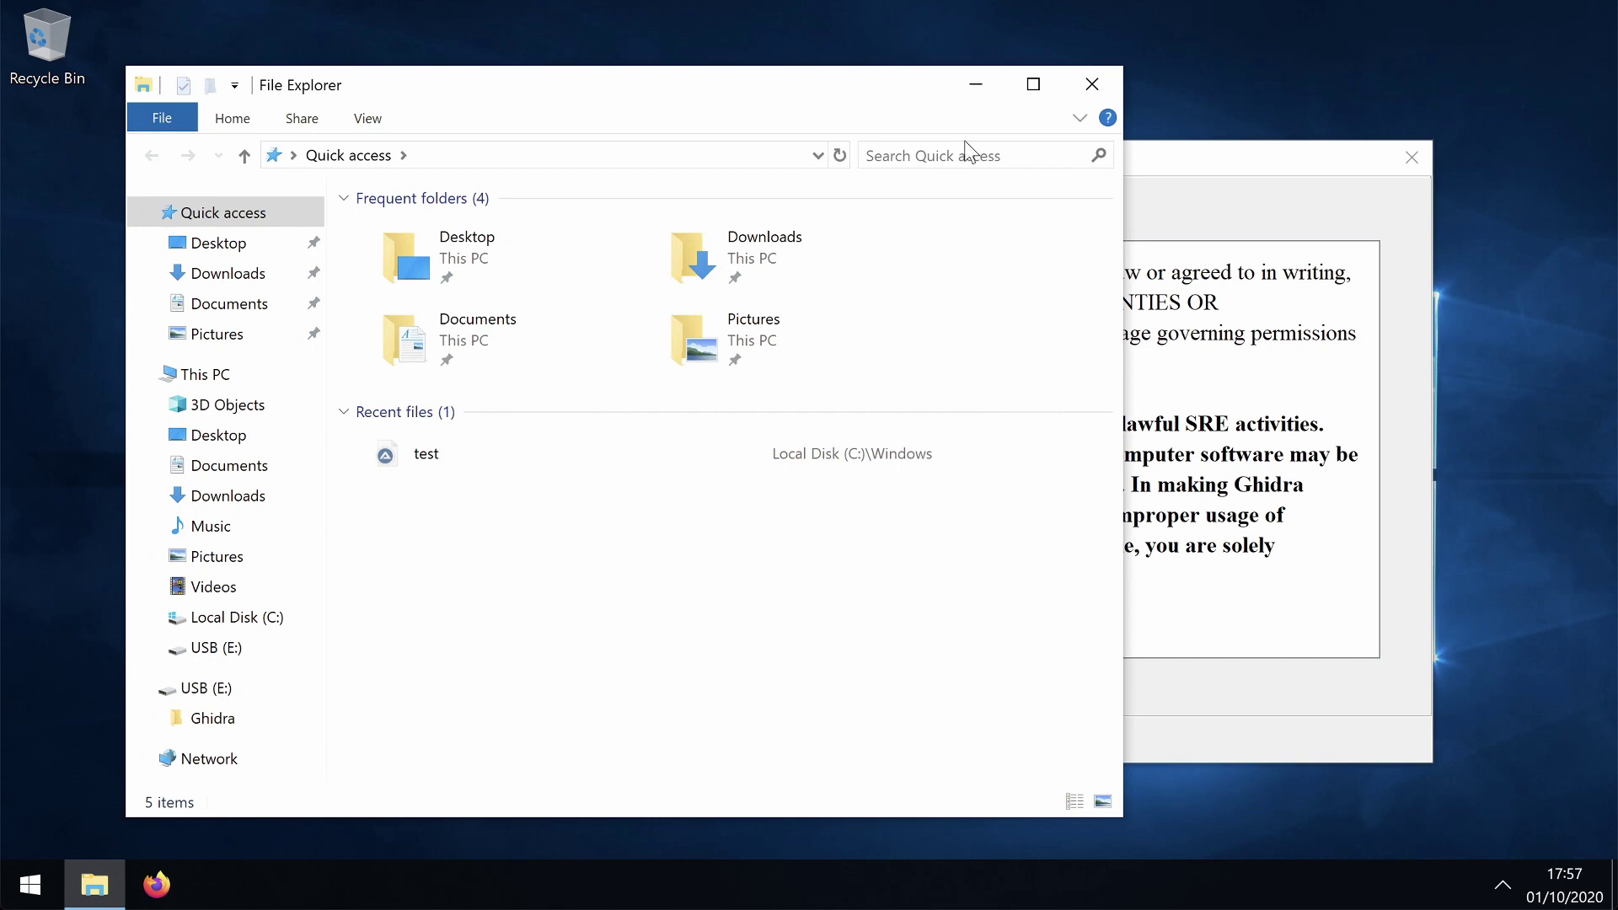
left_click(1093, 85)
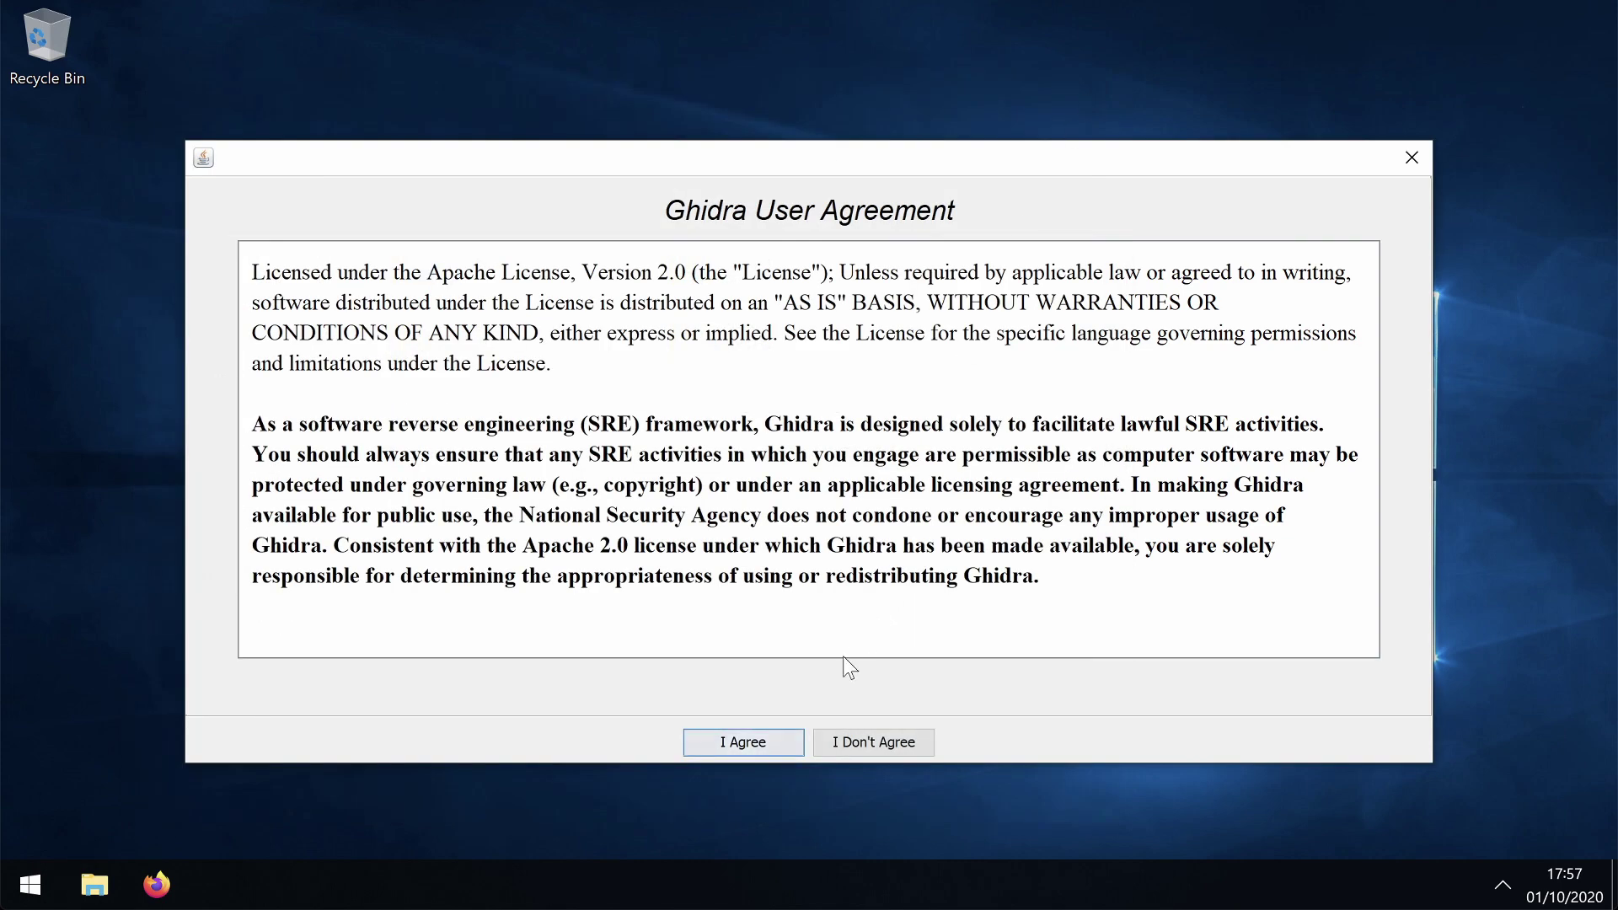
Accept the user agreement, dismiss Tip of the Day and Help, then close Ghidra
left_click(742, 742)
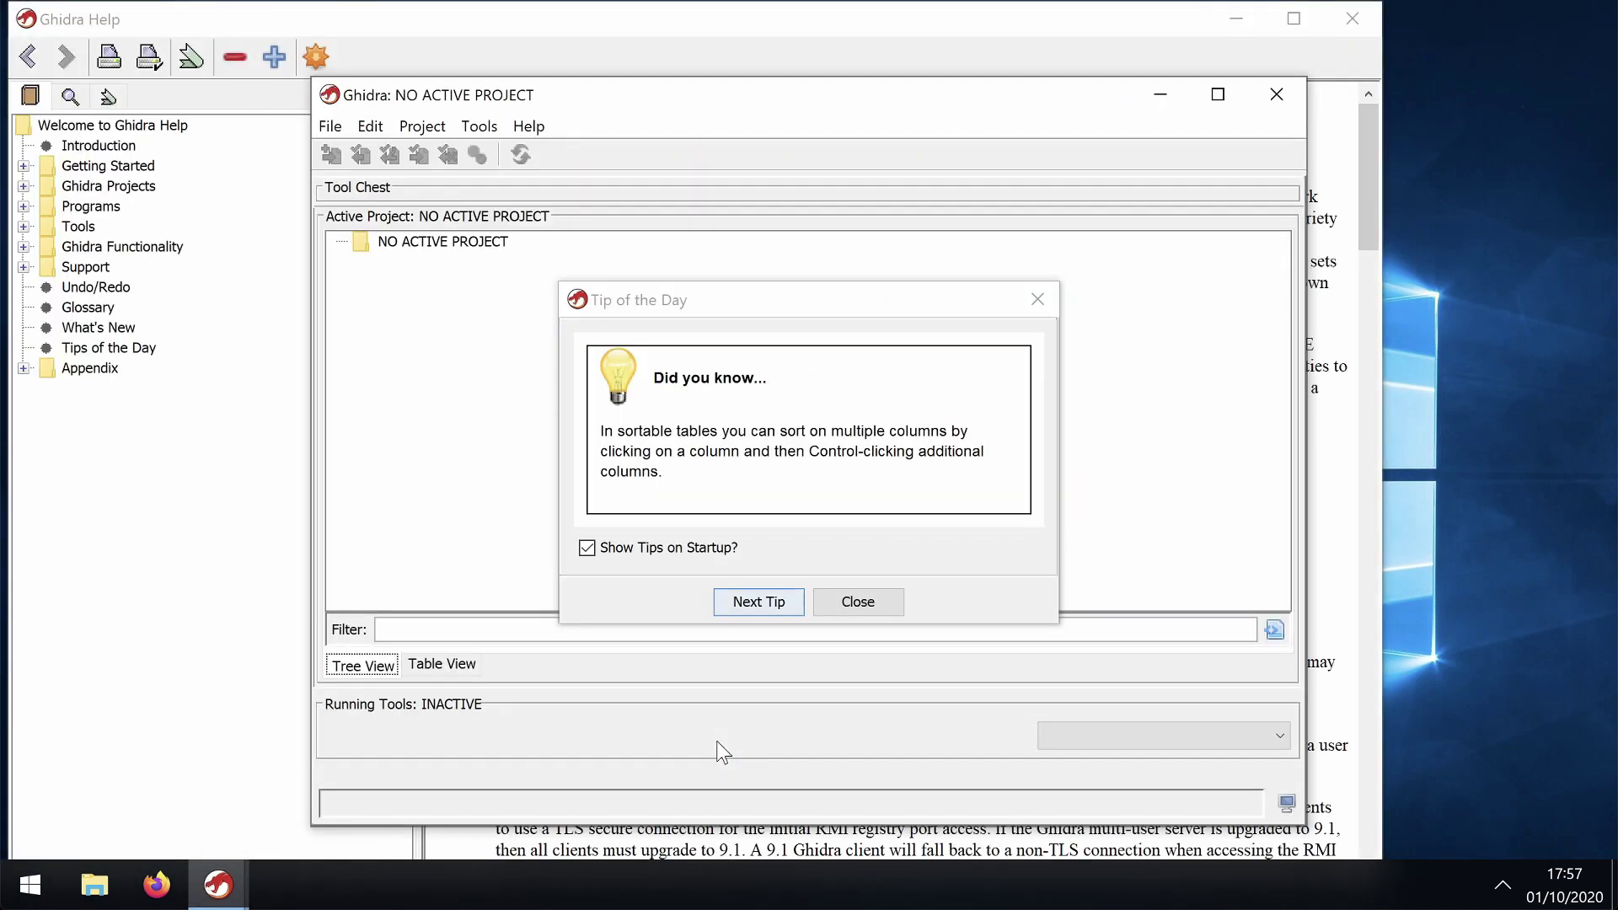
left_click(857, 602)
left_click(1351, 19)
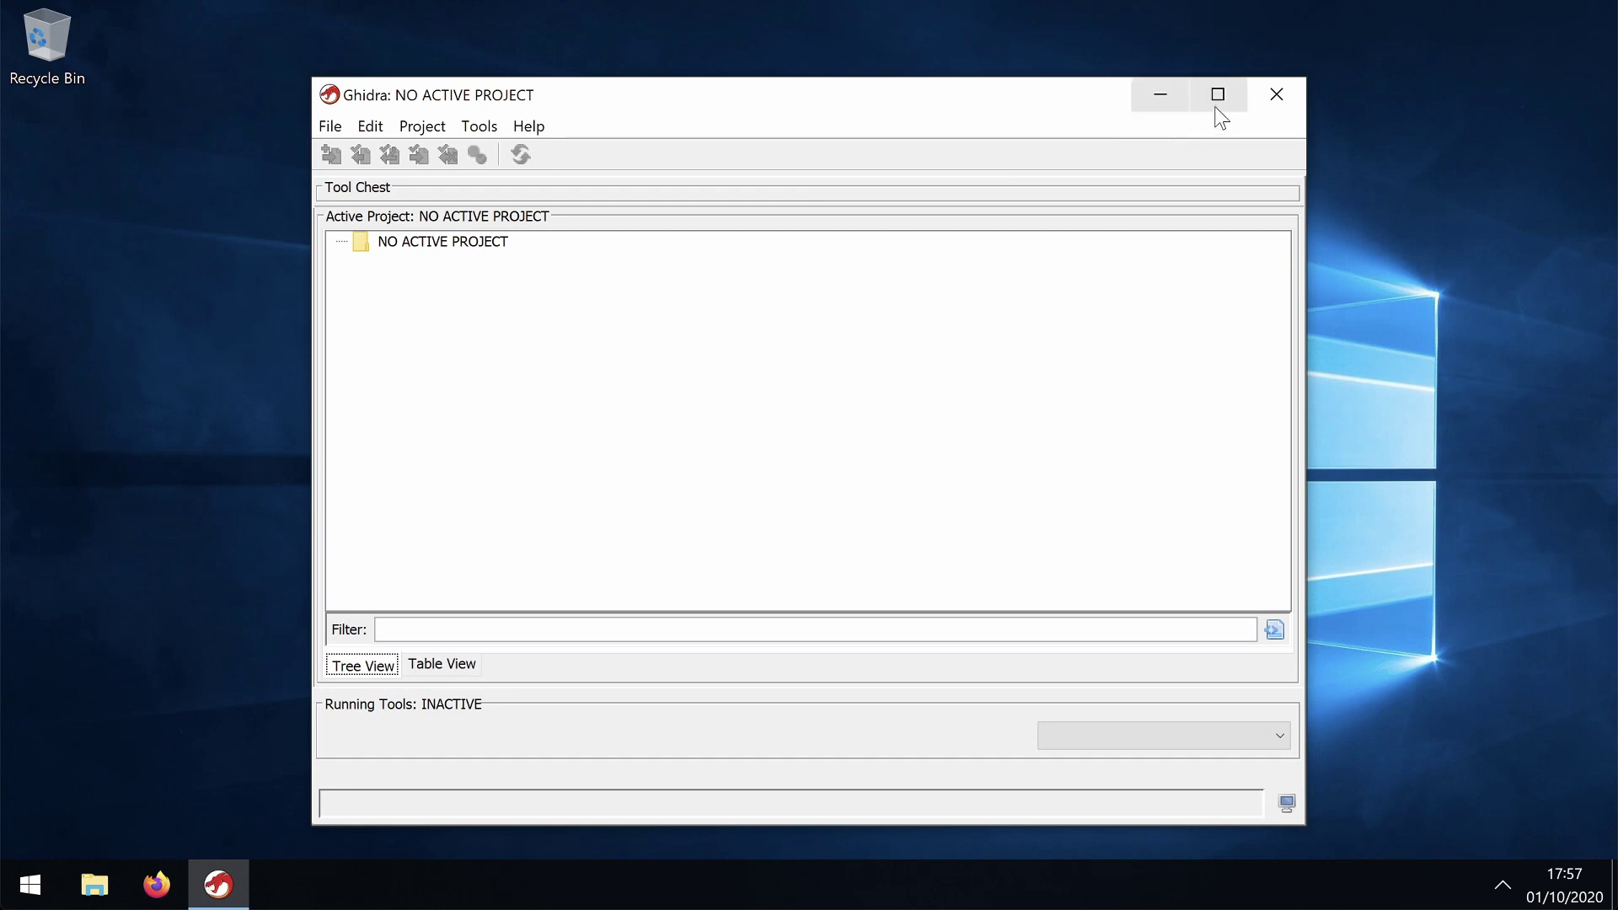
left_click(1278, 92)
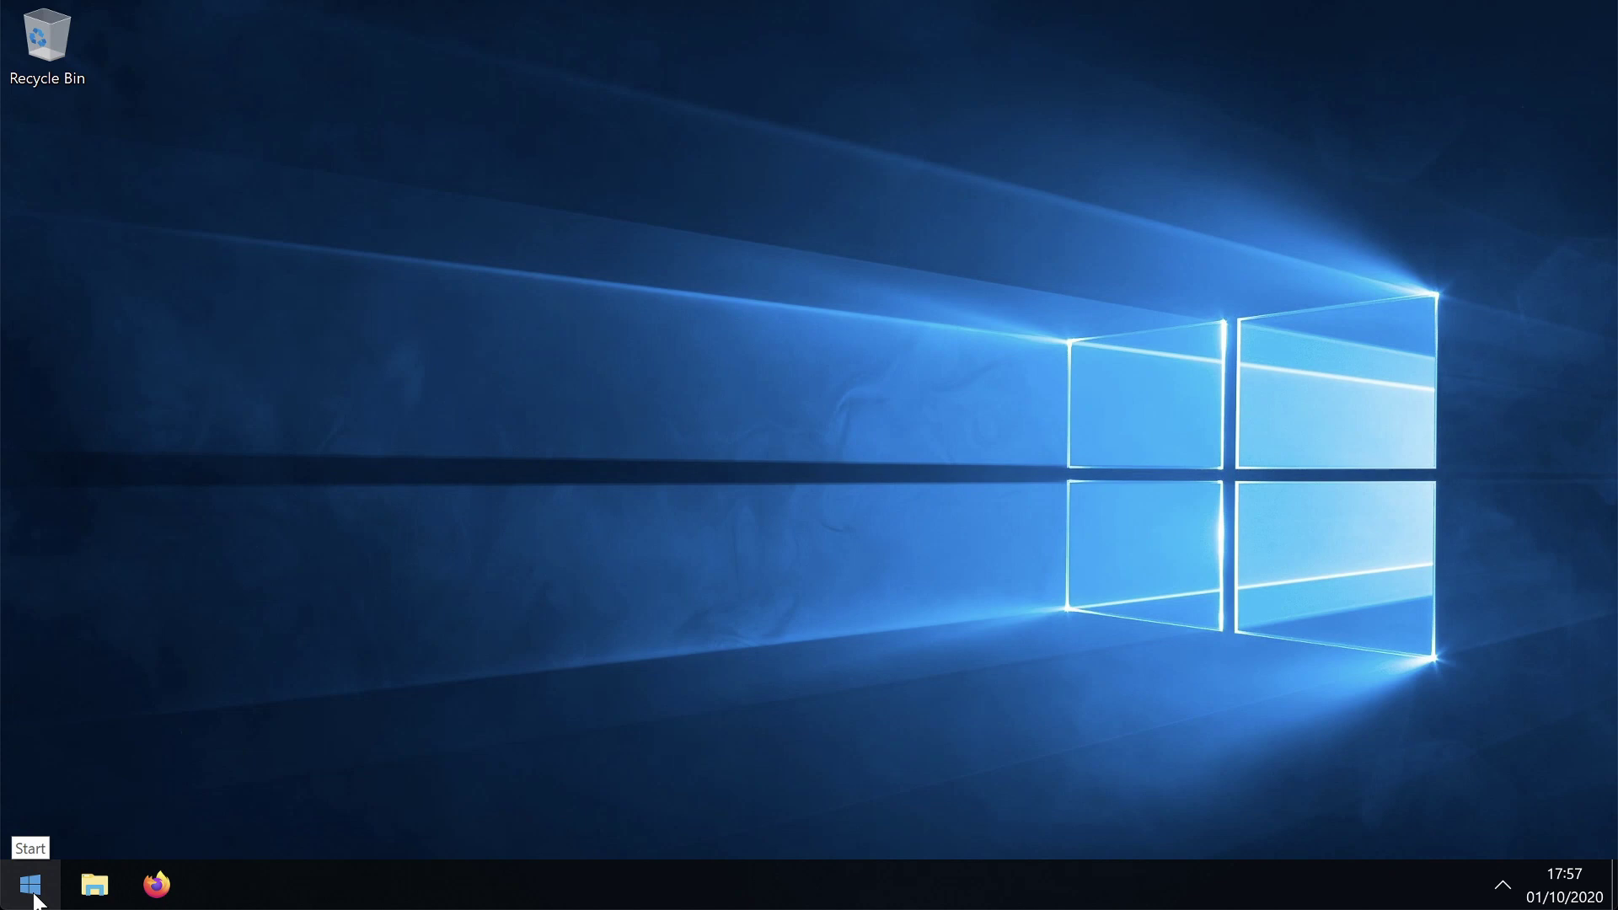
Shut down the new PC from the Start button's power menu
right_click(34, 893)
mouse_move(150, 824)
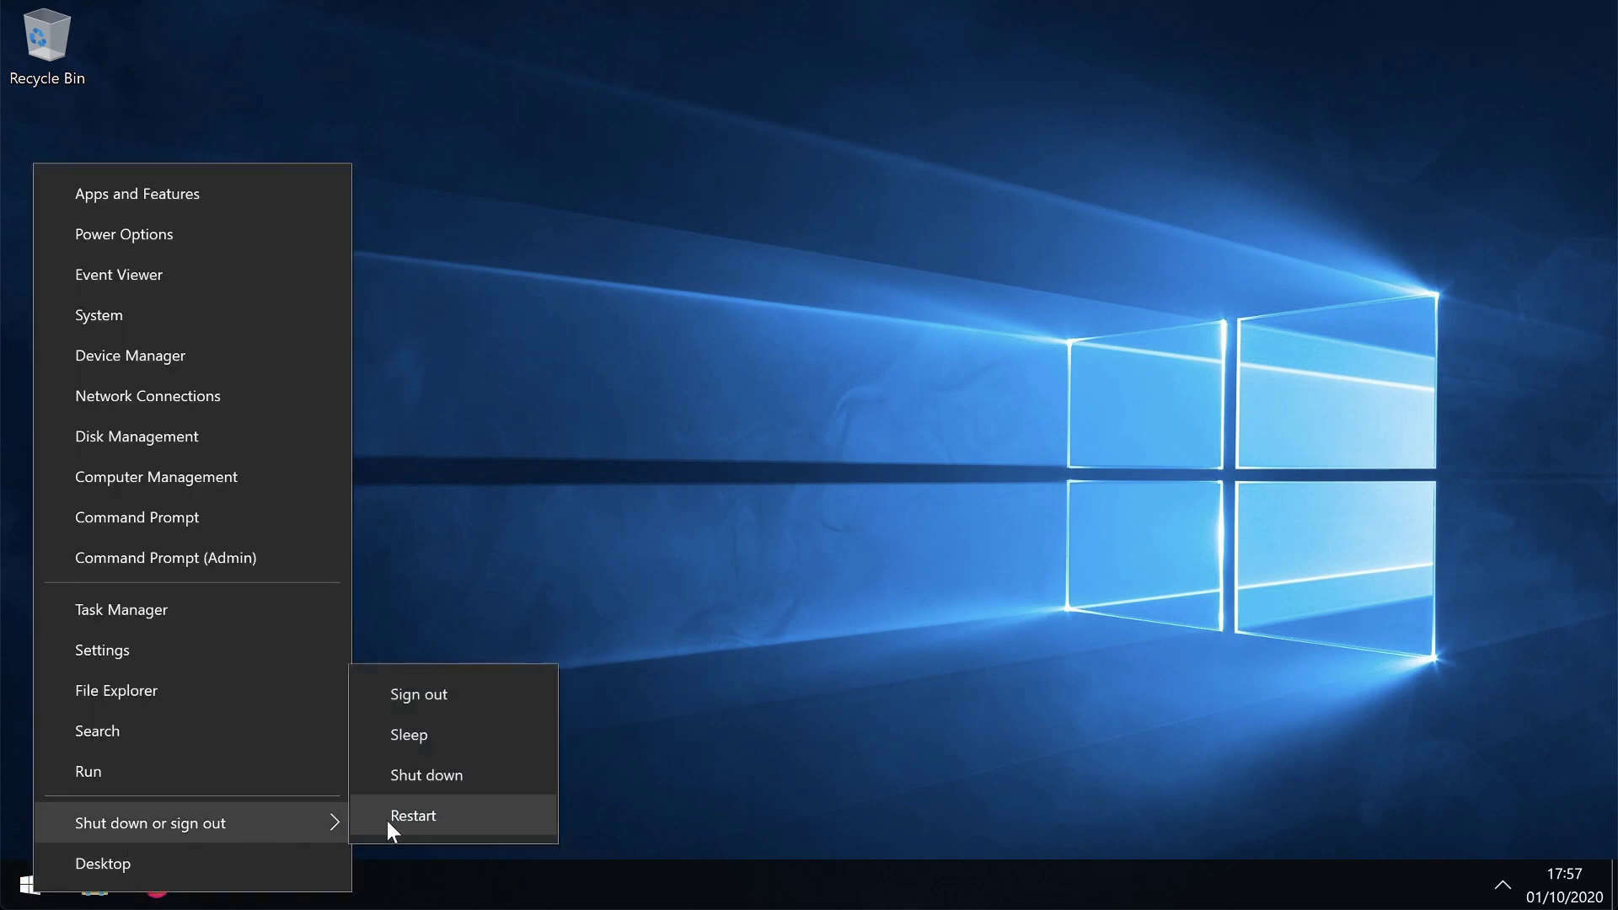
left_click(435, 785)
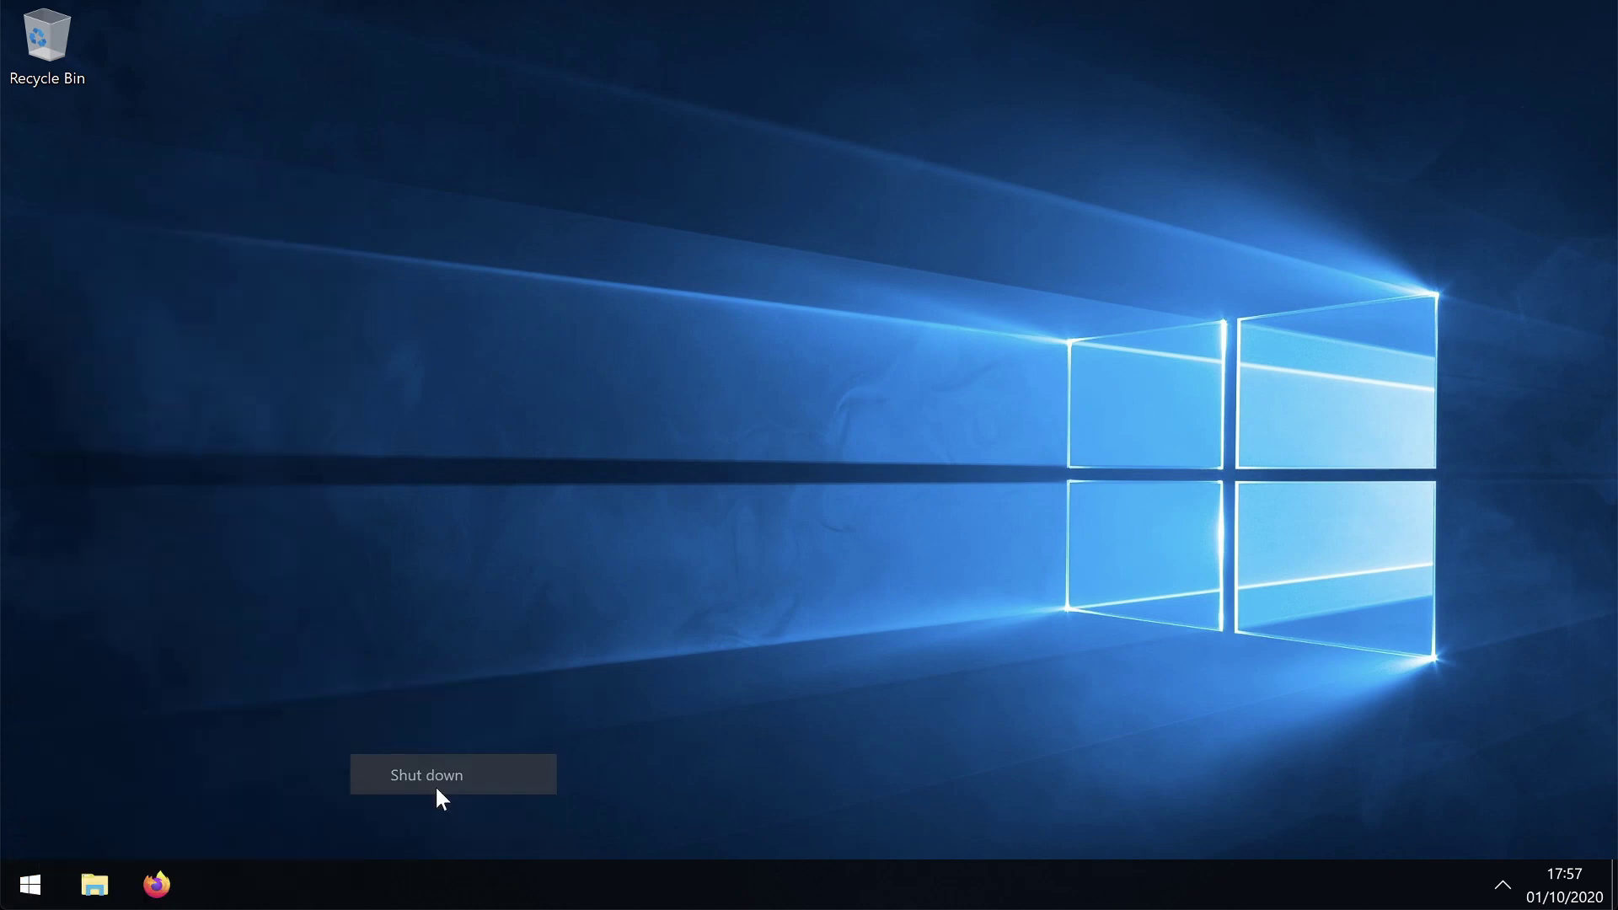